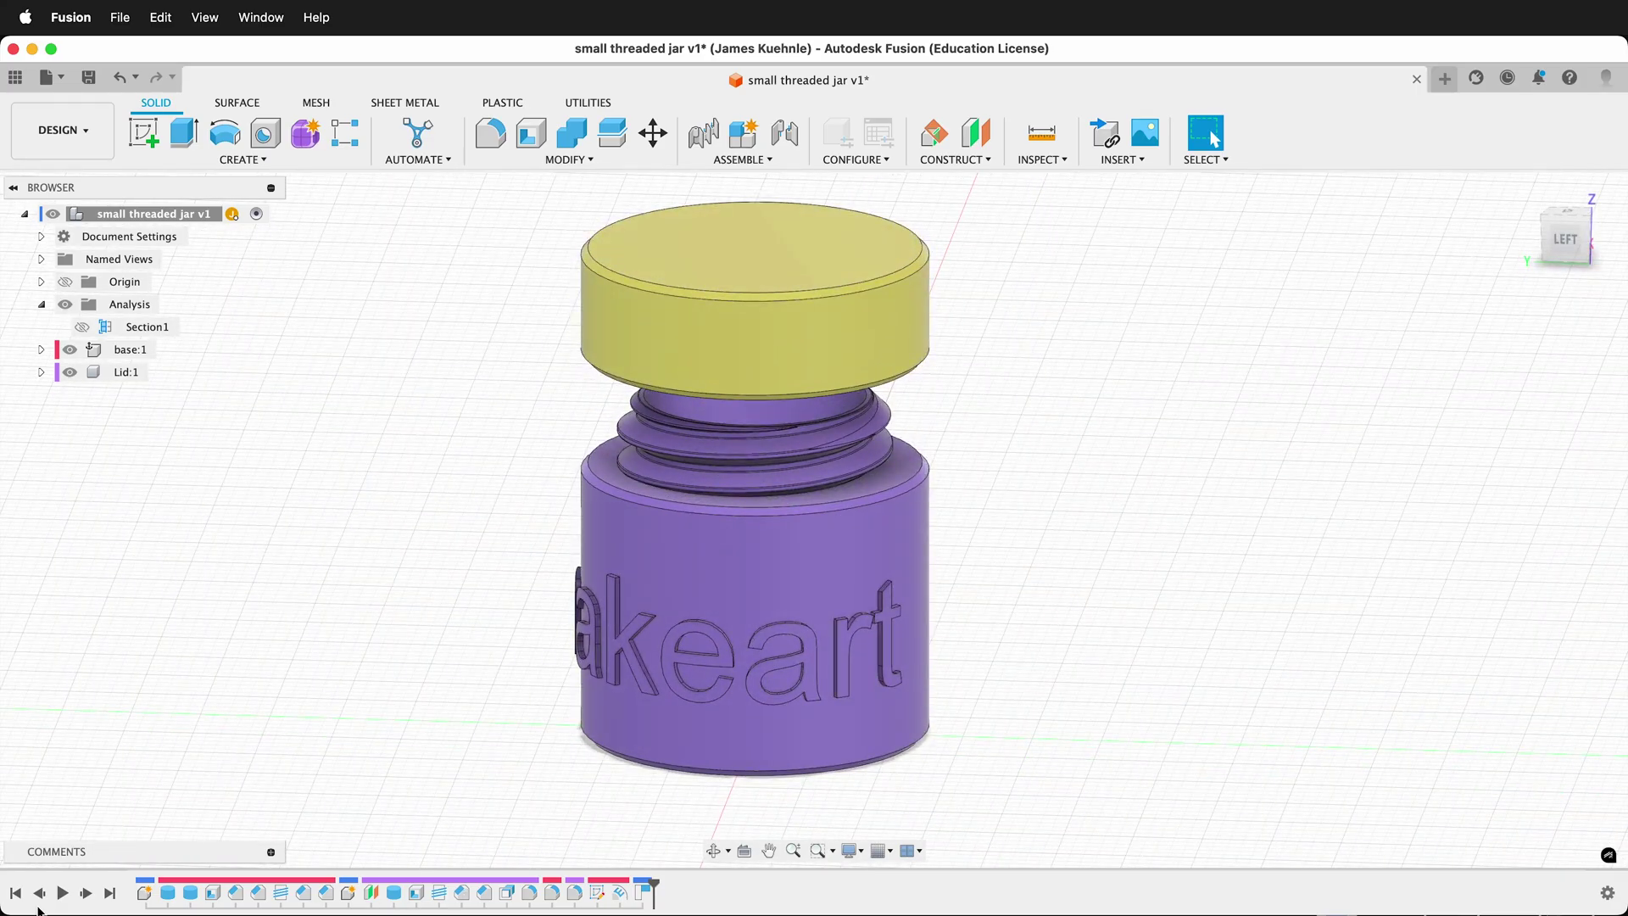
Roll the finished jar's history back one feature and show its section analysis to examine the threads and cavity
click(39, 898)
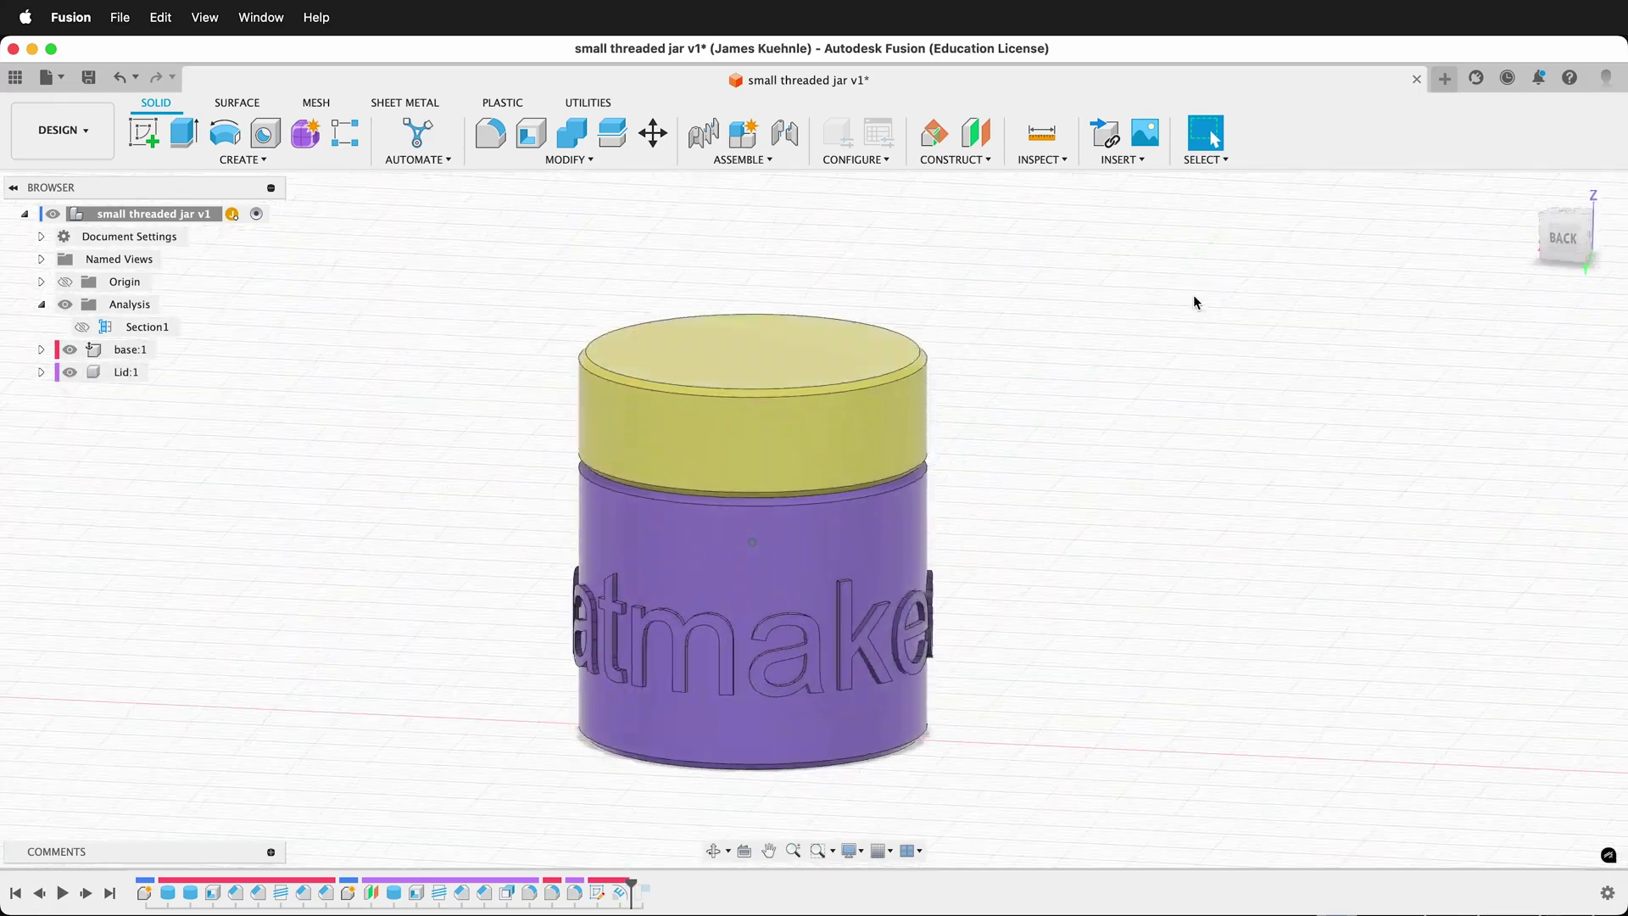
click(83, 326)
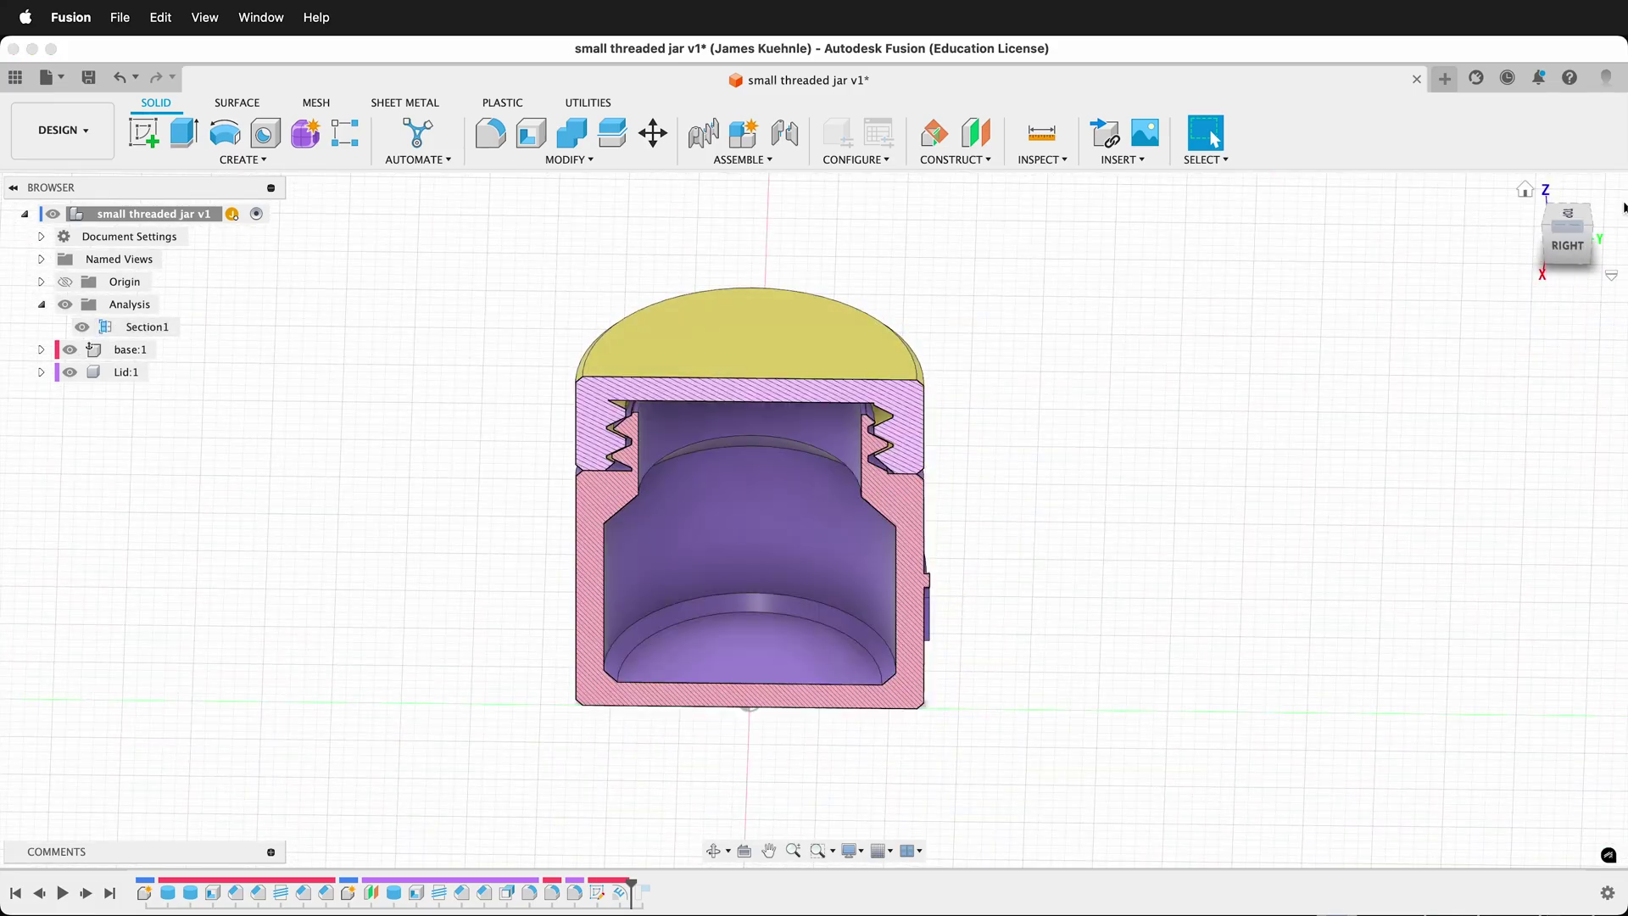
click(1567, 245)
scroll(1141, 348, up, 4)
shift+middle_drag(1141, 348, 1322, 432)
click(1574, 253)
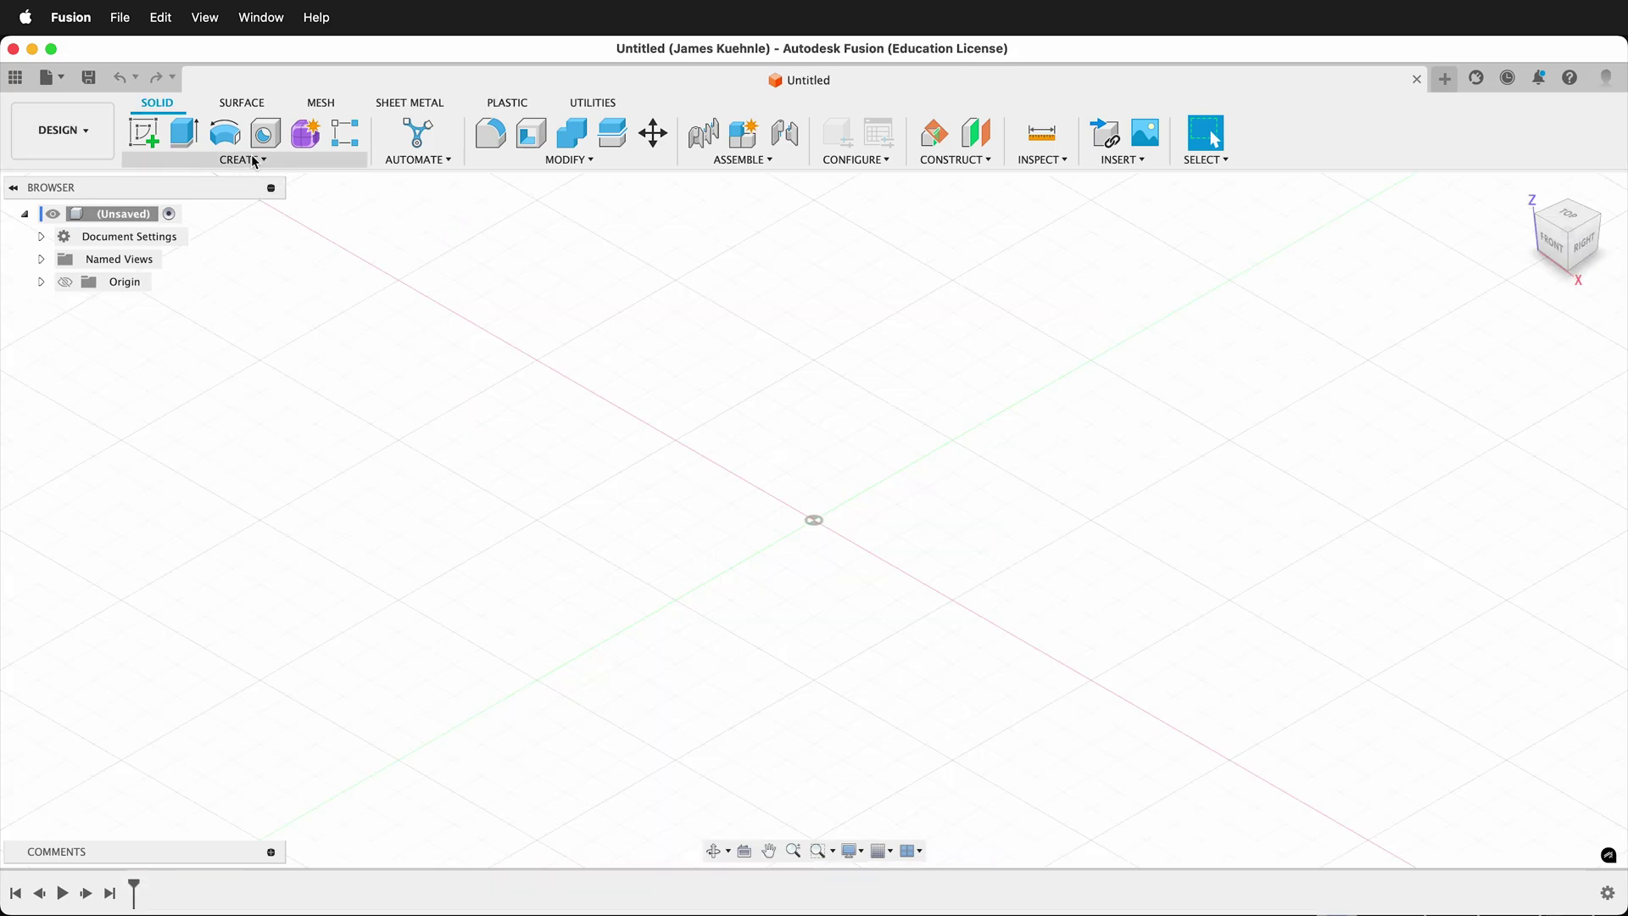
Create a standard internal component named base and make it active
click(255, 162)
click(182, 175)
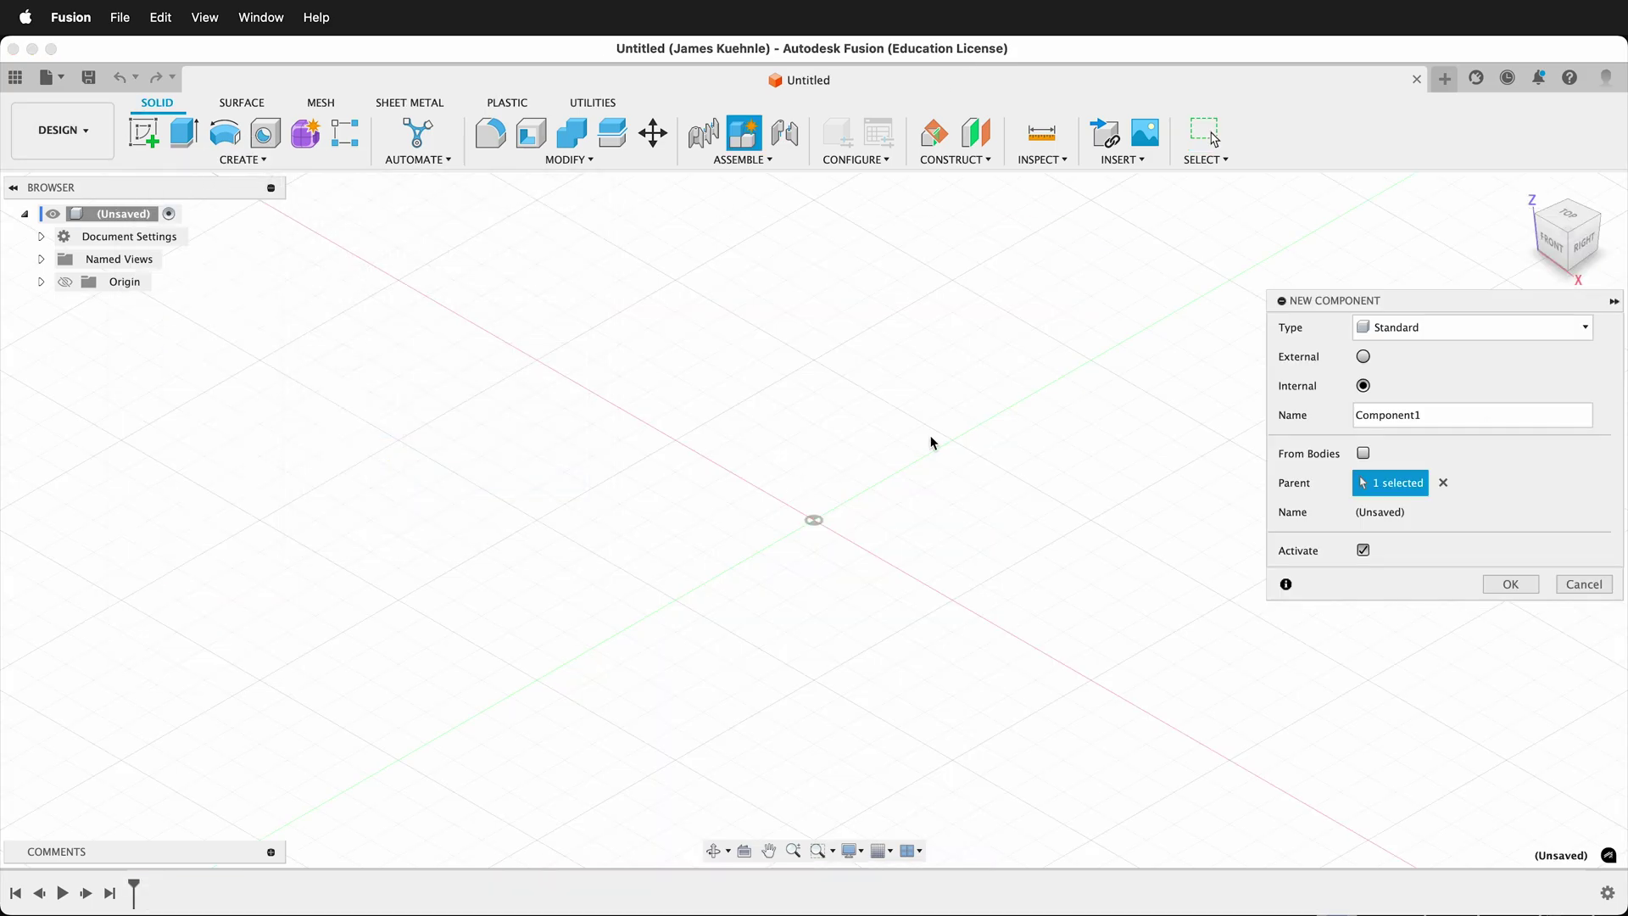
double_click(1355, 415)
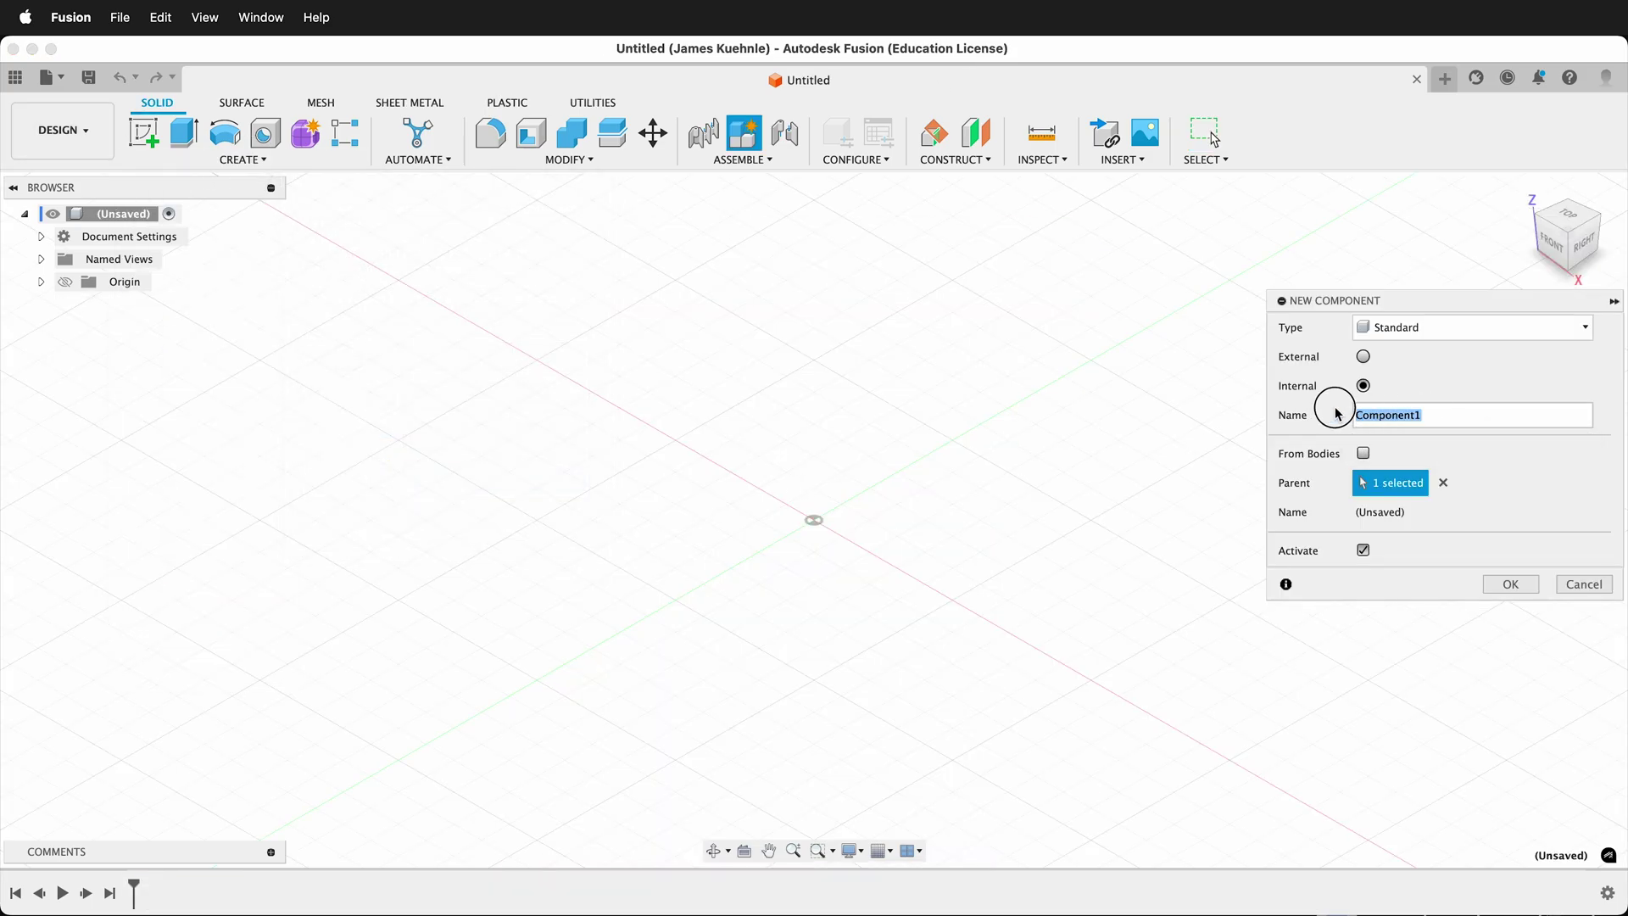
text(base)
click(1503, 584)
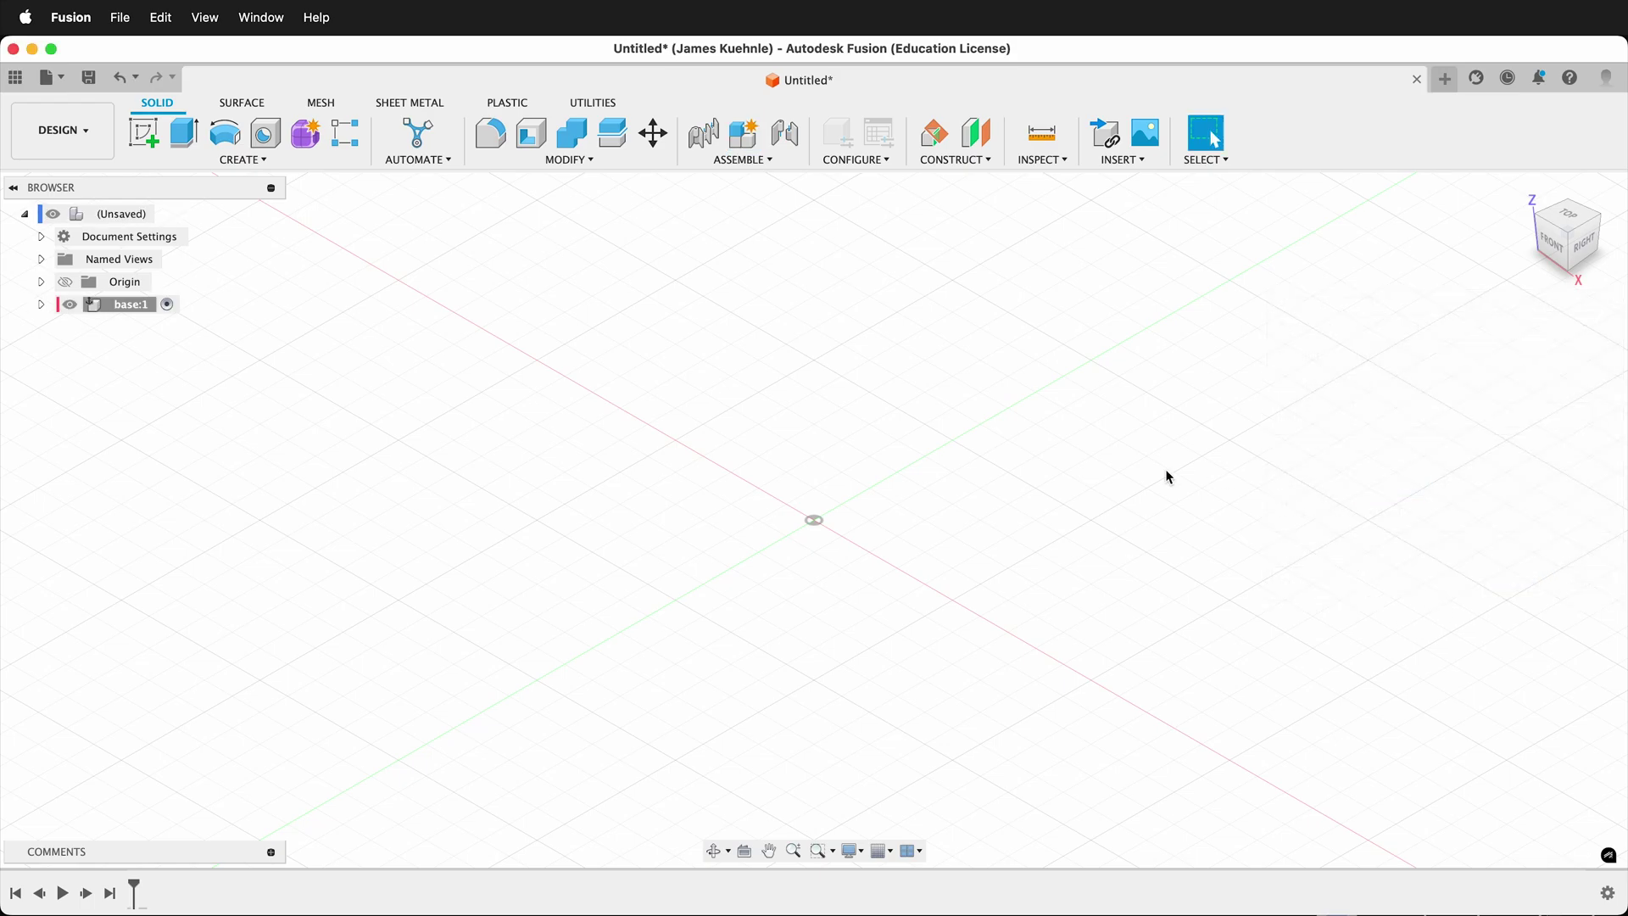
Create a cylinder 25 mm in diameter and 20 mm high on the horizontal plane, centred on the origin, as a new body
click(259, 160)
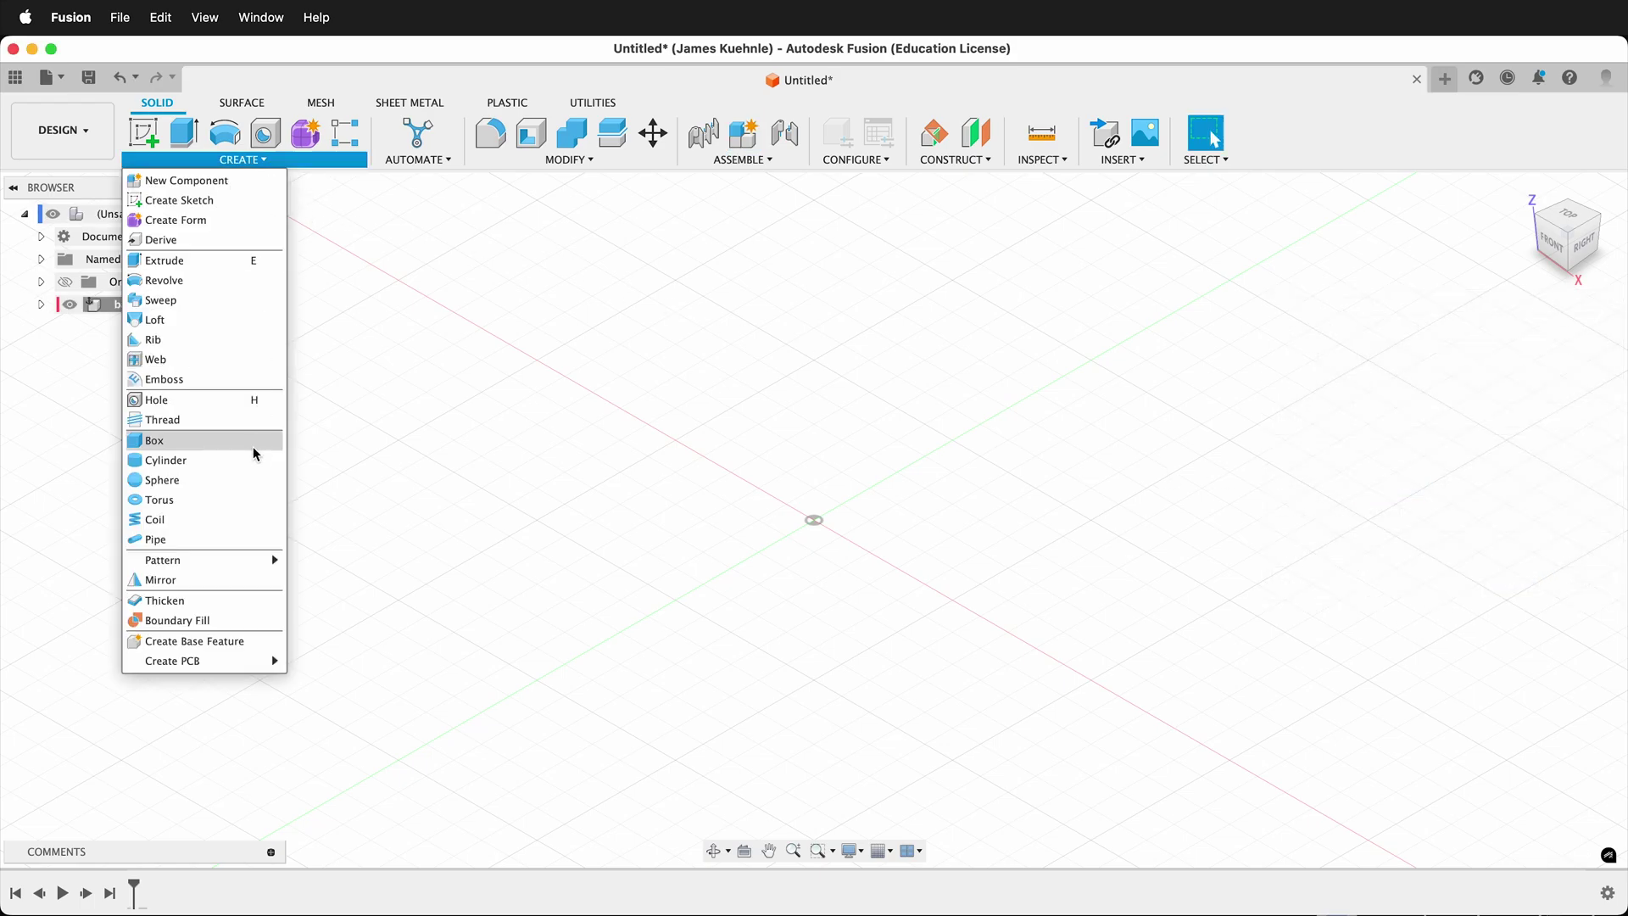
click(236, 465)
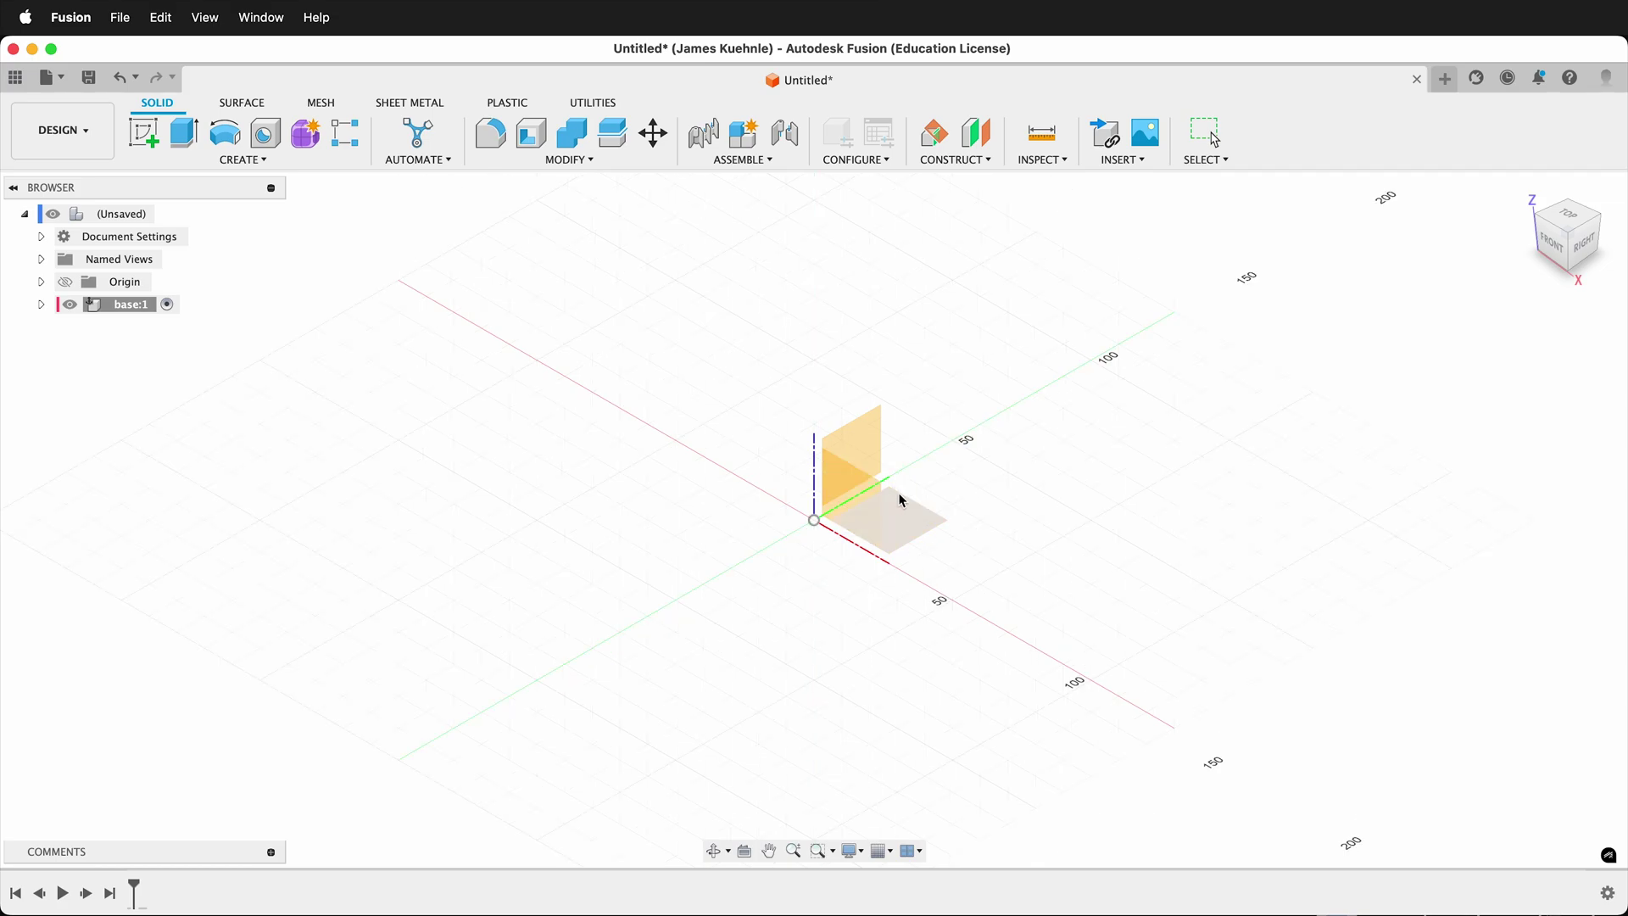
click(916, 527)
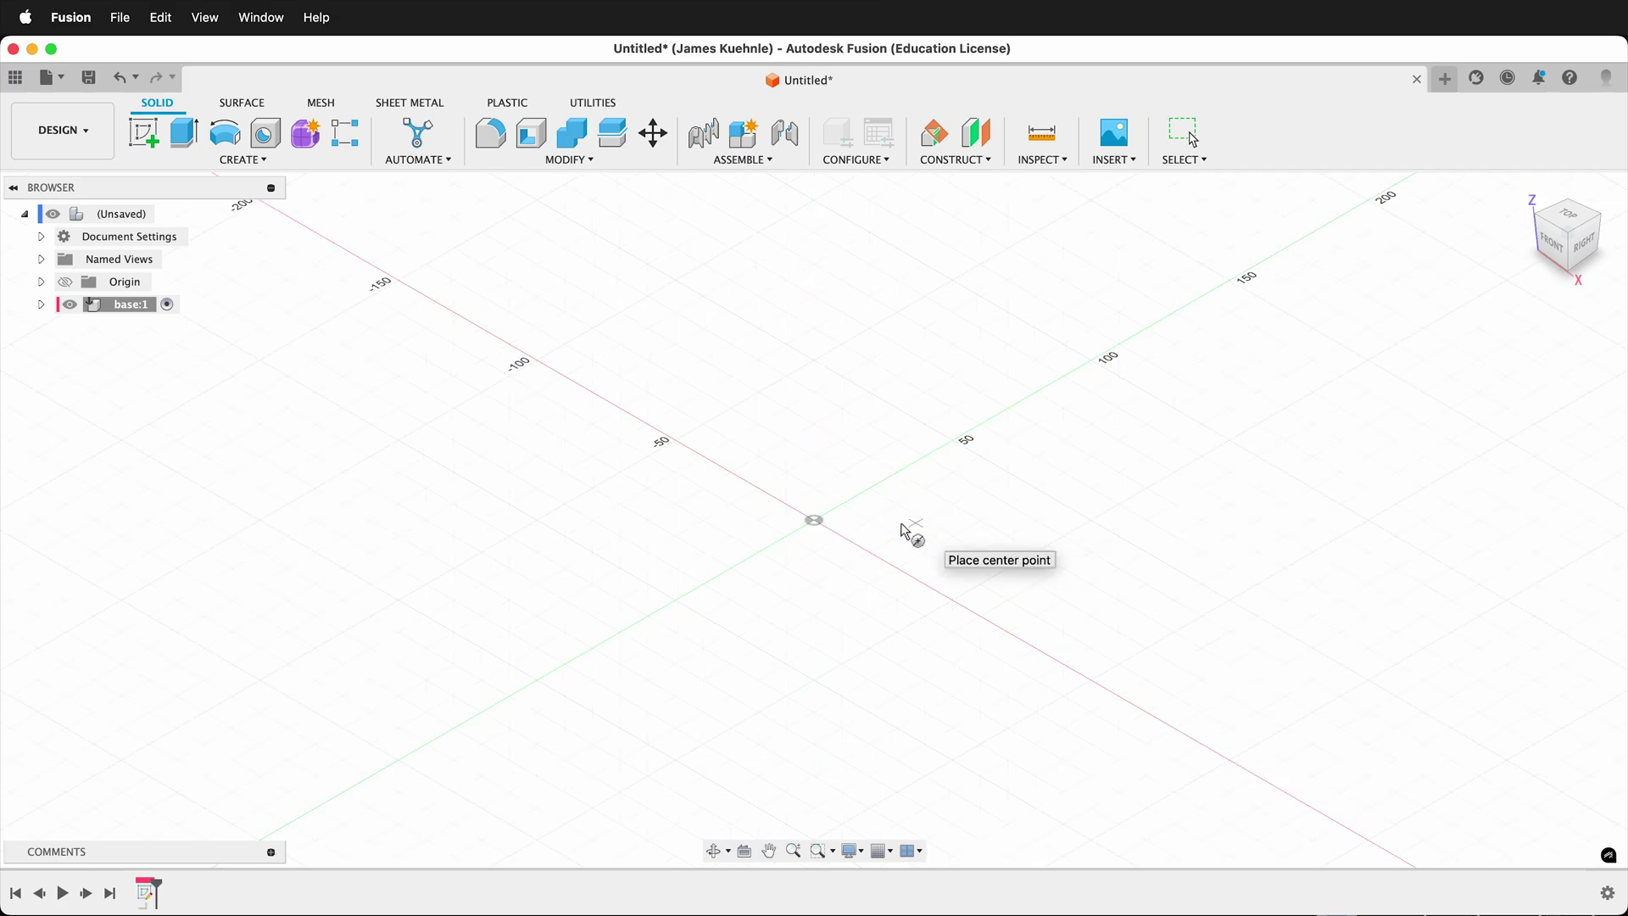
click(816, 523)
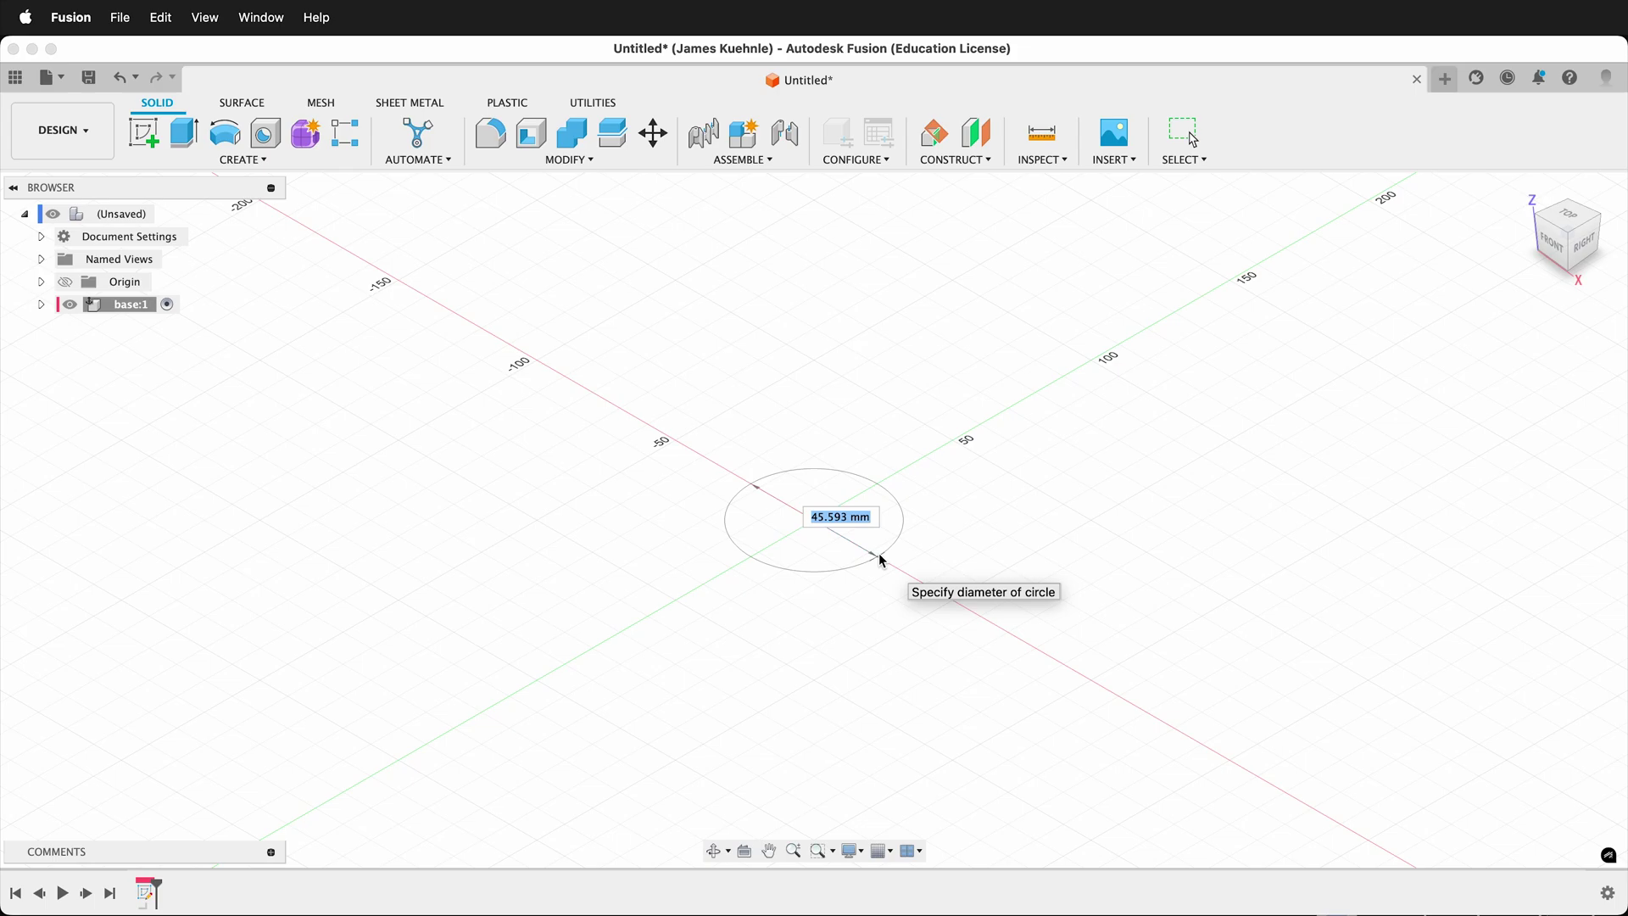
text(25)
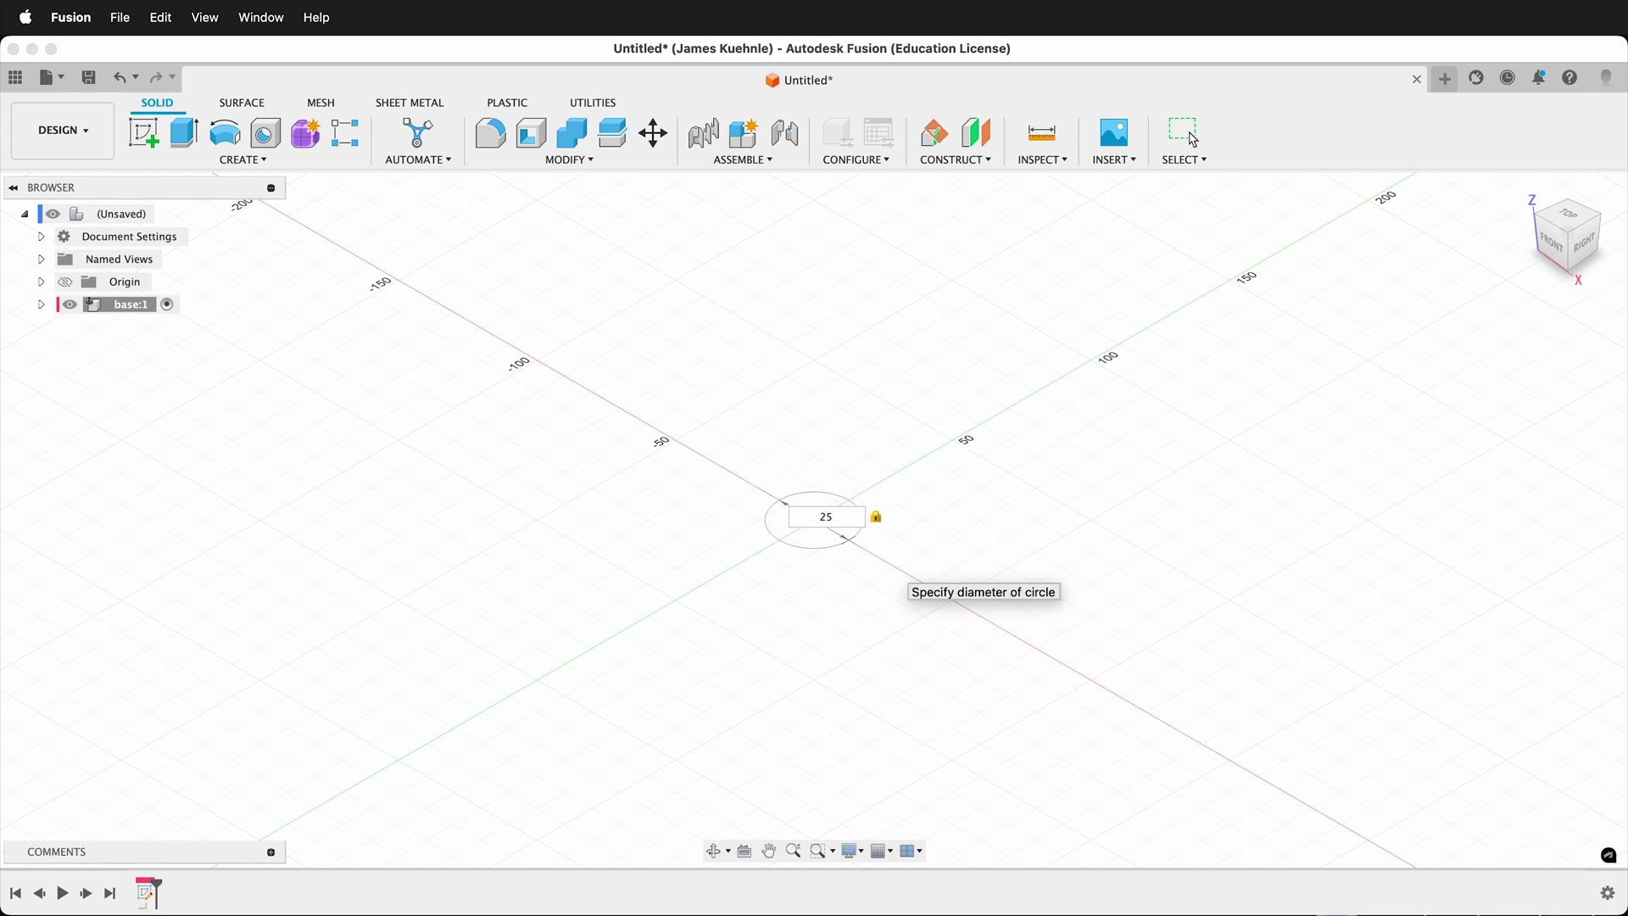
key(Tab)
key(Return)
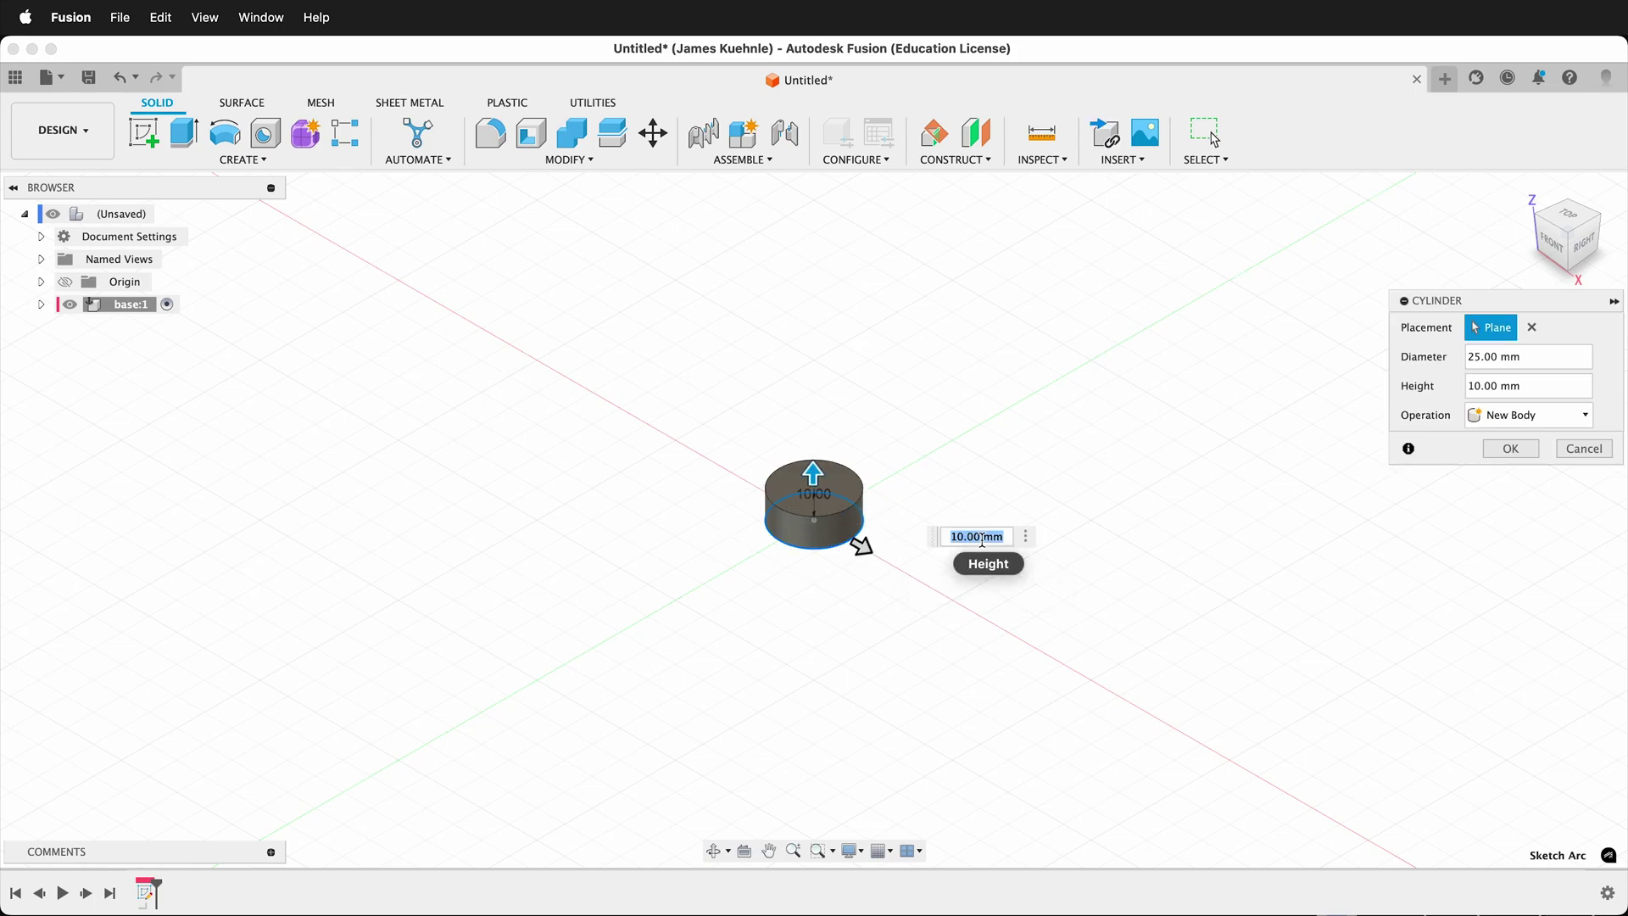
text(20)
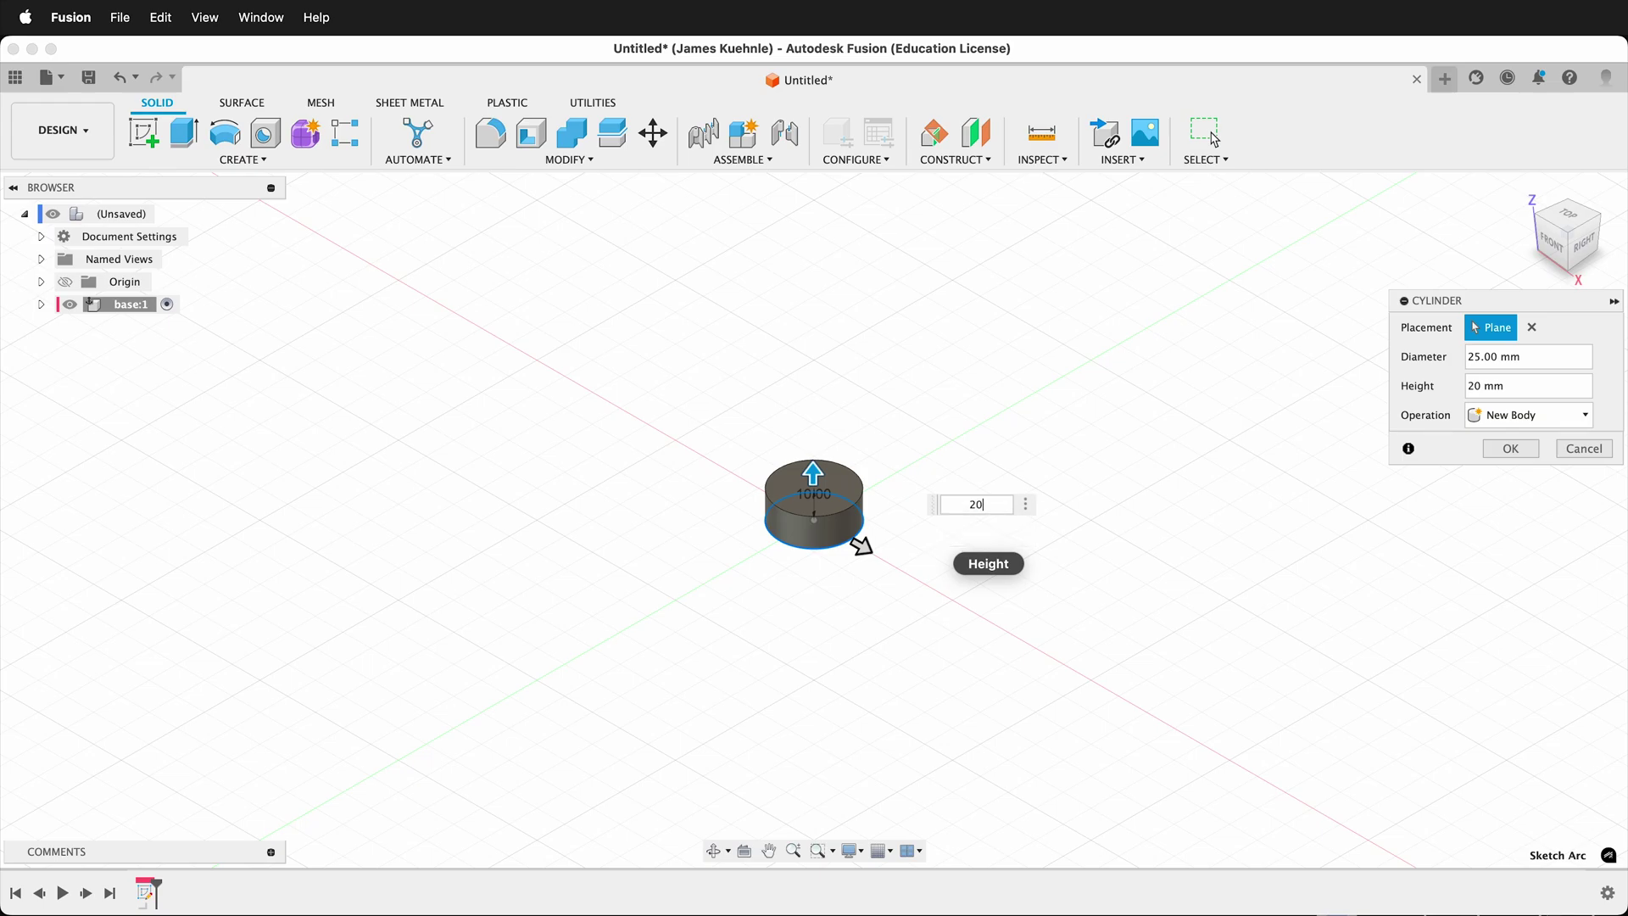
key(Return)
Add a centred cylinder 20 mm in diameter and 5 mm high on the body's upper face, joined as the jar's neck
scroll(963, 492, up, 5)
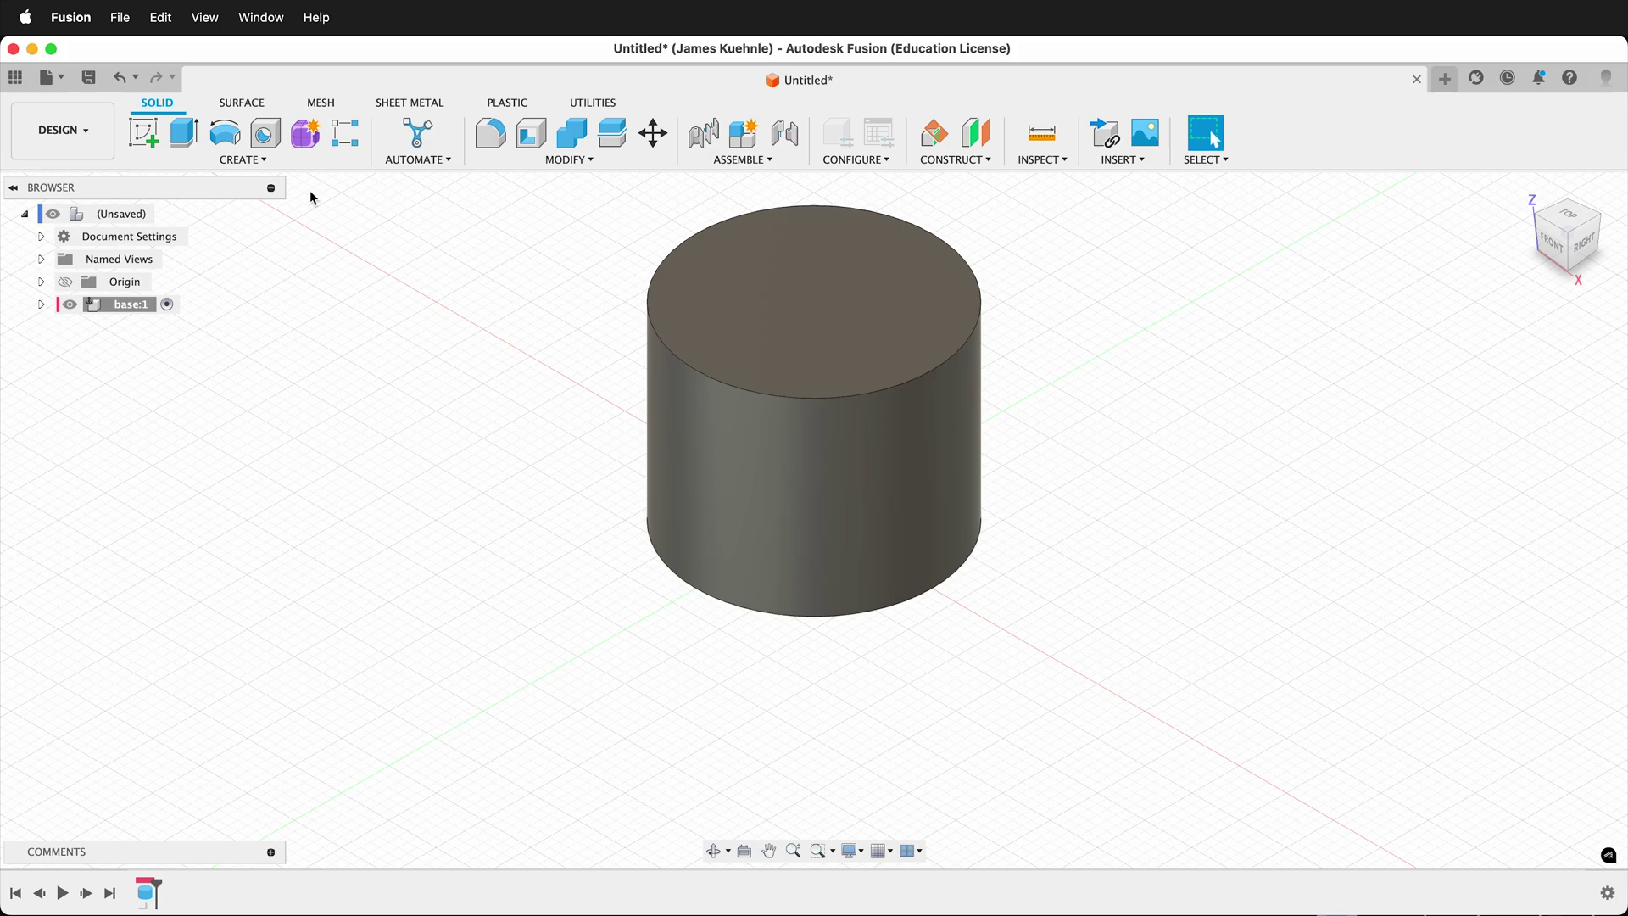
click(266, 163)
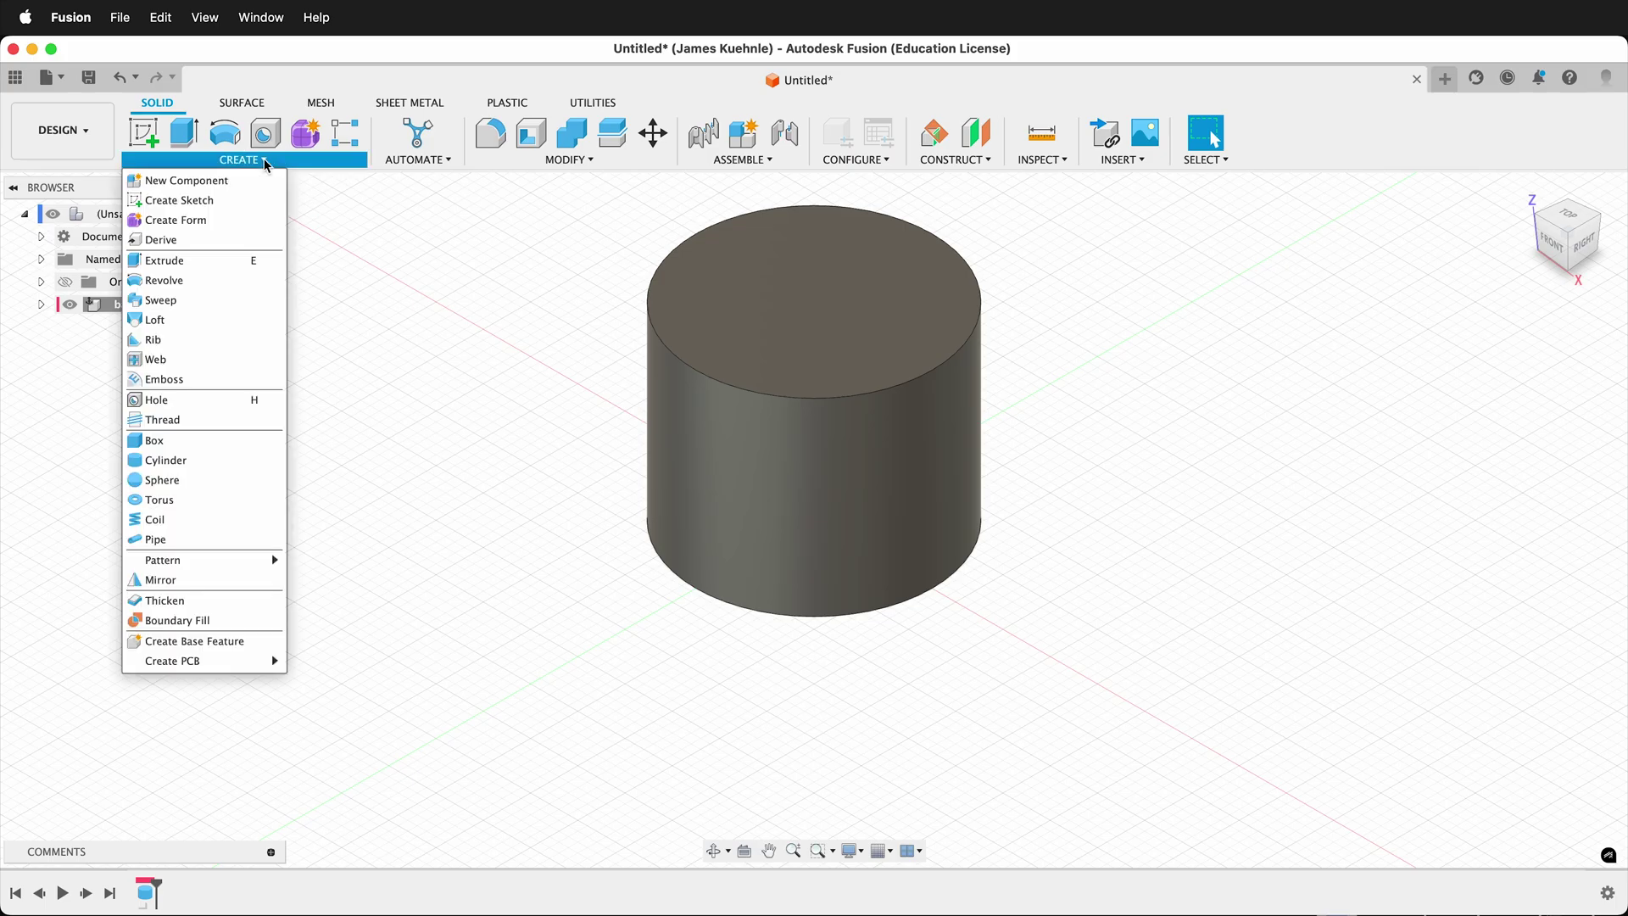
click(187, 463)
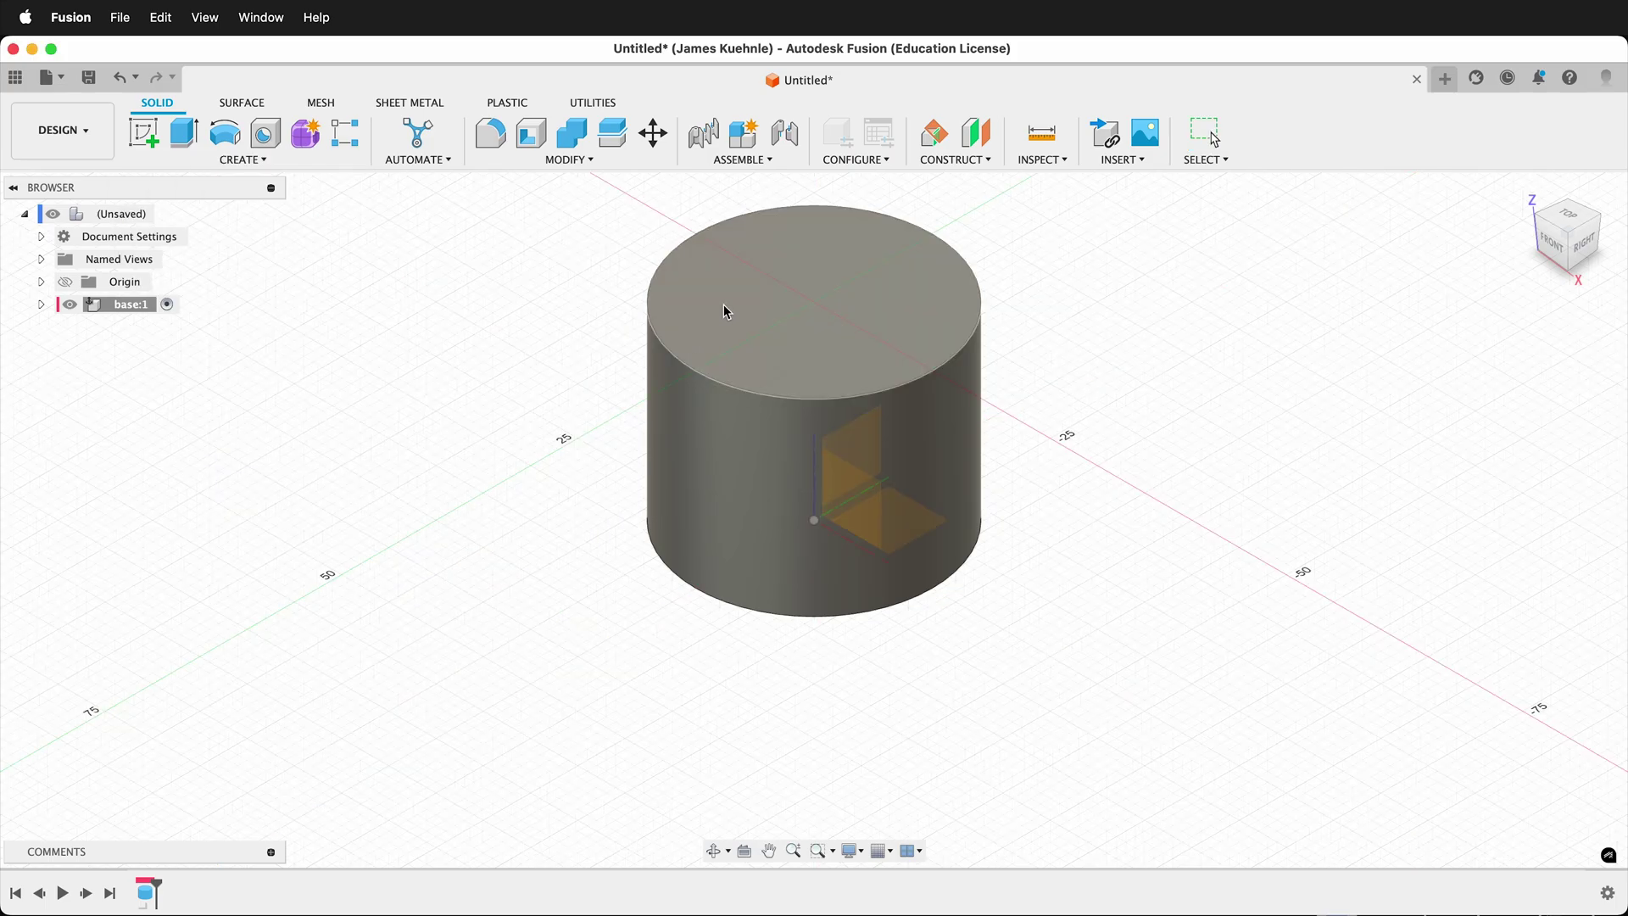
click(798, 313)
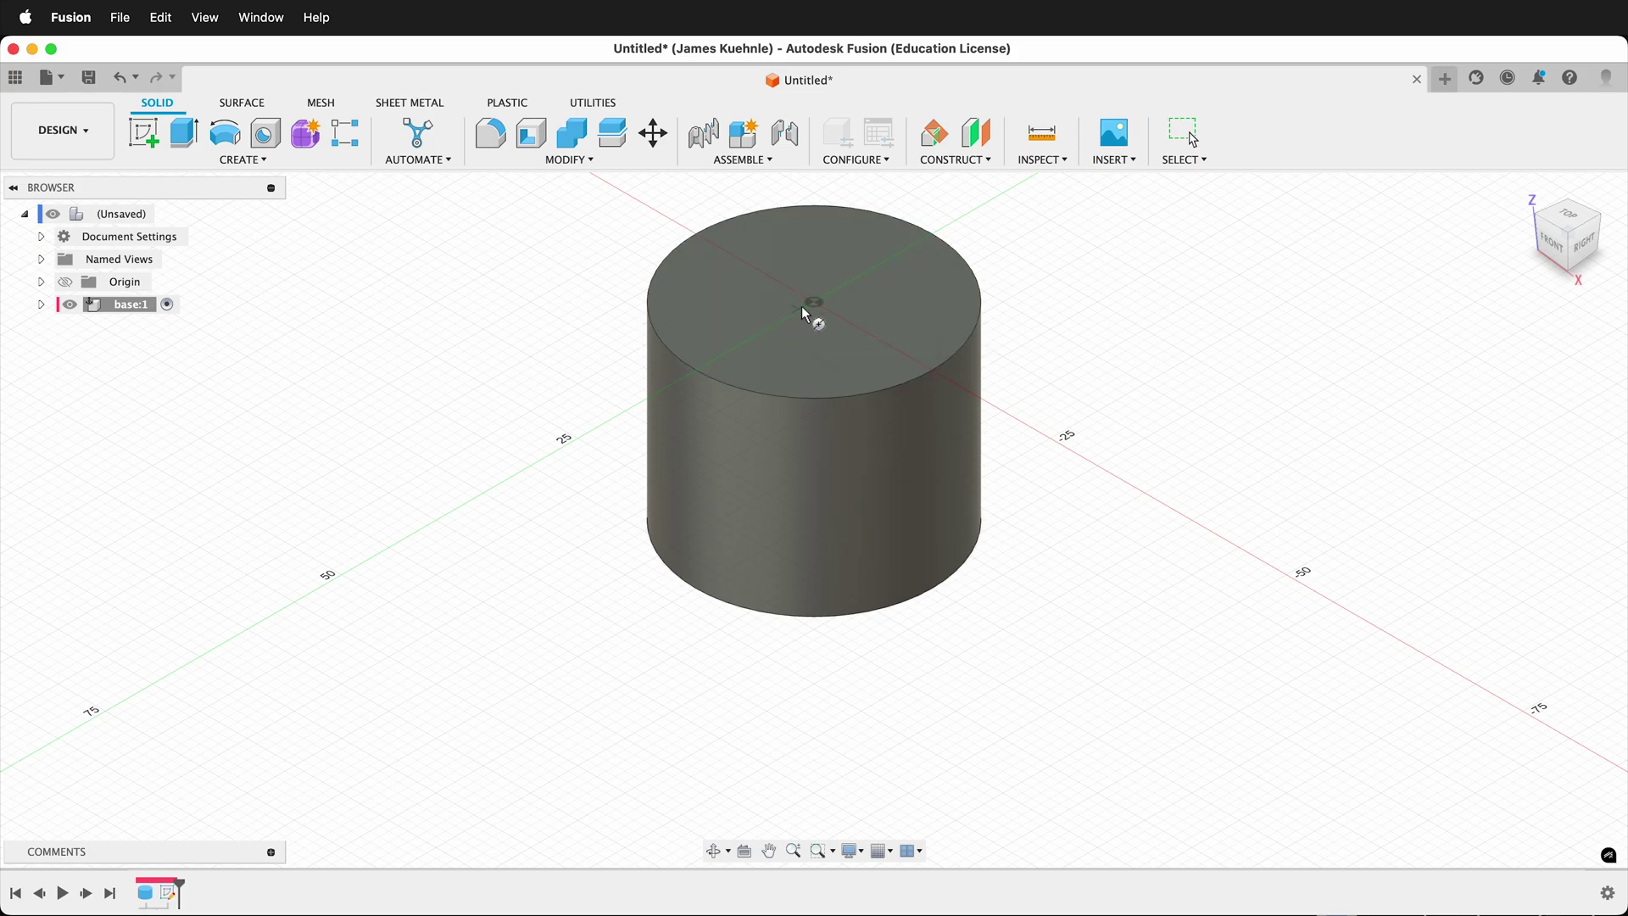
click(816, 305)
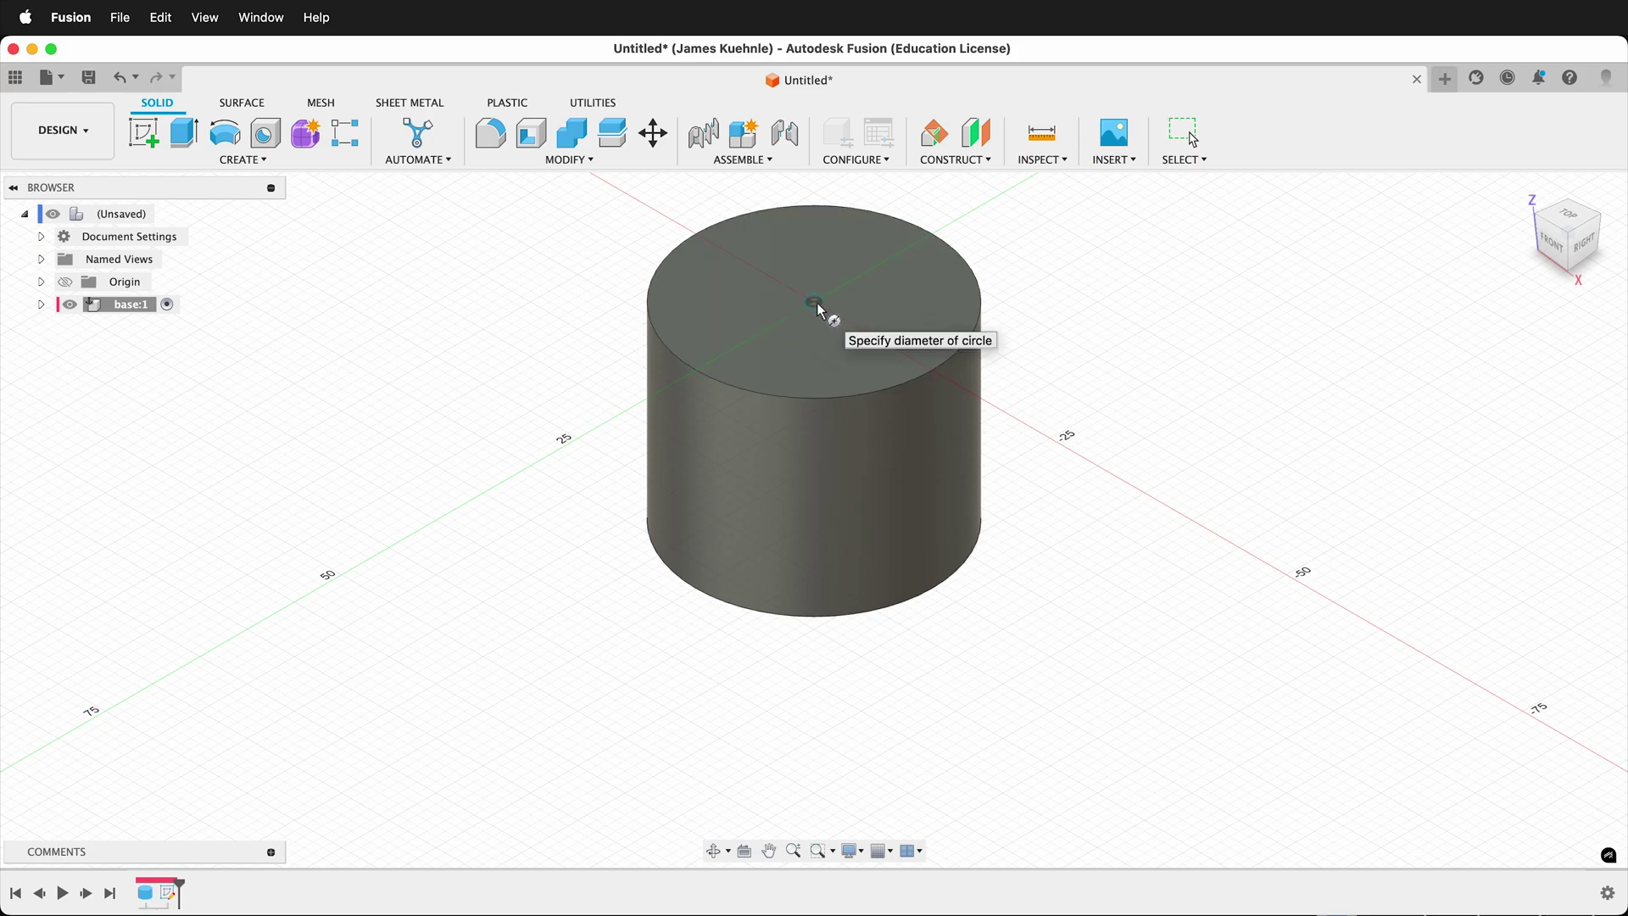
text(20)
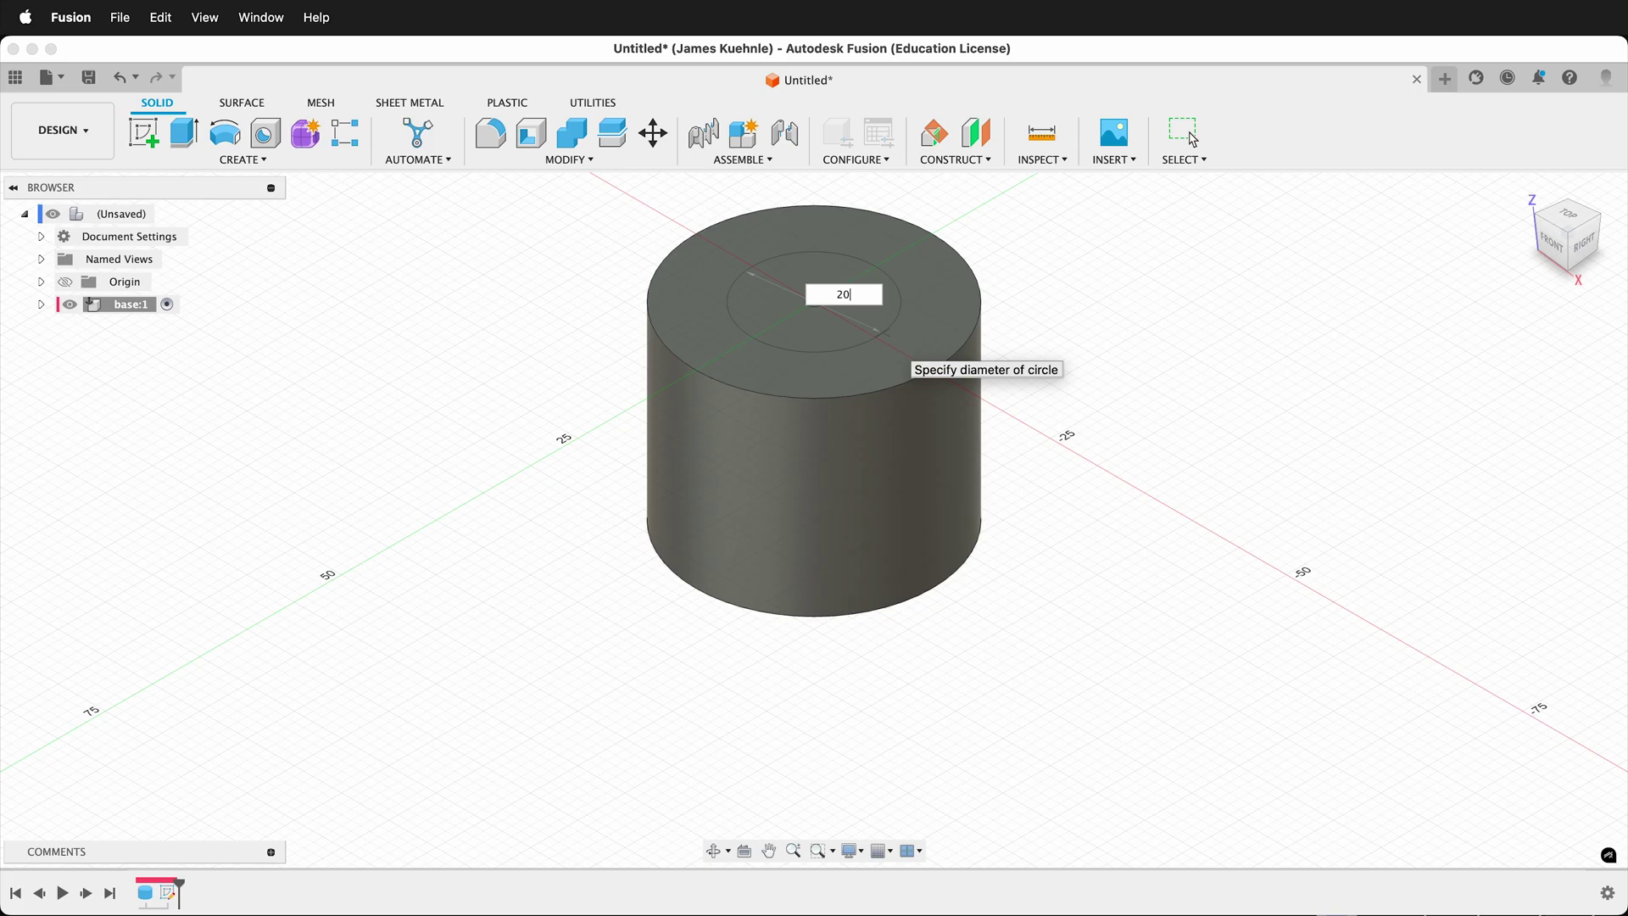
key(Return)
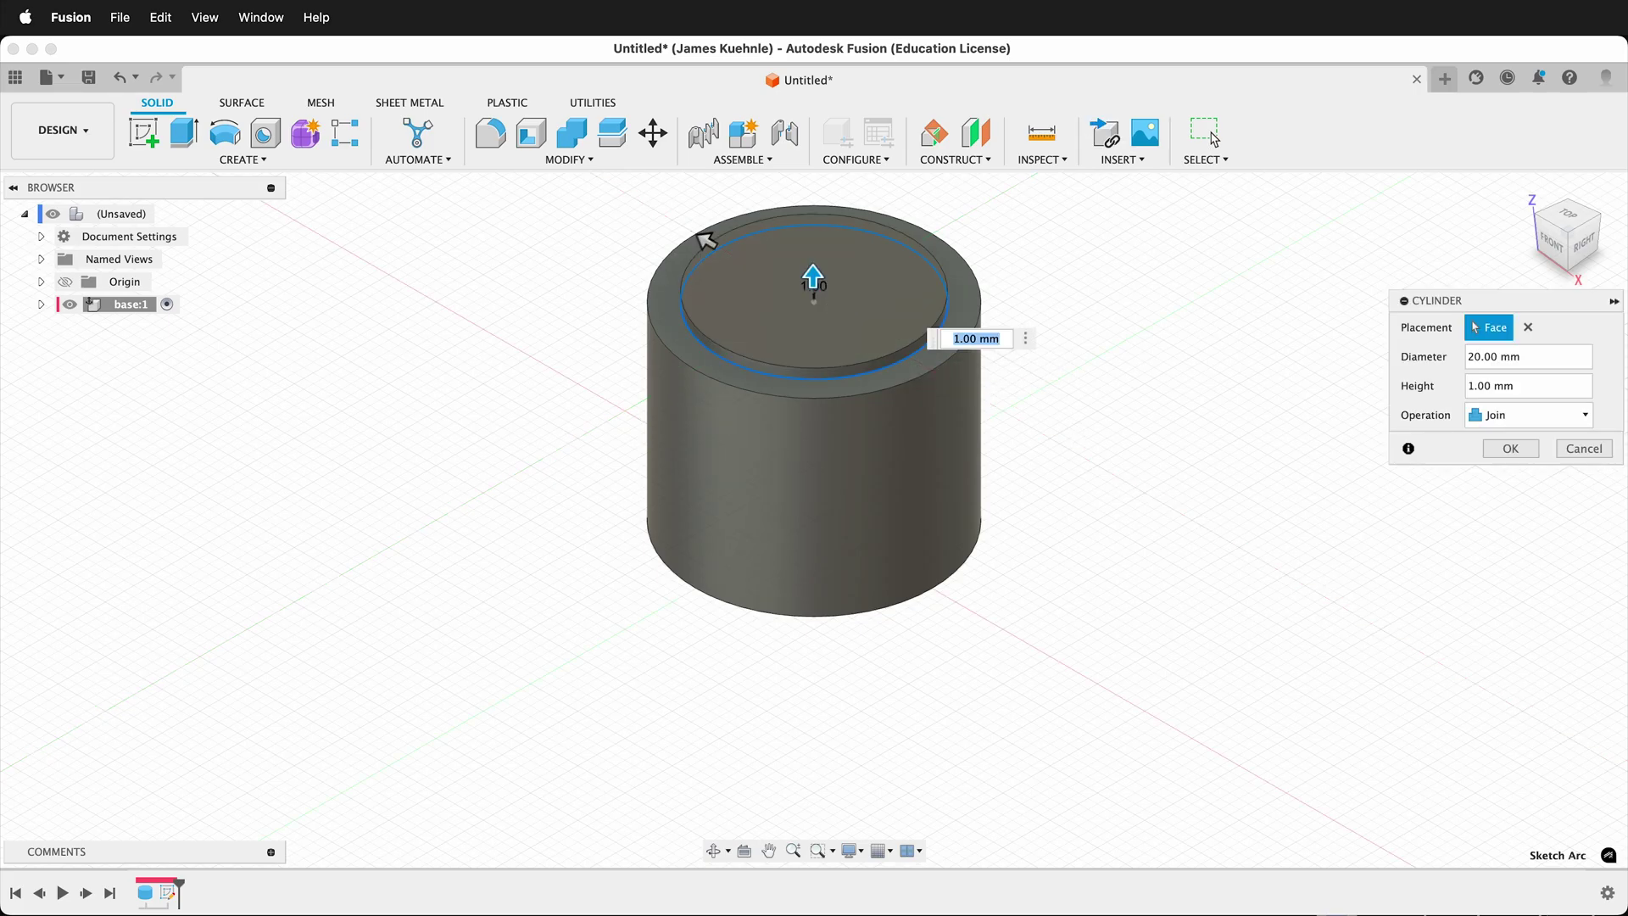
text(5)
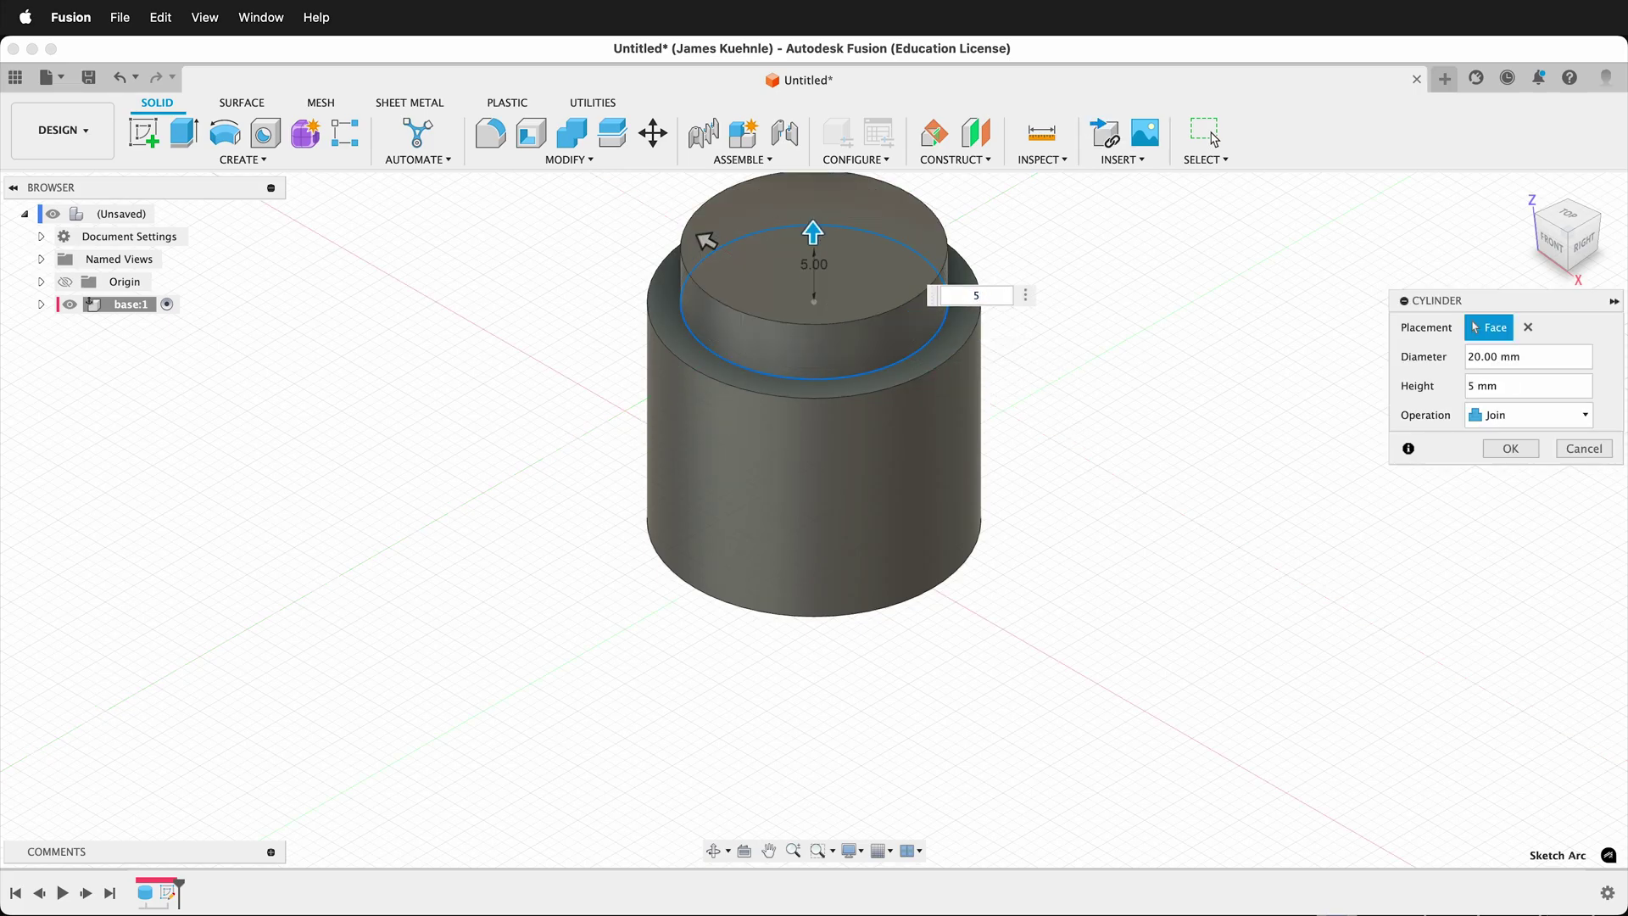
key(Return)
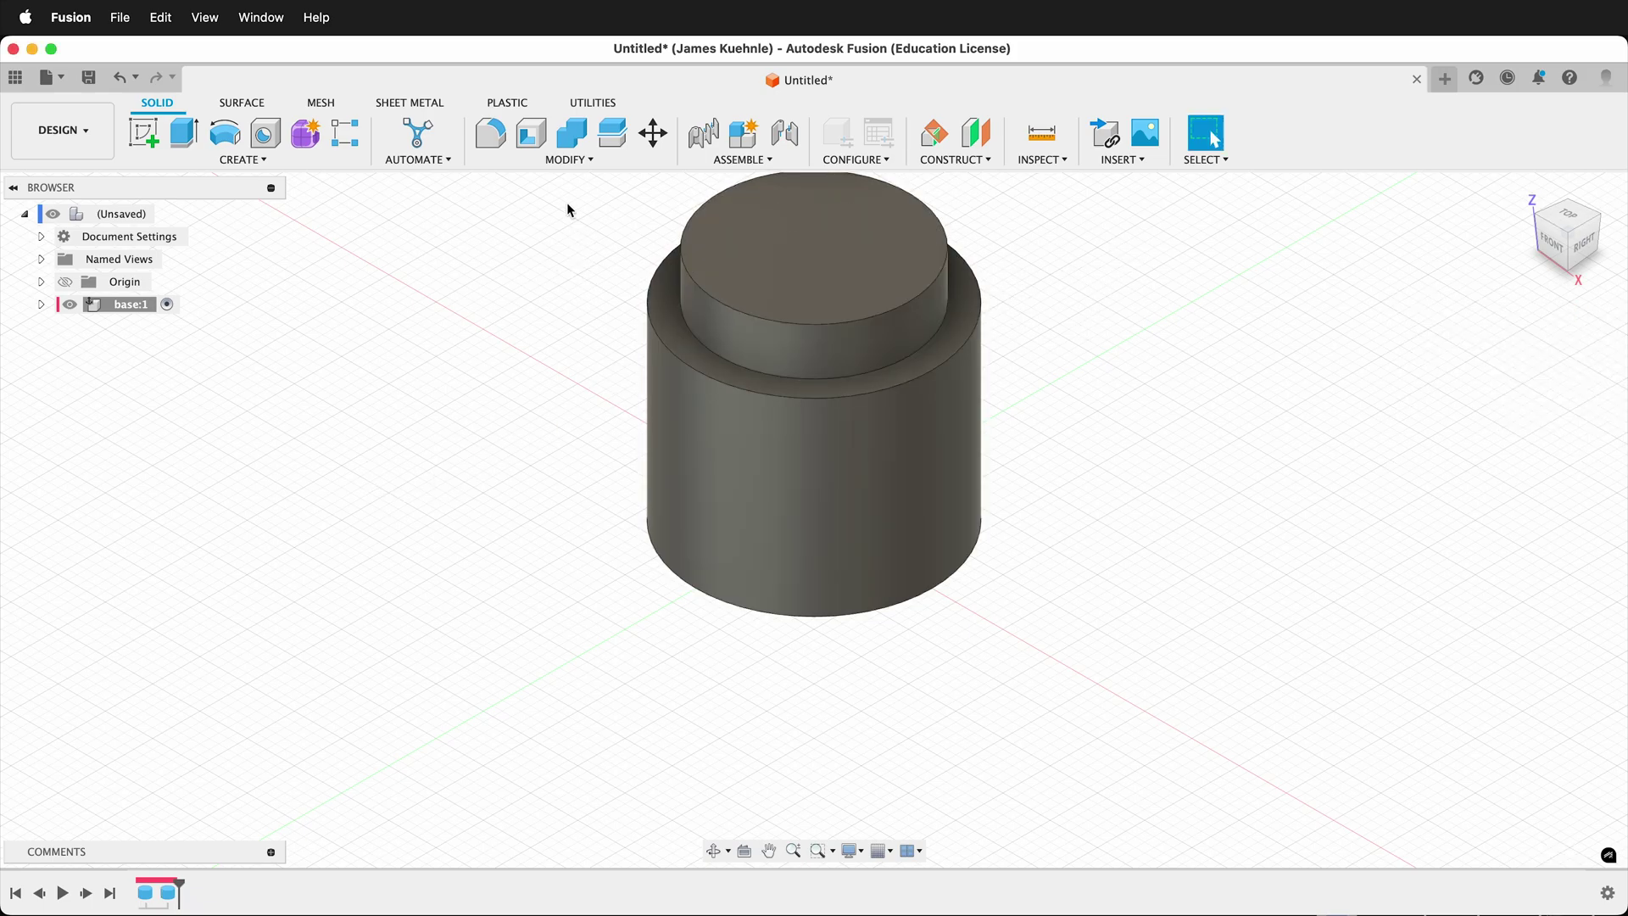
Shell the jar with a 2 mm inside thickness, opening the neck's upper face
click(531, 150)
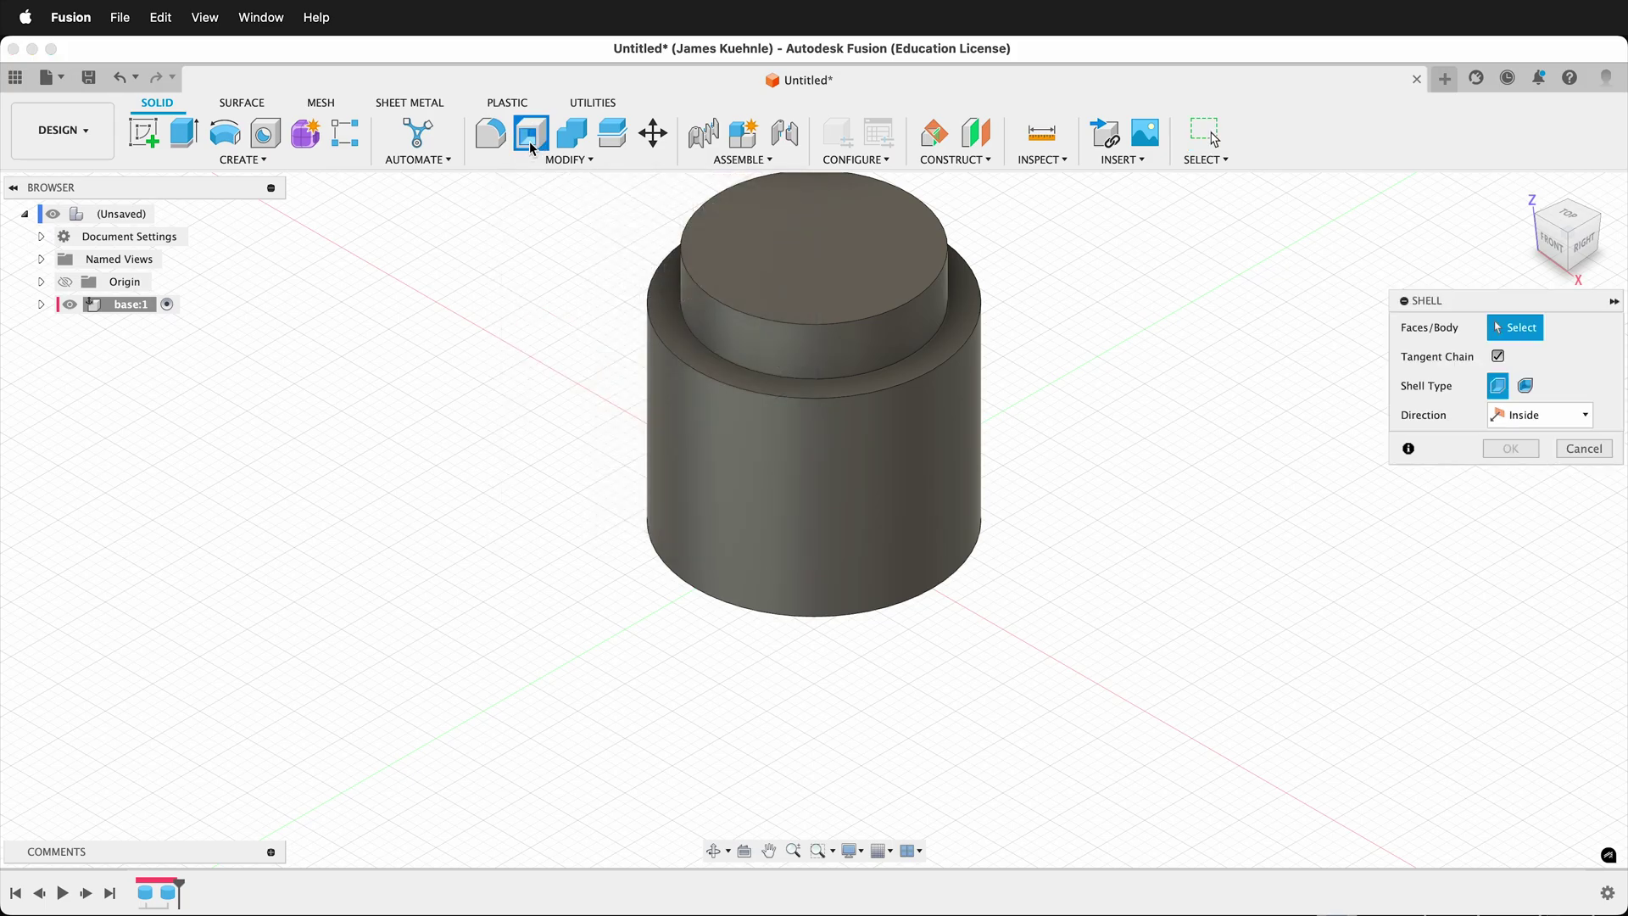
click(817, 252)
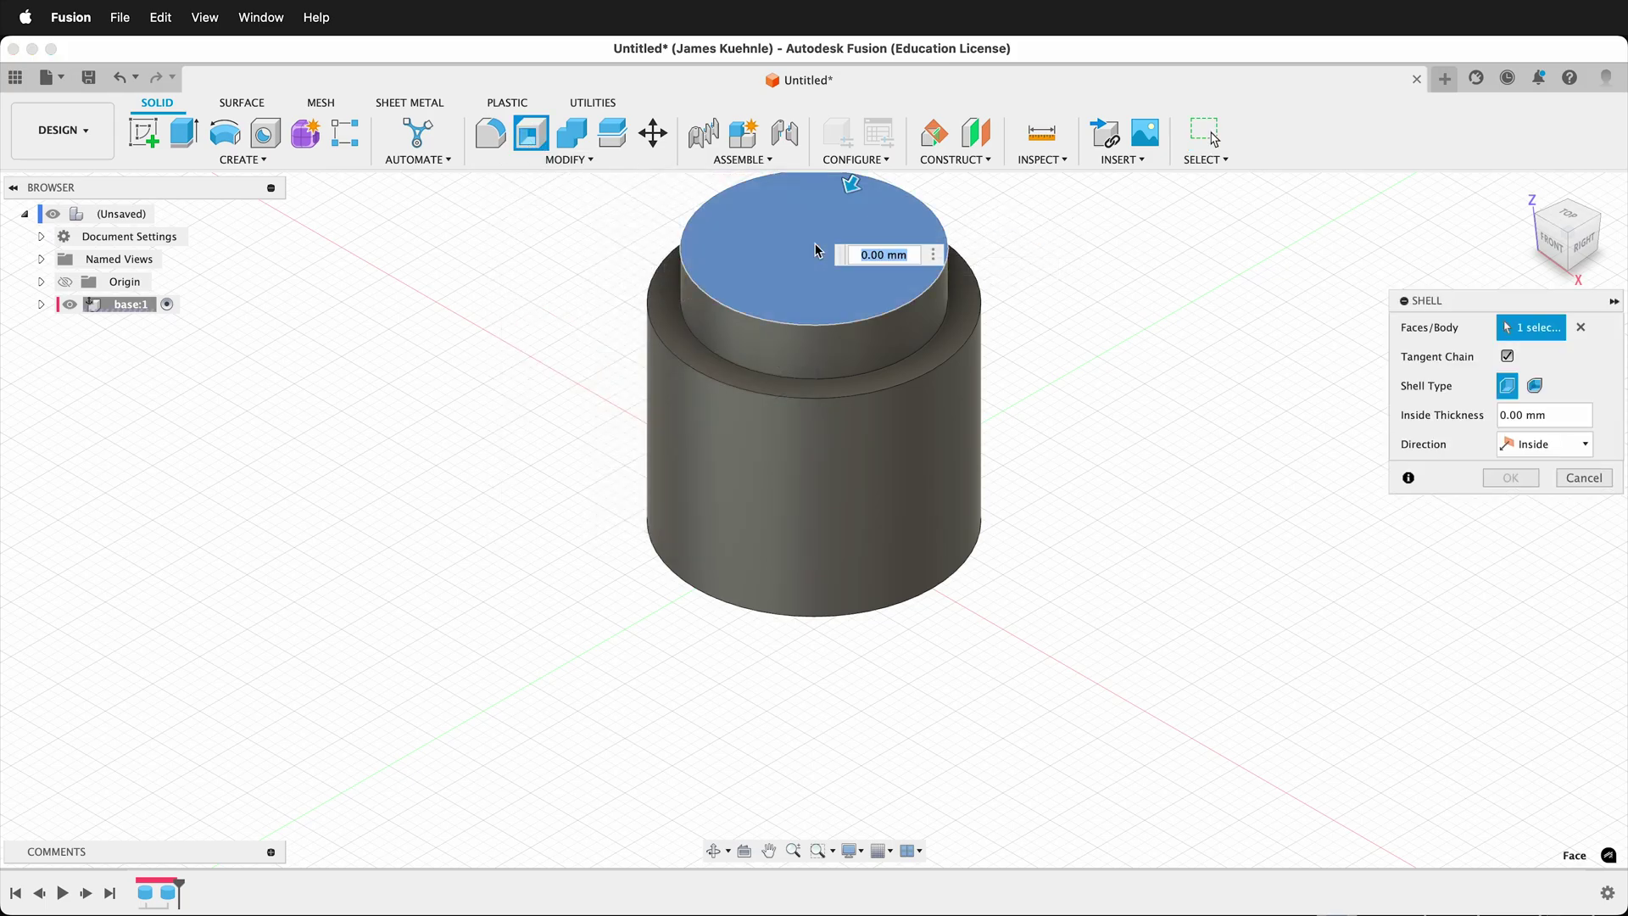
text(2)
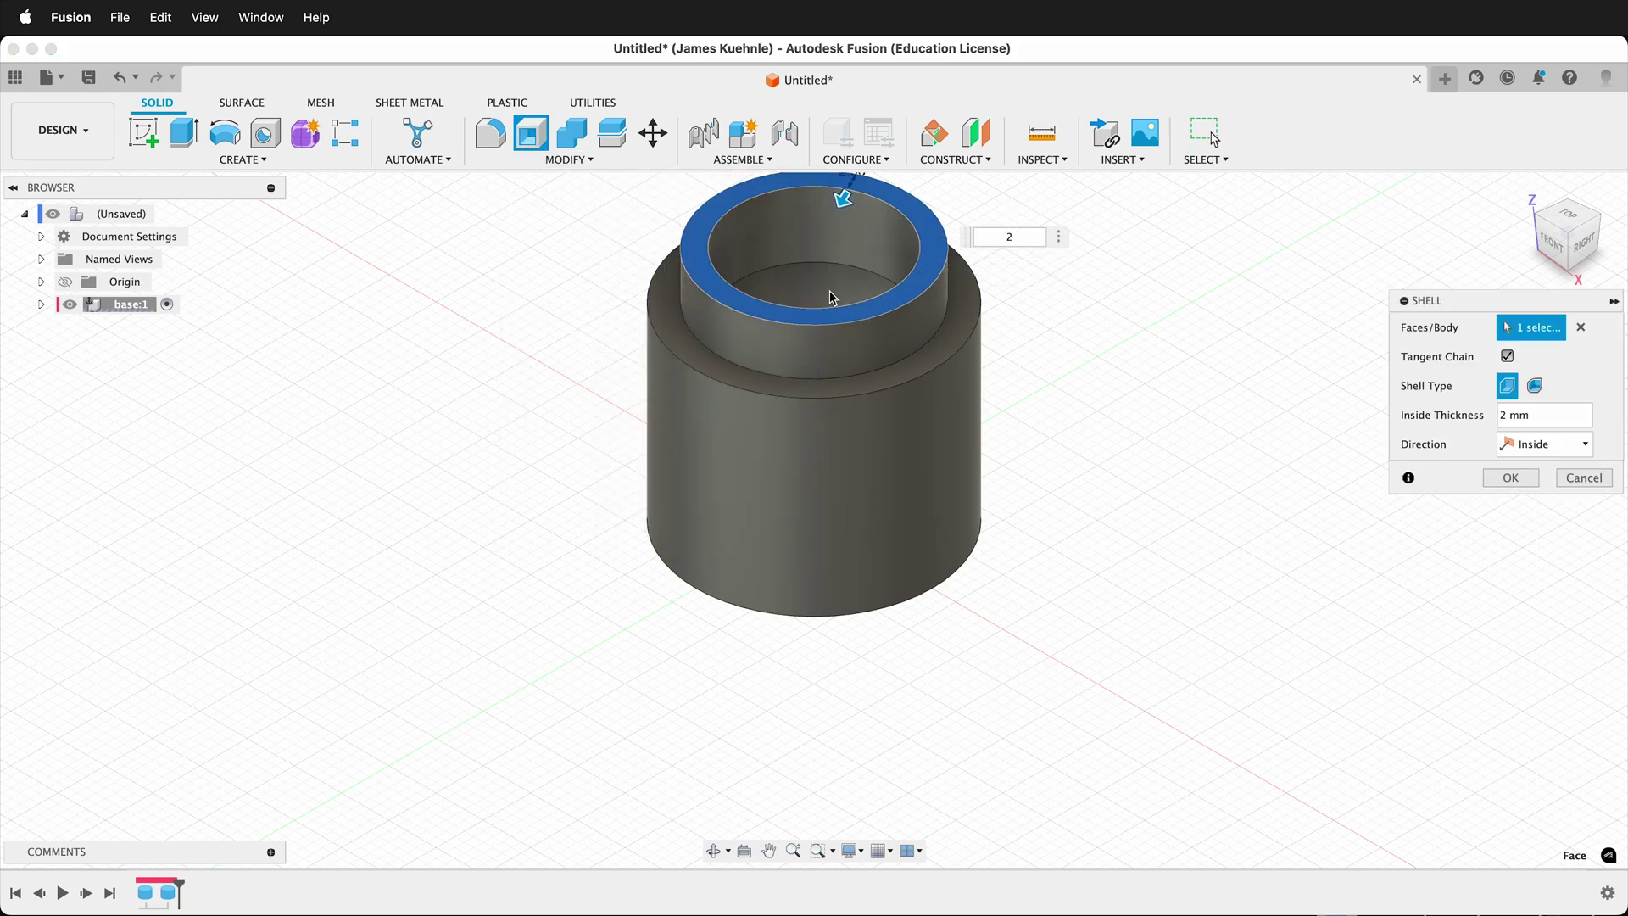
key(Return)
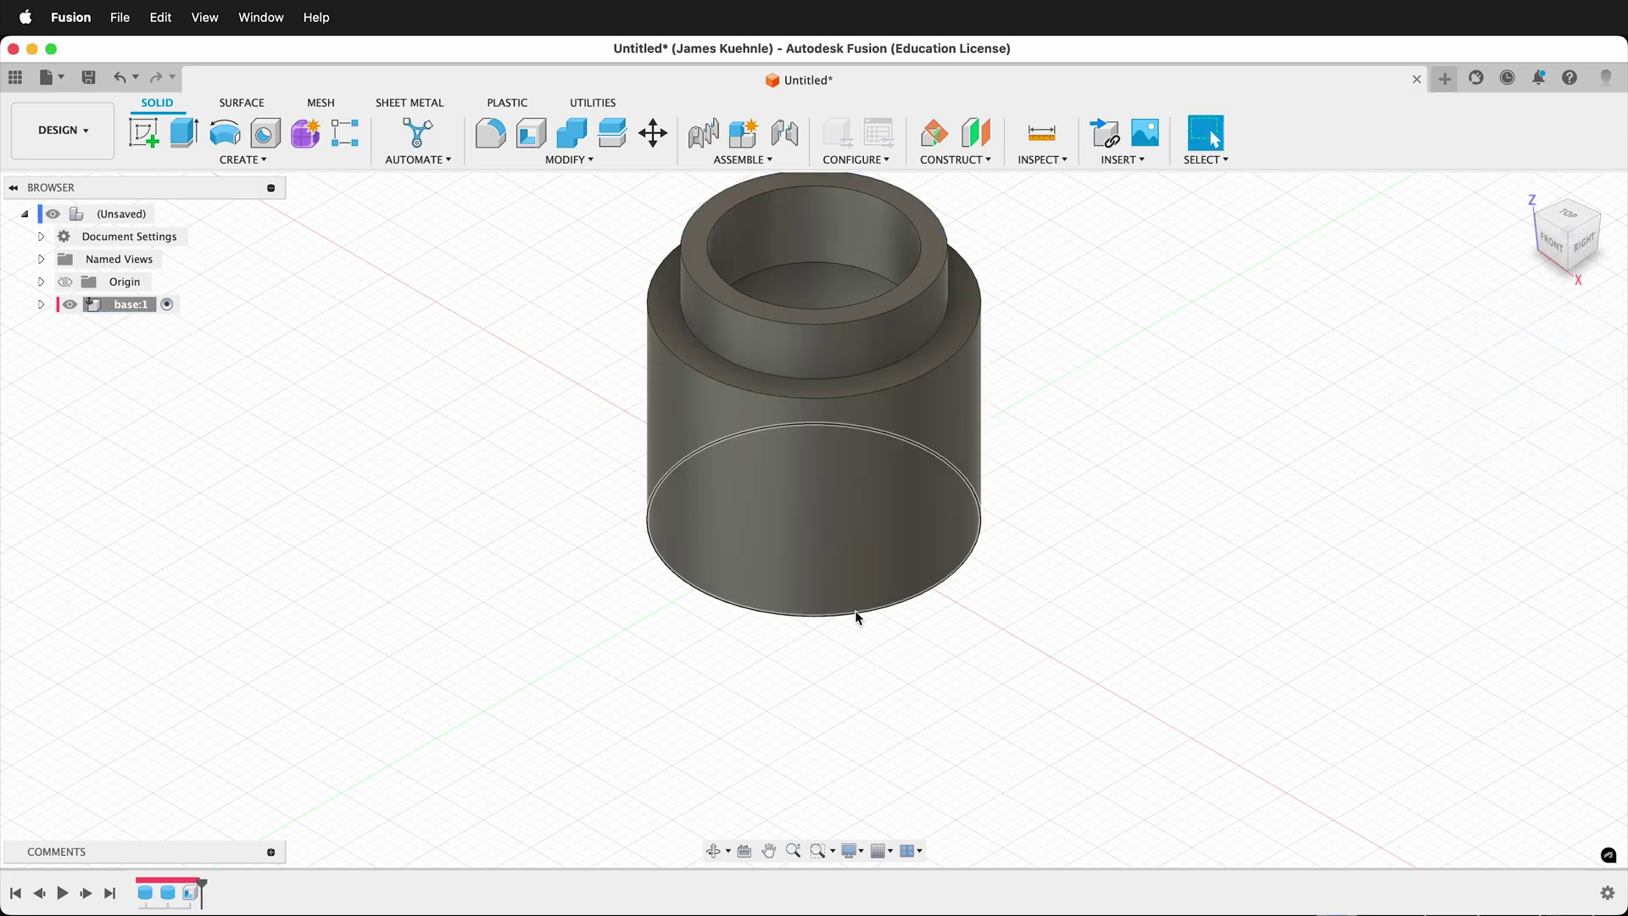
Create a section analysis of the jar through the YZ plane at zero offset and view the cut walls
middle_drag(855, 611, 853, 589)
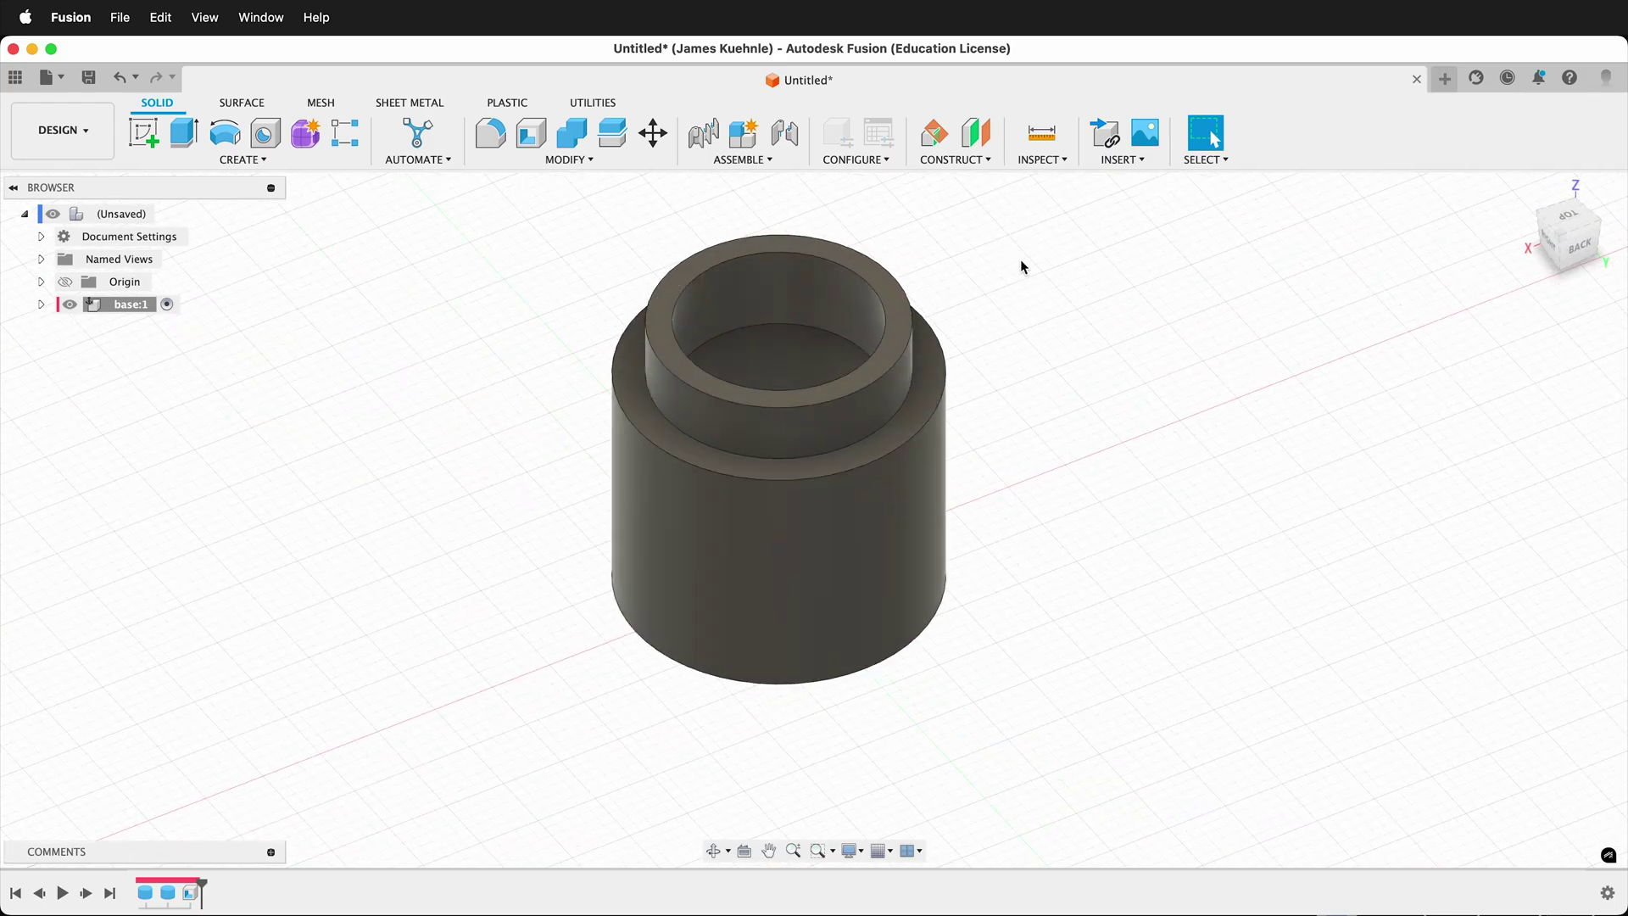
shift+middle_drag(625, 593, 626, 593)
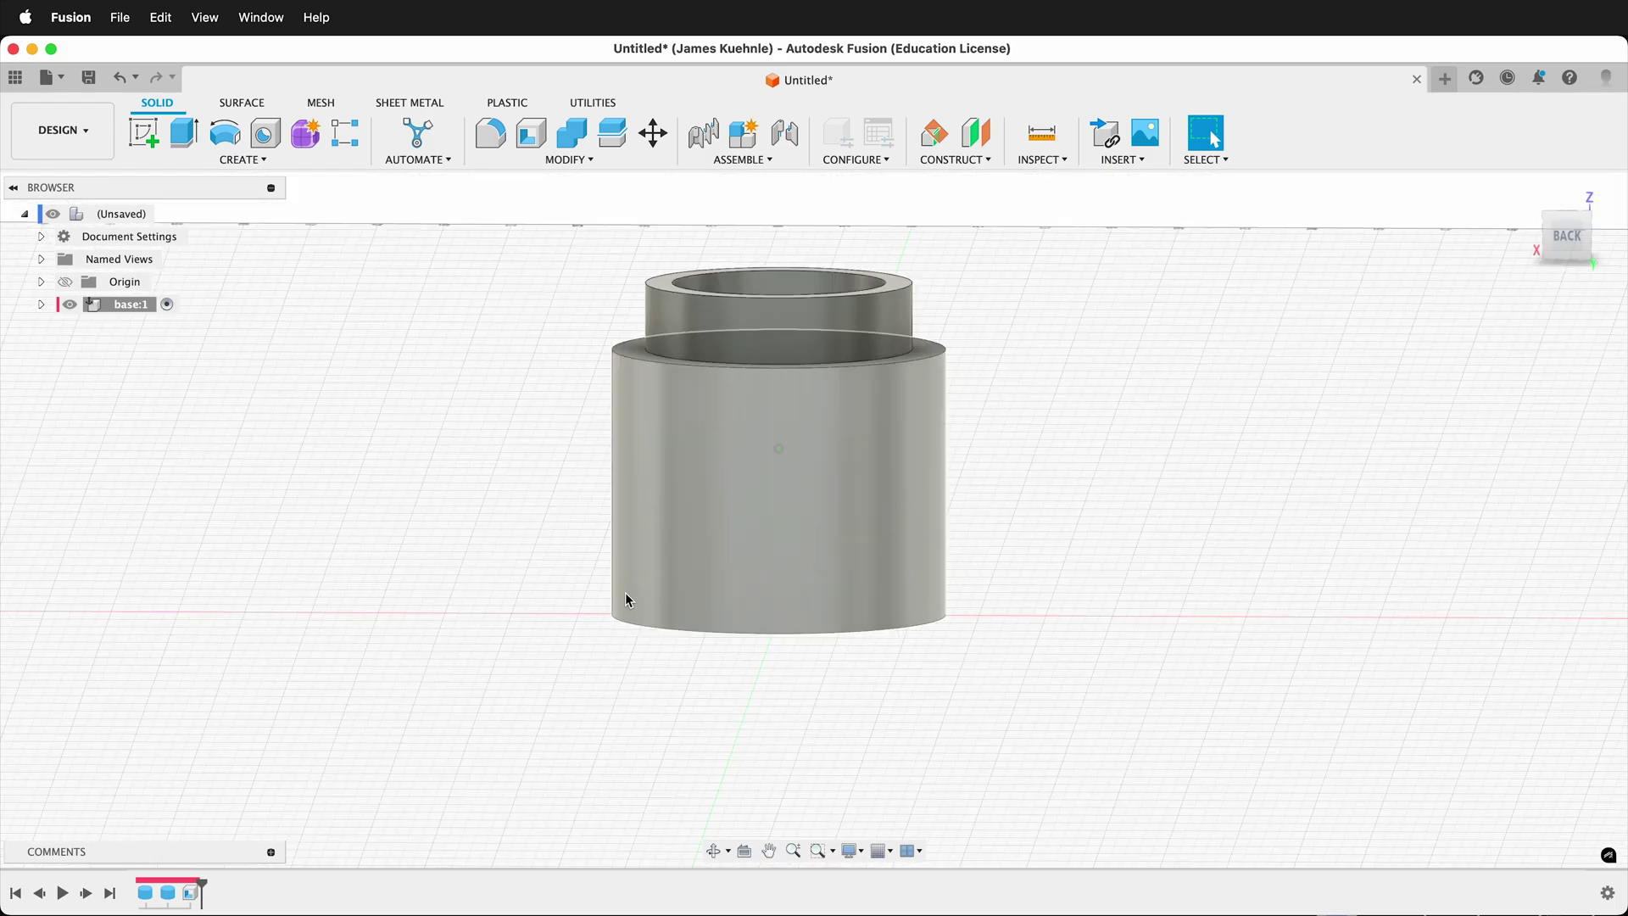
shift+middle_drag(727, 473, 728, 473)
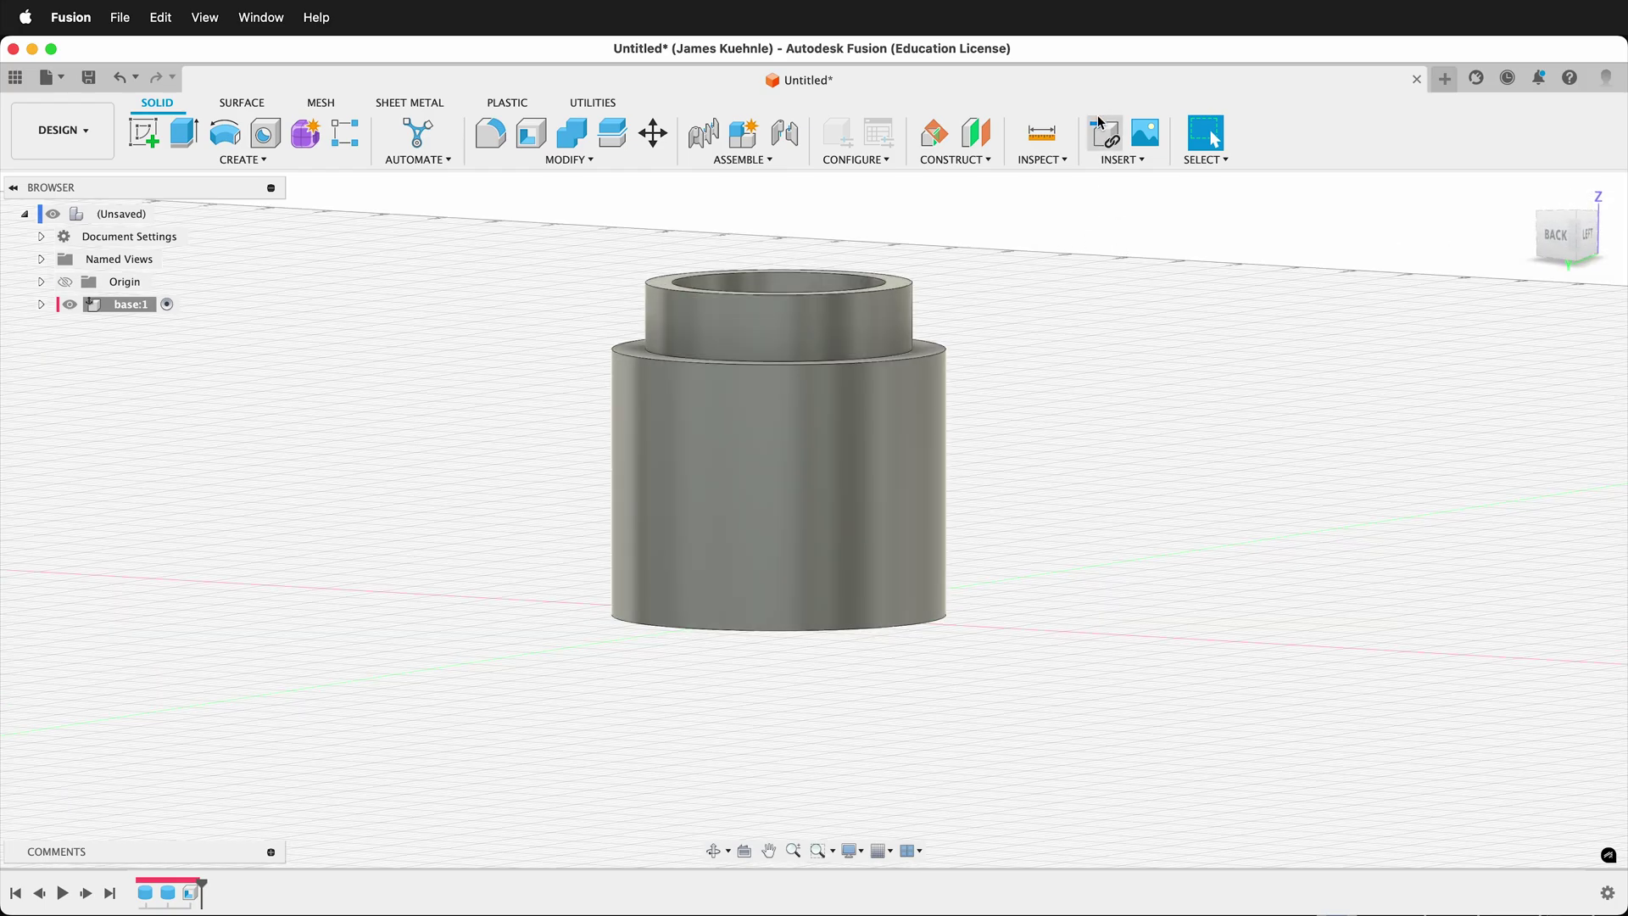
click(1041, 159)
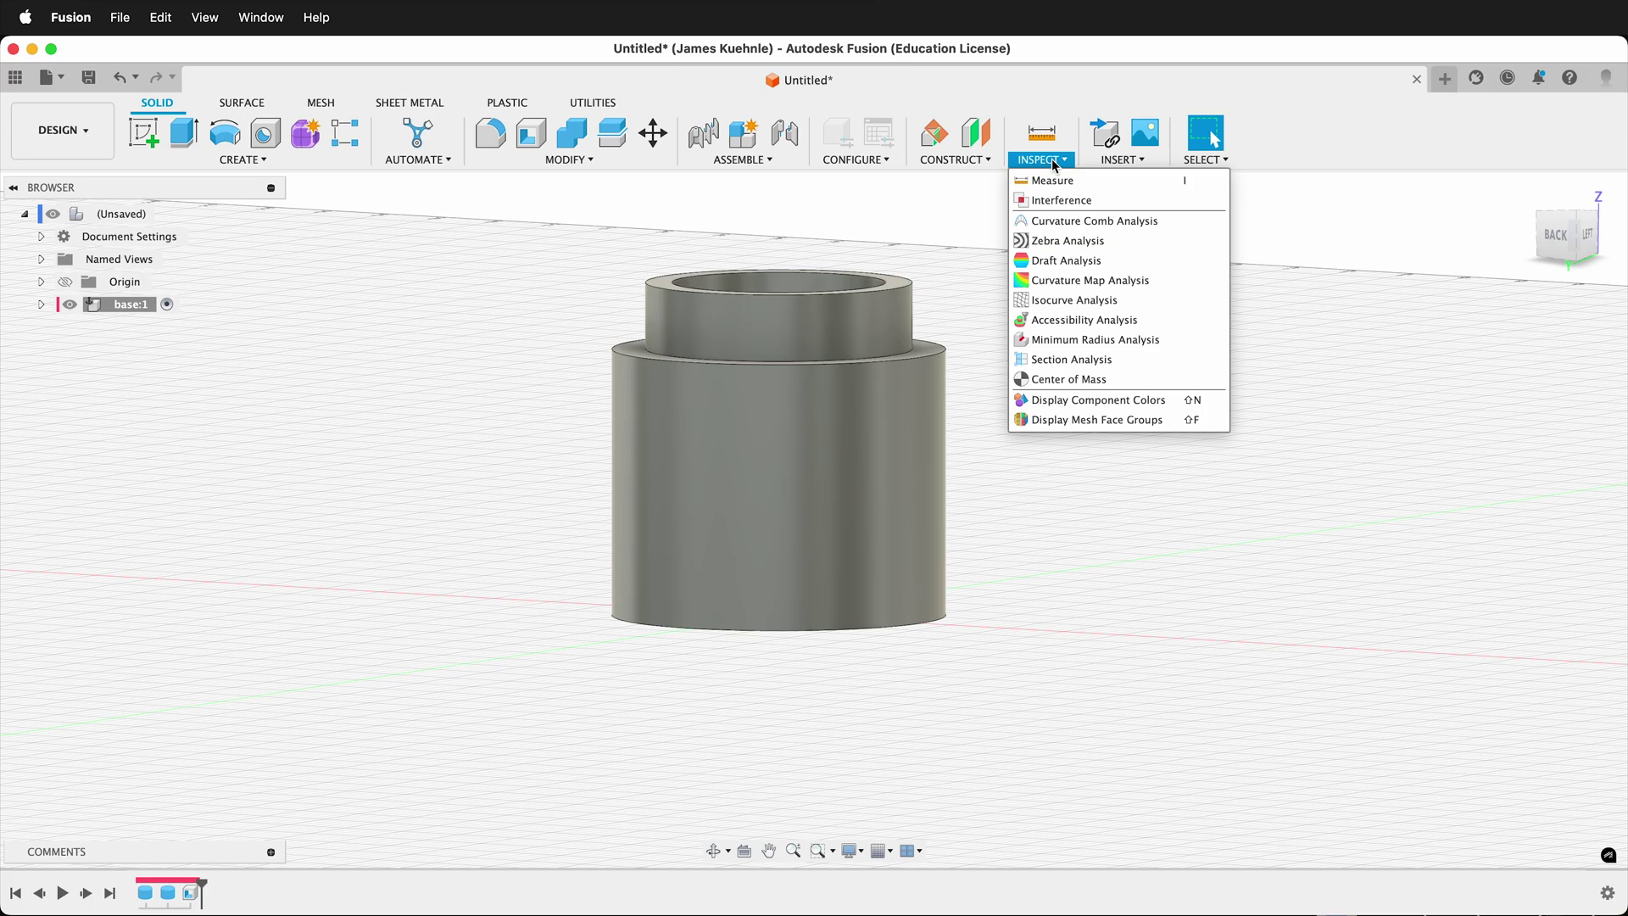
click(1074, 362)
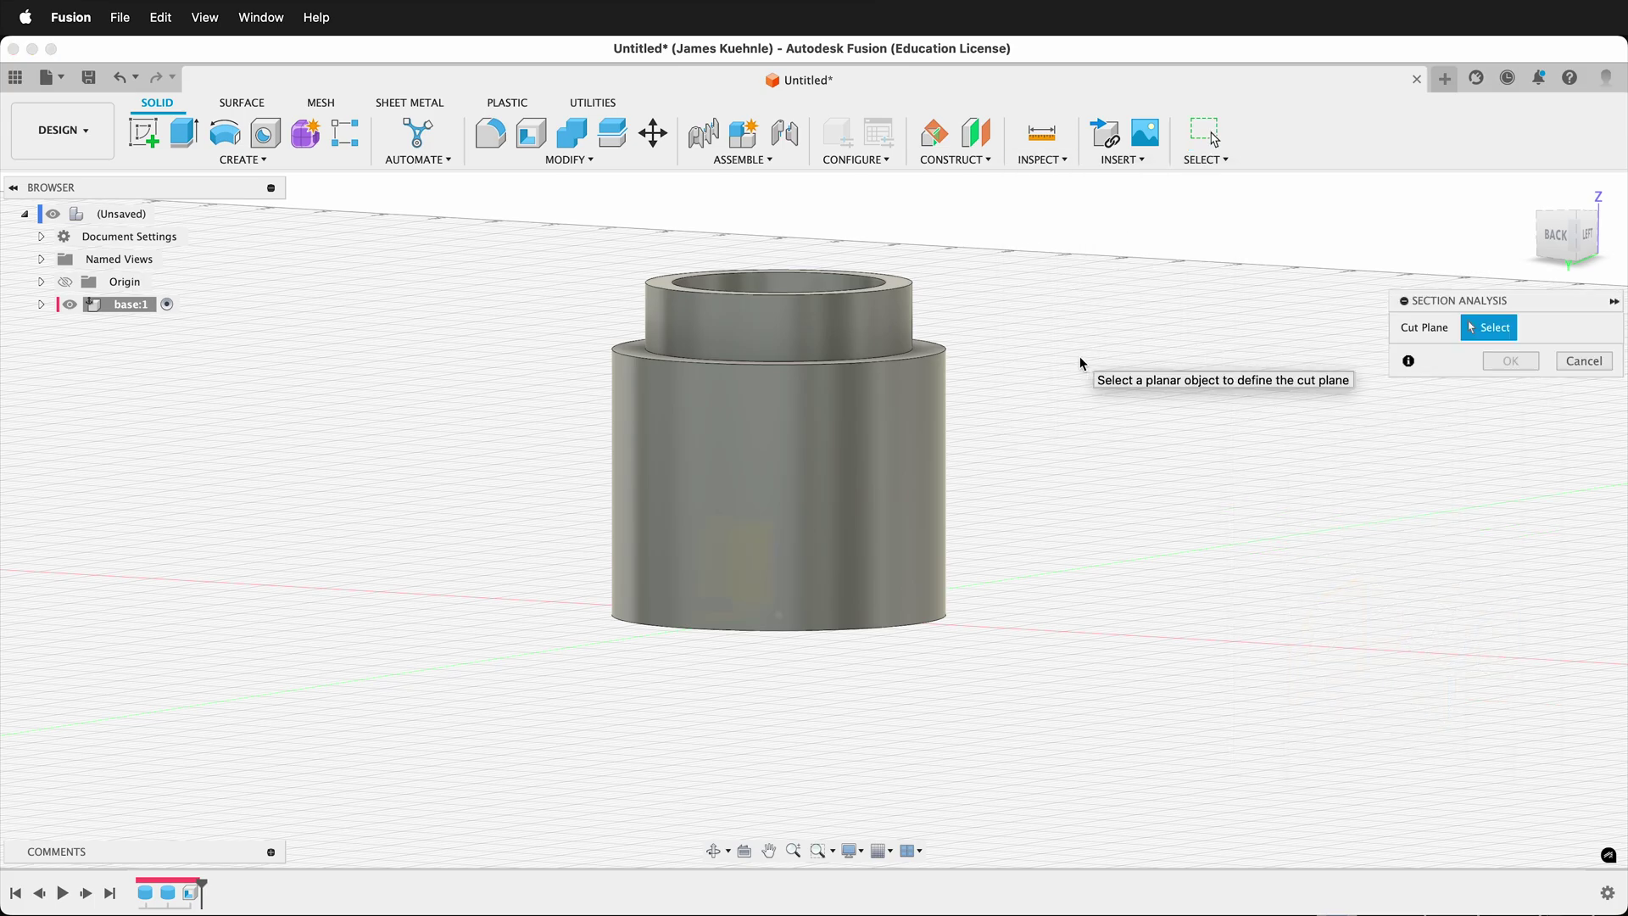
shift+scroll(955, 545, up, 5)
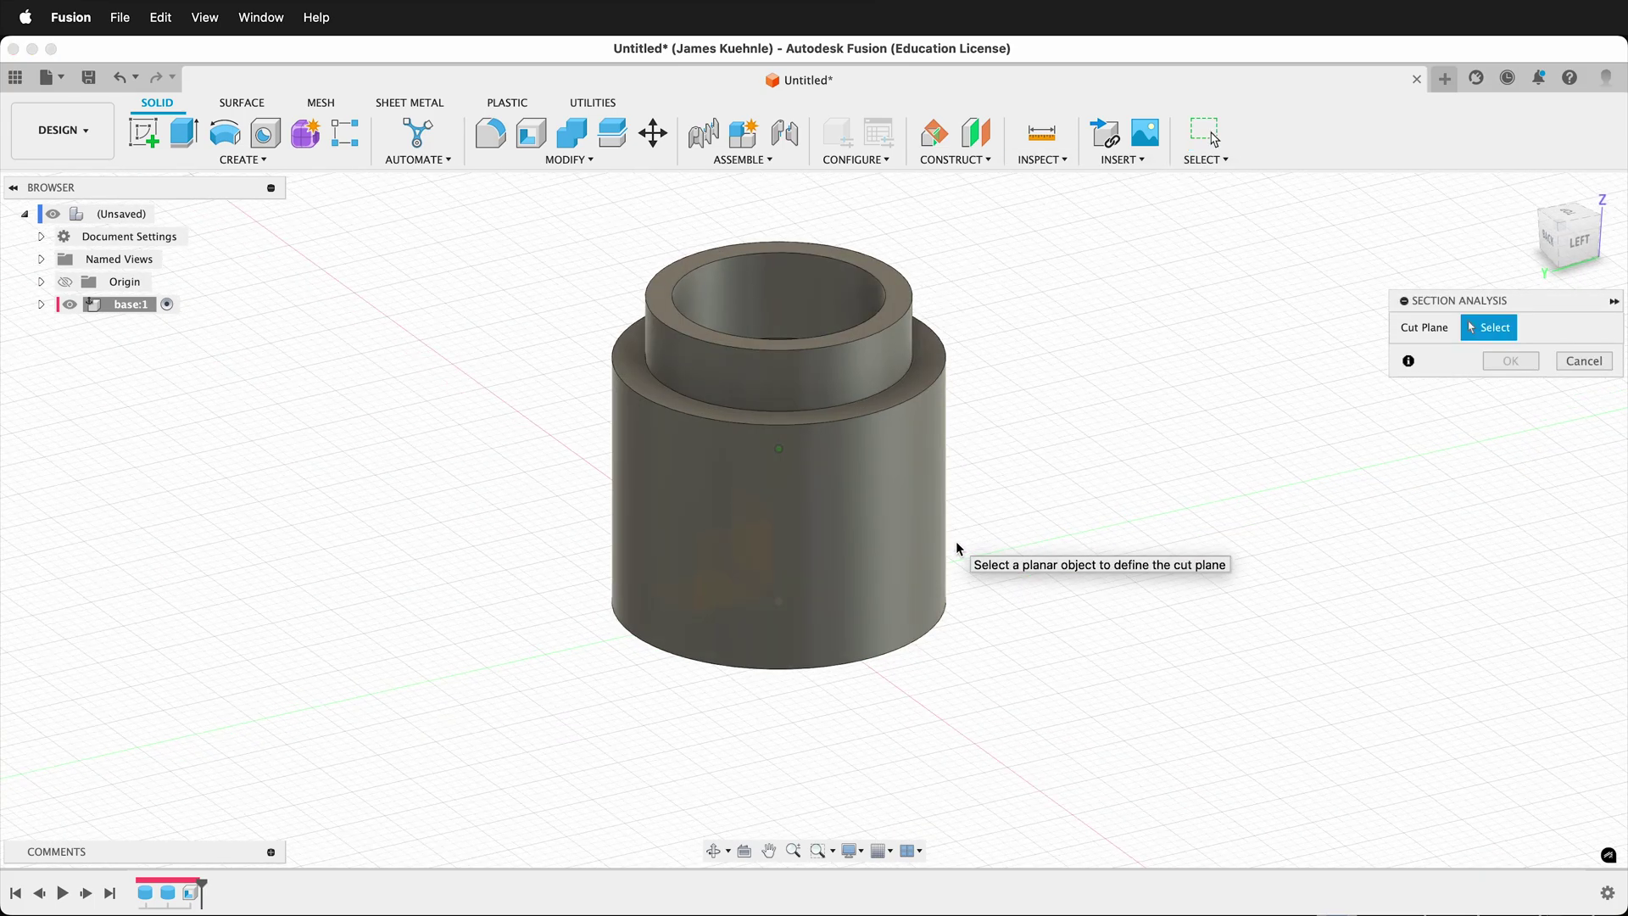
shift+scroll(955, 546, down, 4)
click(741, 553)
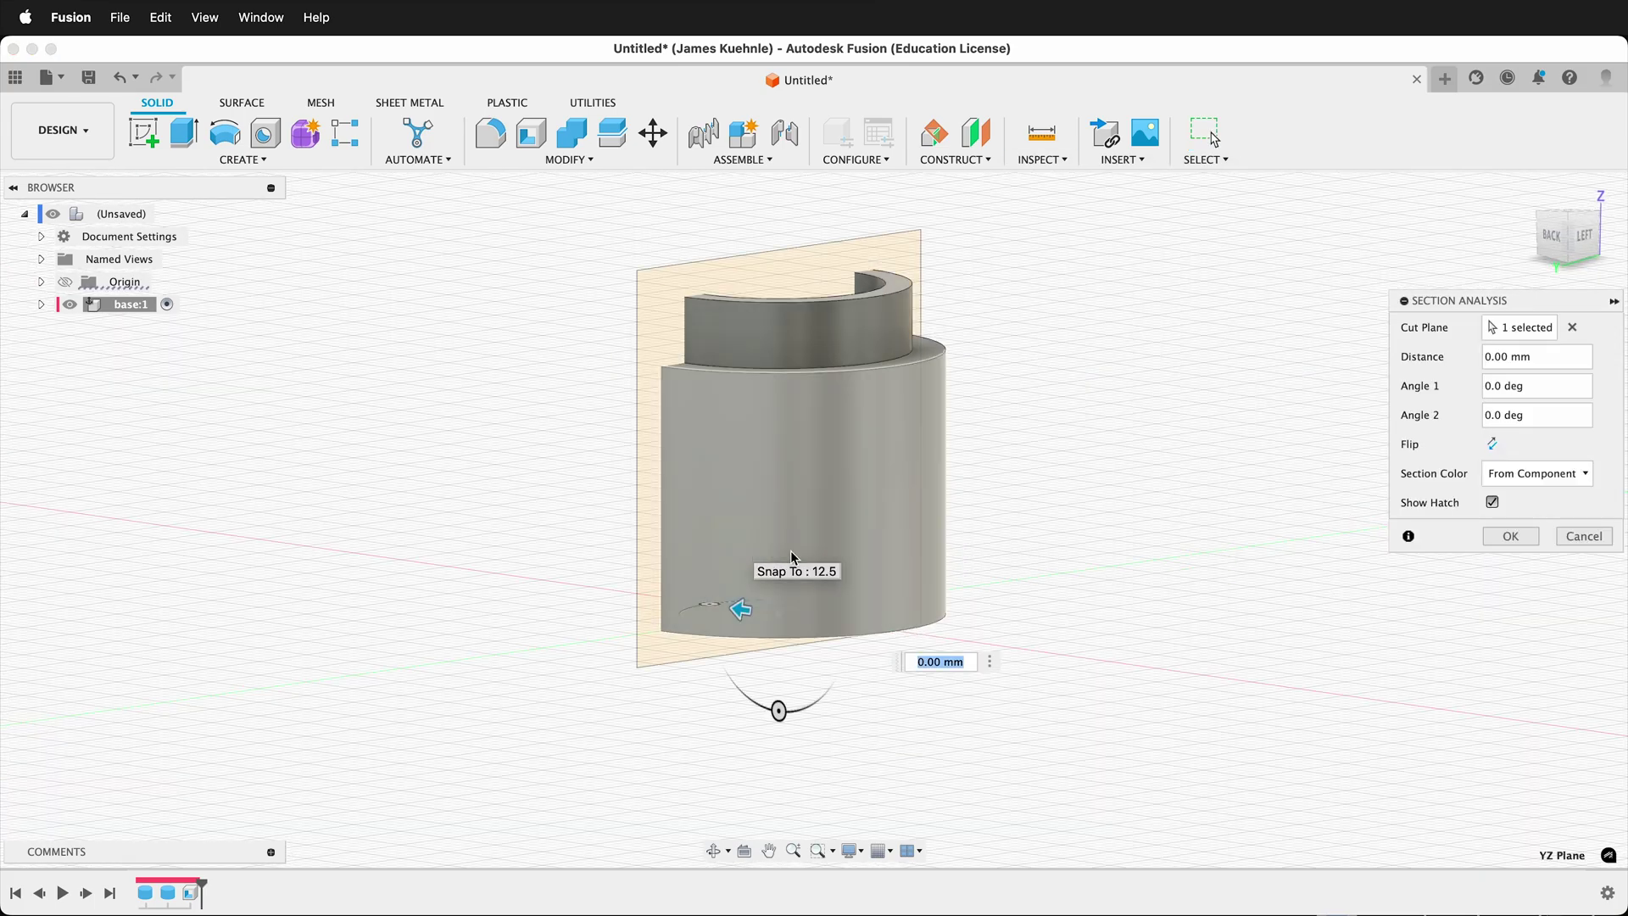
click(1511, 535)
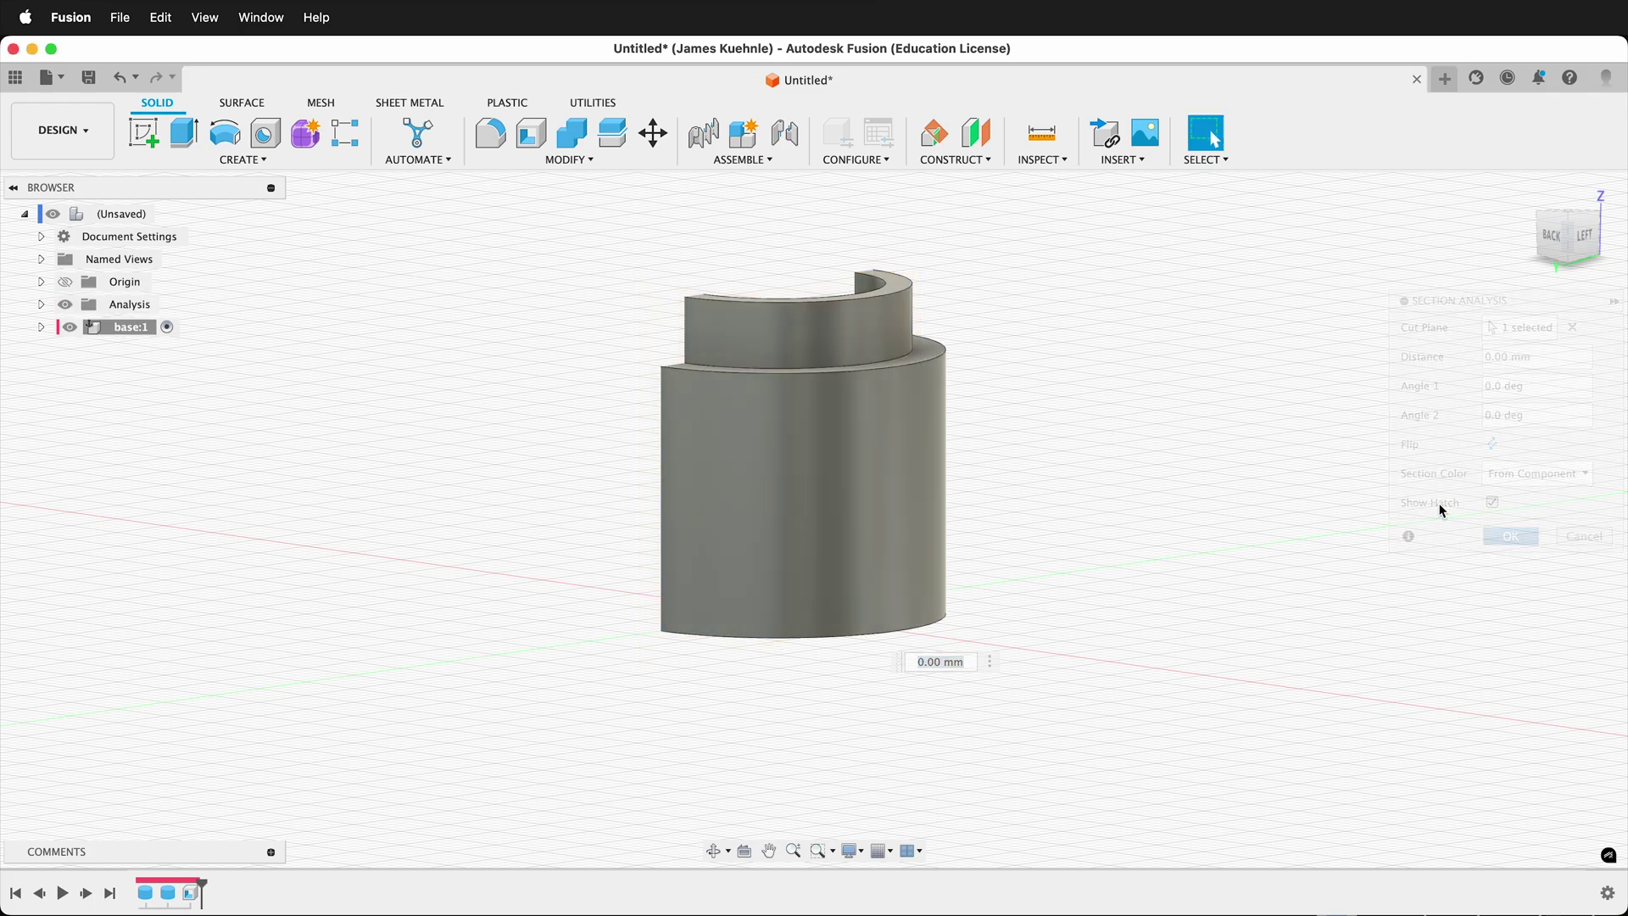
shift+scroll(922, 558, left, 10)
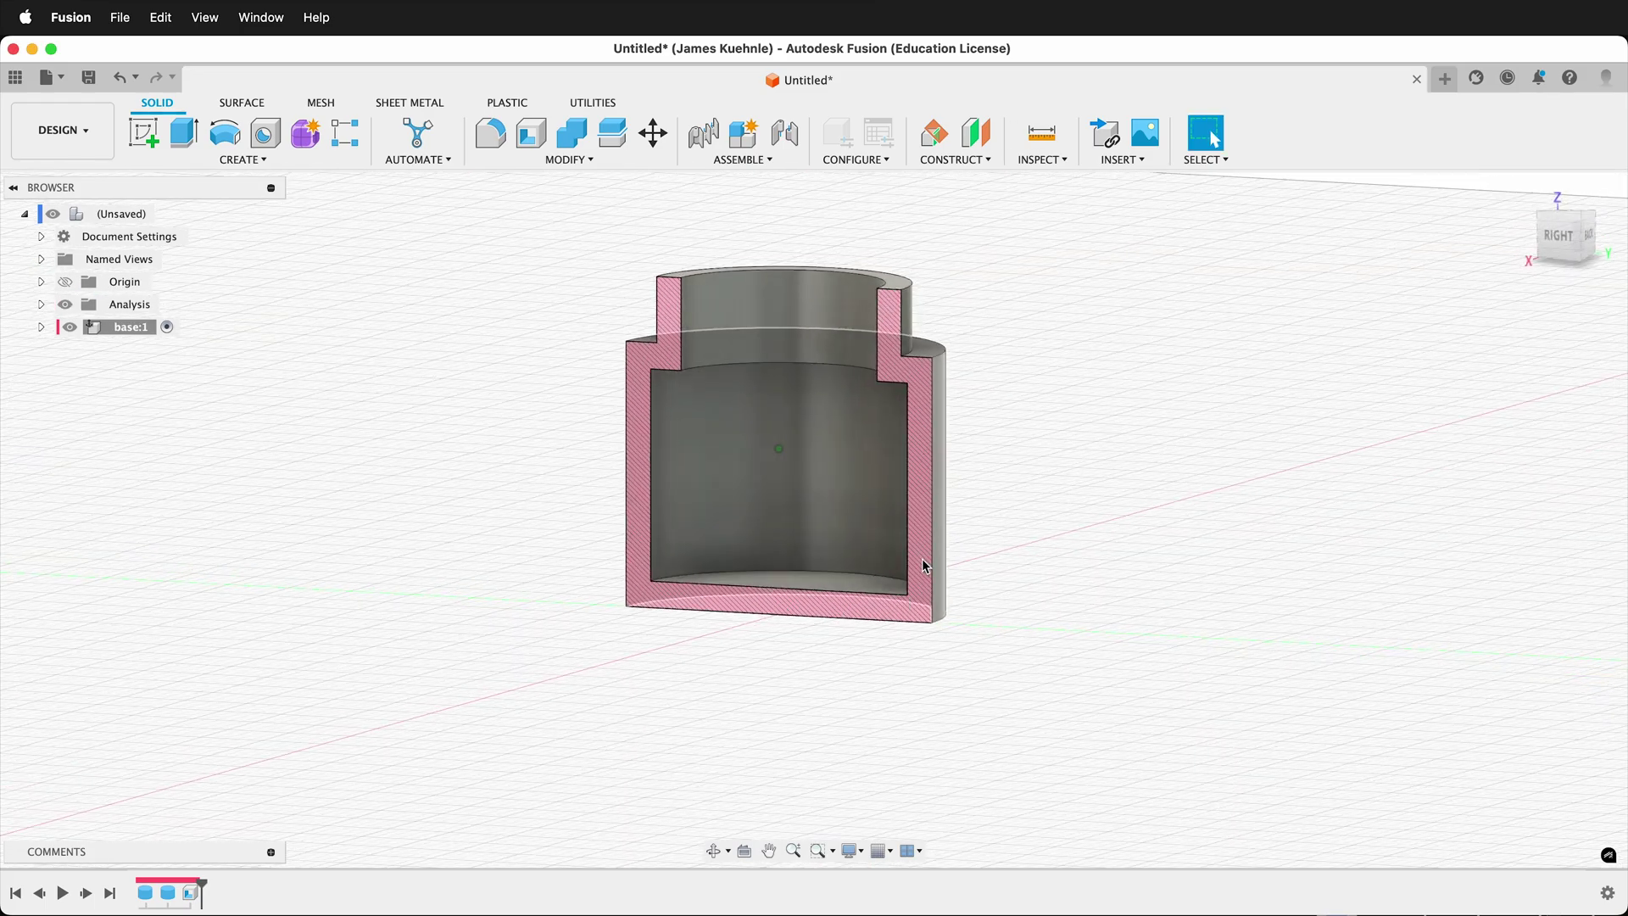
Chamfer the internal edge beneath the jar's neck with an equal distance of 2.5 mm
scroll(882, 323, up, 5)
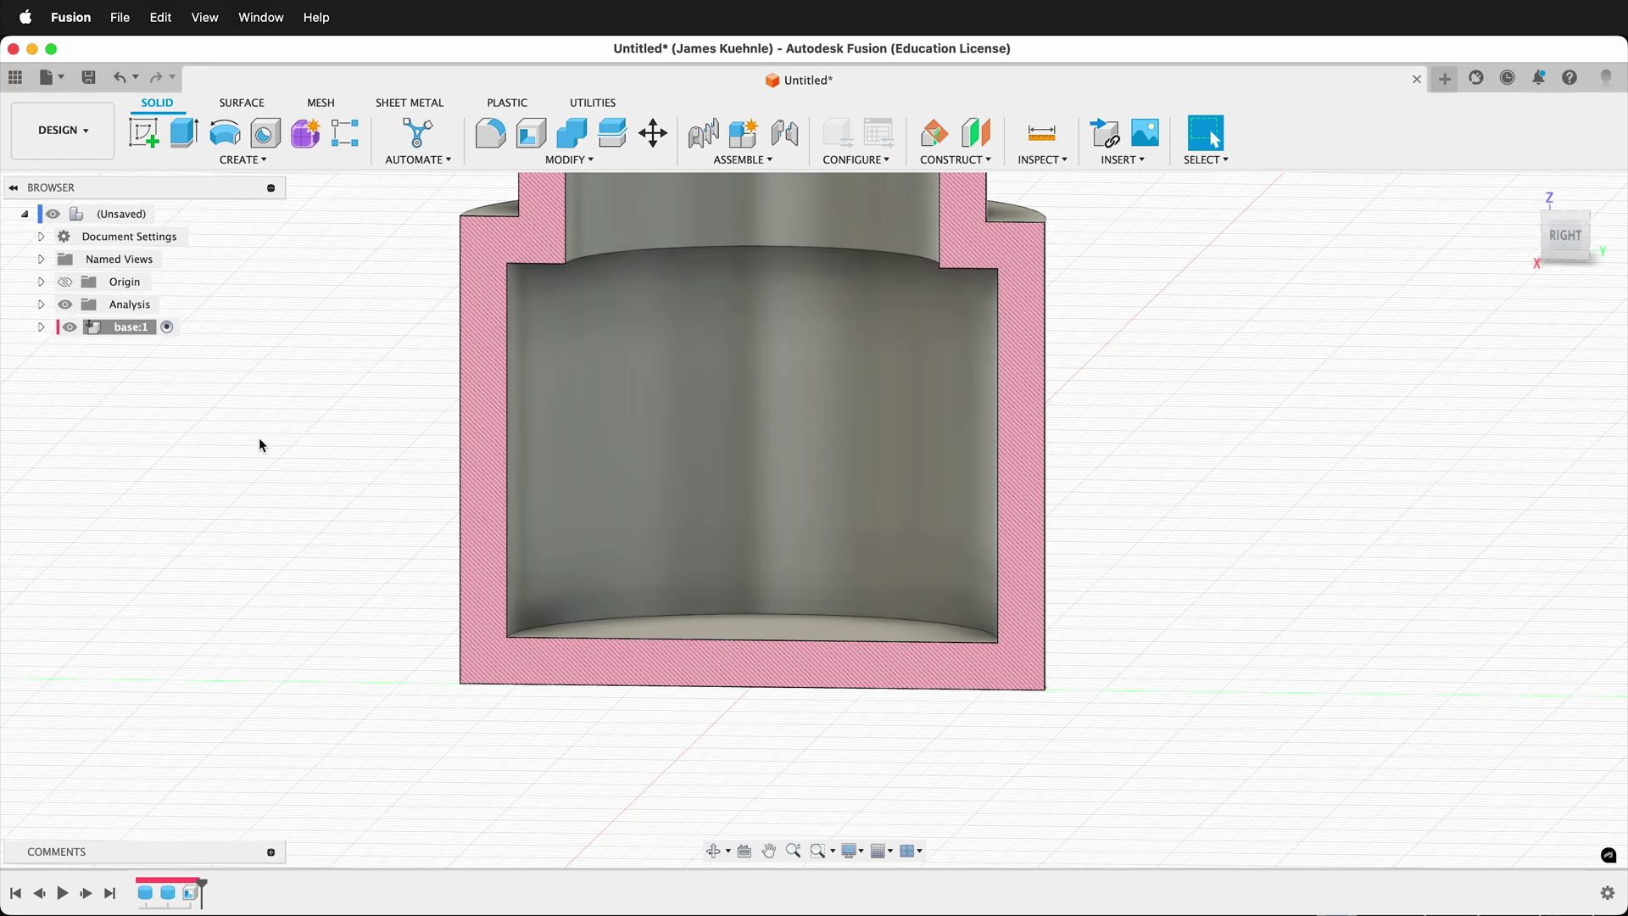
click(571, 160)
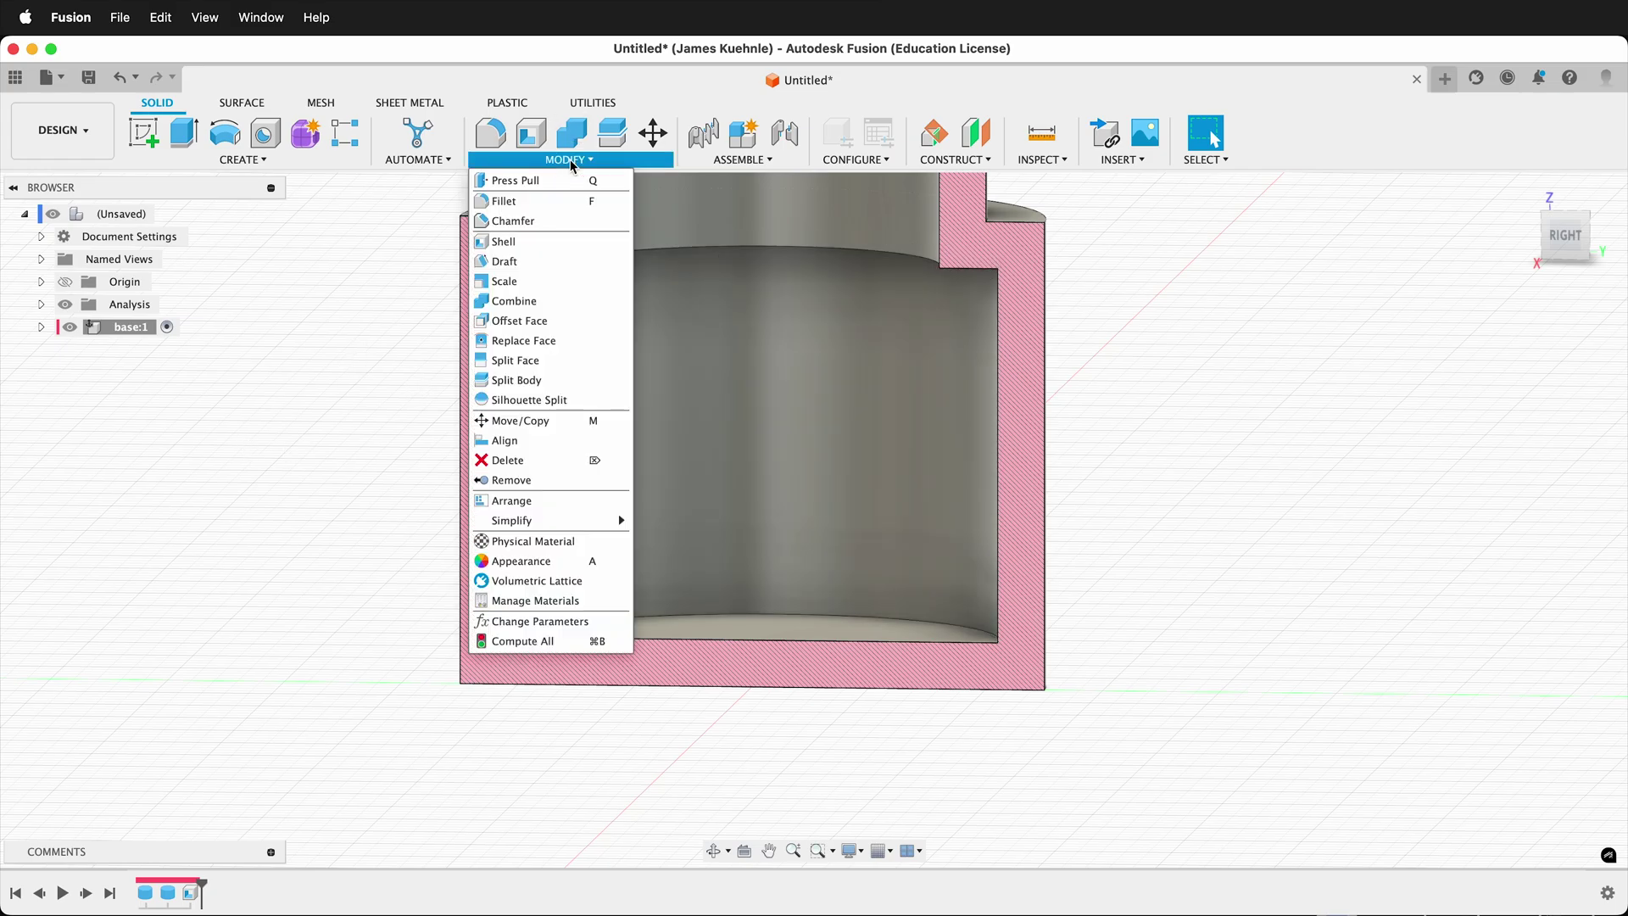
click(514, 220)
shift+middle_drag(540, 456, 543, 430)
click(553, 304)
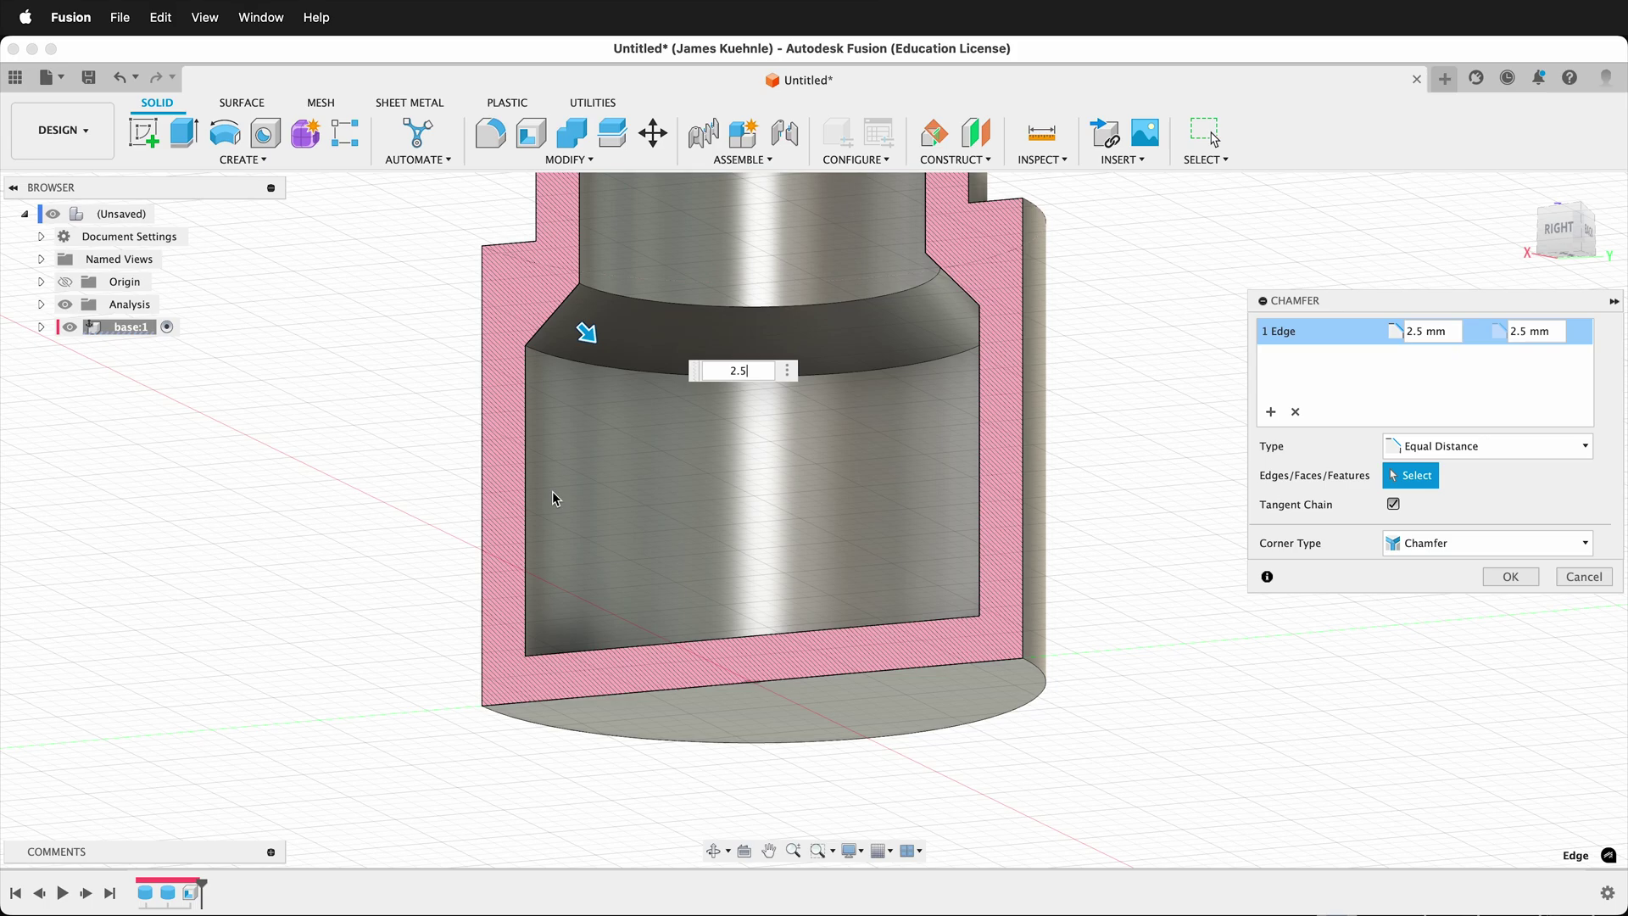
shift+middle_drag(552, 491, 579, 501)
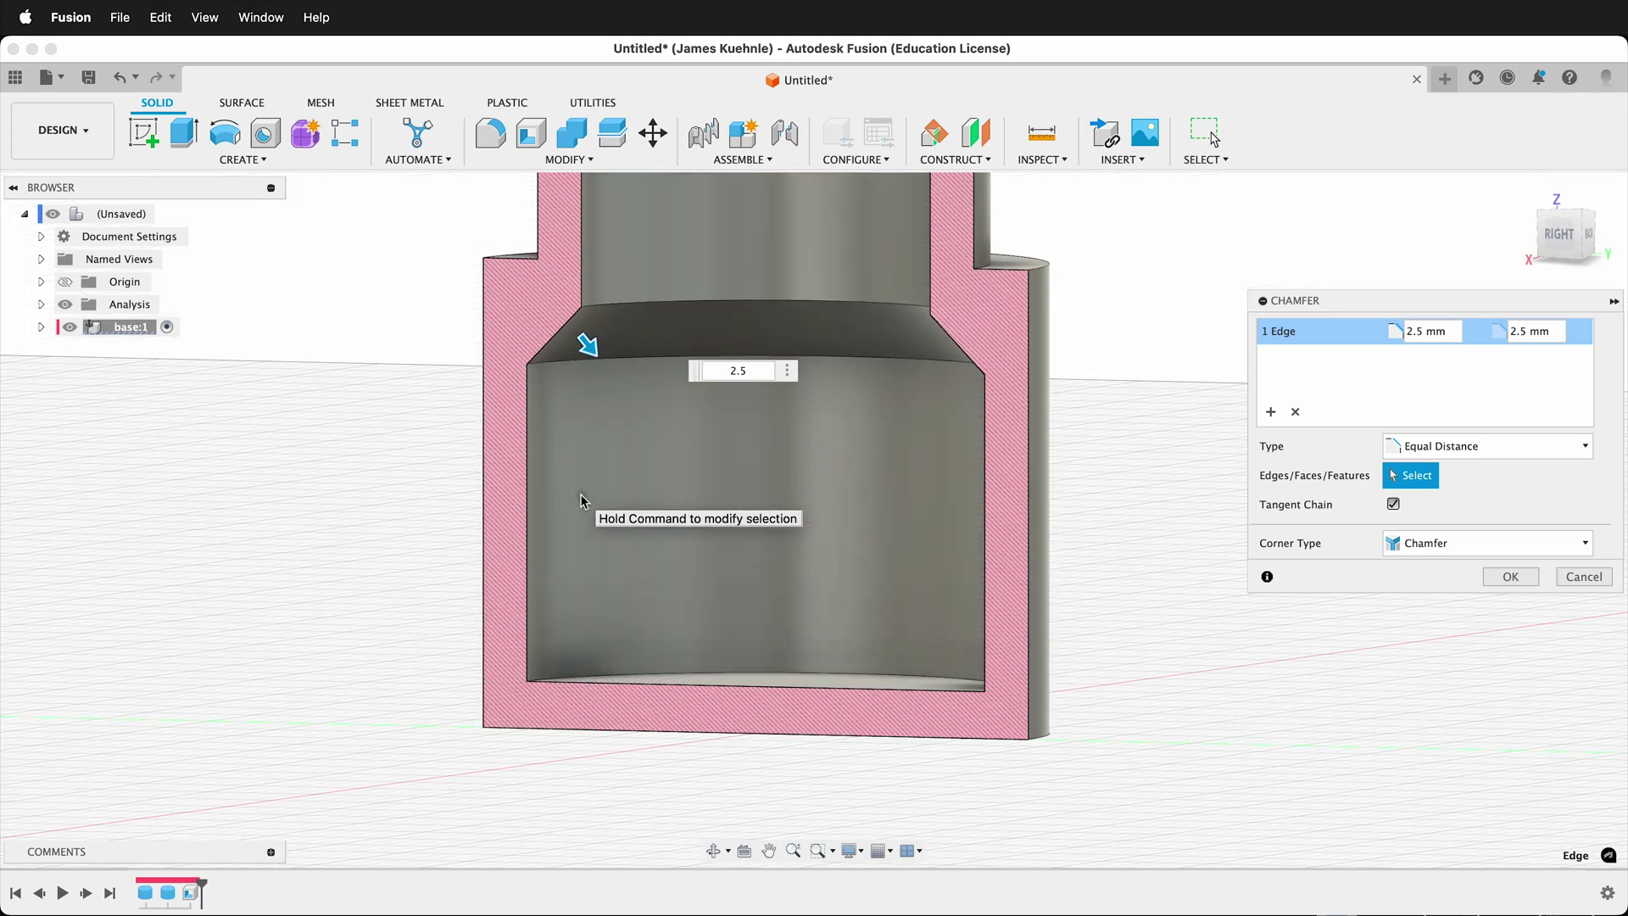
click(1508, 576)
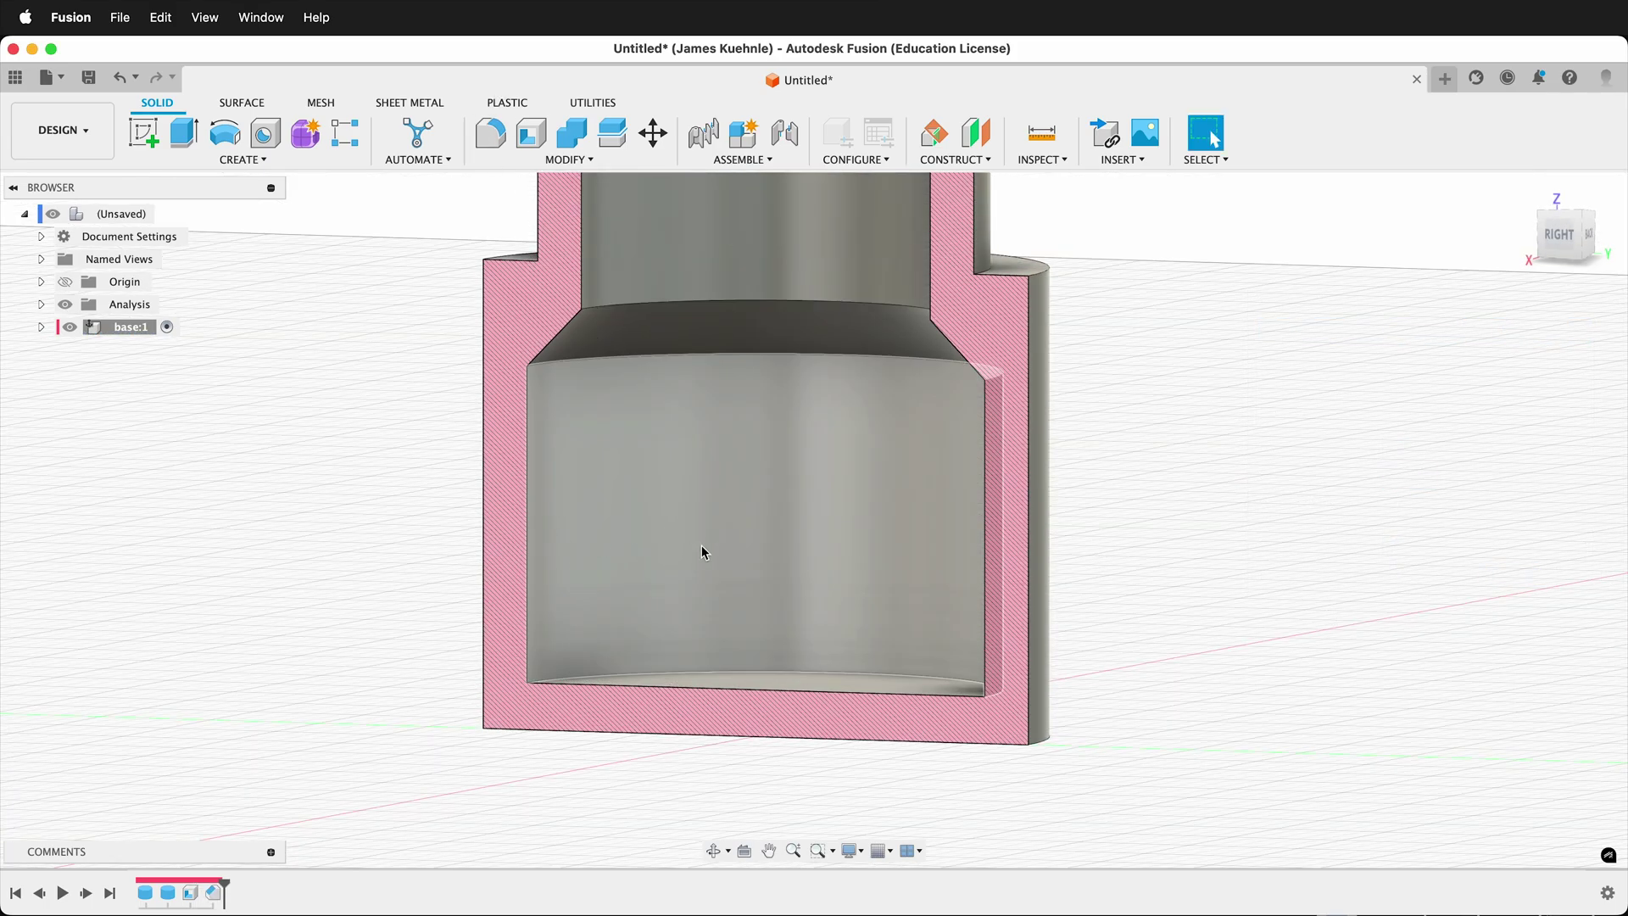
Chamfer the inner bottom edge of the jar's cavity with an equal distance of 1 mm
click(573, 166)
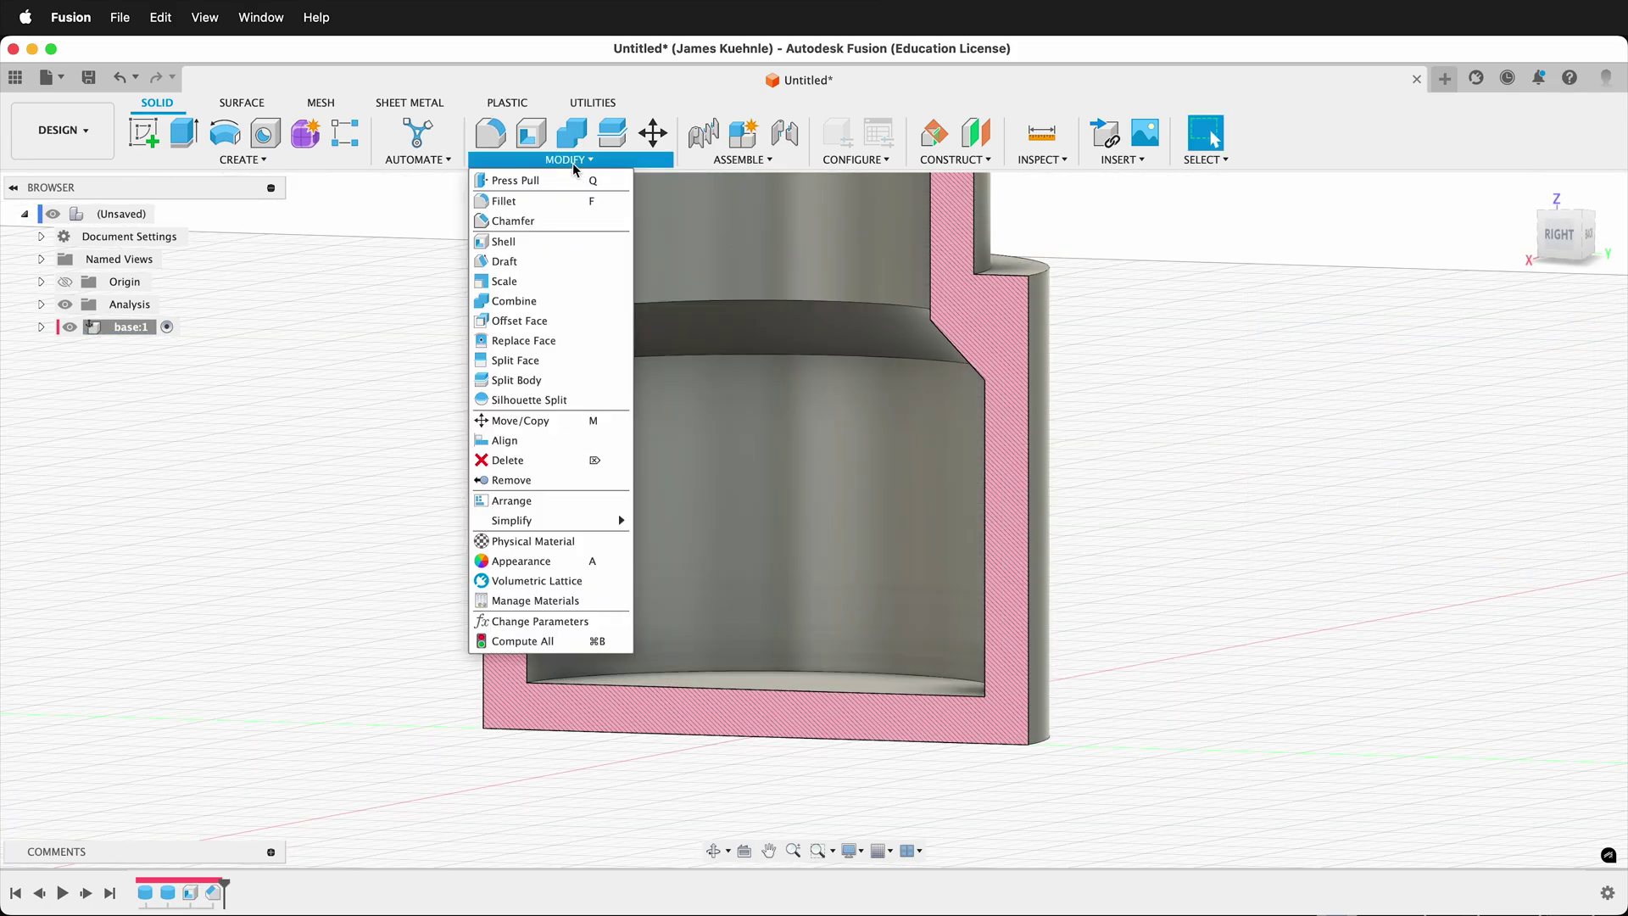
click(524, 214)
shift+middle_drag(624, 607, 712, 614)
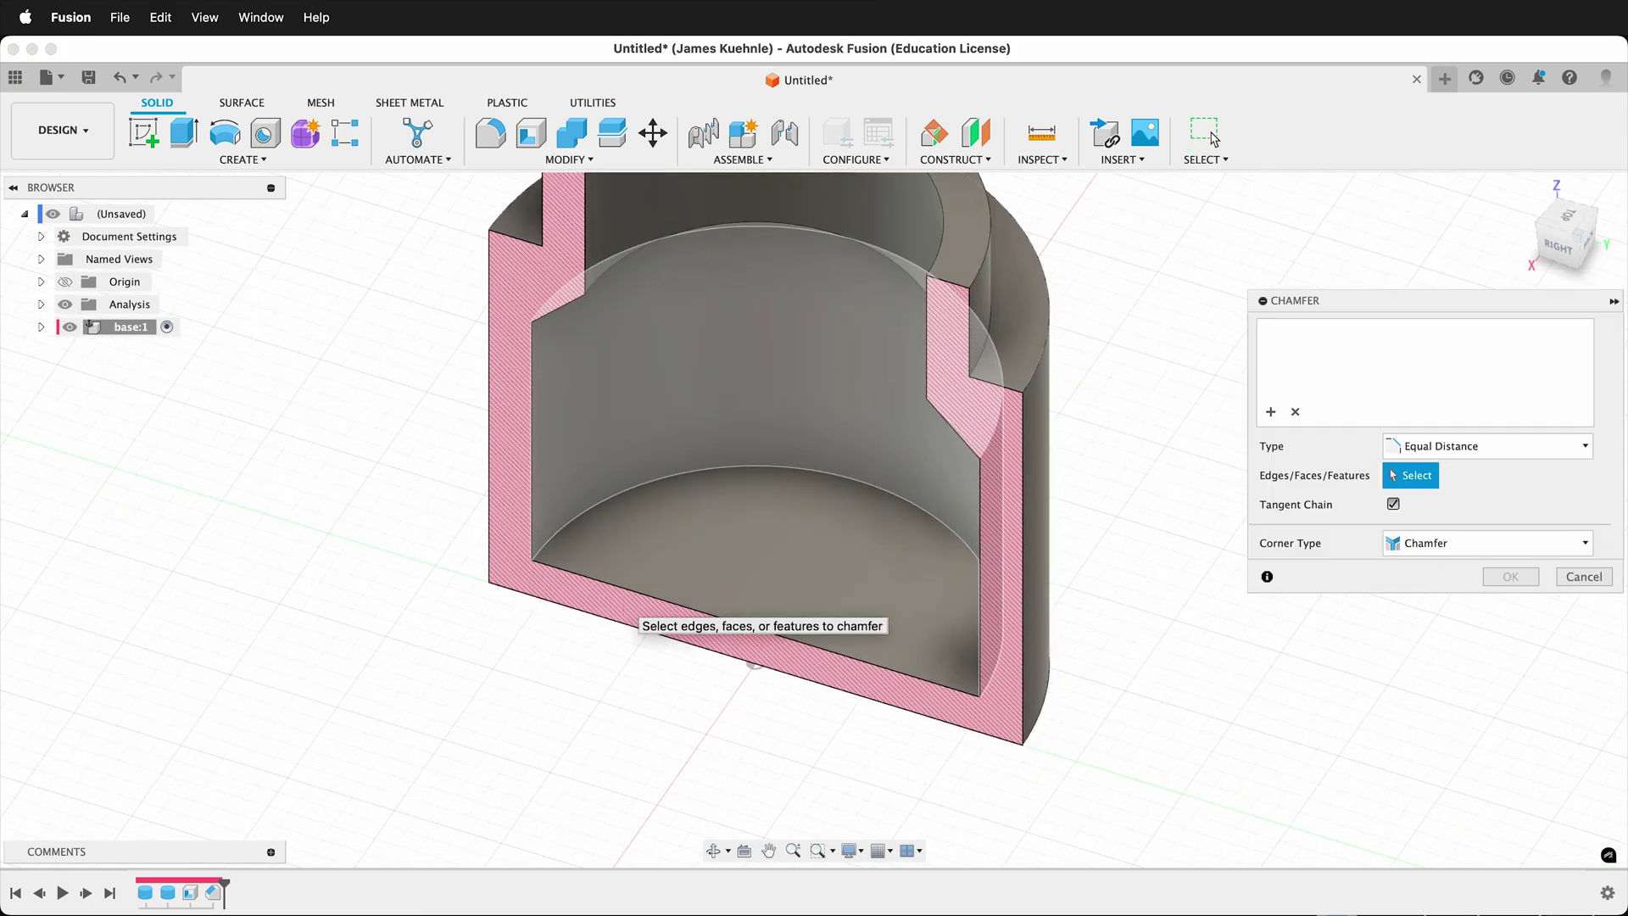
click(729, 467)
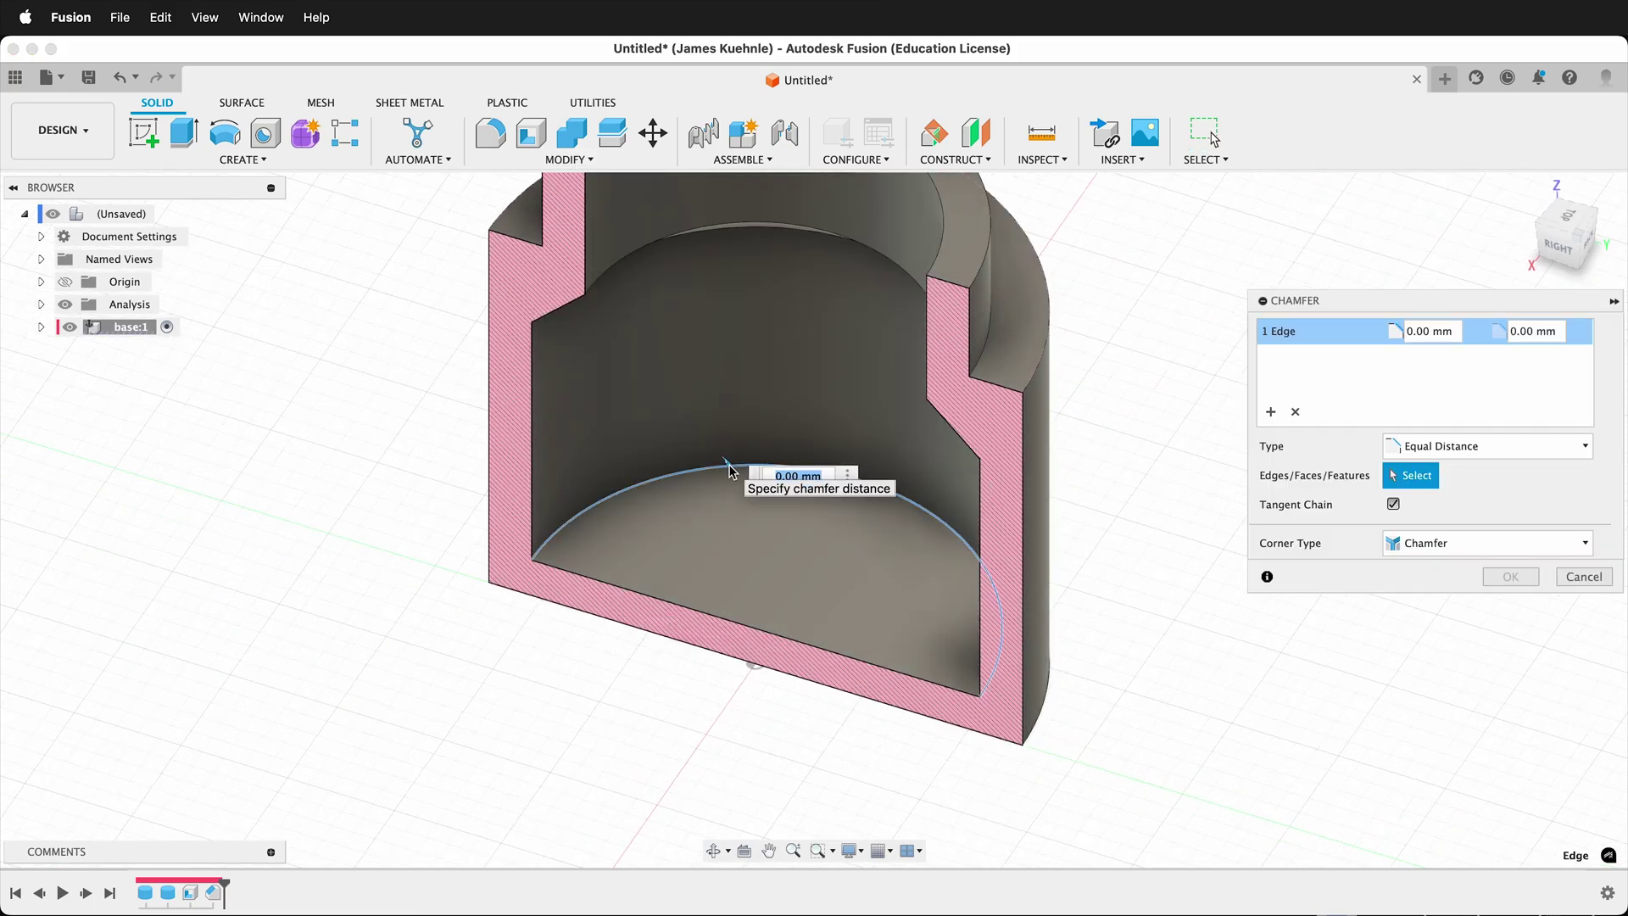
text(2)
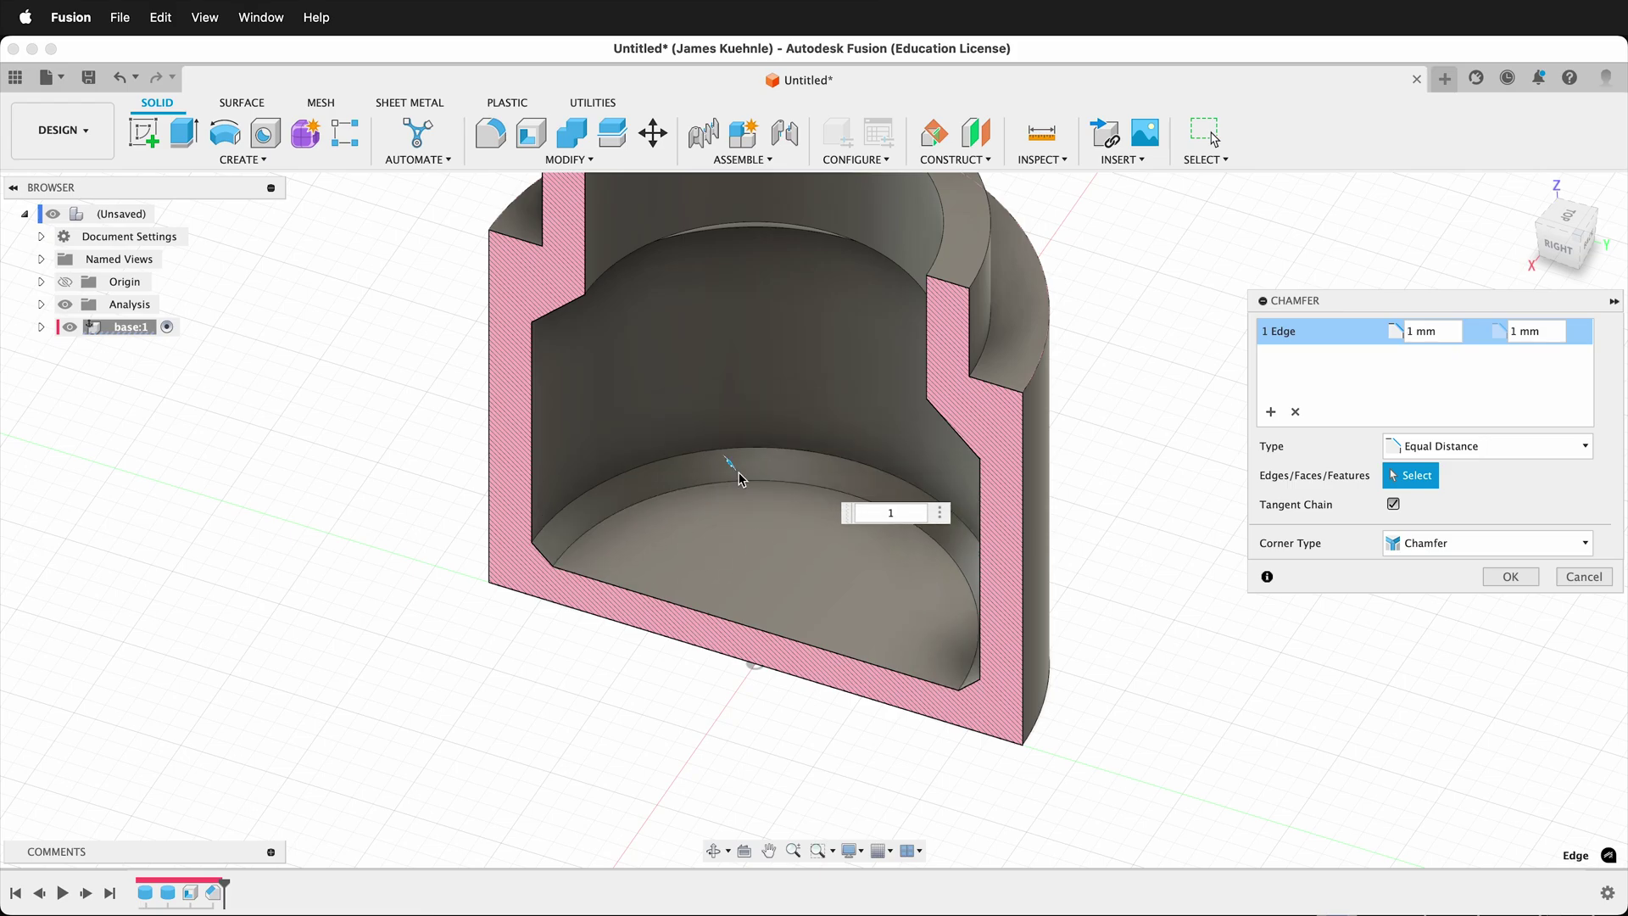
click(1510, 576)
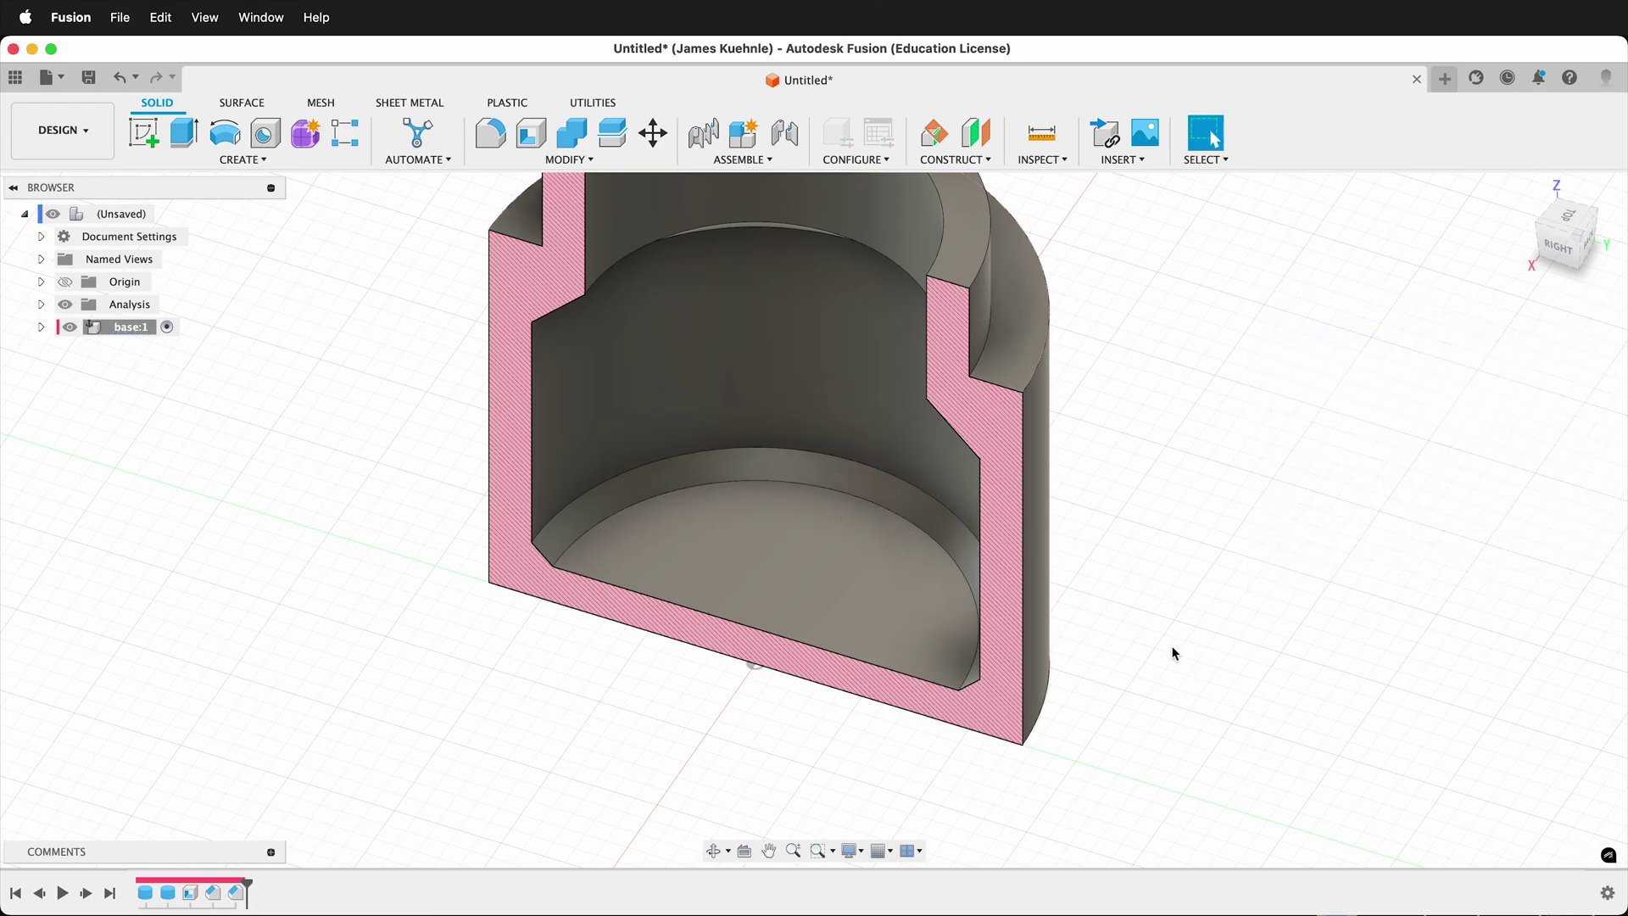
Hide the section analysis so the whole jar is displayed, leaving its settings dialog without changes
shift+scroll(1172, 648, down, 5)
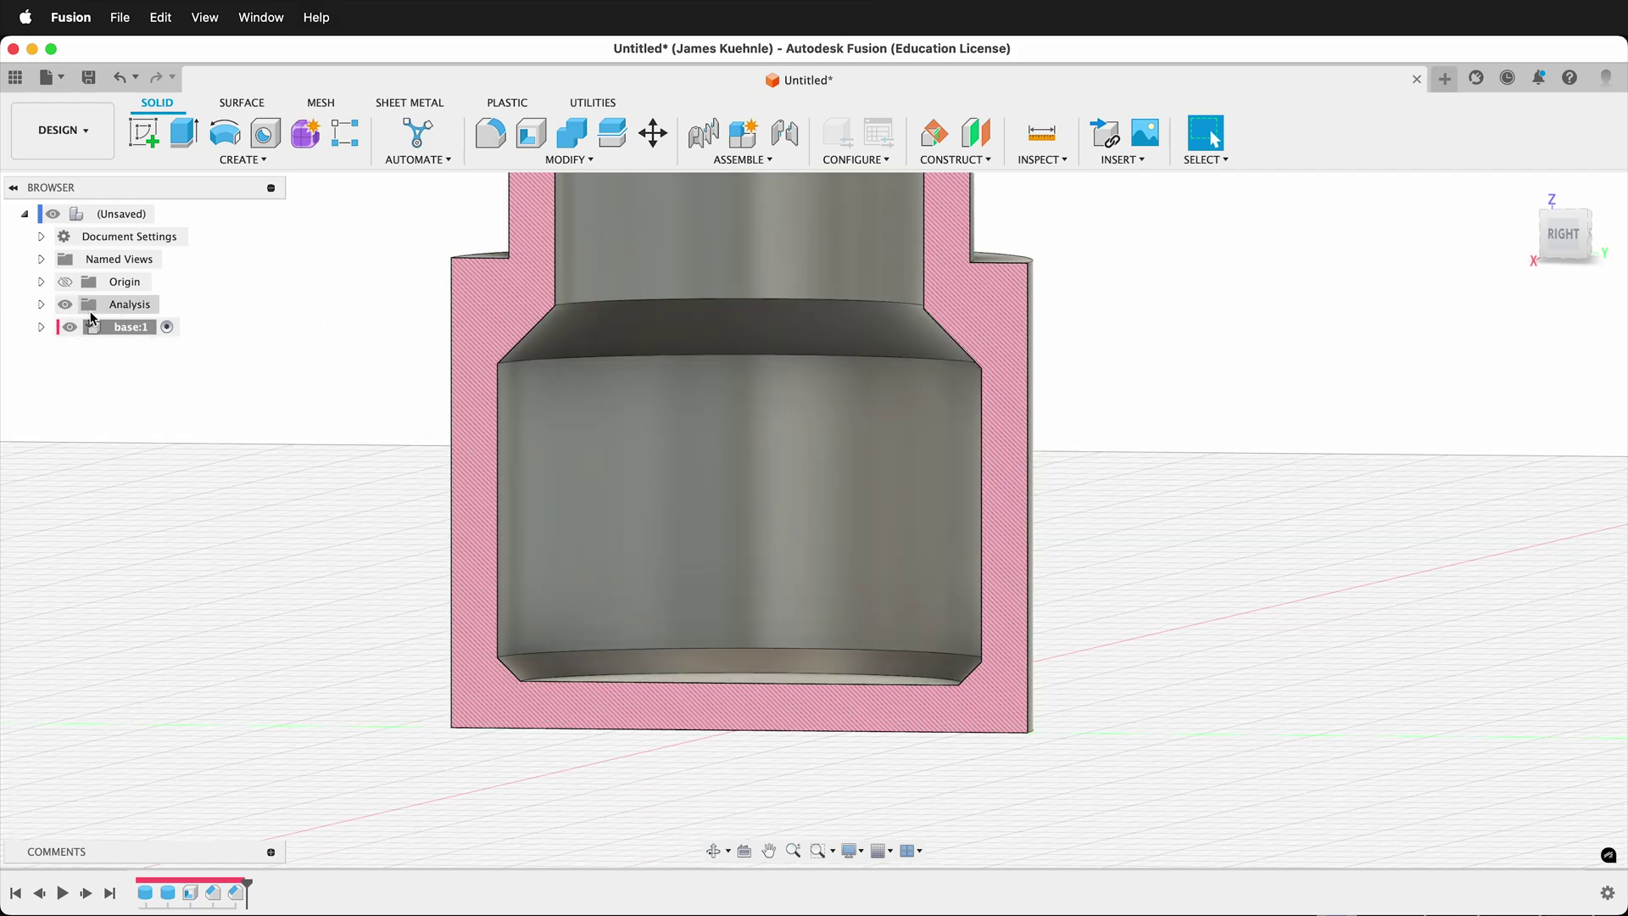
click(41, 304)
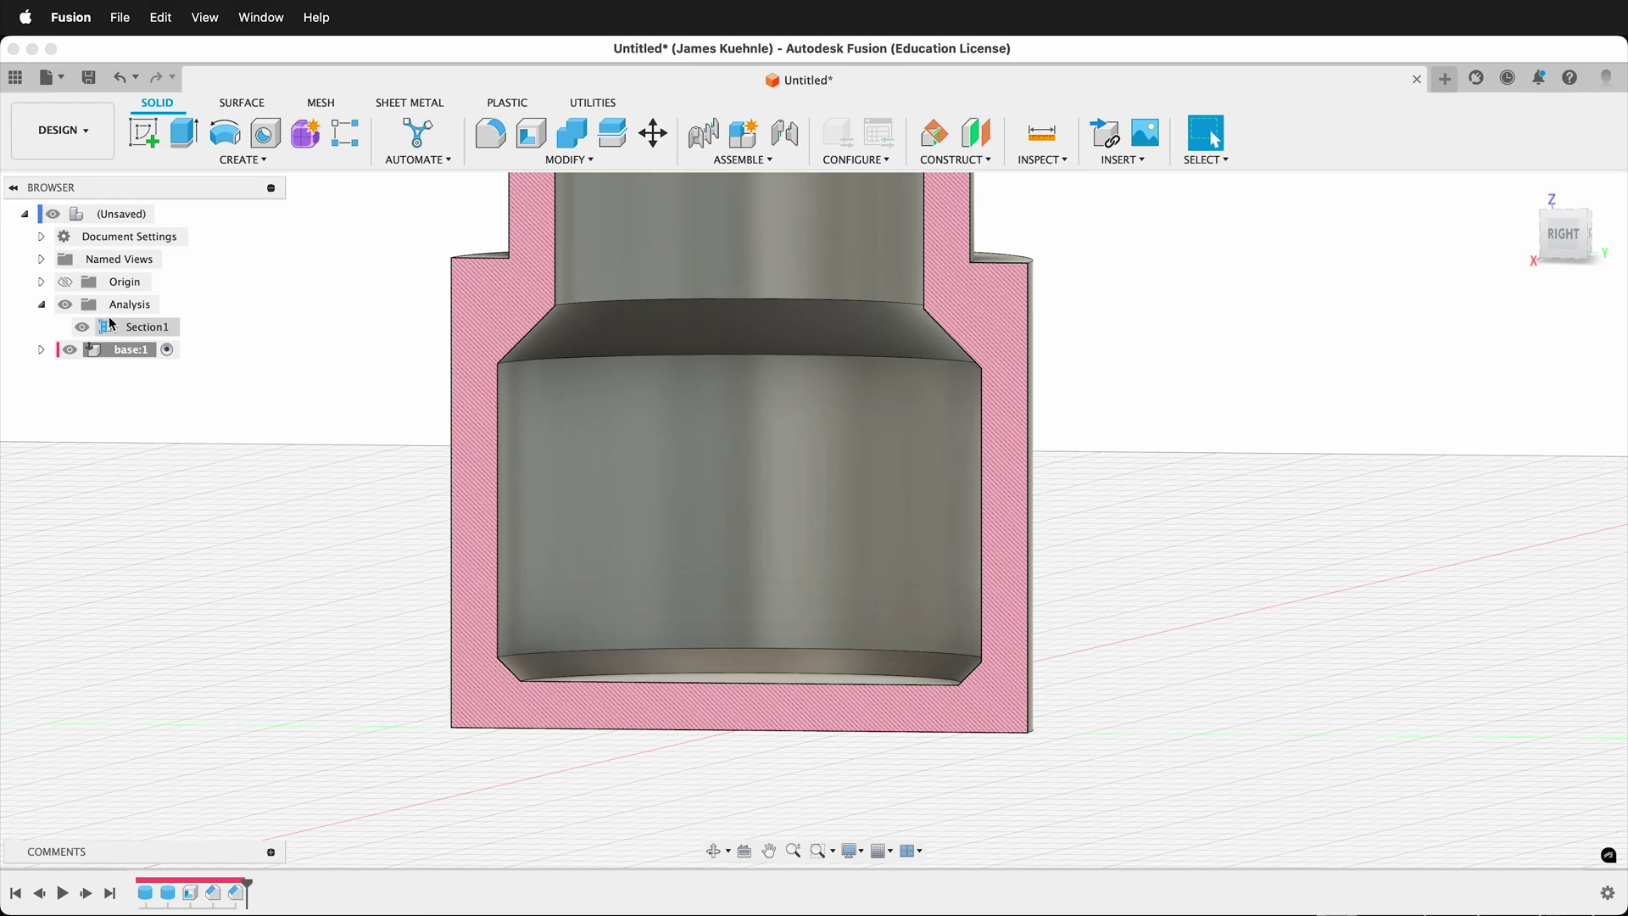
click(96, 328)
click(88, 326)
click(88, 326)
click(88, 325)
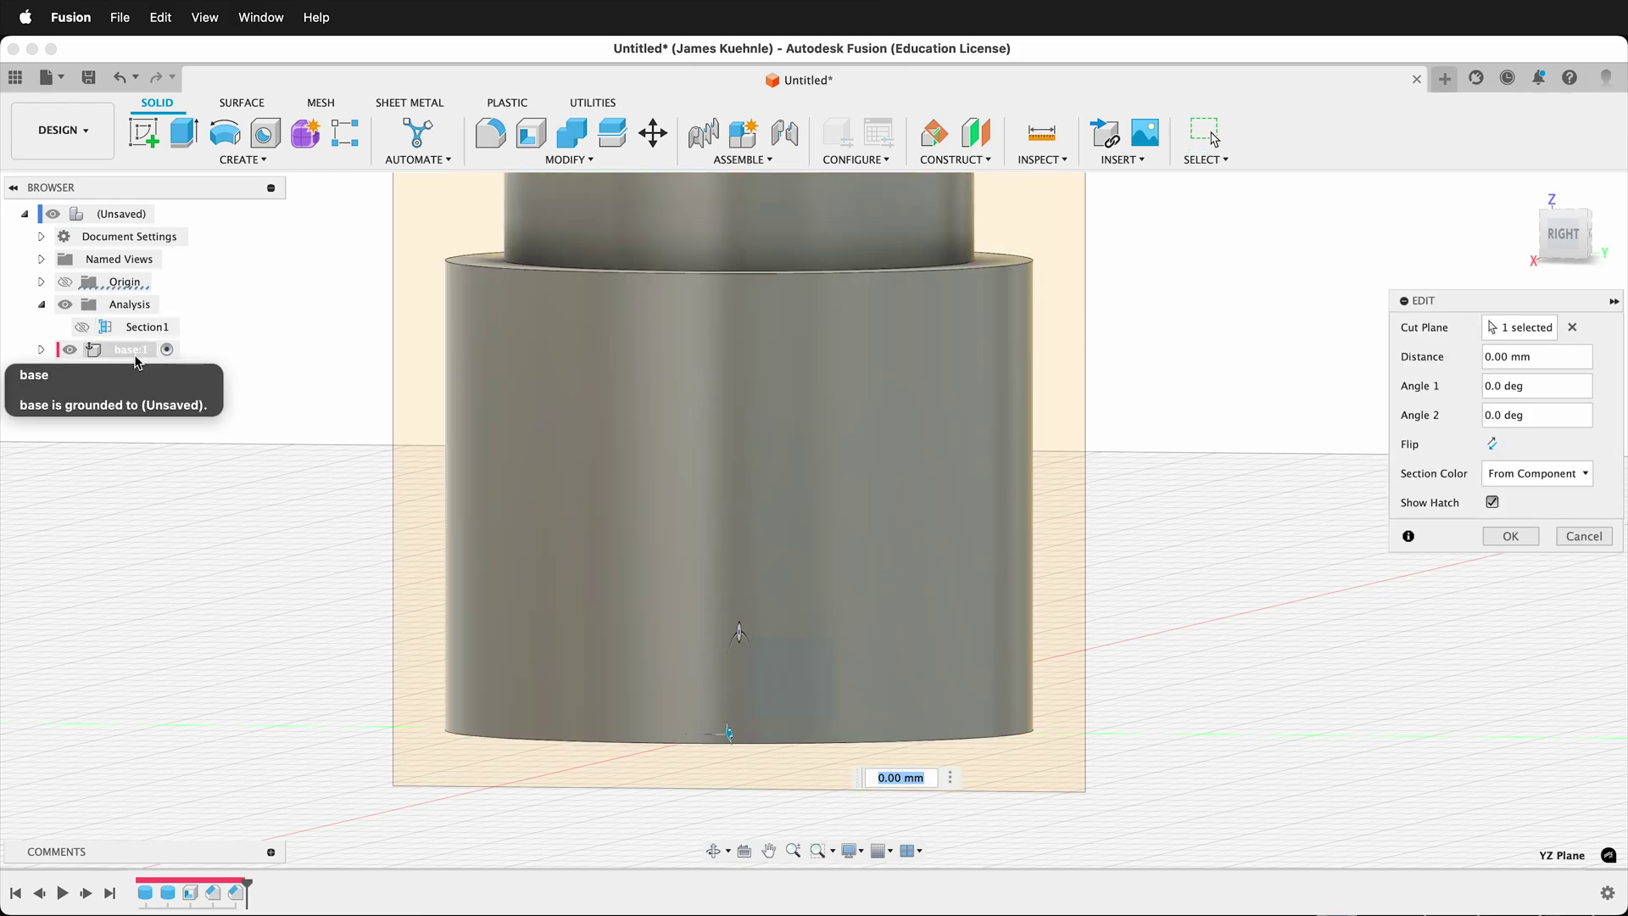
shift+scroll(656, 434, right, 5)
scroll(1014, 439, down, 3)
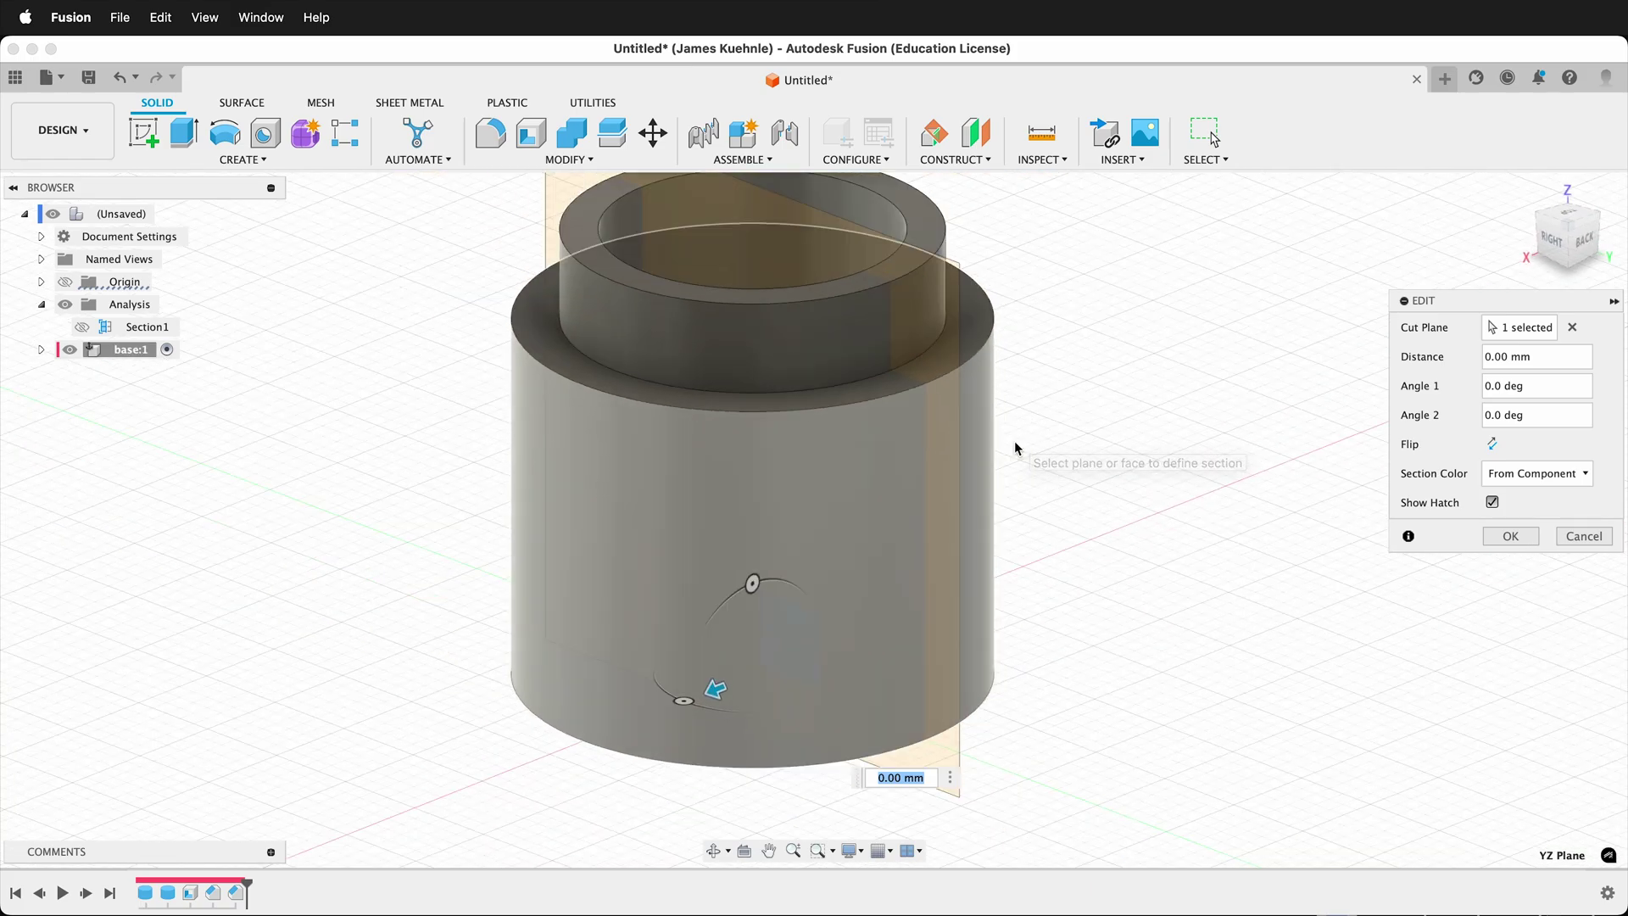
key(Escape)
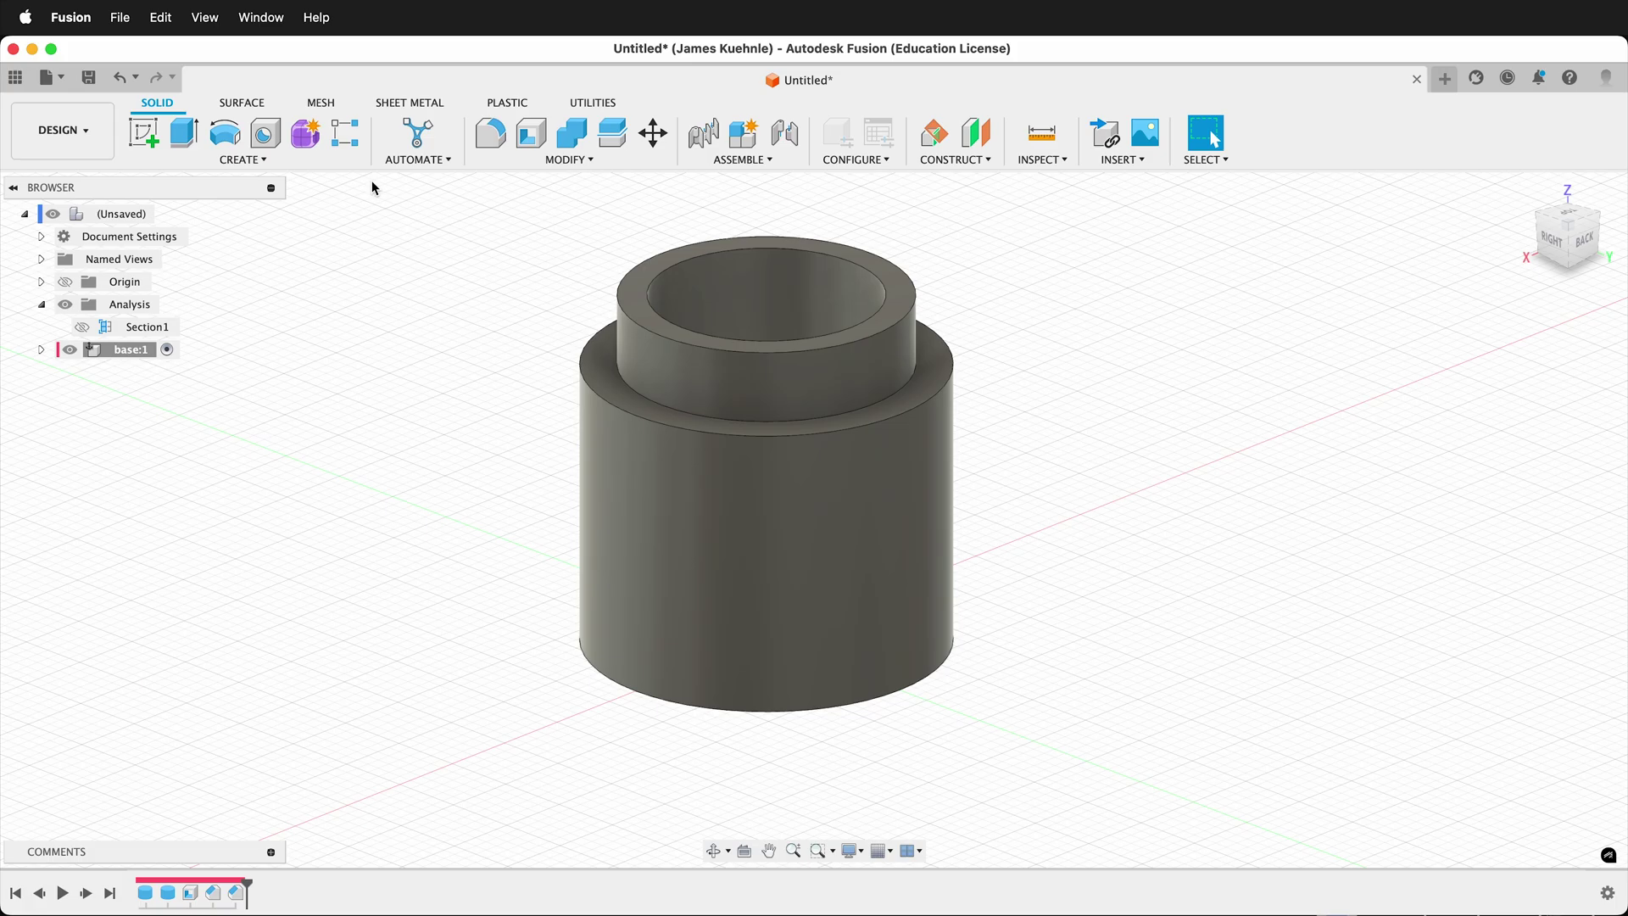
Add a full-length, right-hand ISO Metric M20x2.5 thread to the outer face of the jar's neck, without modeled geometry
click(264, 161)
click(190, 418)
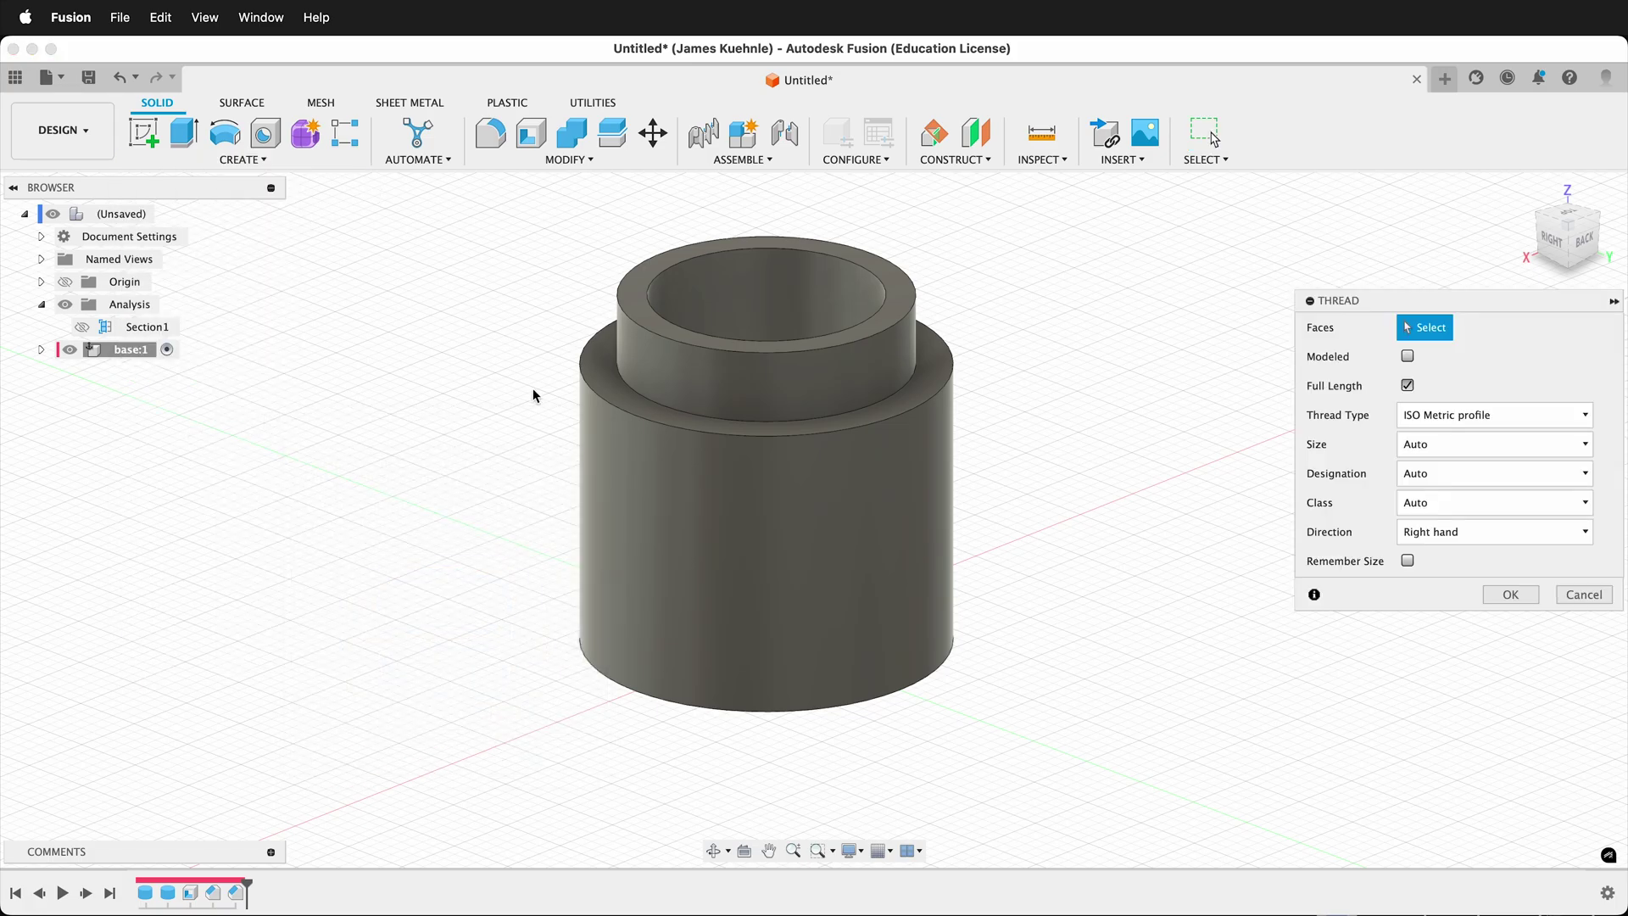
click(727, 383)
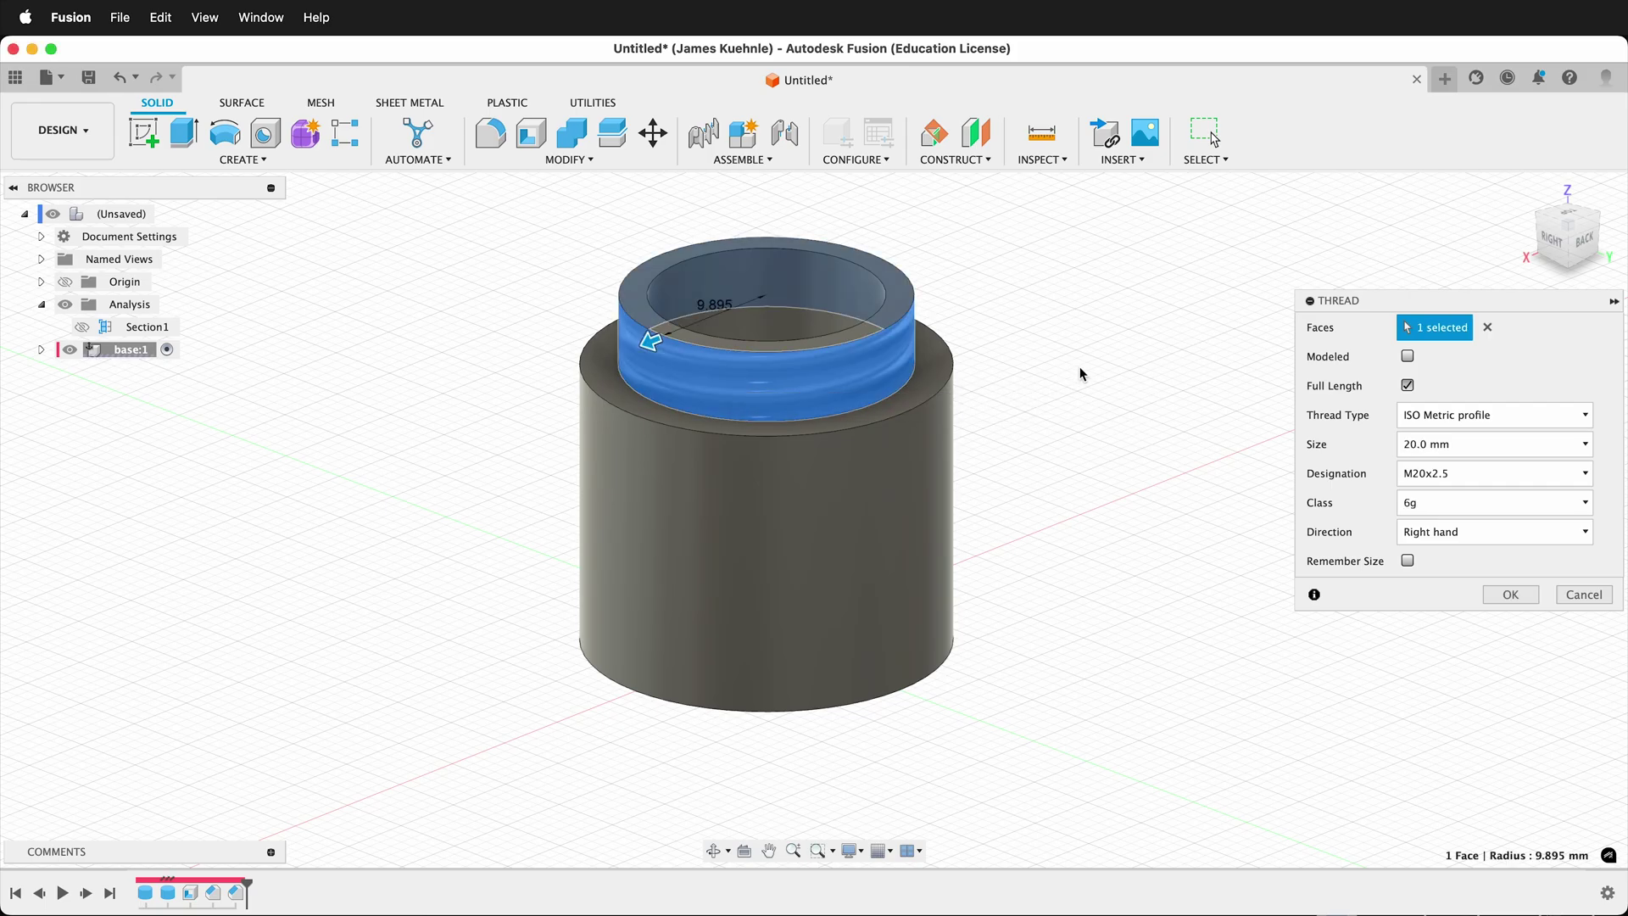
click(1510, 594)
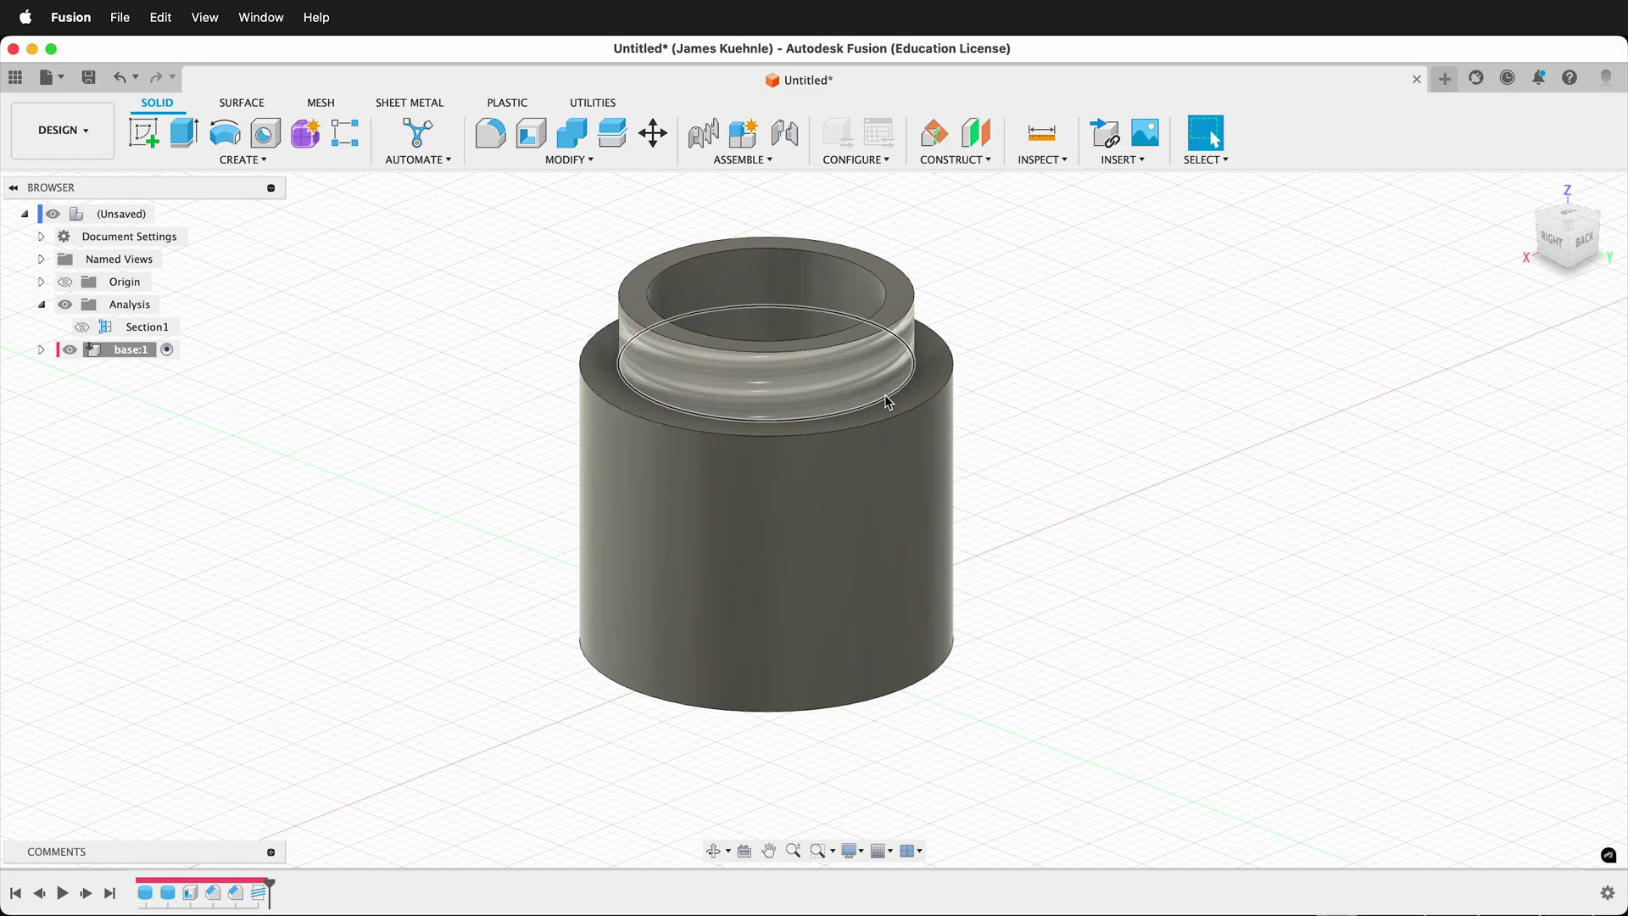
Edit the neck's thread feature to use modeled thread geometry
scroll(883, 397, up, 3)
shift+scroll(883, 393, left, 5)
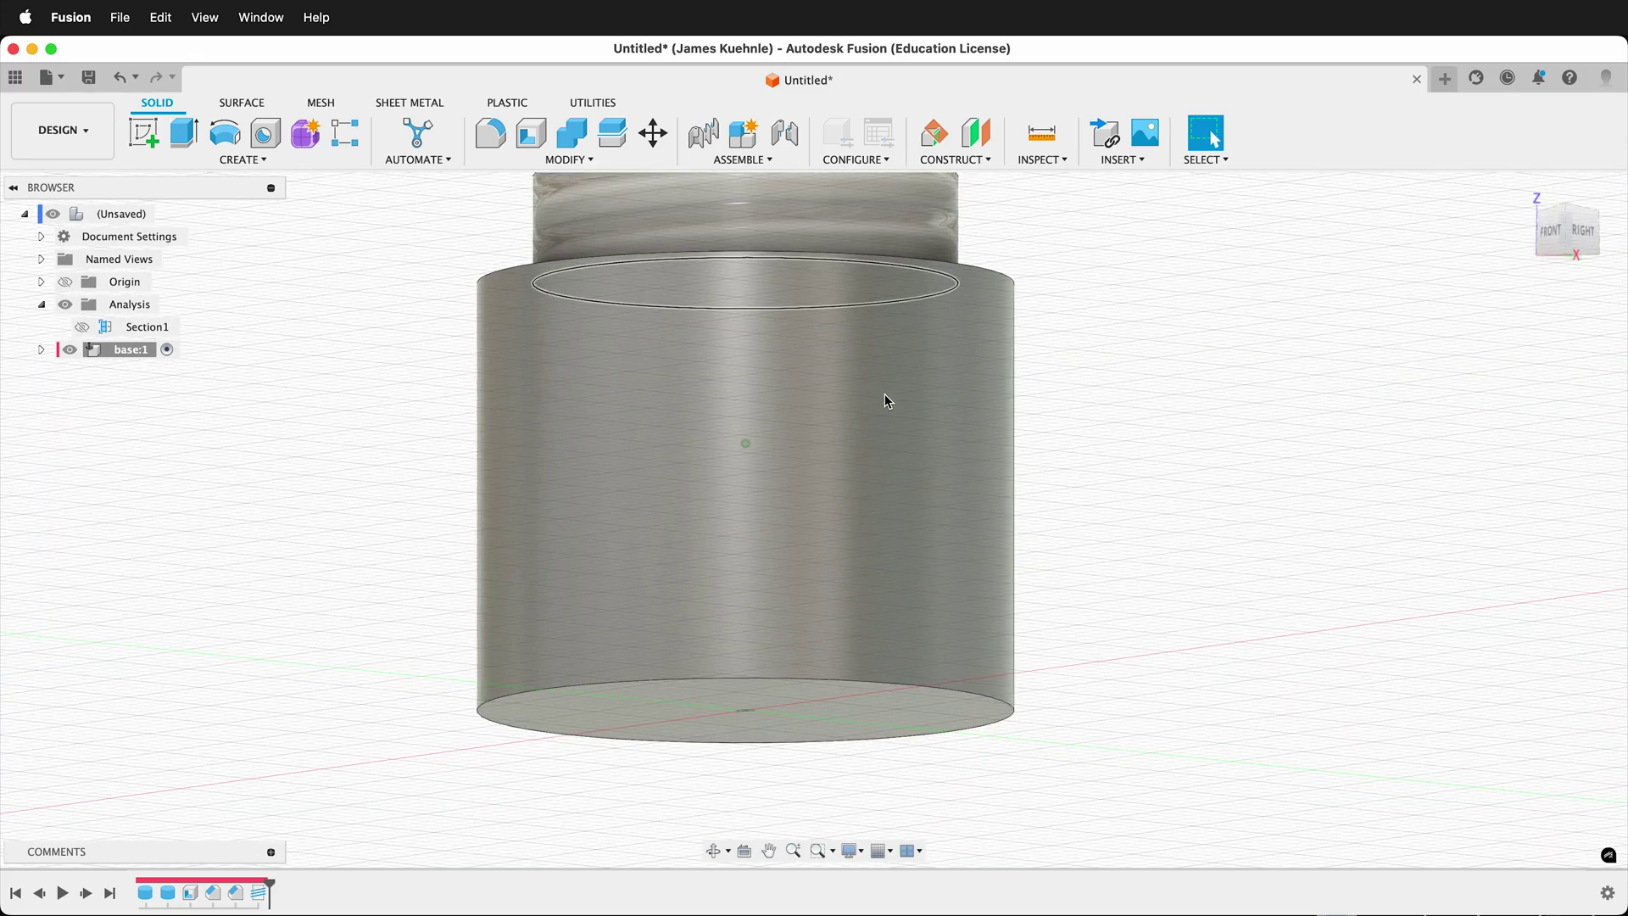
shift+scroll(883, 393, up, 3)
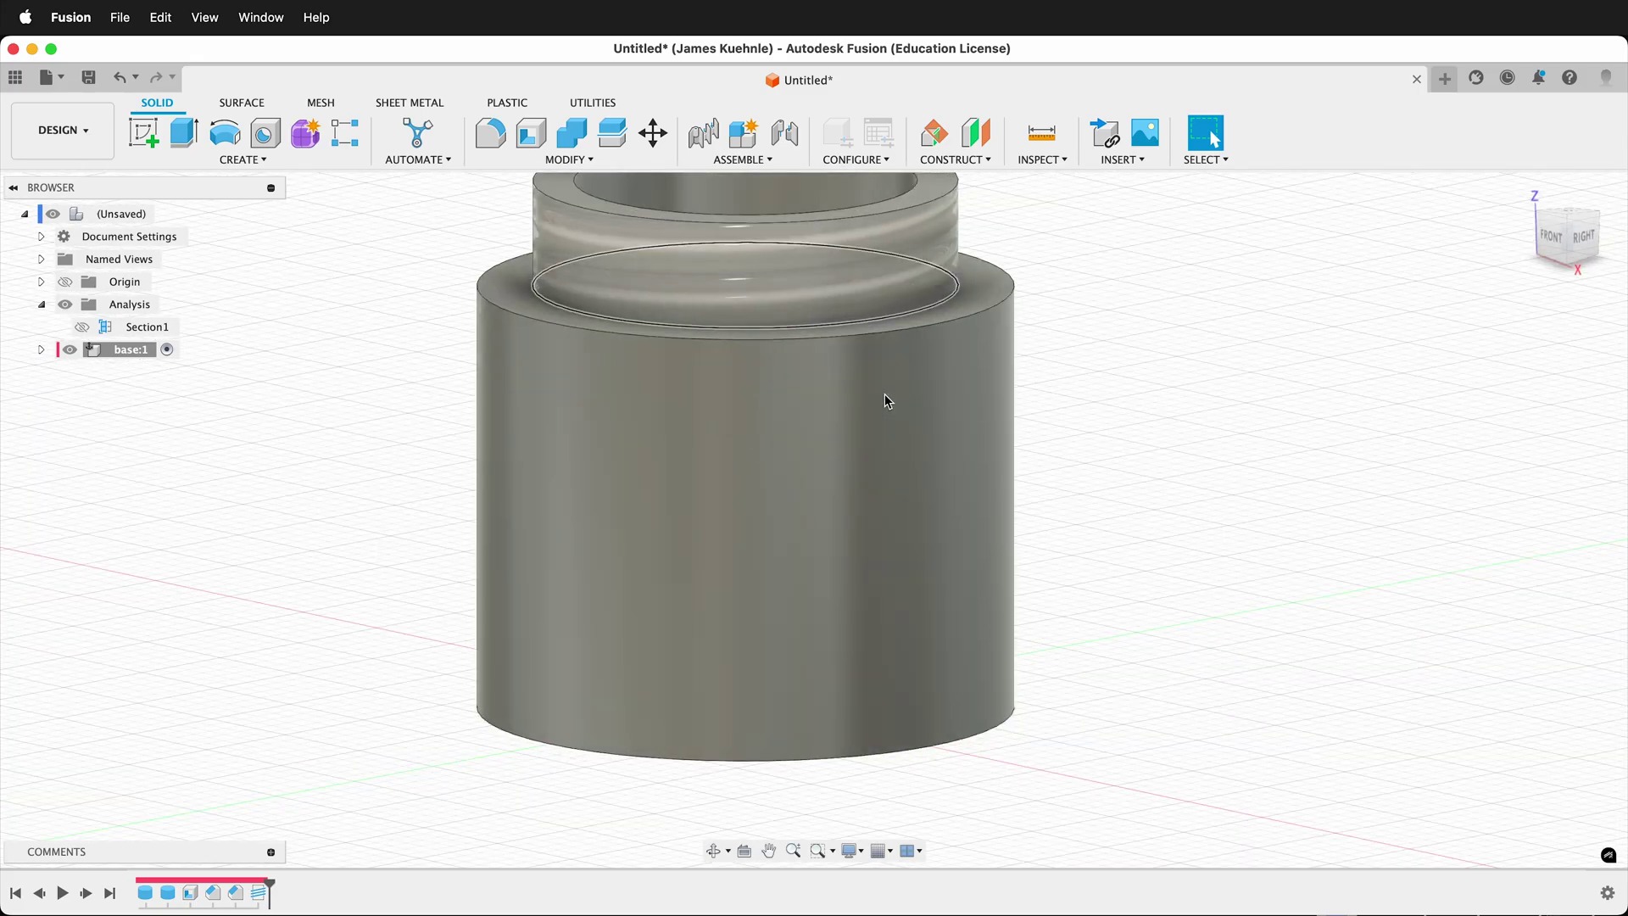
click(261, 894)
right_click(261, 897)
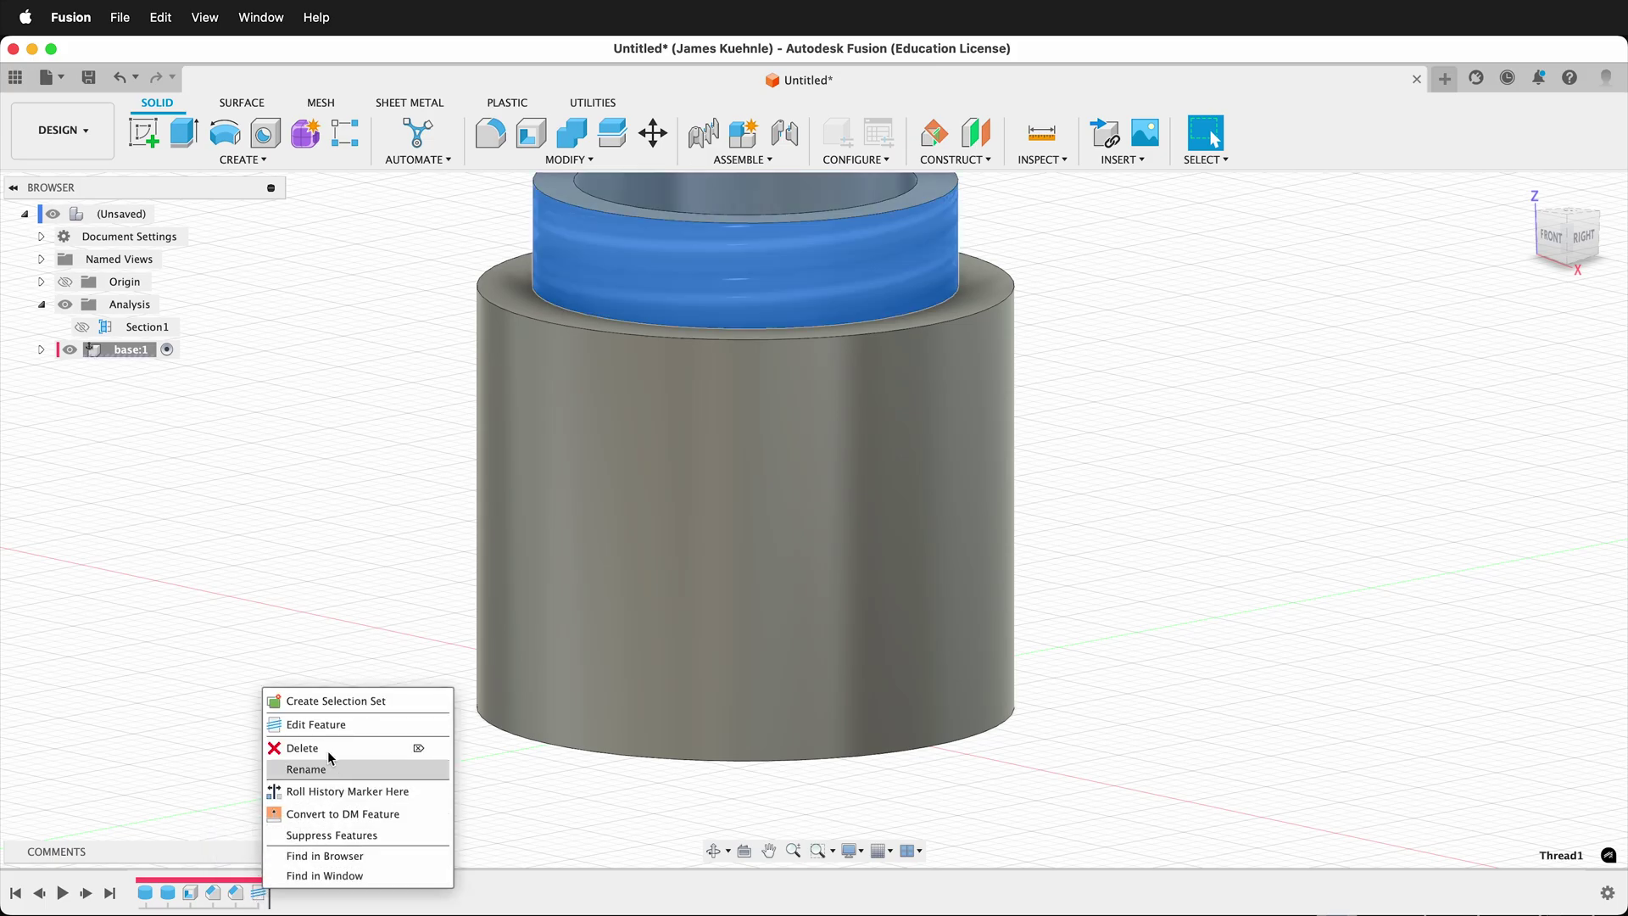
click(316, 724)
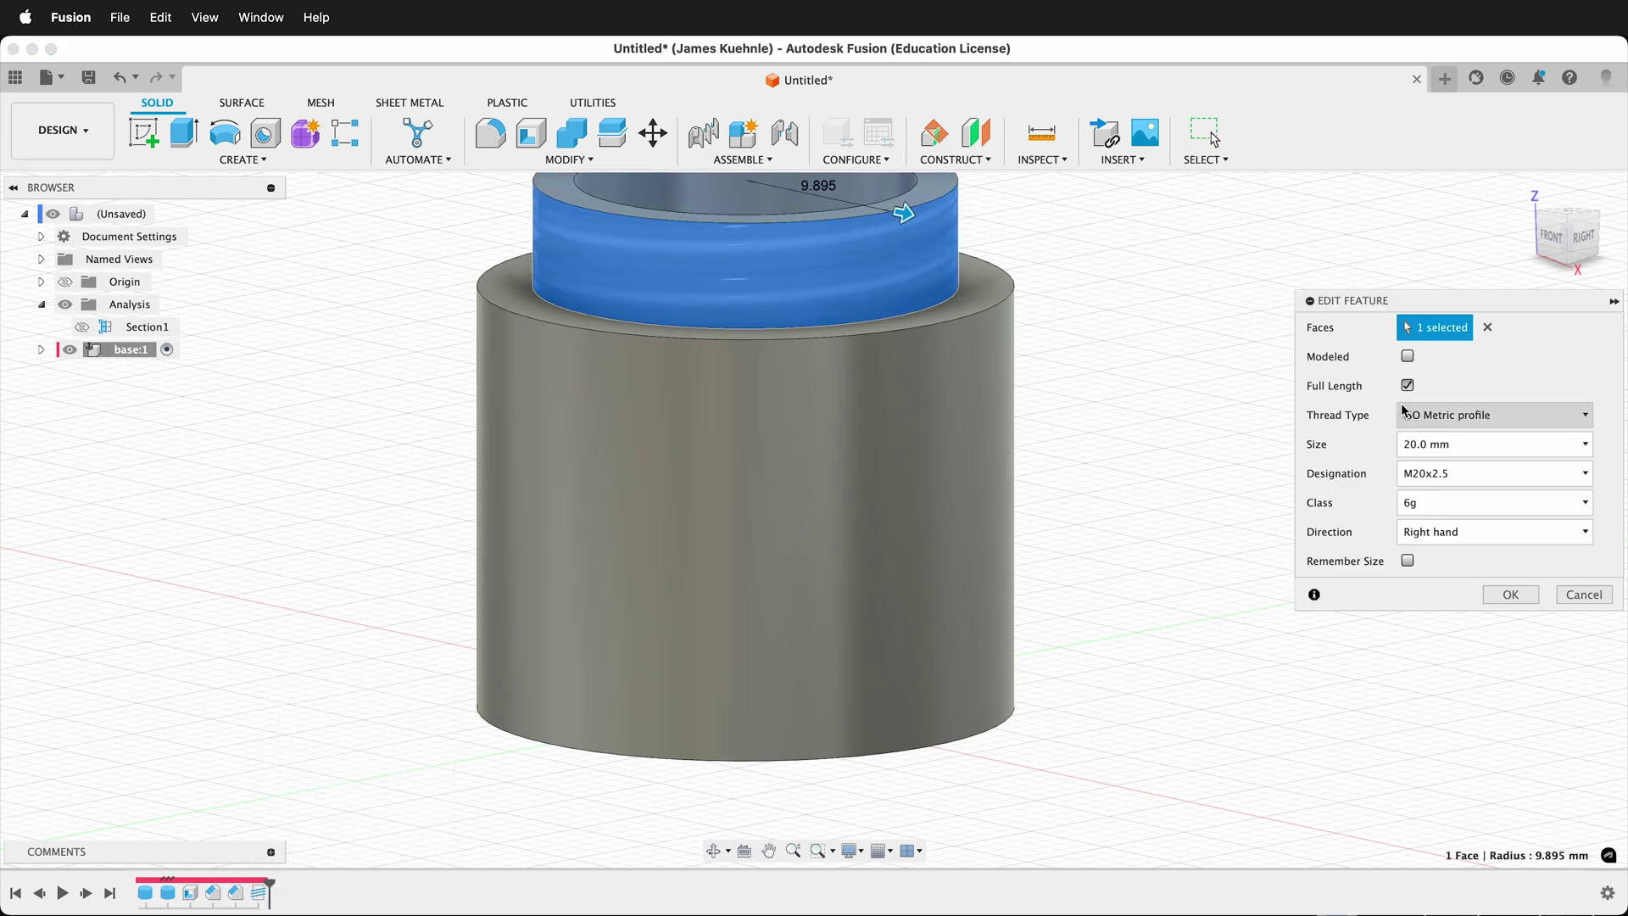
click(1407, 356)
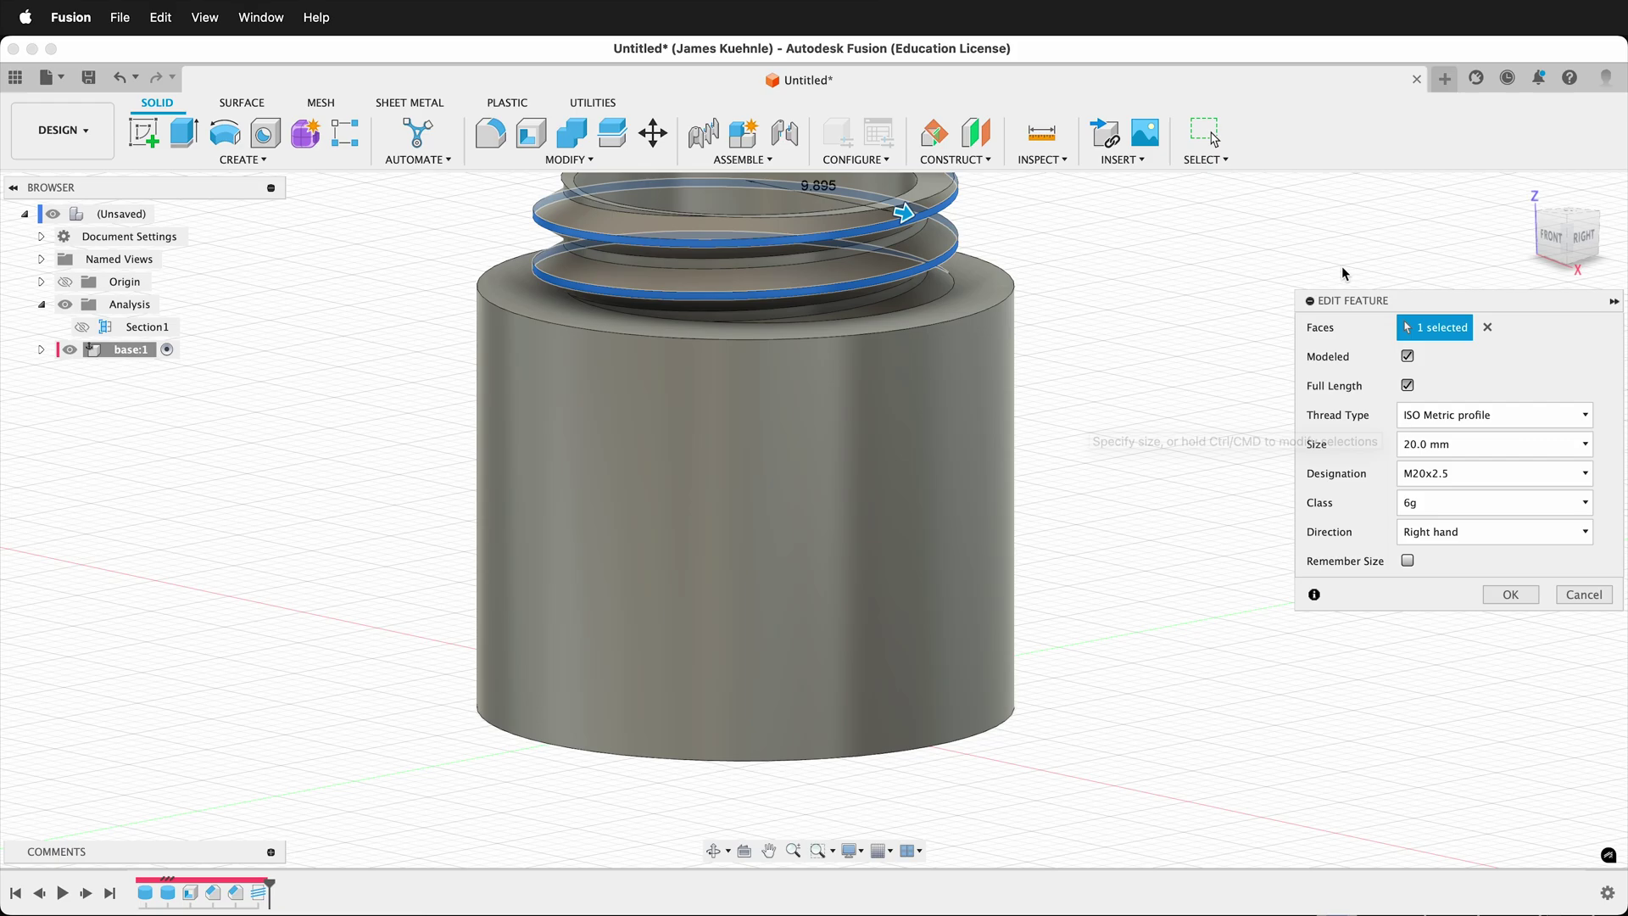
Show the section analysis and examine the thread profile in the neck's wall from the right view
click(1552, 236)
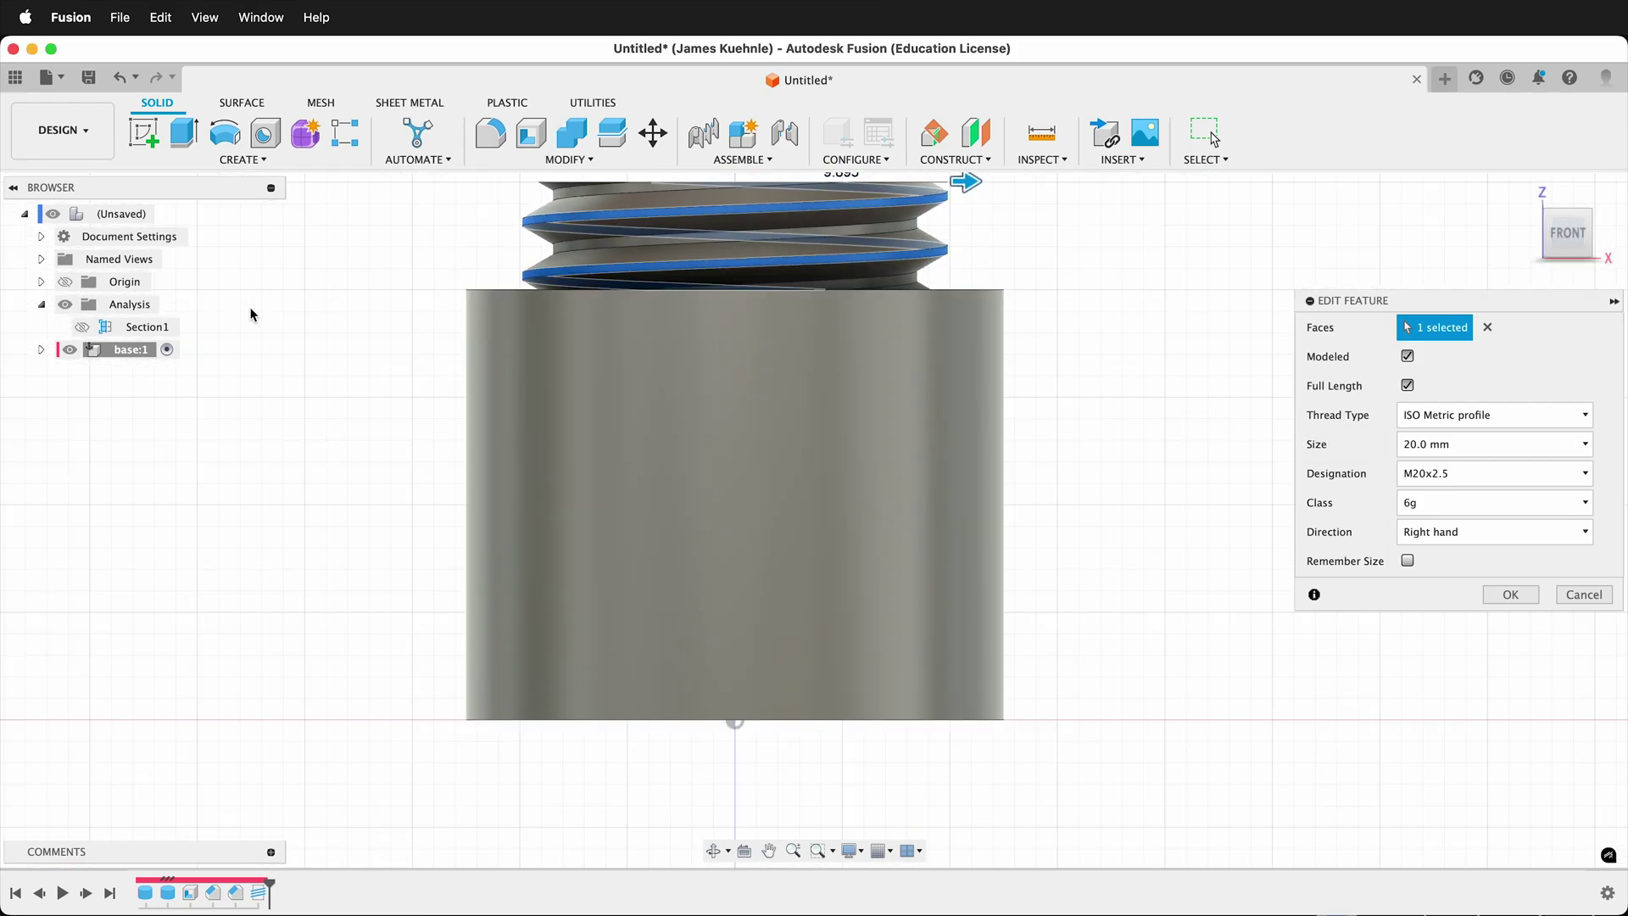
click(81, 326)
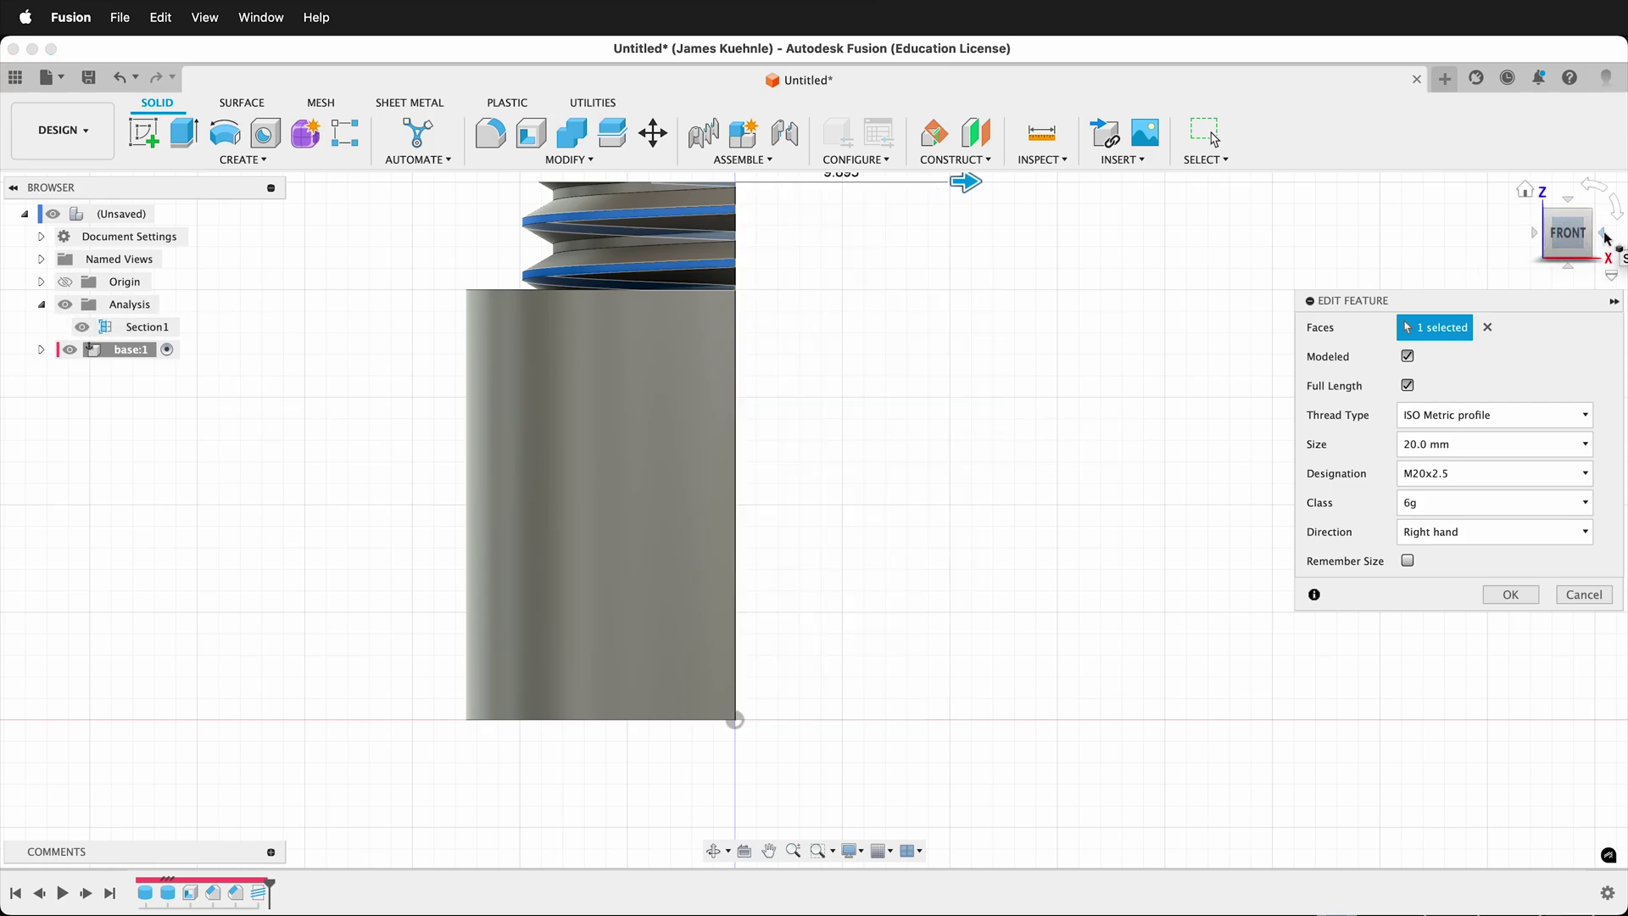
click(1604, 238)
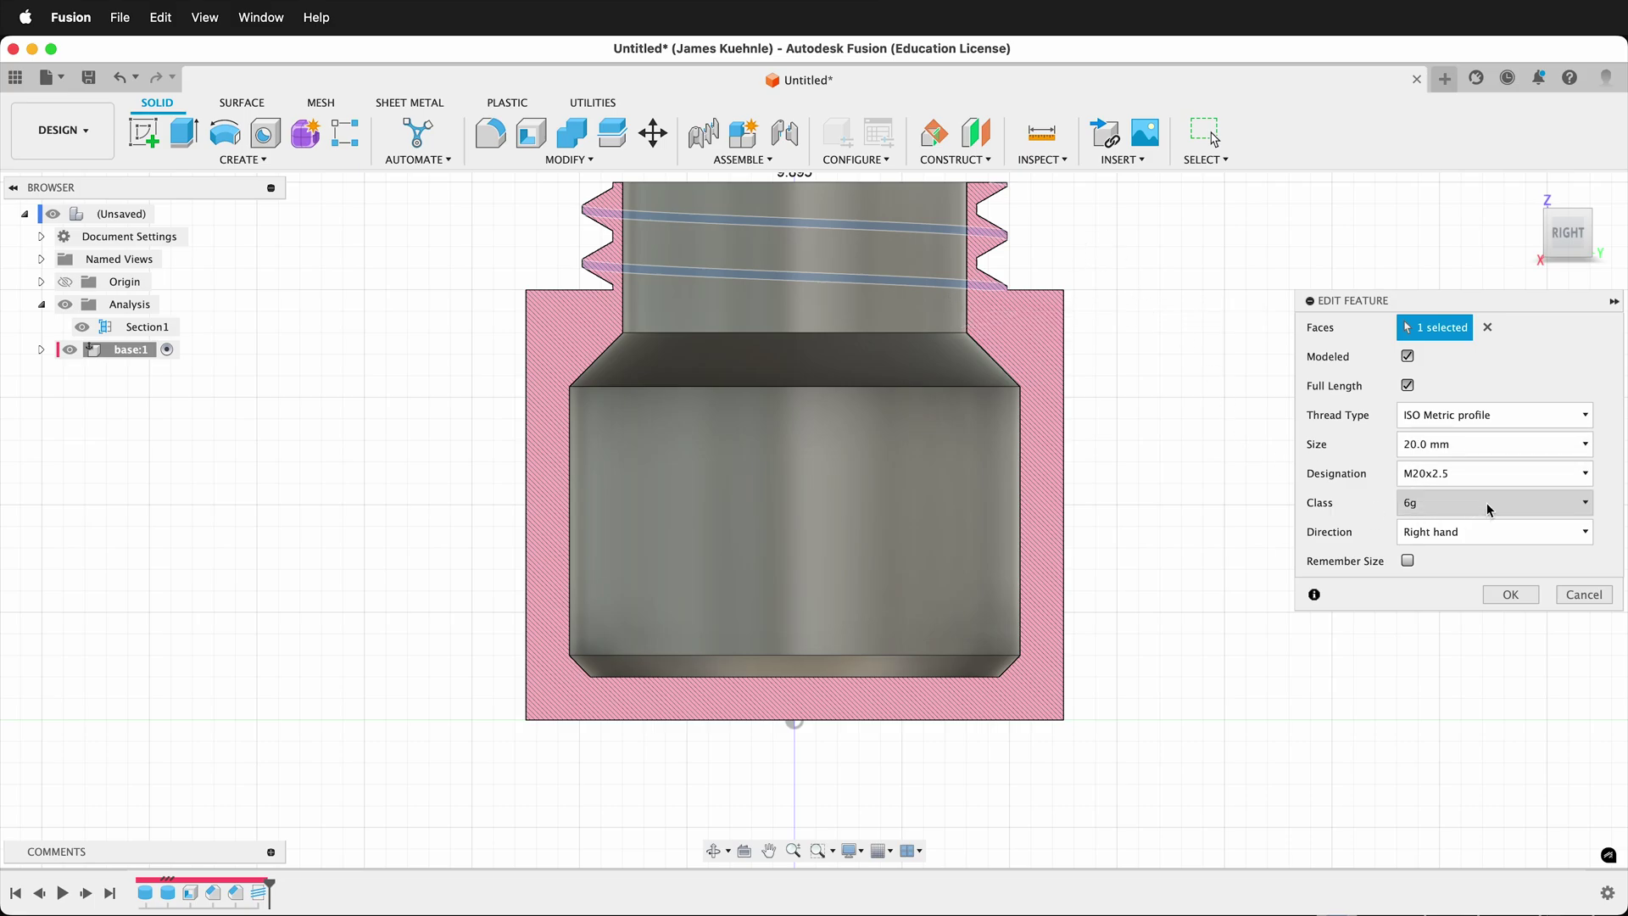
Set the neck thread's class to 4g6g, keep the M20x2.5 designation and apply the edit
click(1445, 506)
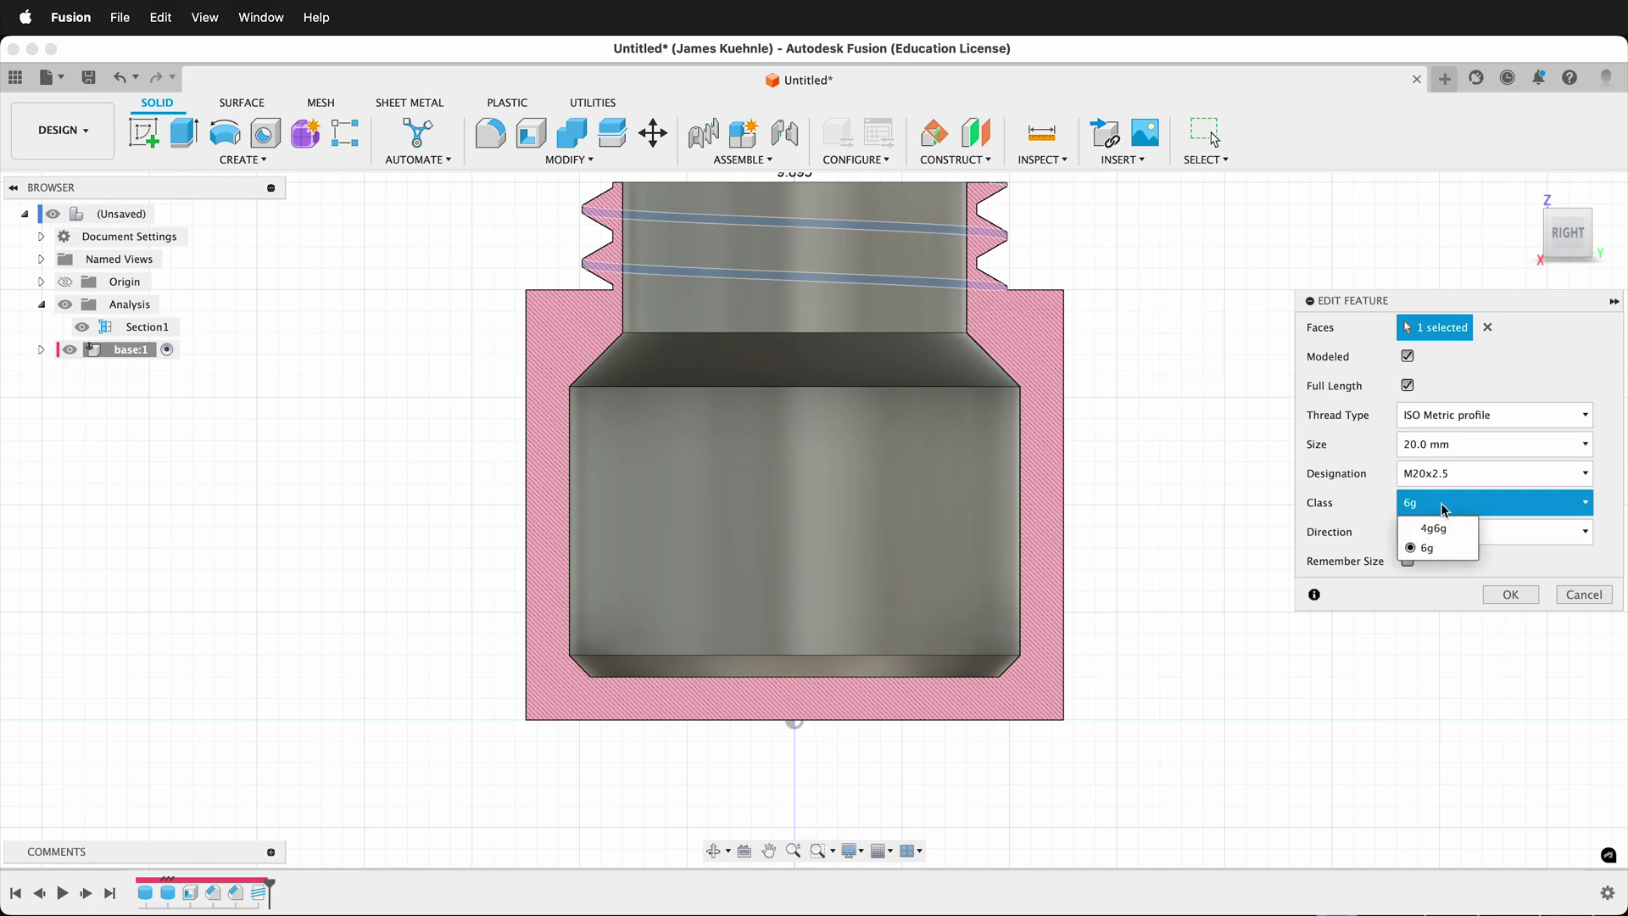
click(1436, 529)
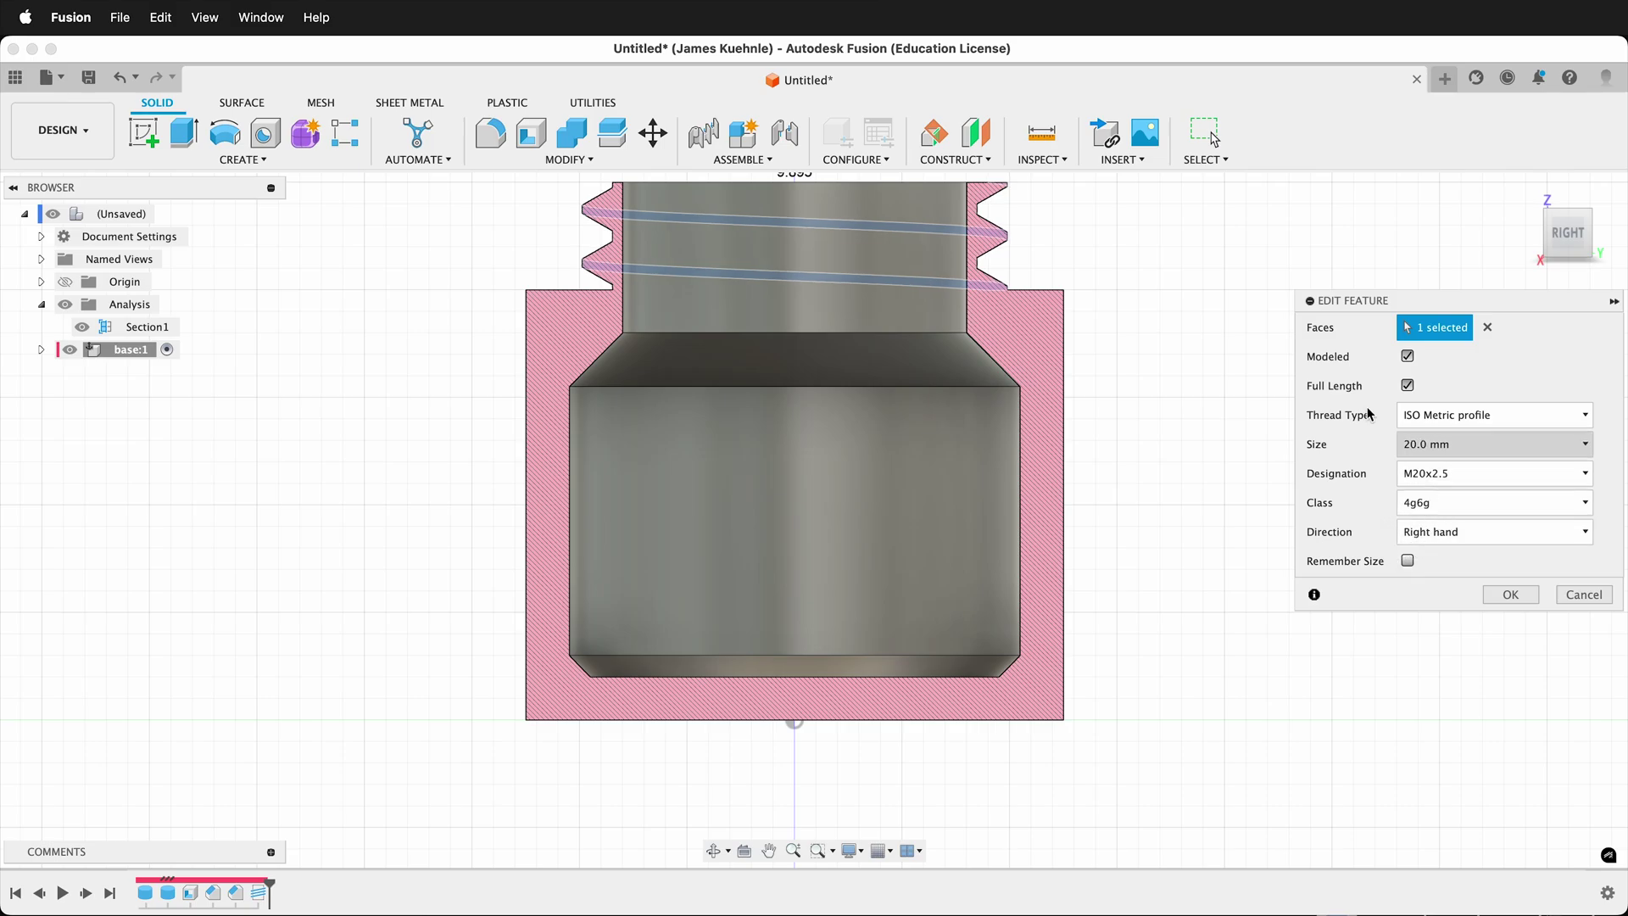
click(1430, 482)
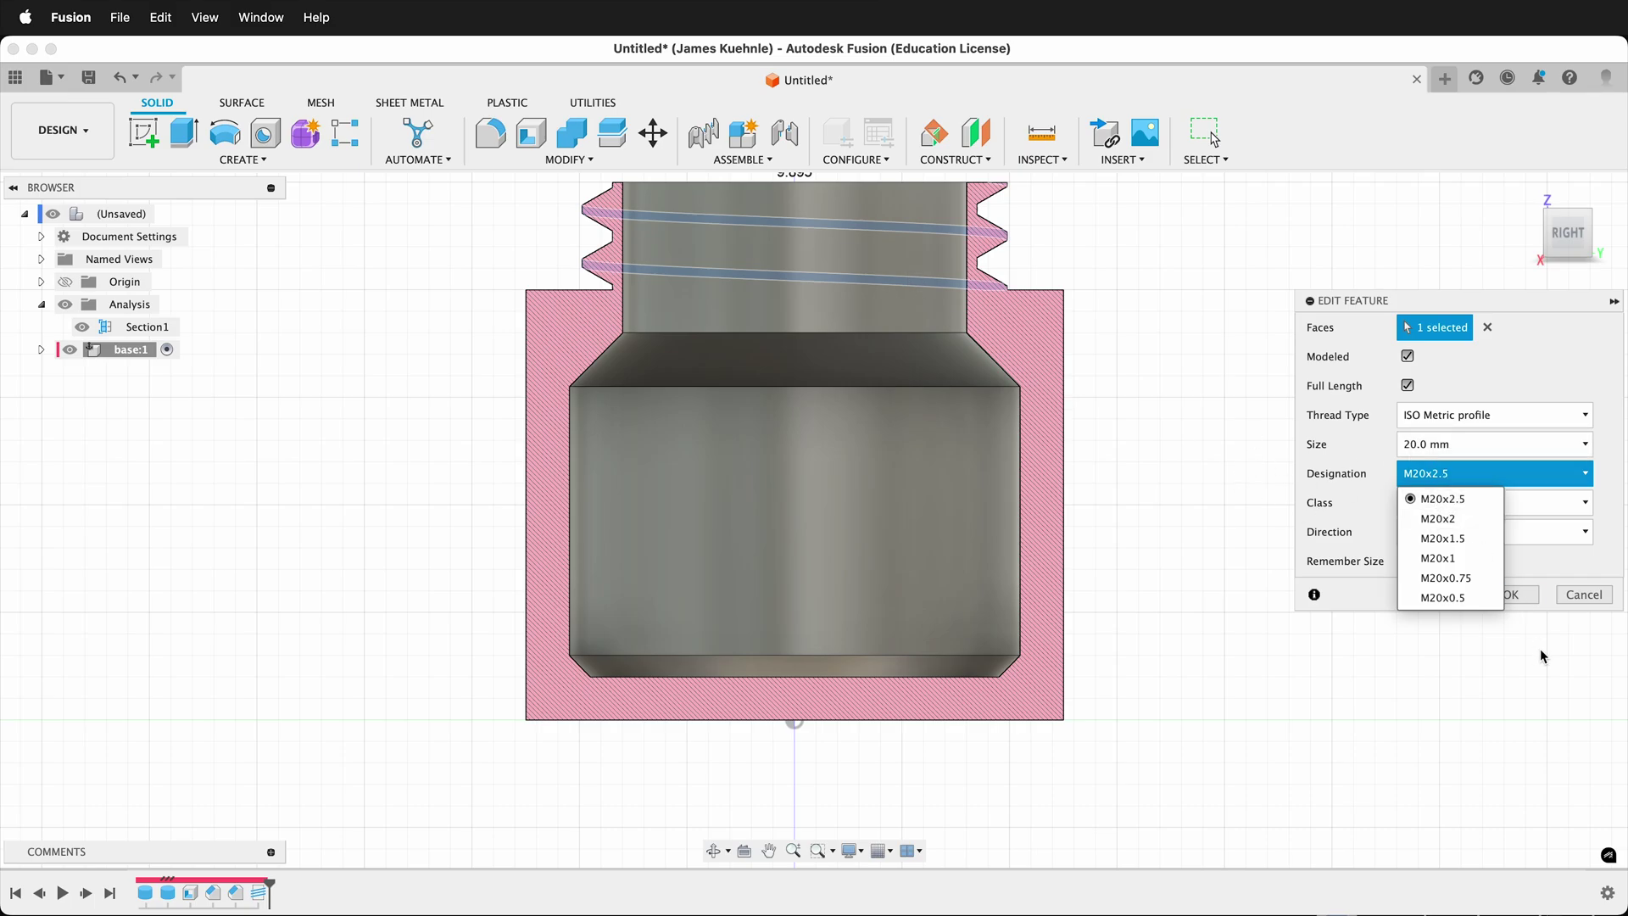
click(1517, 598)
Hide the section analysis and view the complete threaded neck from outside
shift+scroll(1173, 510, right, 10)
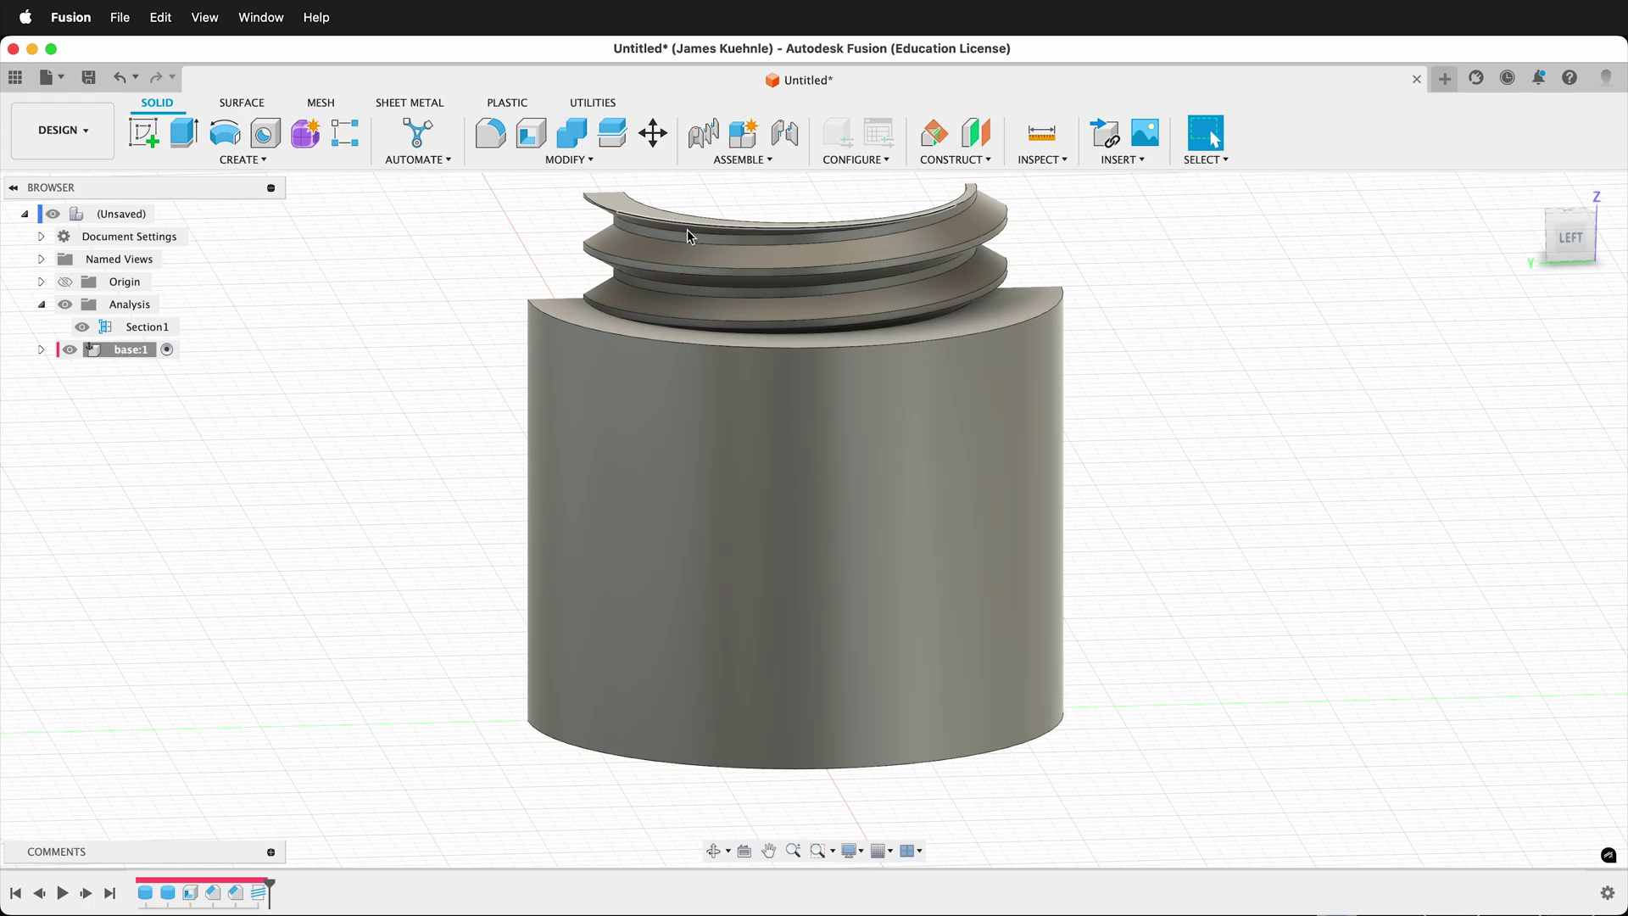
click(81, 329)
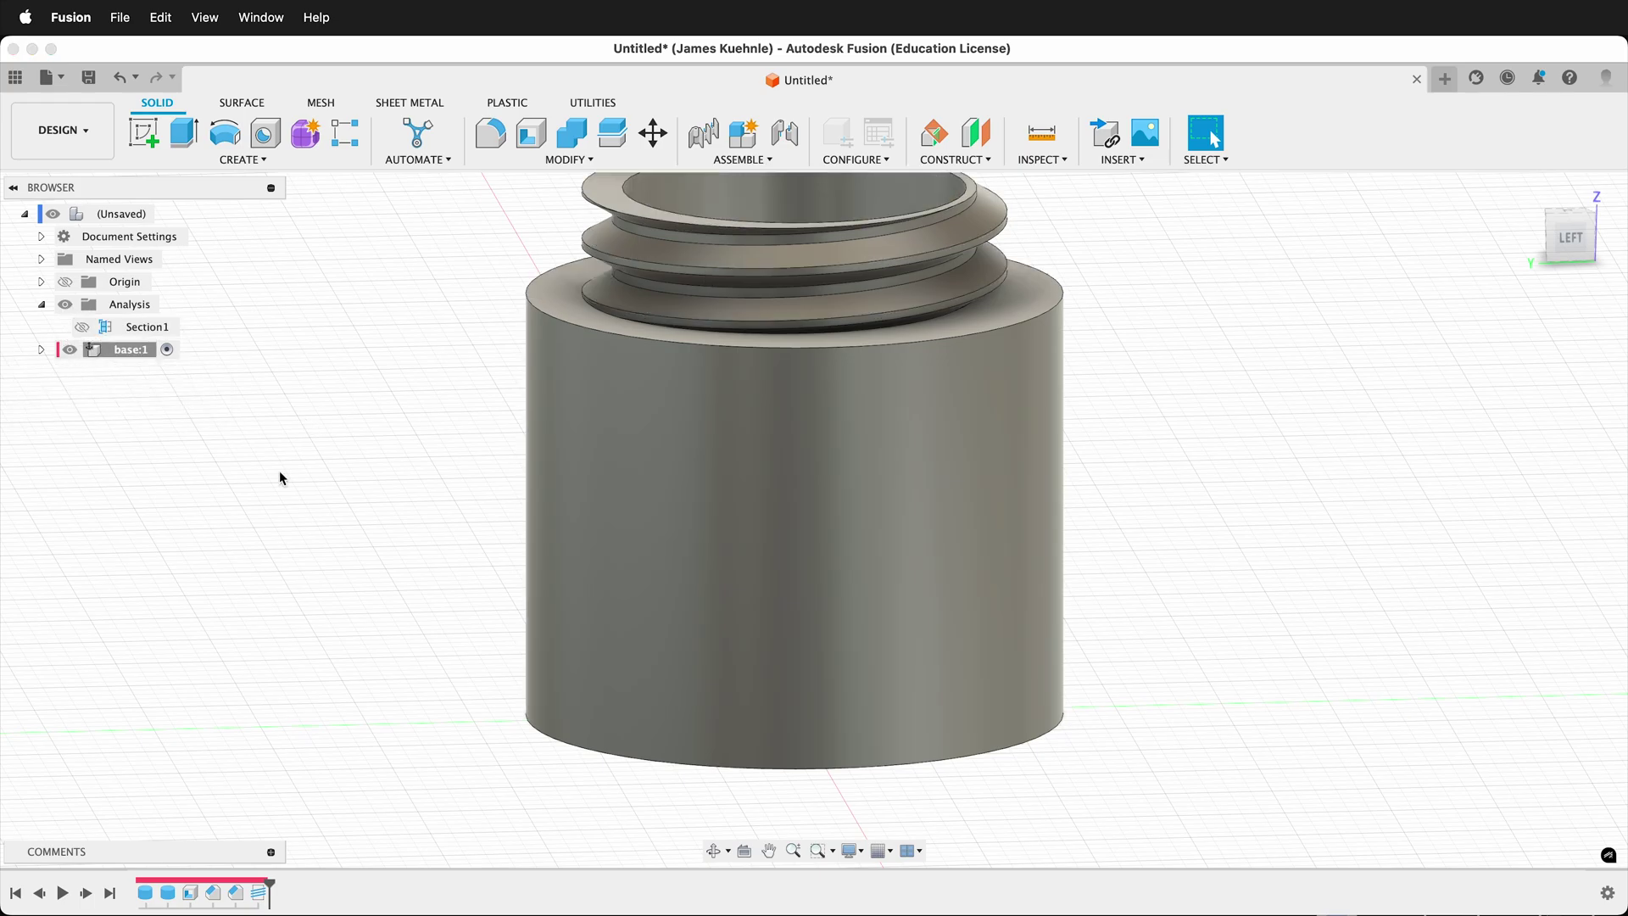
shift+middle_drag(275, 471, 425, 465)
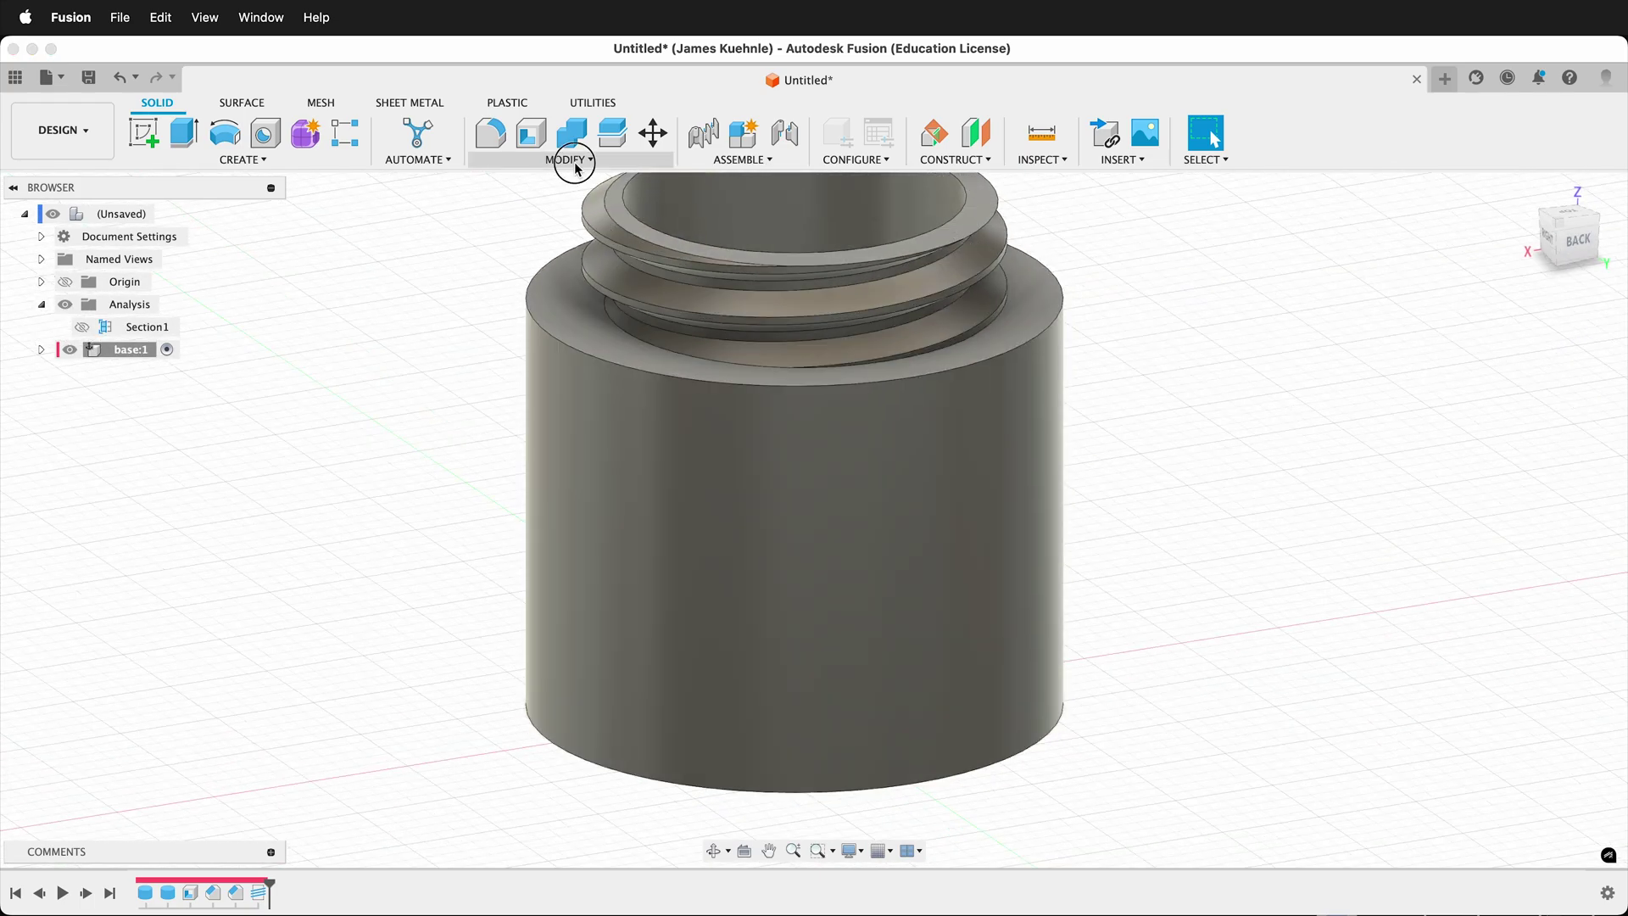
click(567, 158)
click(530, 208)
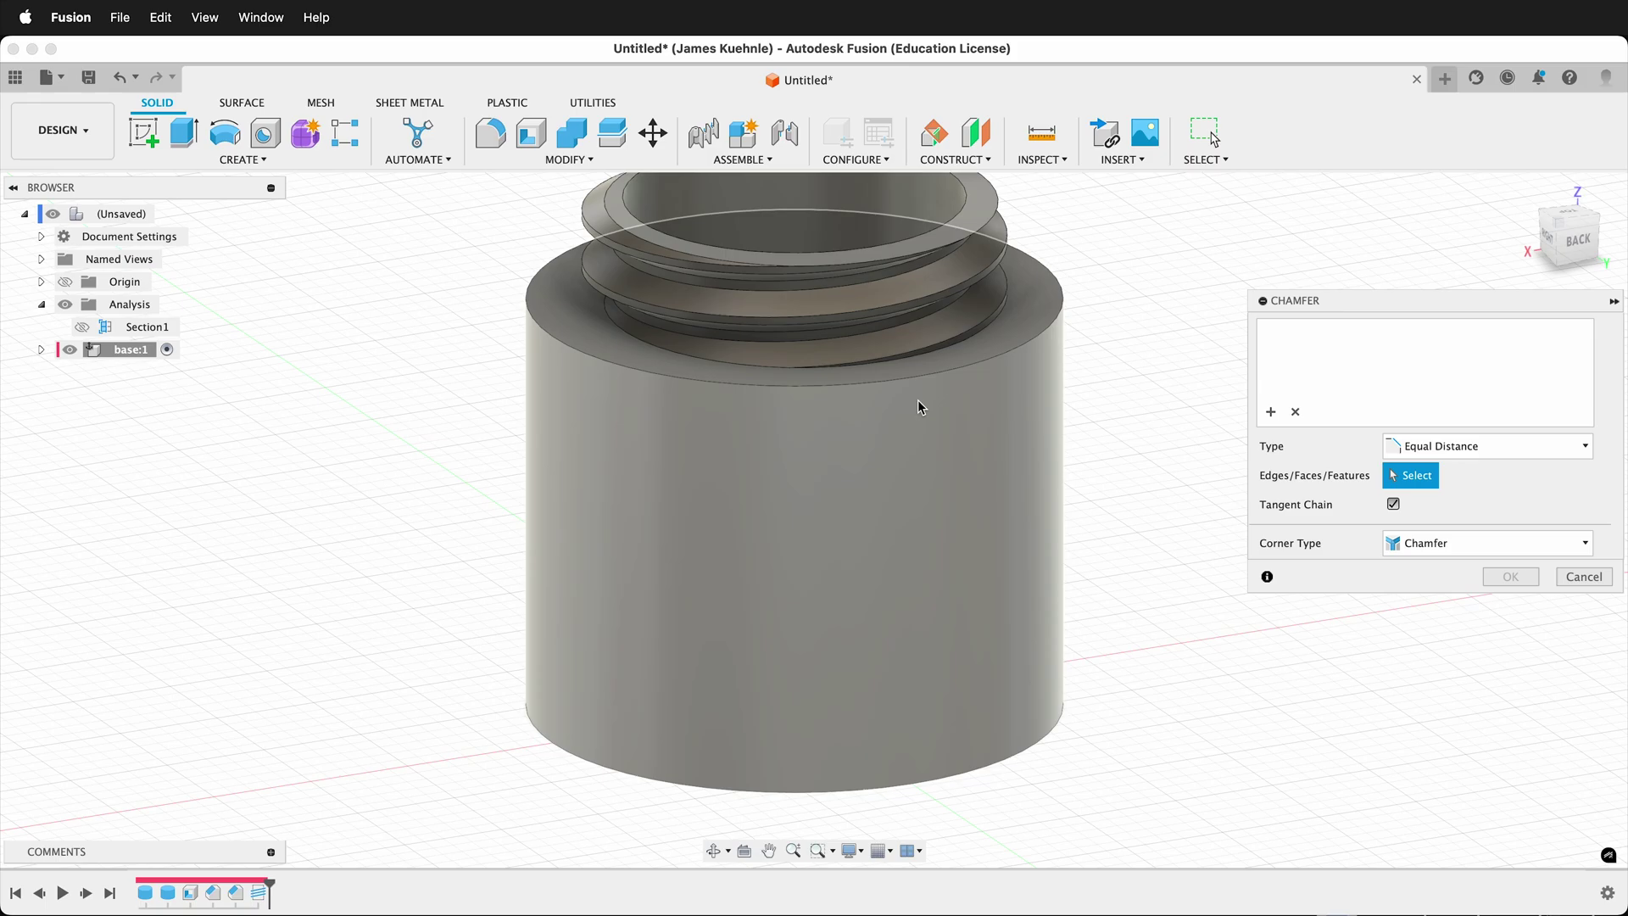
click(1584, 578)
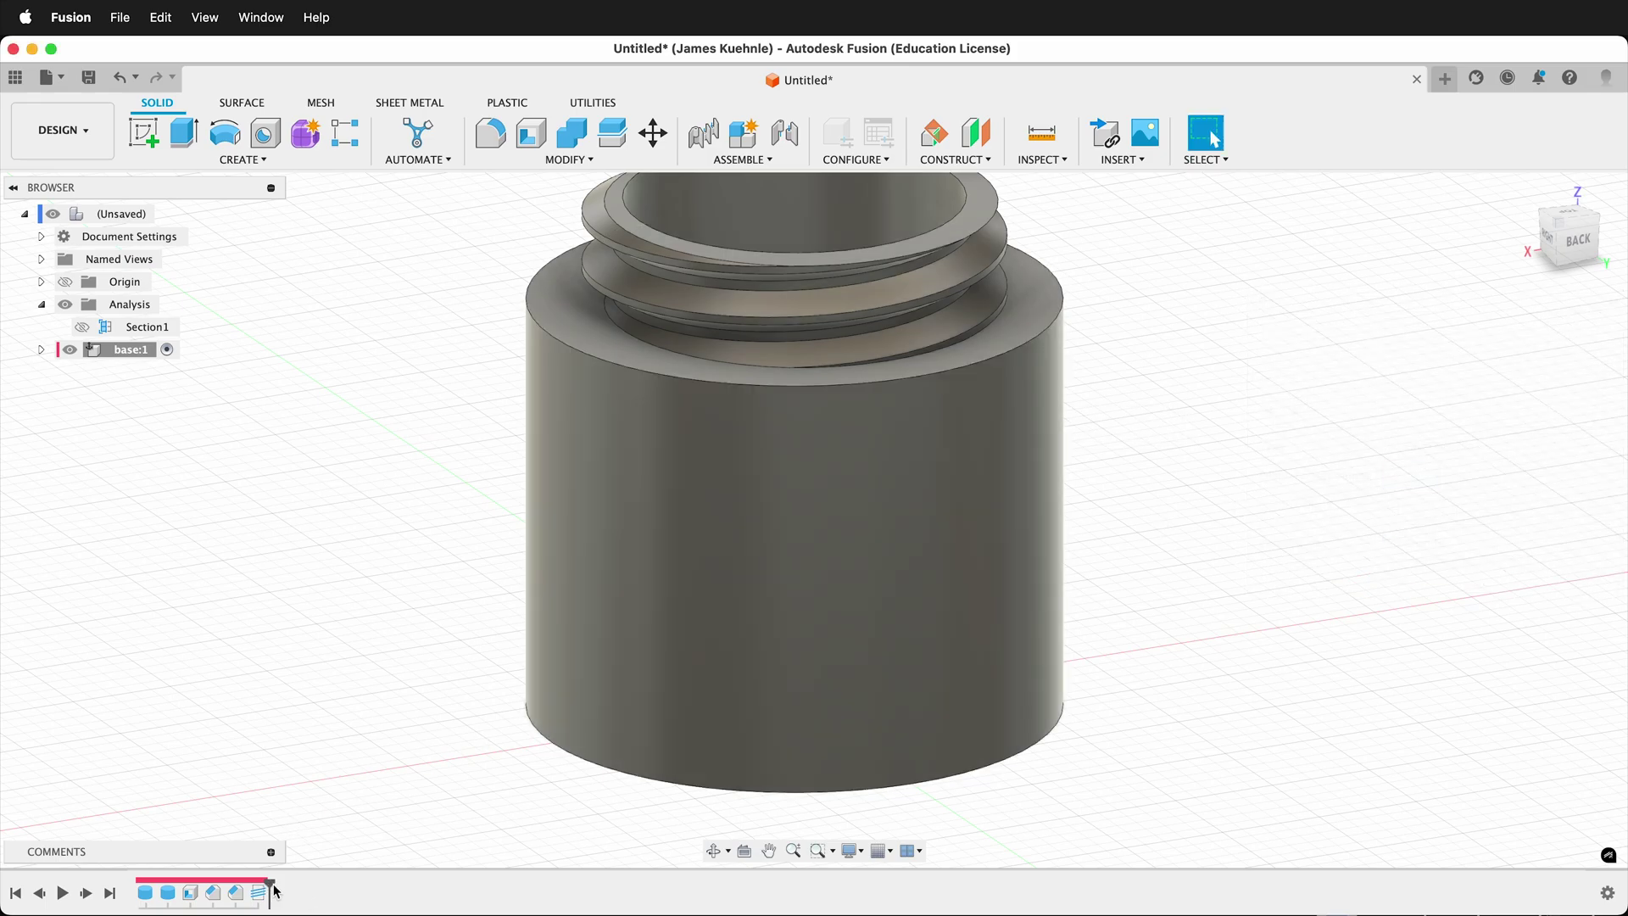
Insert a 1 mm equal-distance chamfer on the neck's outer top edge before the thread in the history, and roll the history forward again
drag(270, 882, 247, 880)
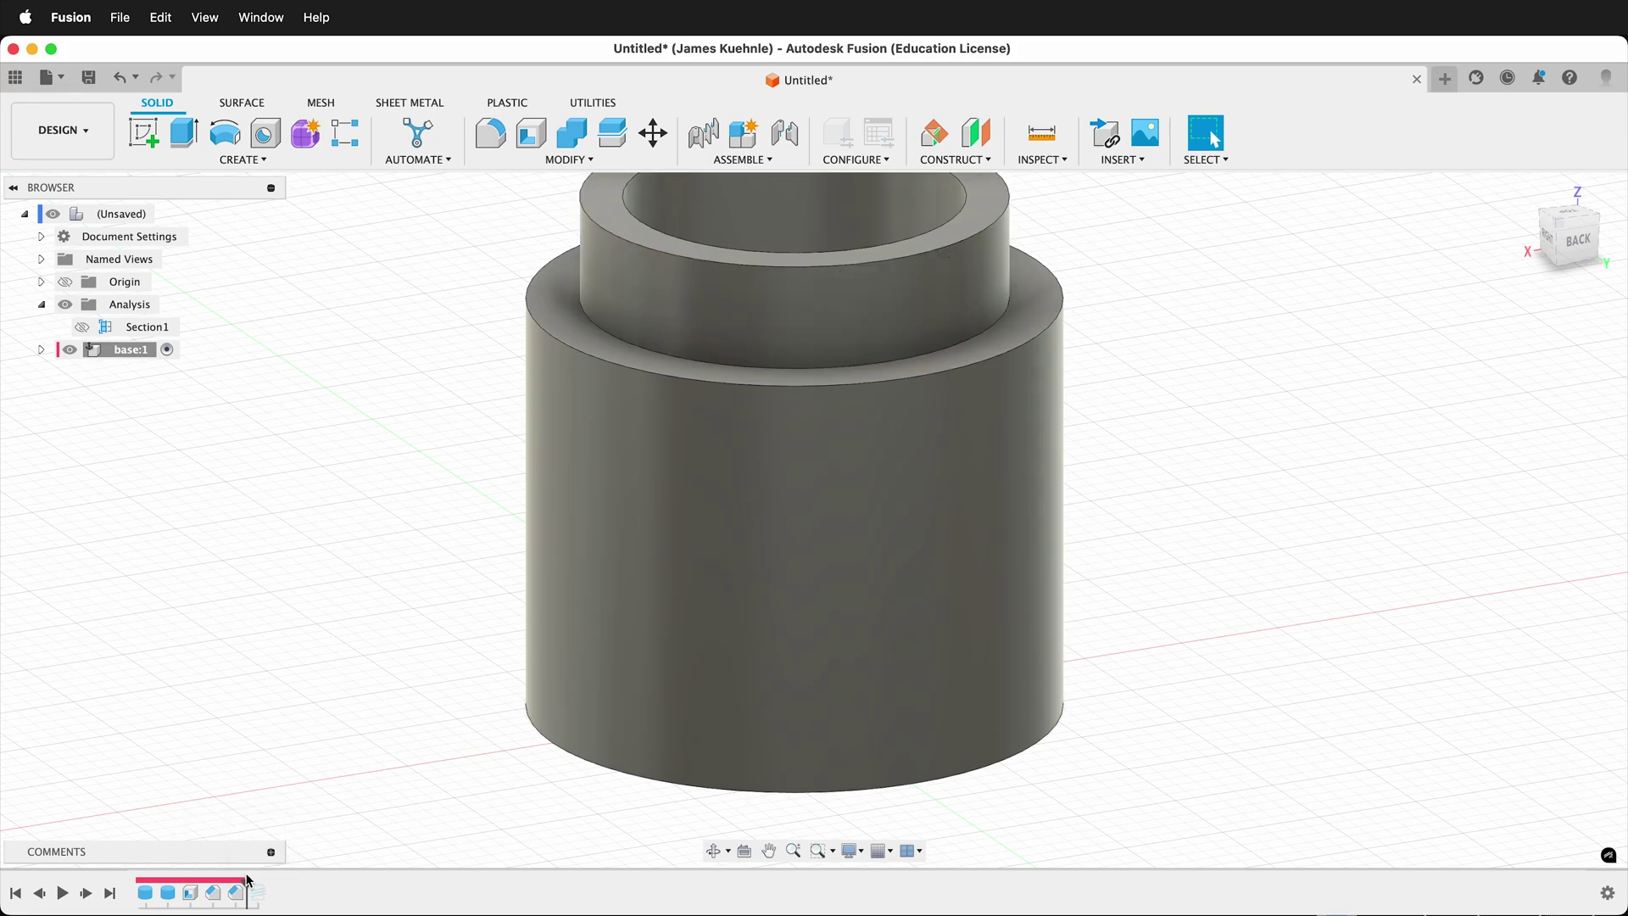
click(568, 159)
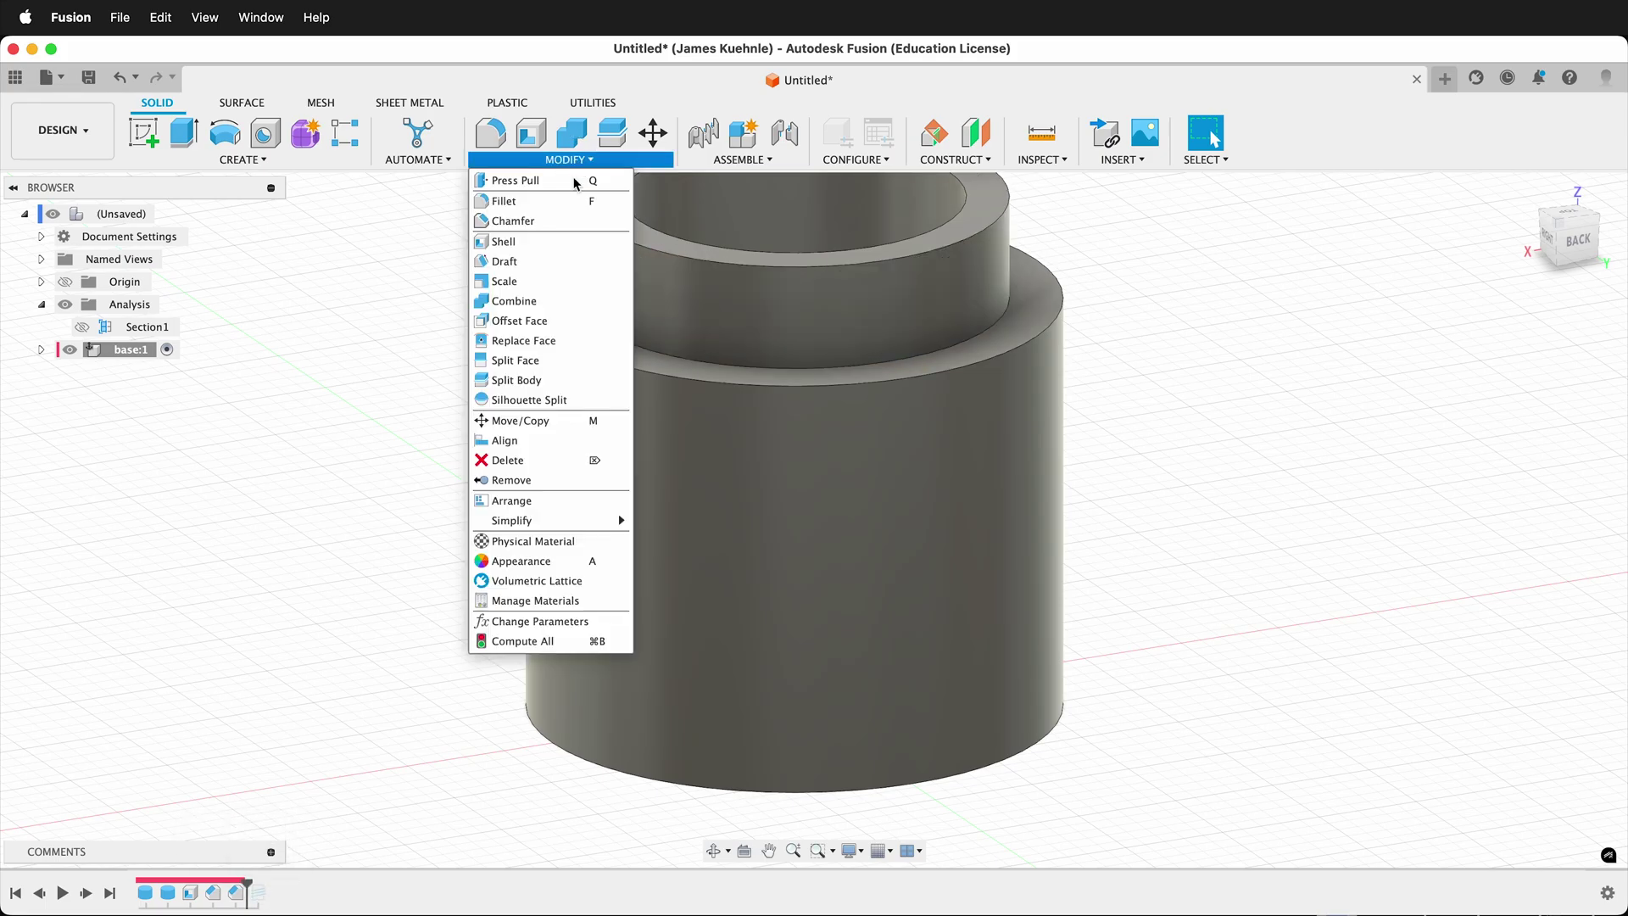
click(519, 220)
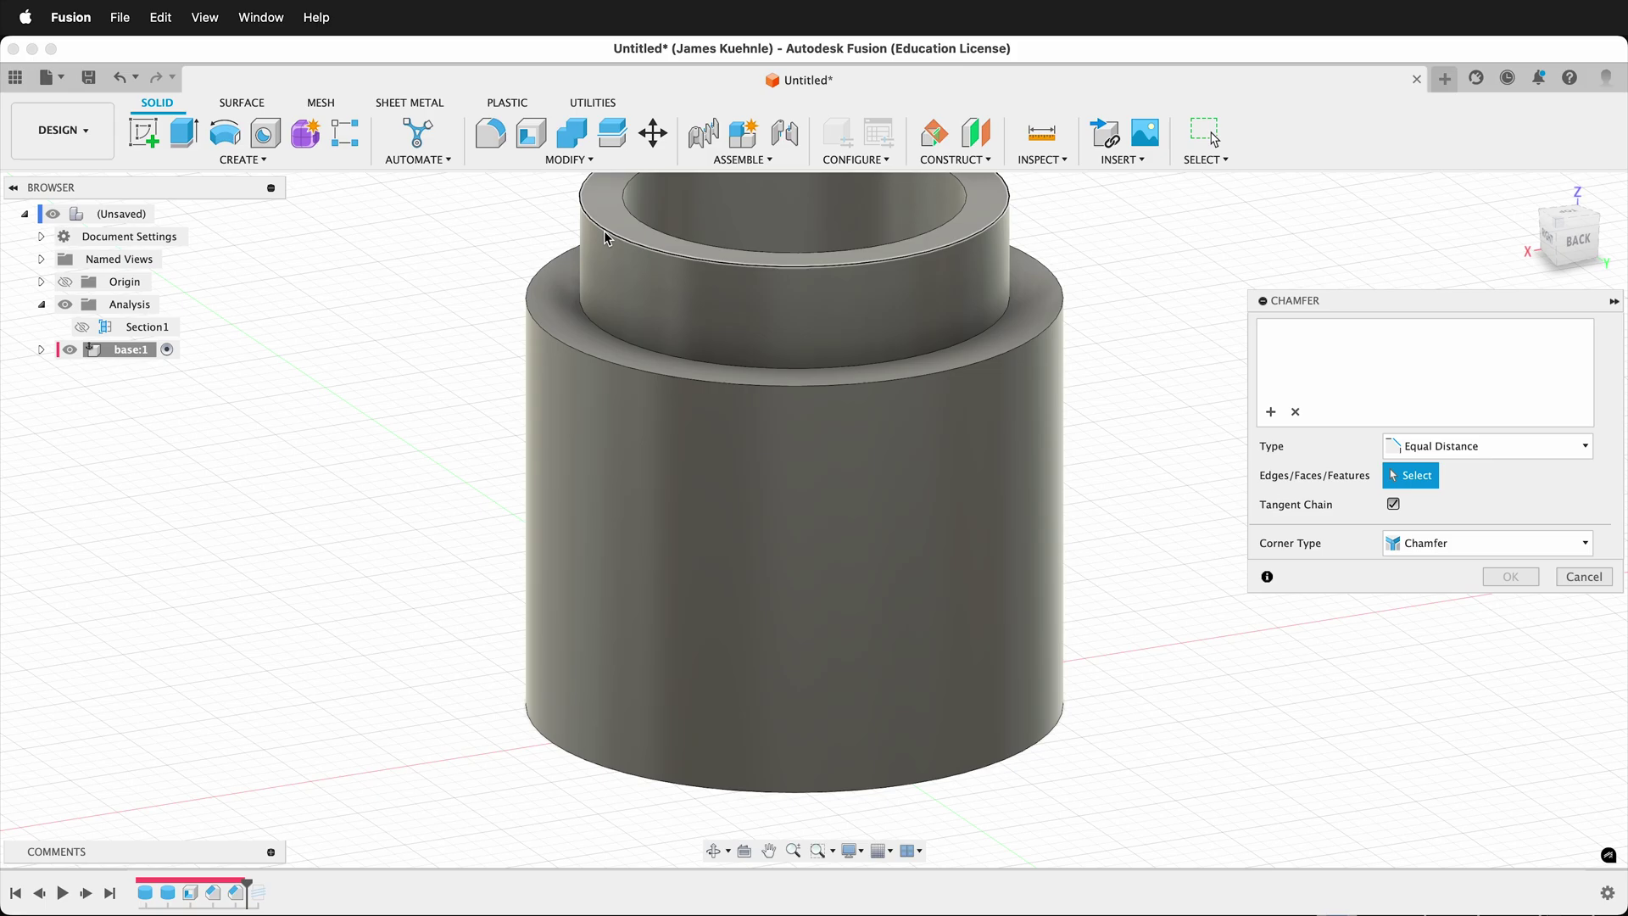
click(596, 229)
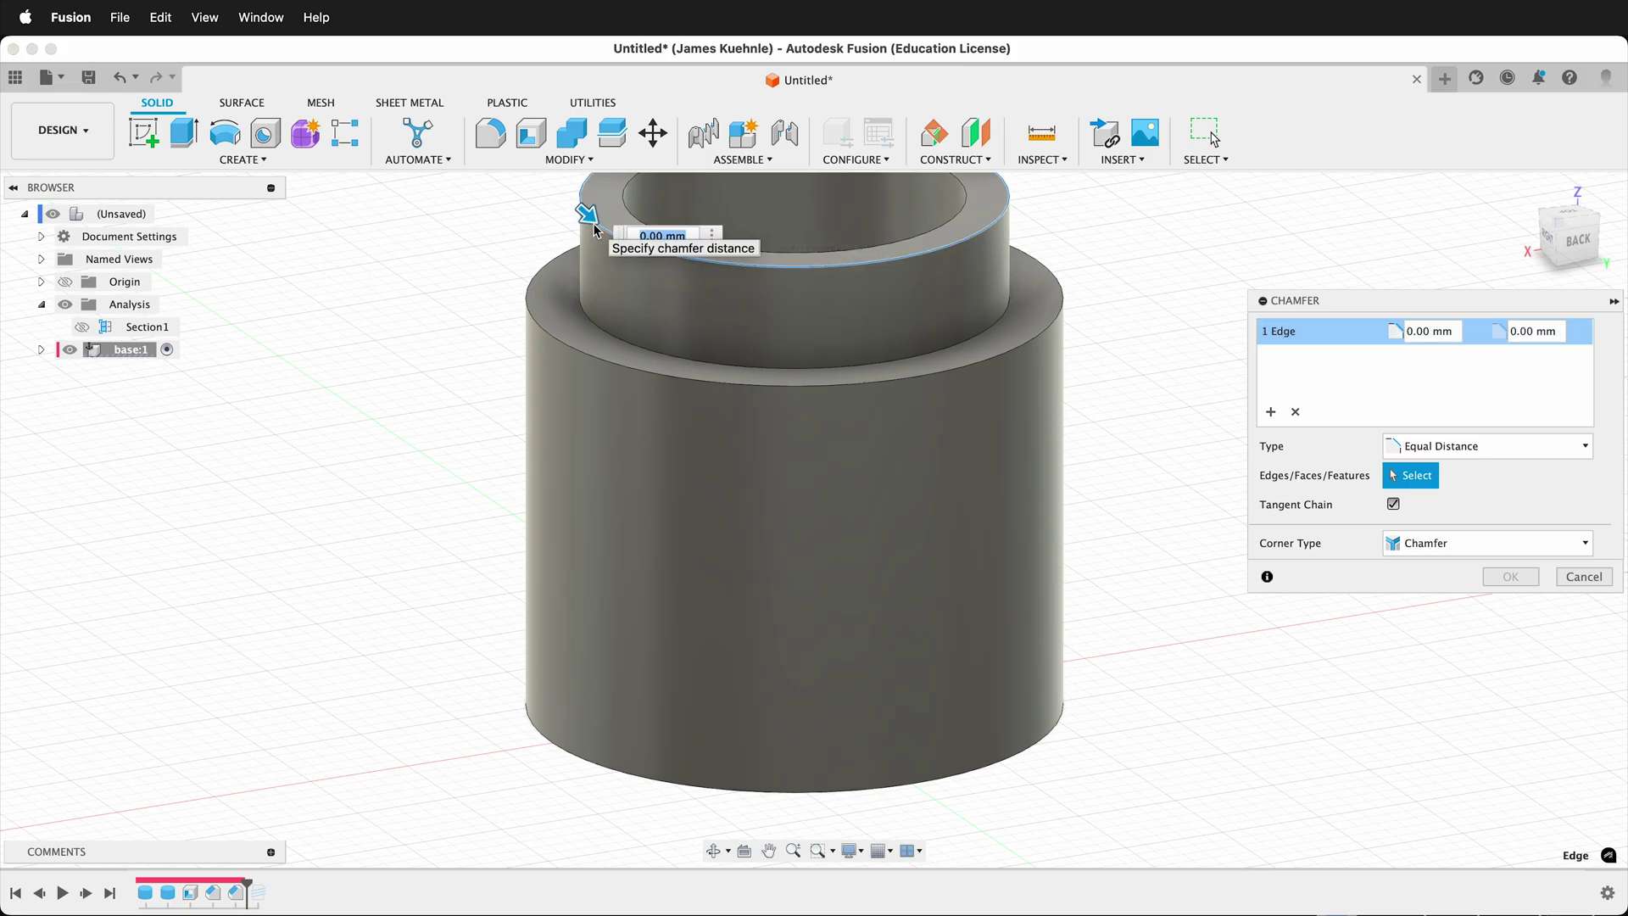
text(1)
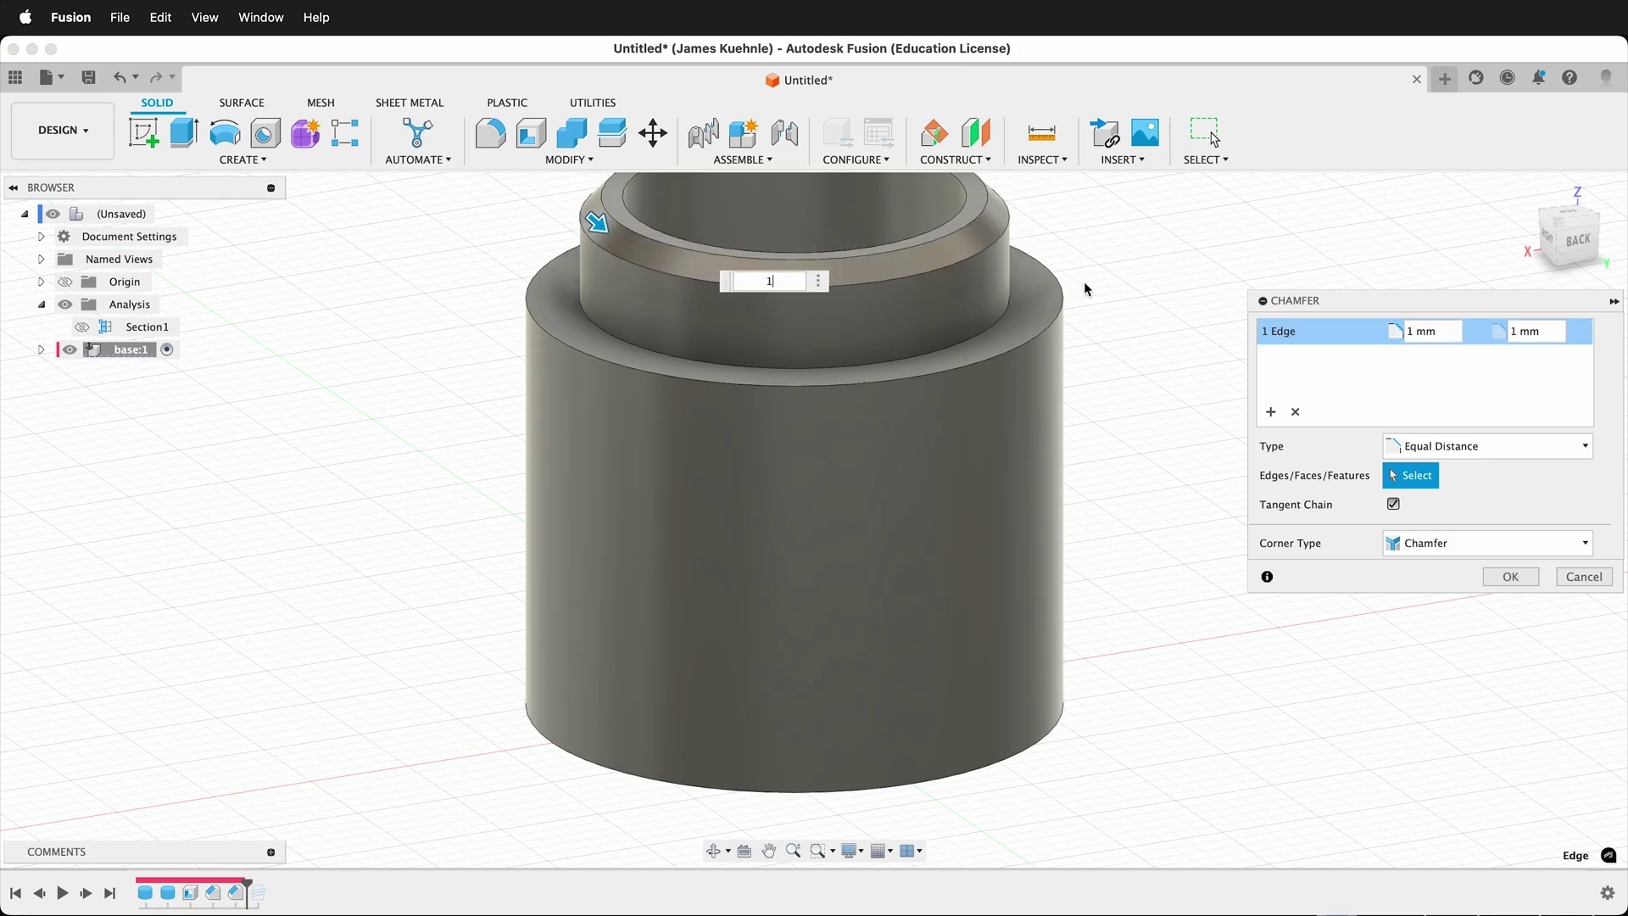
click(1513, 578)
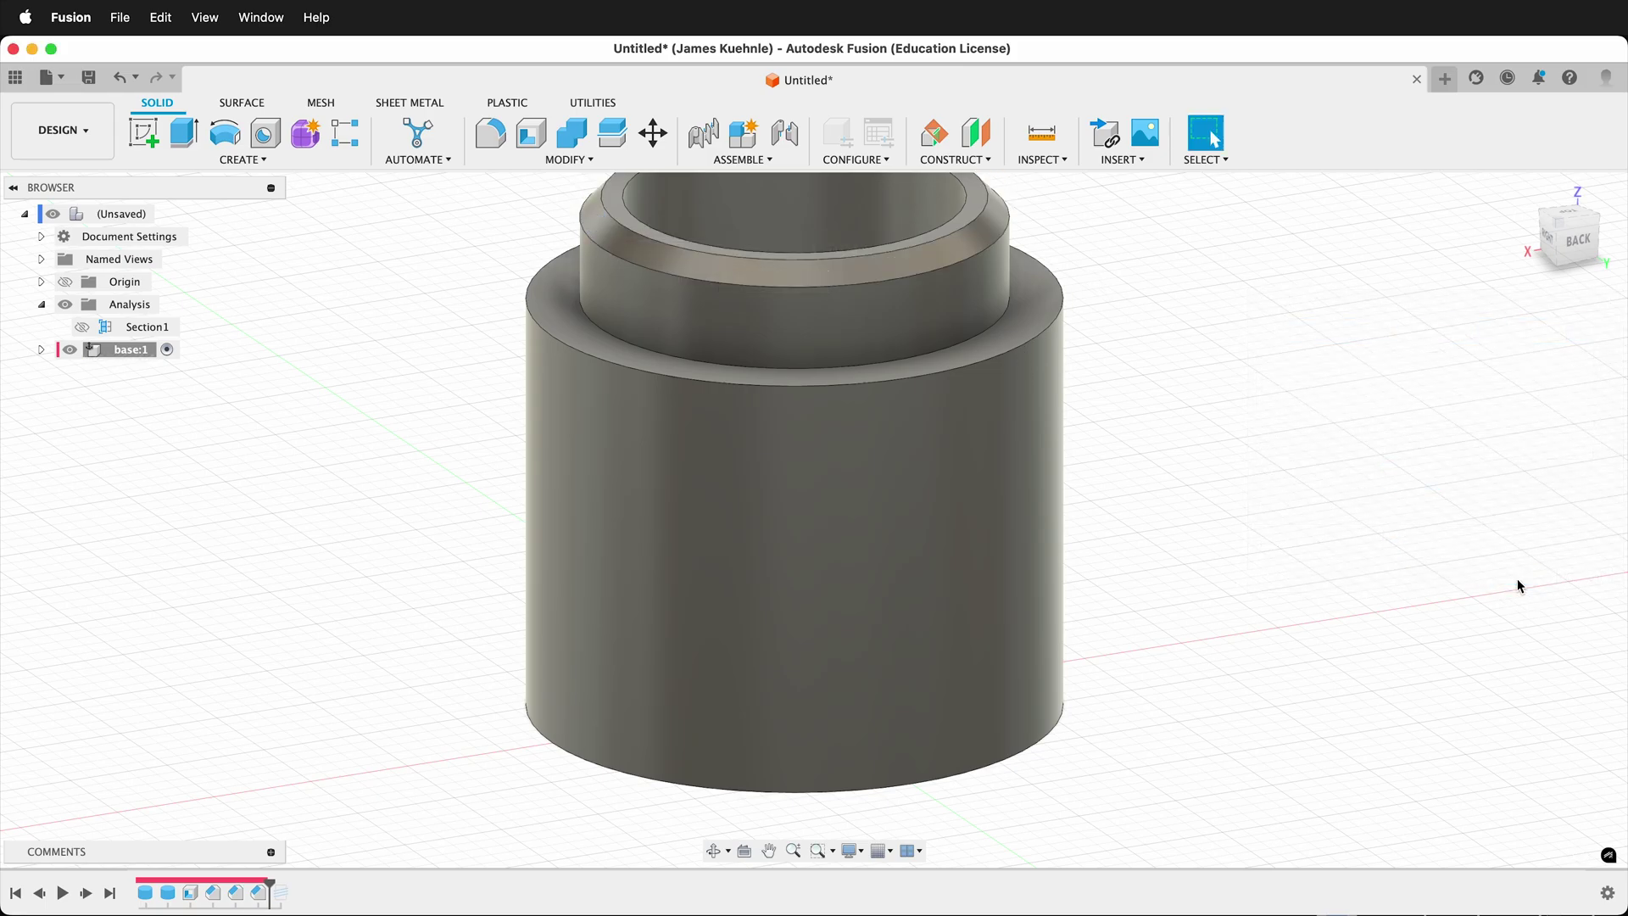
click(88, 893)
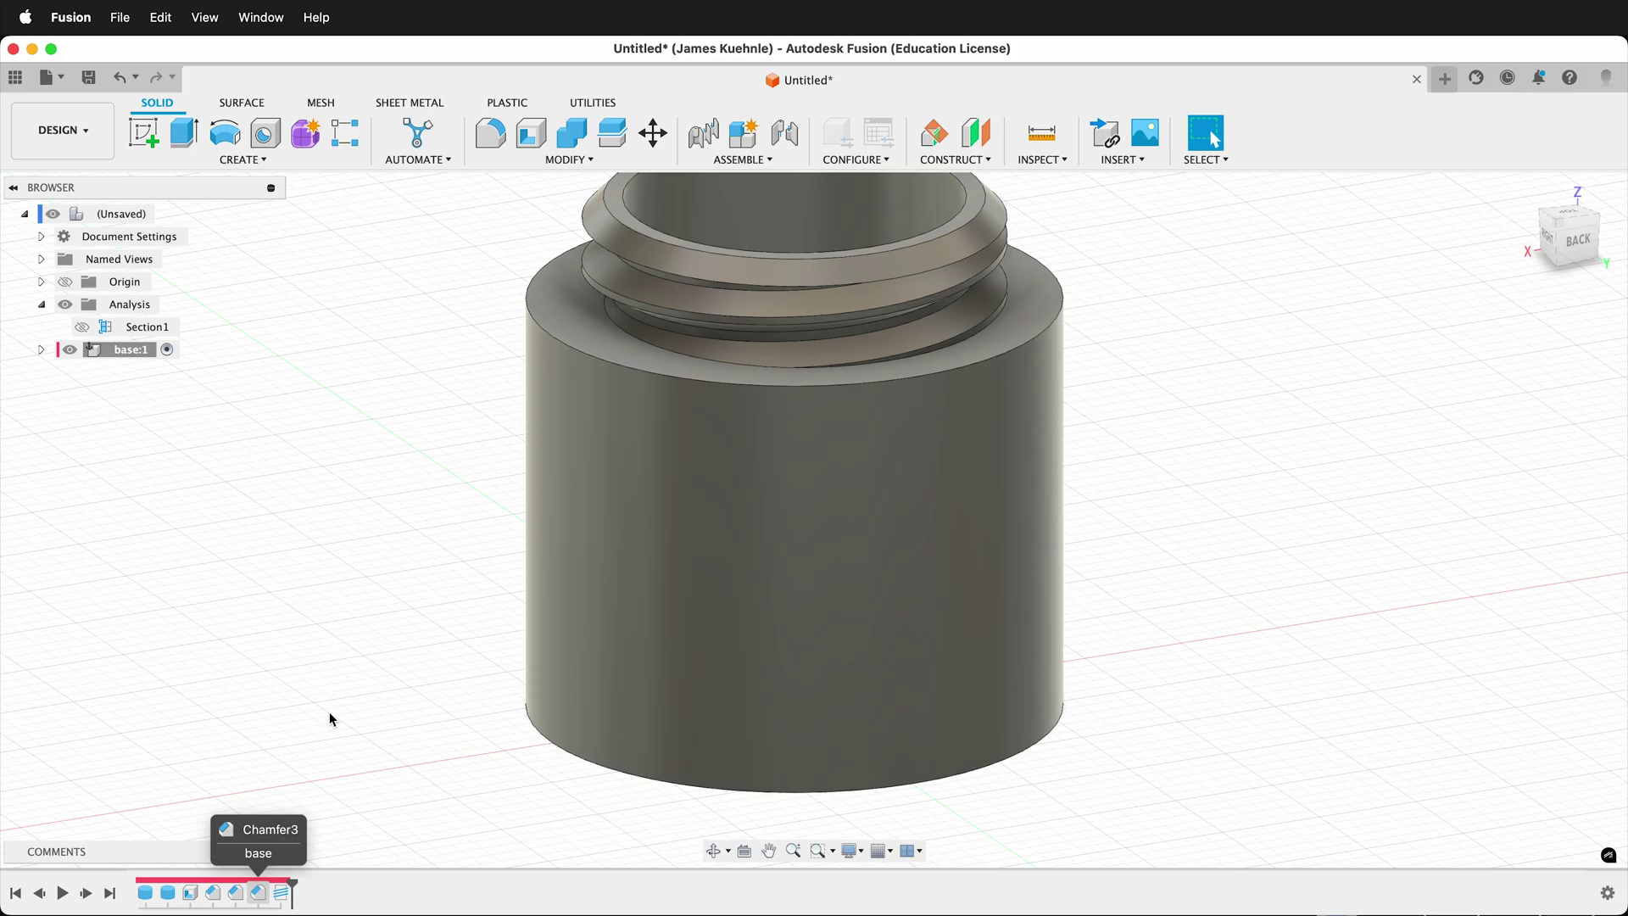
Reorder the neck rim chamfer so it comes after the thread feature in the design history
click(259, 893)
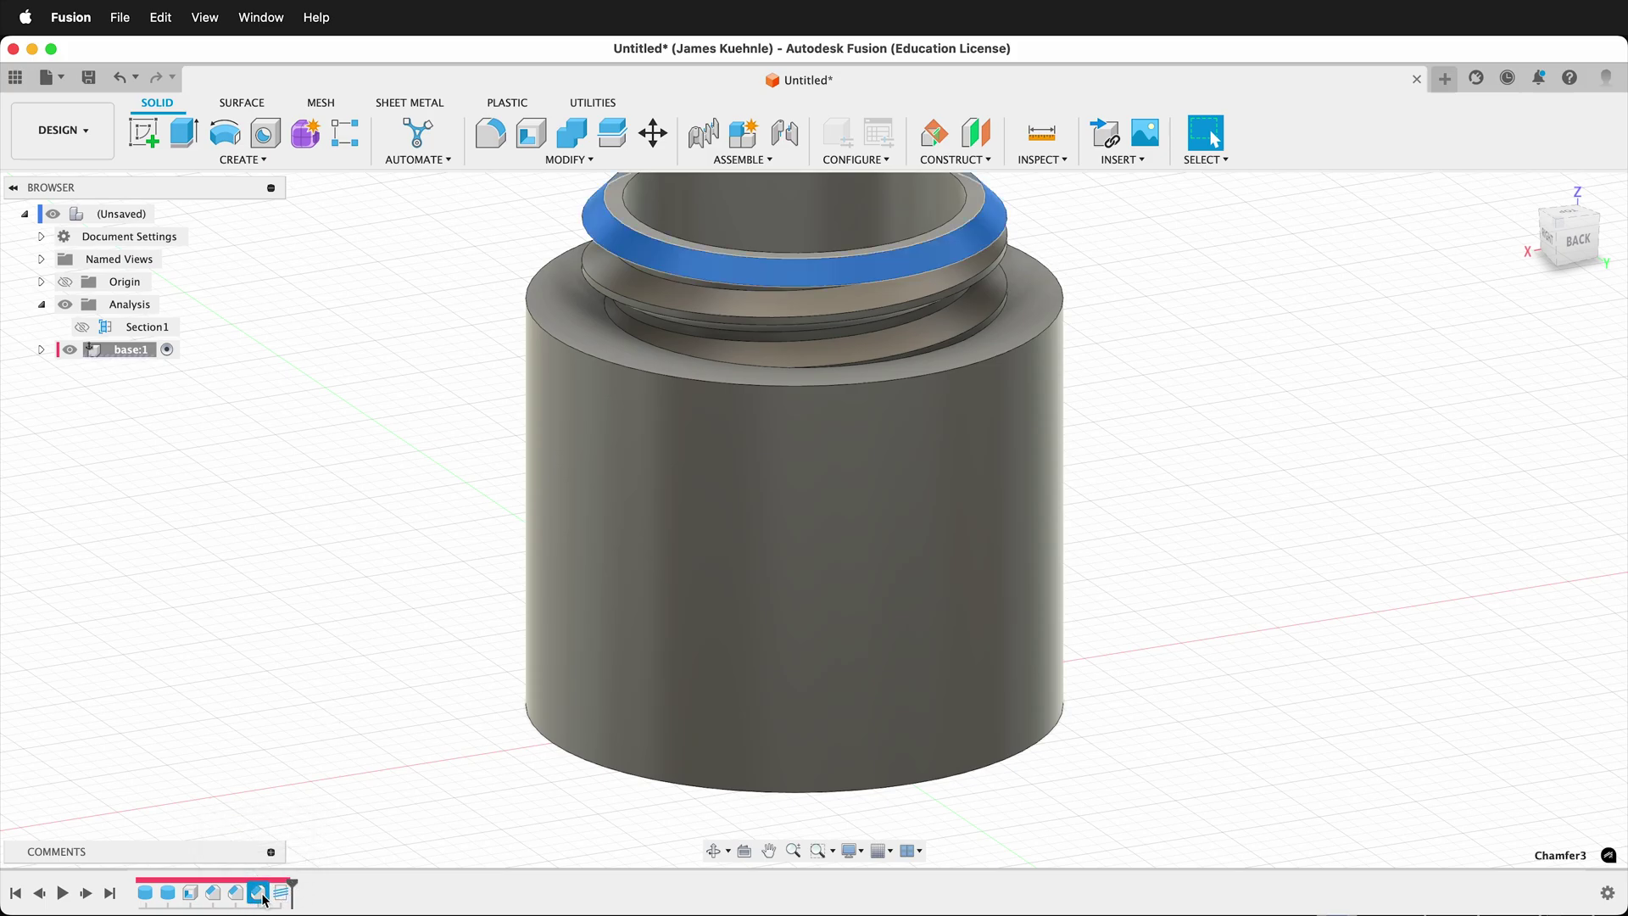
drag(292, 895, 297, 895)
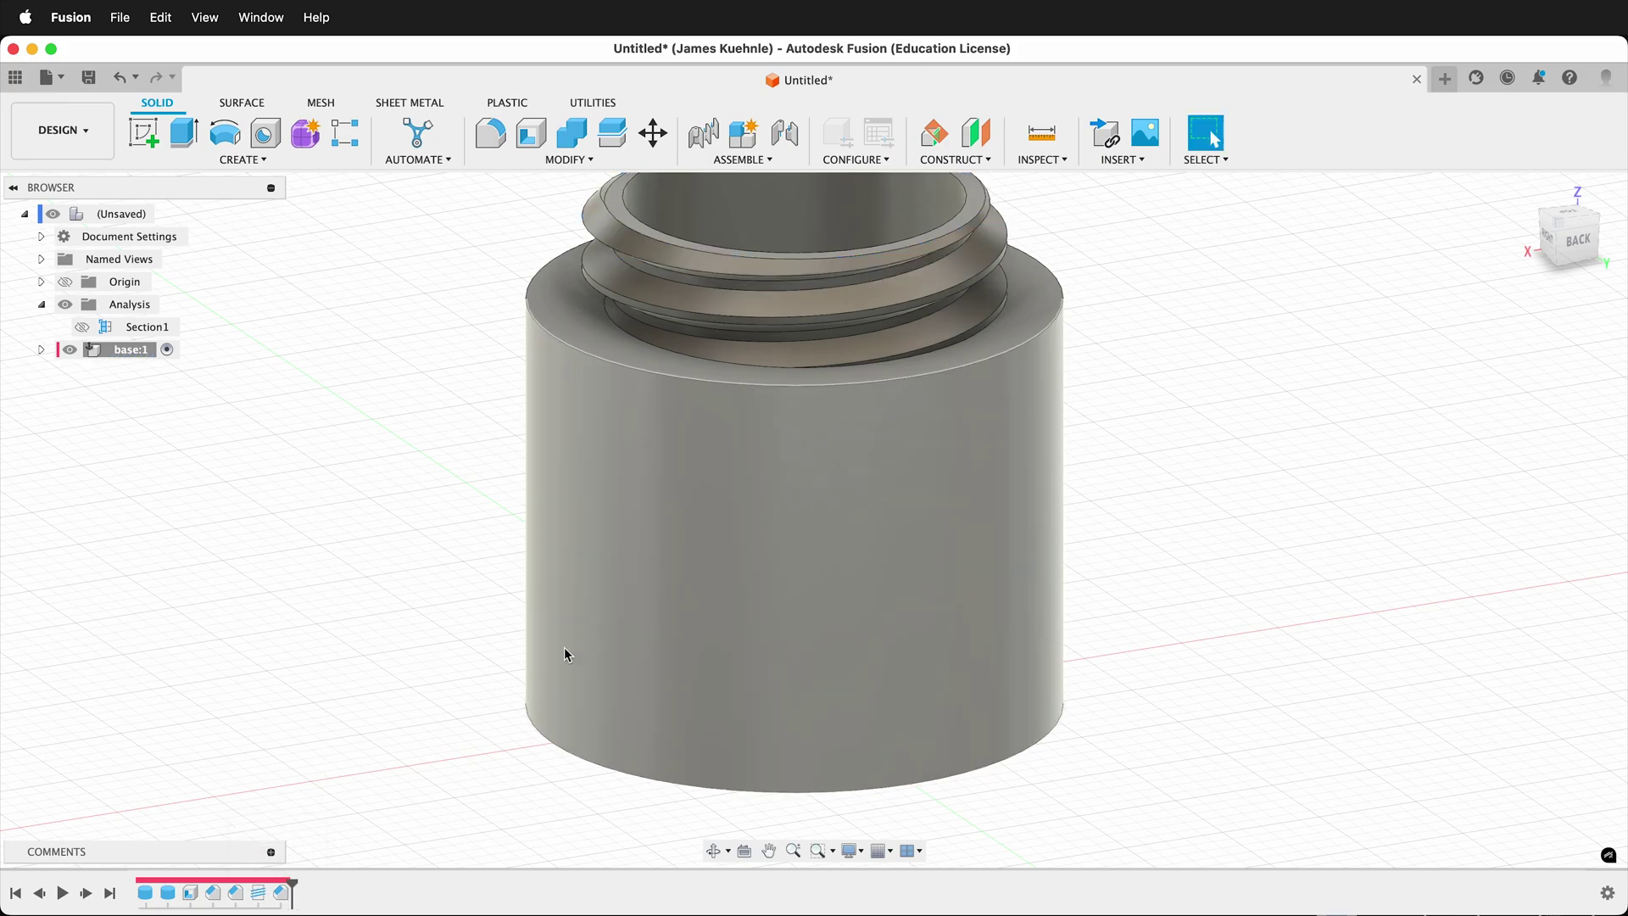
shift+middle_drag(494, 683, 494, 683)
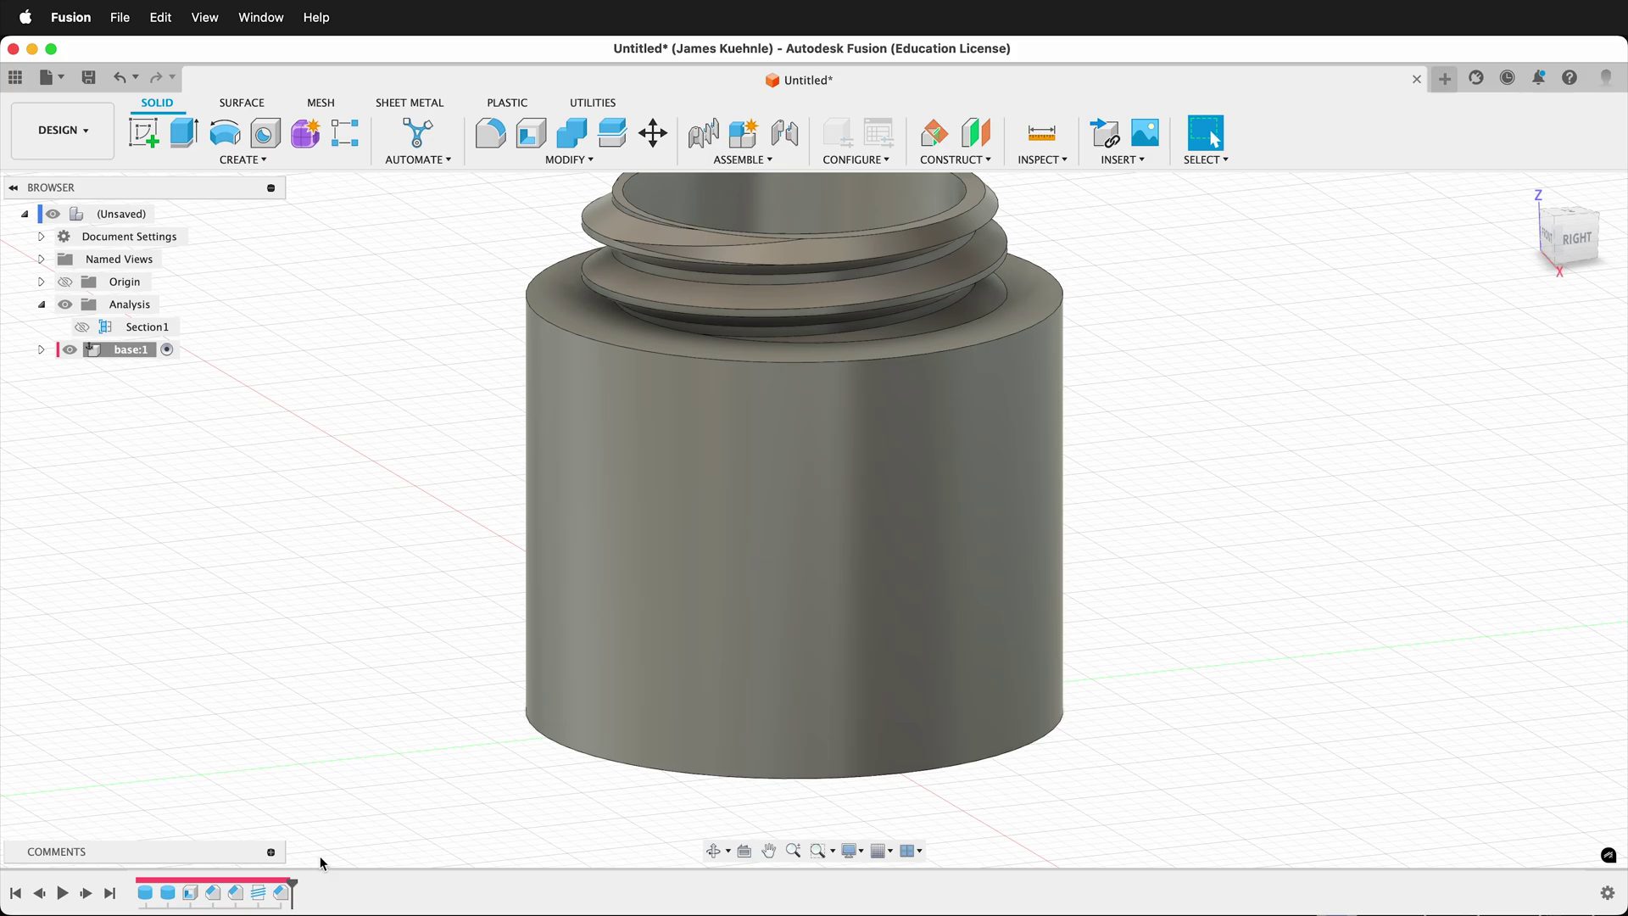
Edit the neck rim chamfer and set its distance to 1.5 mm
right_click(288, 887)
click(407, 714)
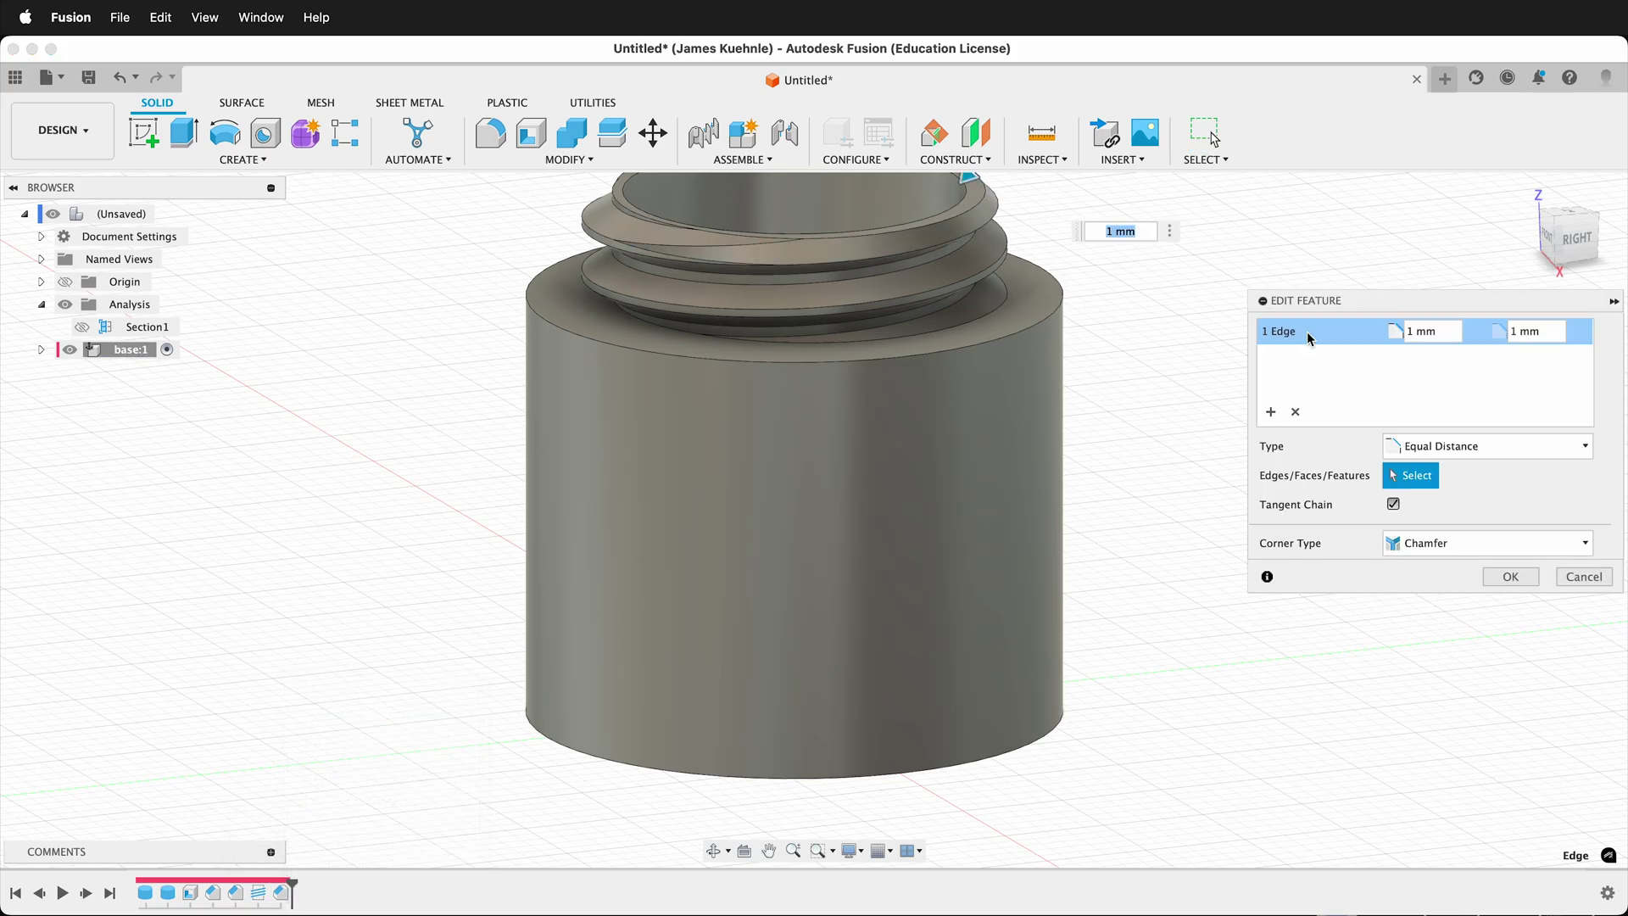
click(1413, 331)
key(Return)
shift+scroll(917, 451, right, 10)
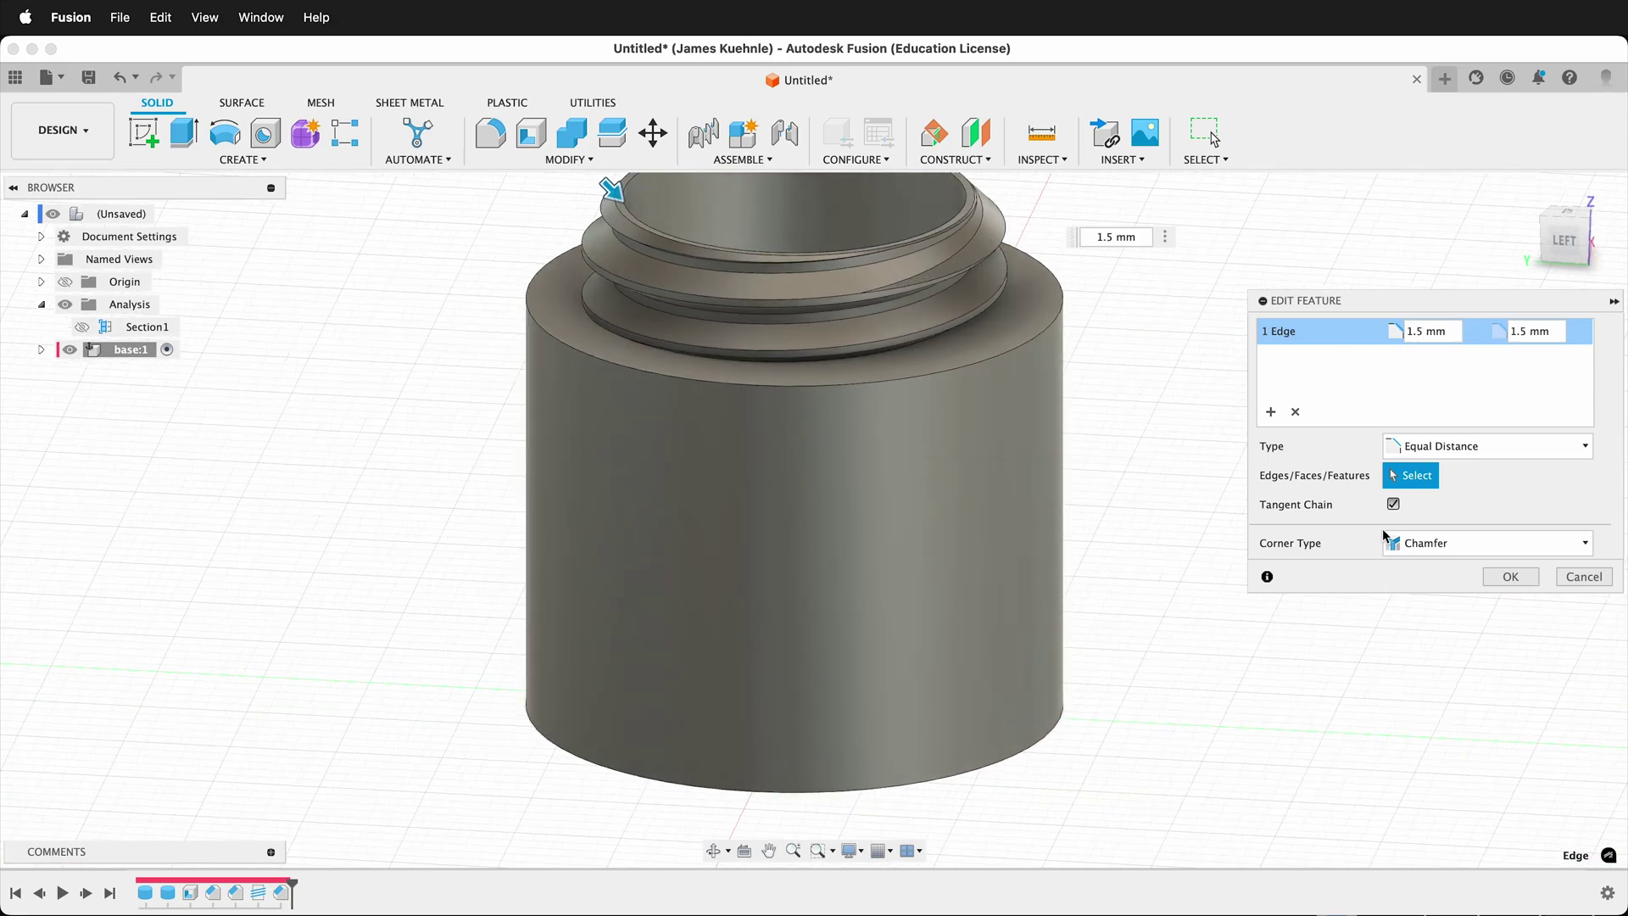
click(1510, 576)
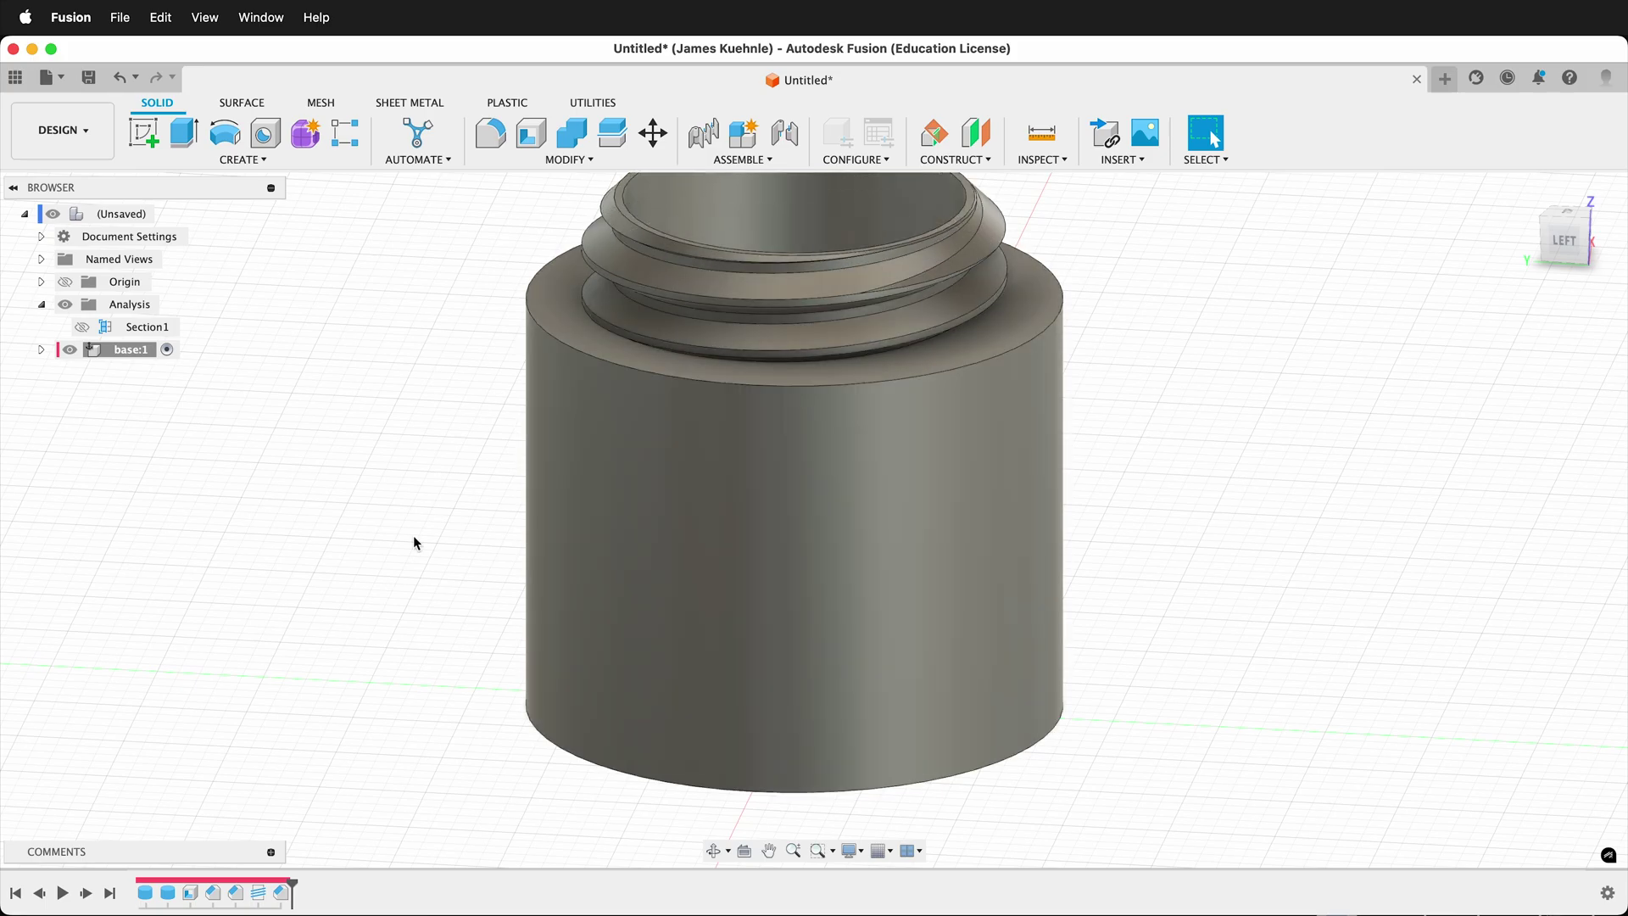
Chamfer the outer edges at the shoulder and the bottom of the jar's body by 0.5 mm
scroll(330, 581, left, 2)
shift+scroll(330, 581, down, 5)
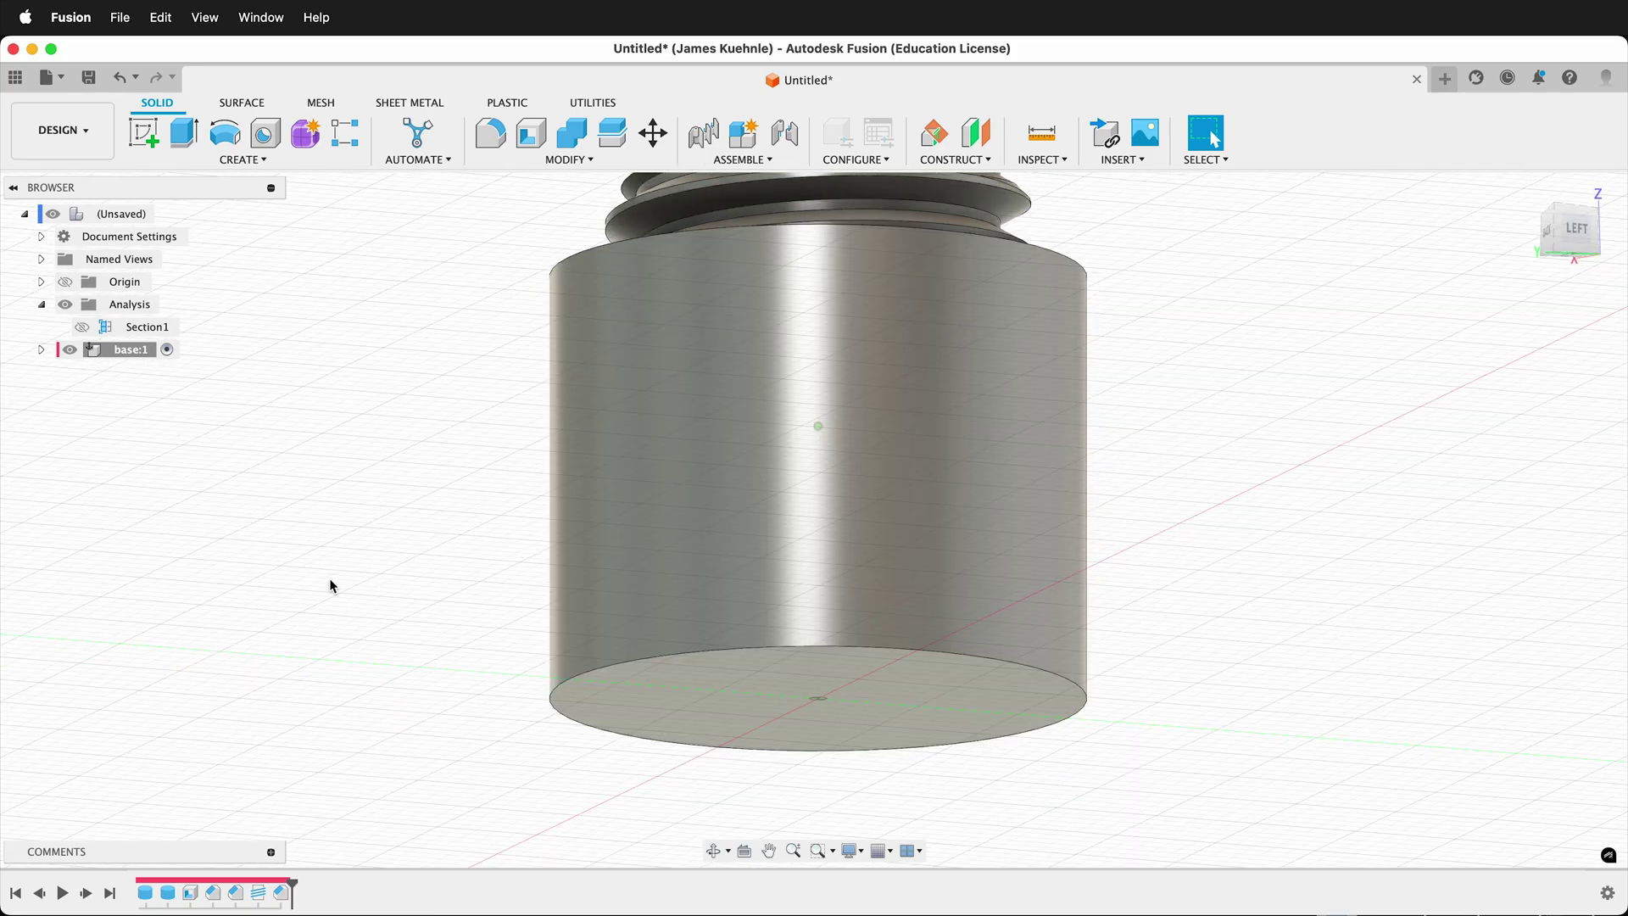
shift+scroll(331, 585, left, 10)
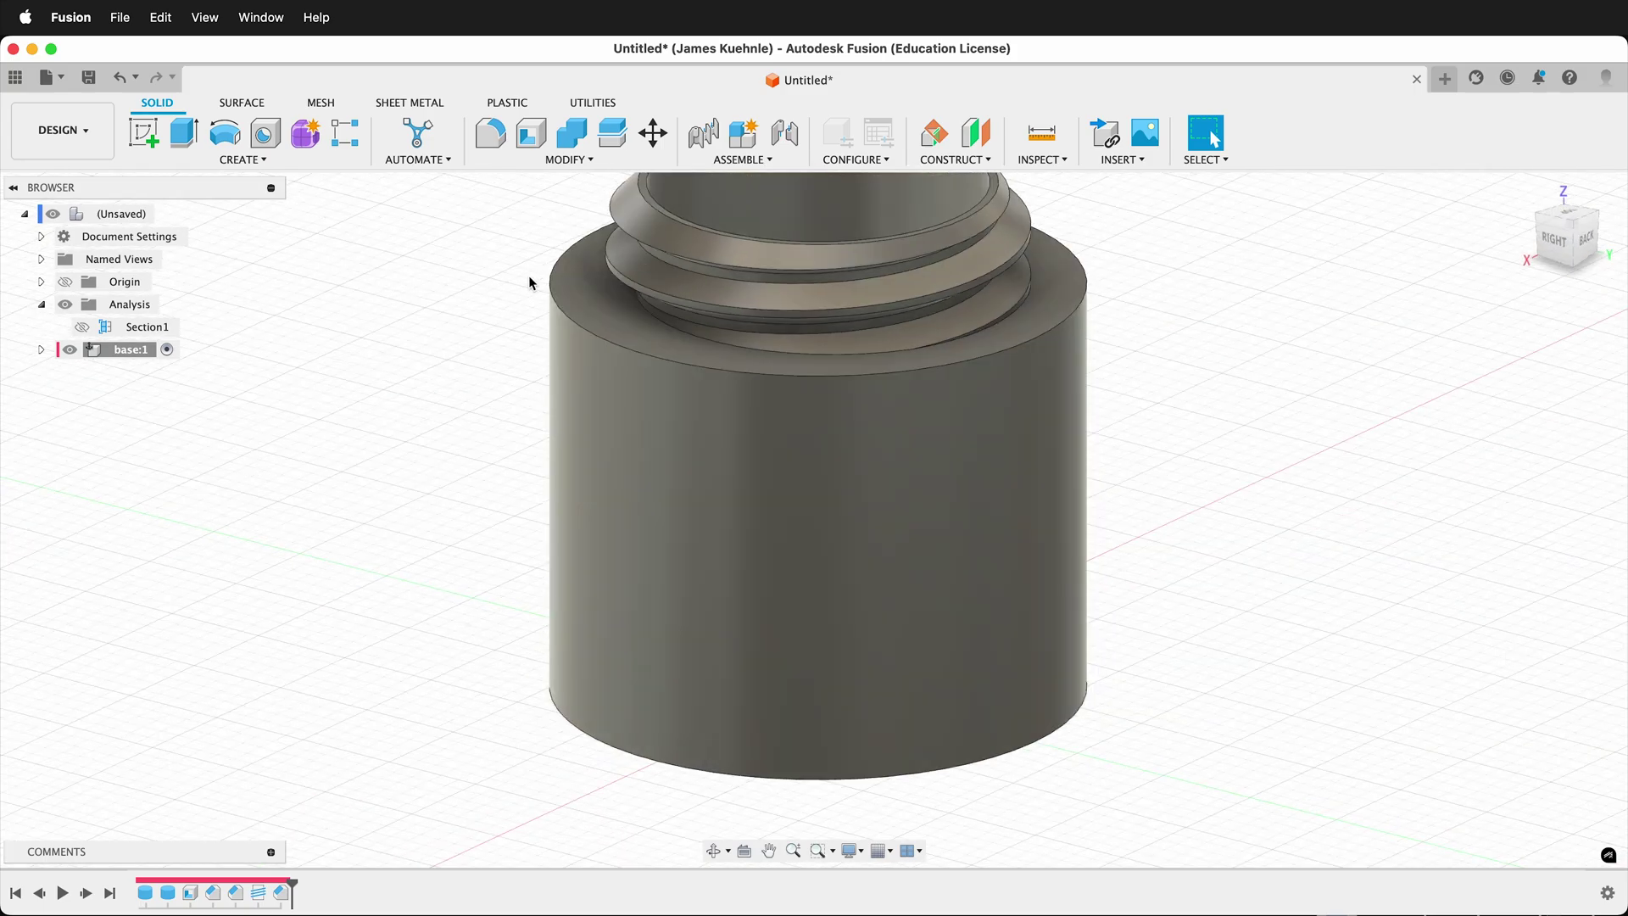
click(566, 160)
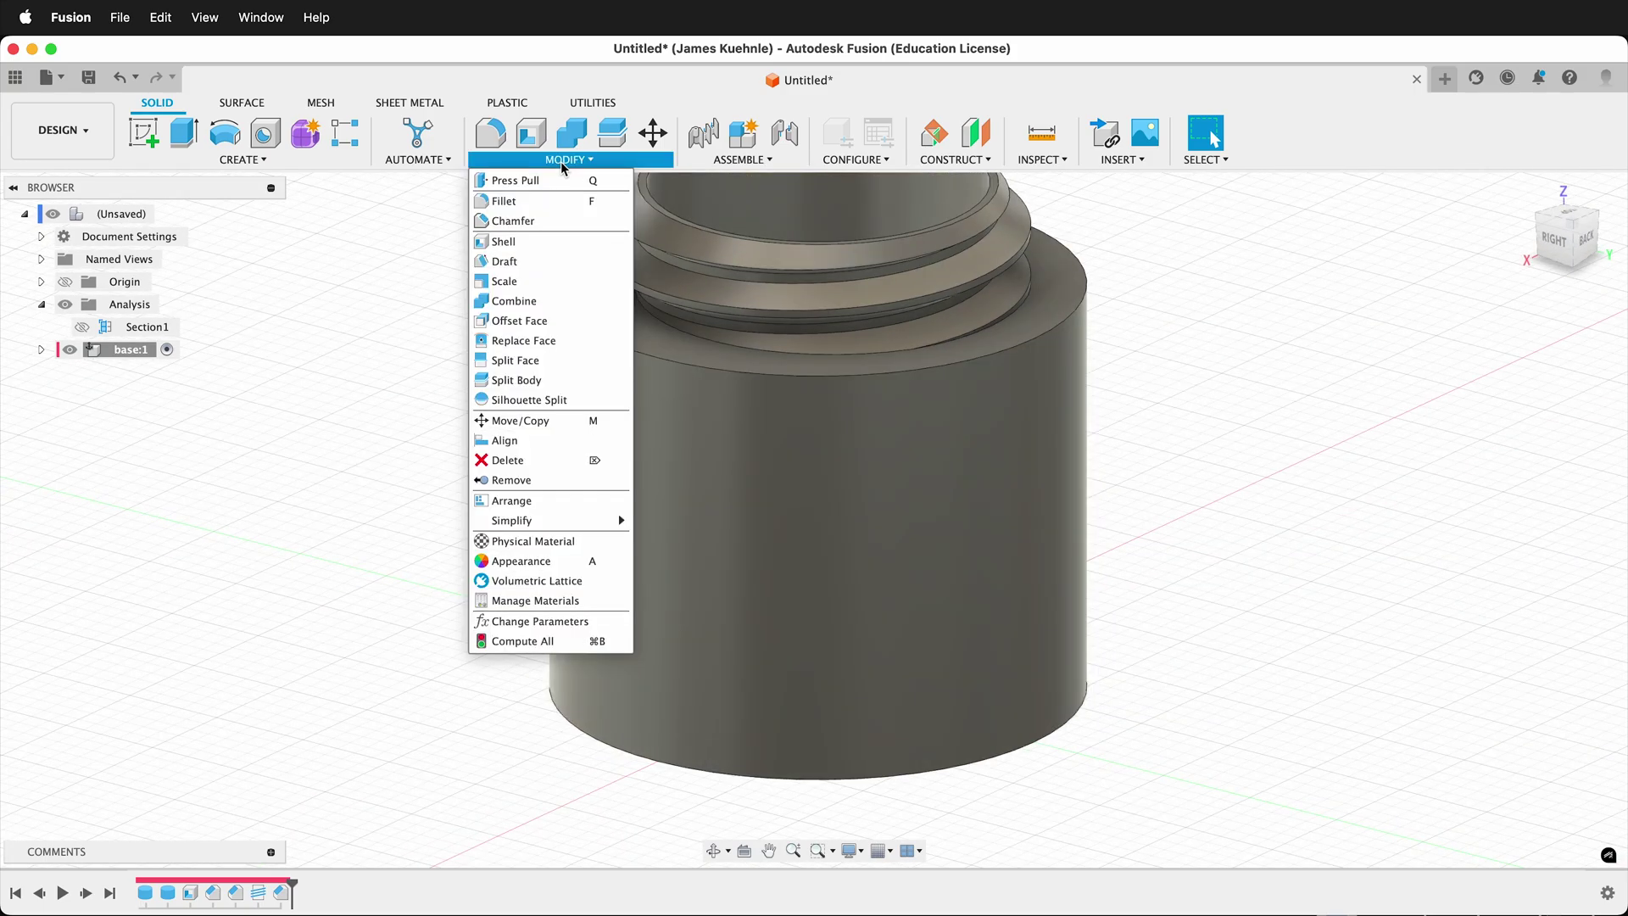
click(505, 220)
click(560, 301)
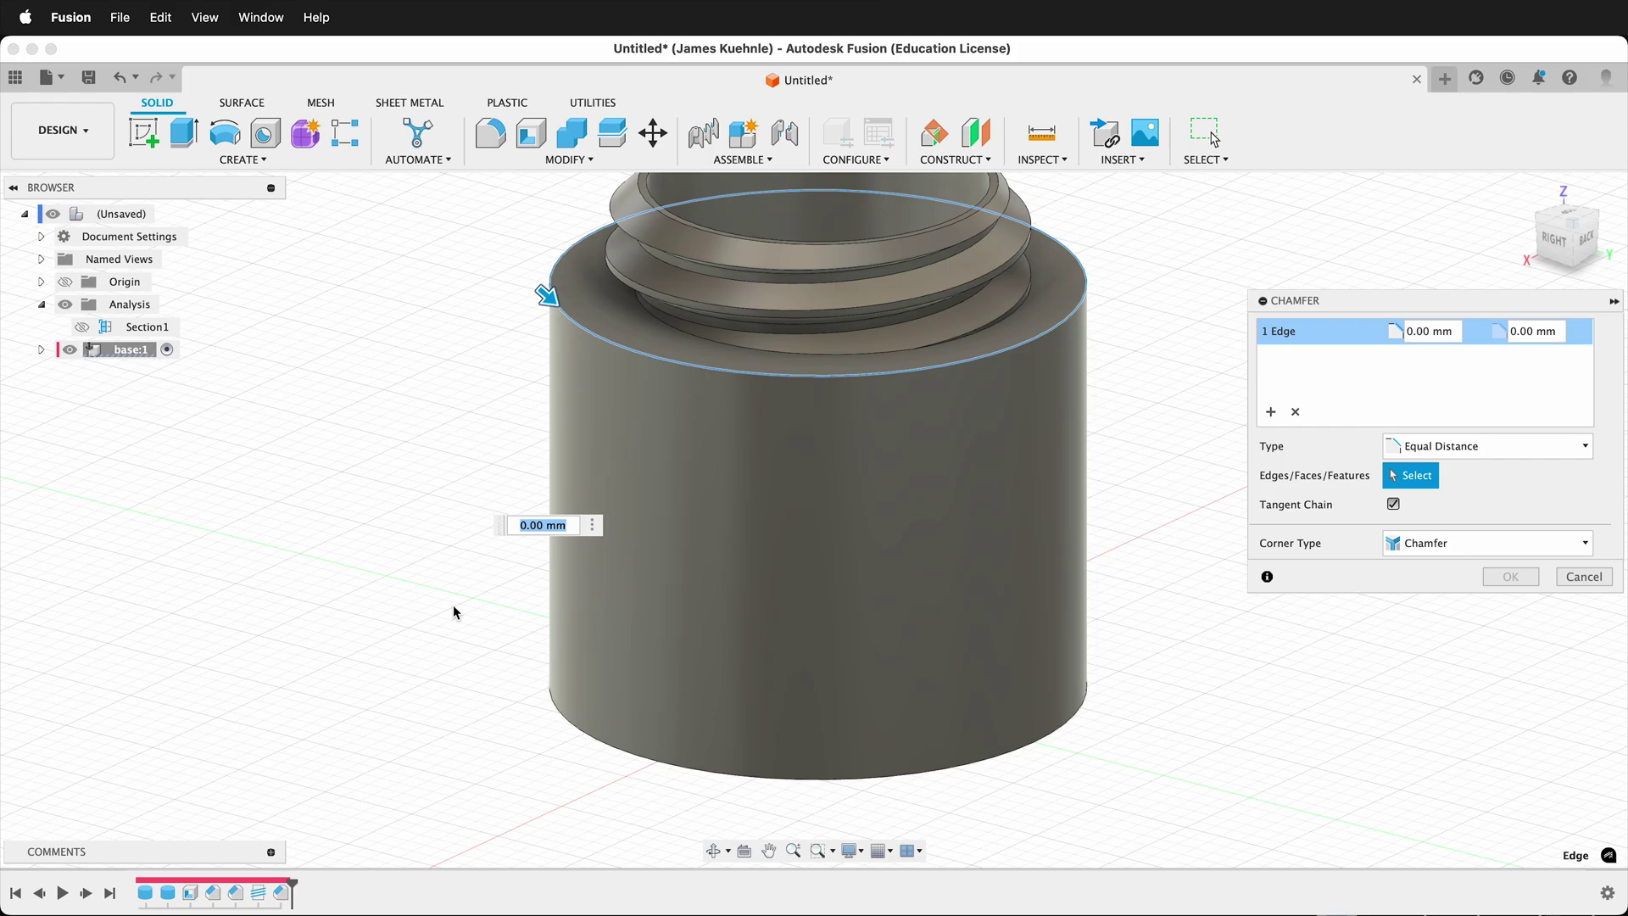
shift+scroll(454, 611, down, 5)
click(591, 735)
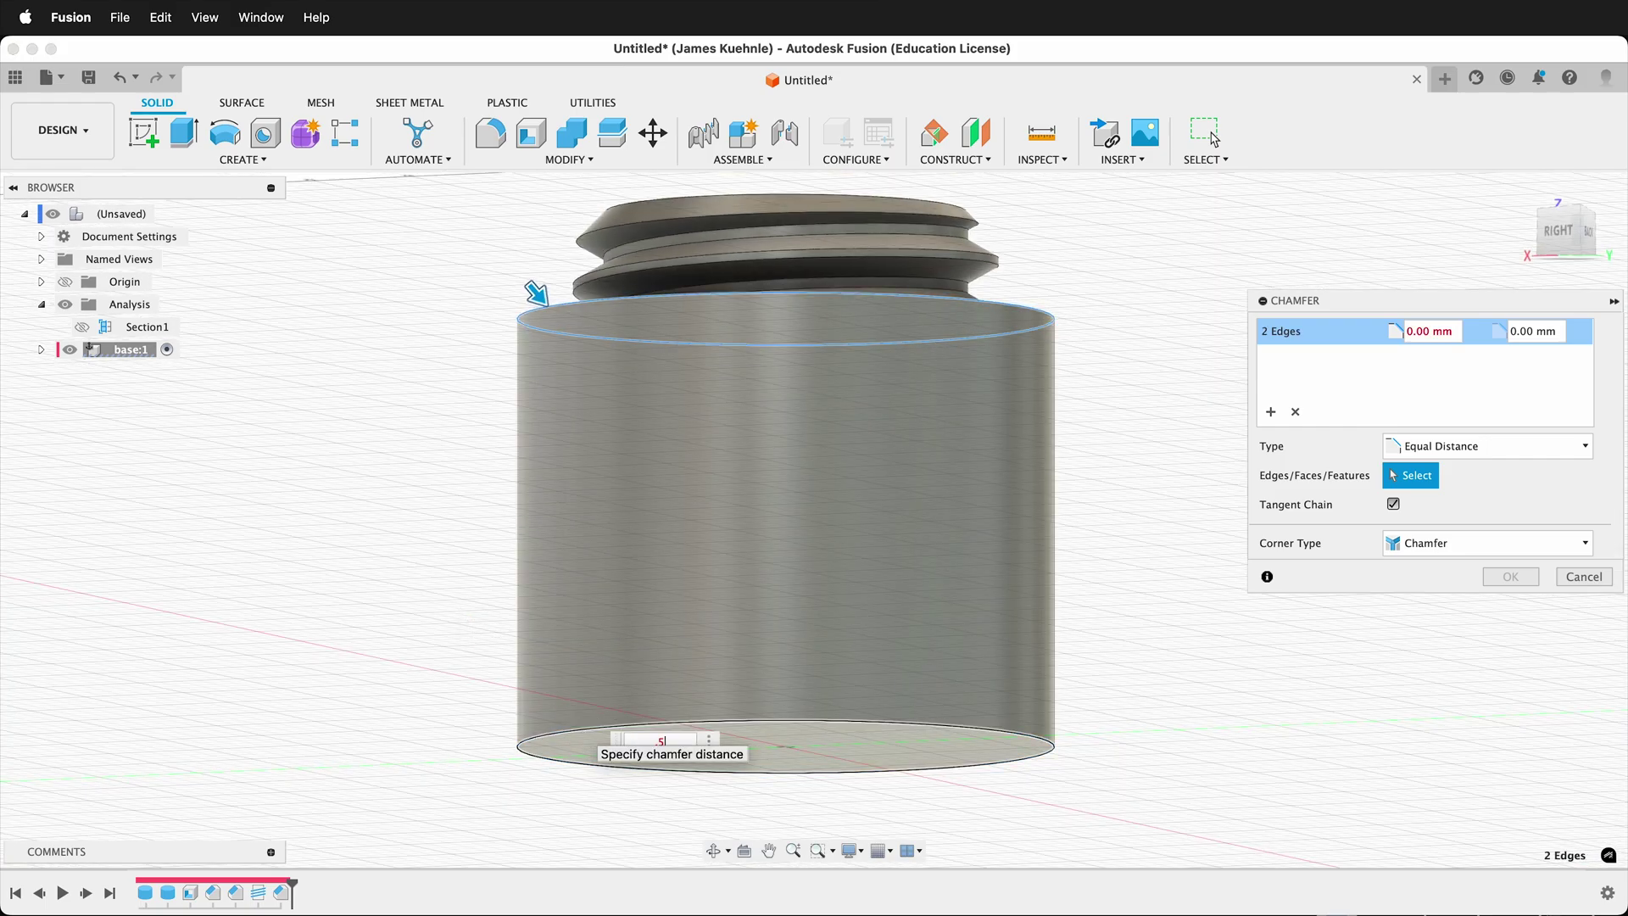
text(.5)
key(Return)
Examine the chamfered body and threaded neck from the sides and from above
shift+scroll(893, 571, up, 5)
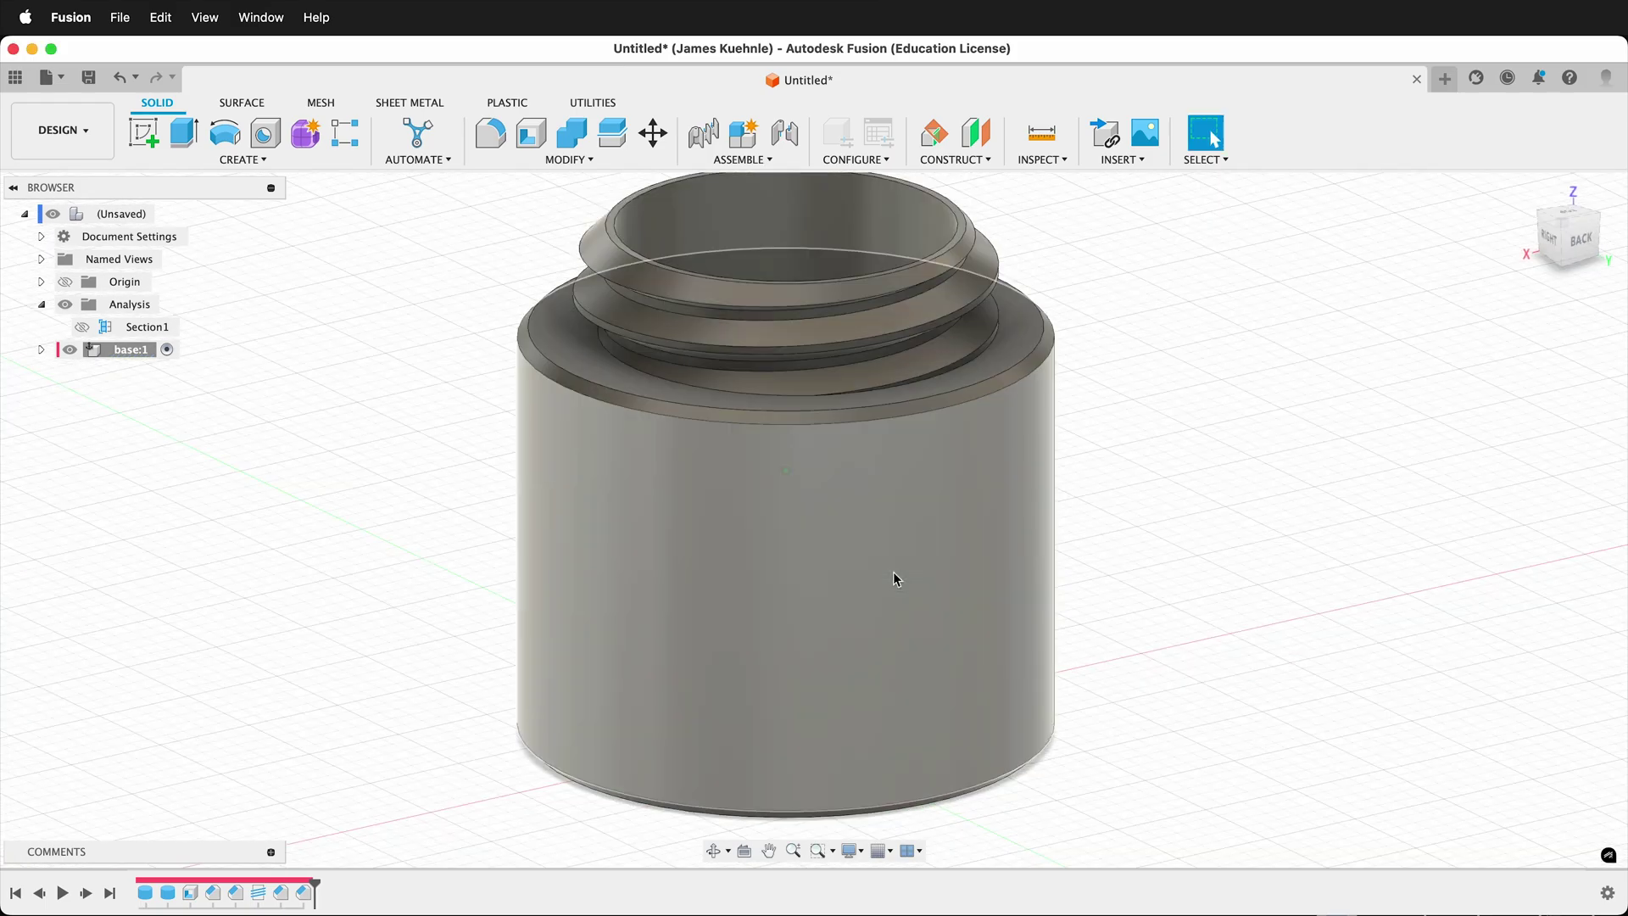
shift+scroll(893, 572, right, 10)
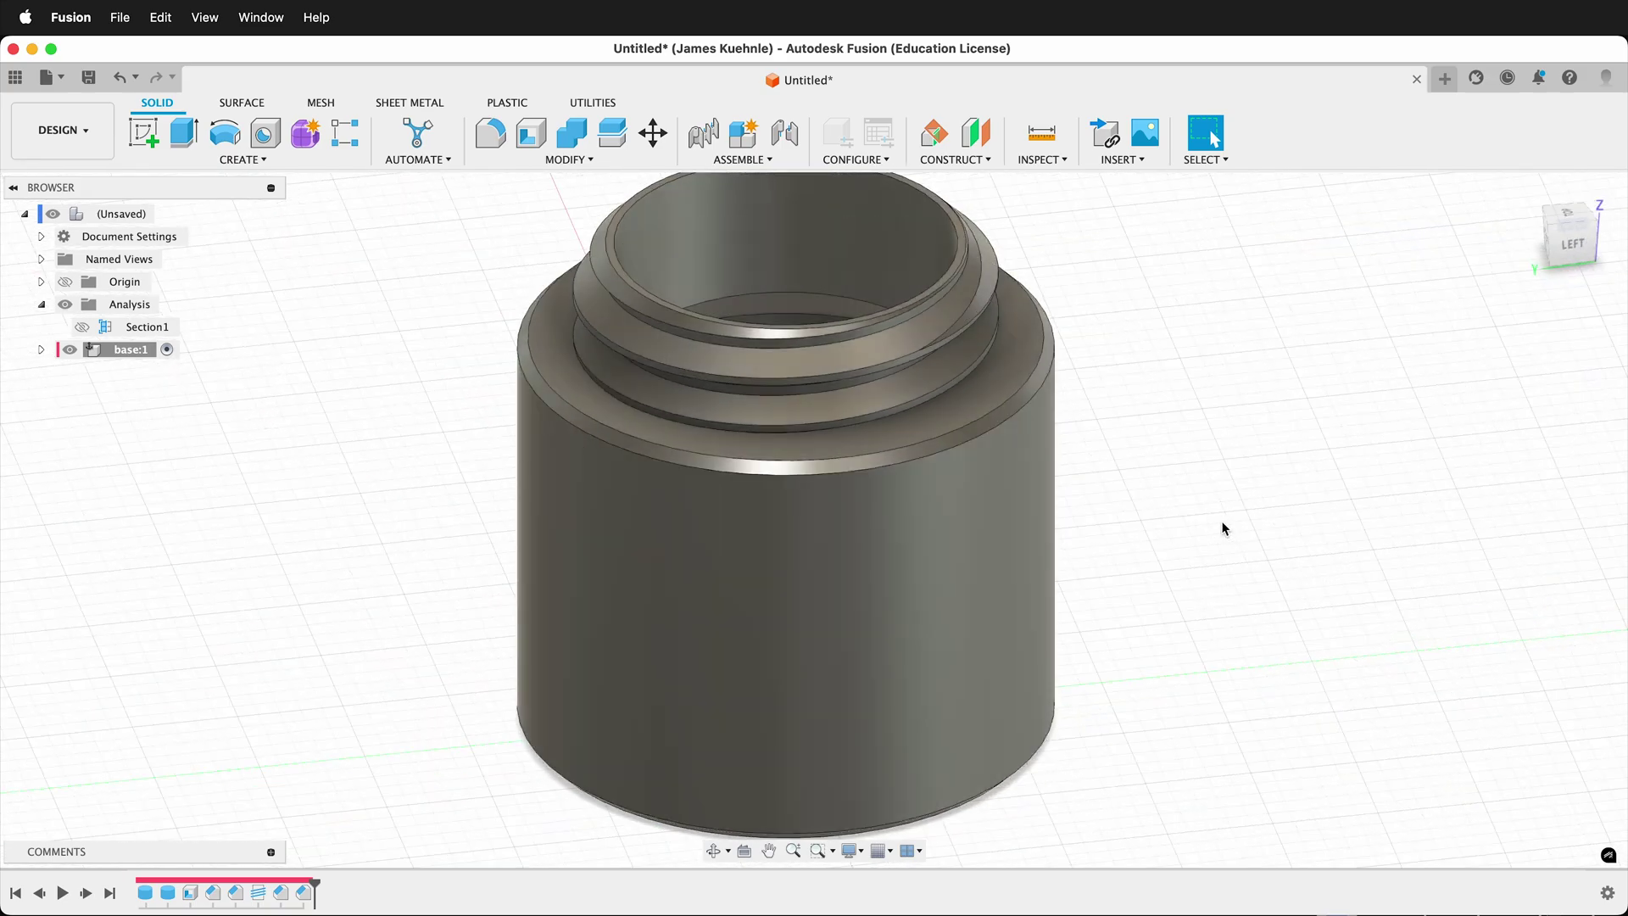
shift+scroll(1222, 527, up, 10)
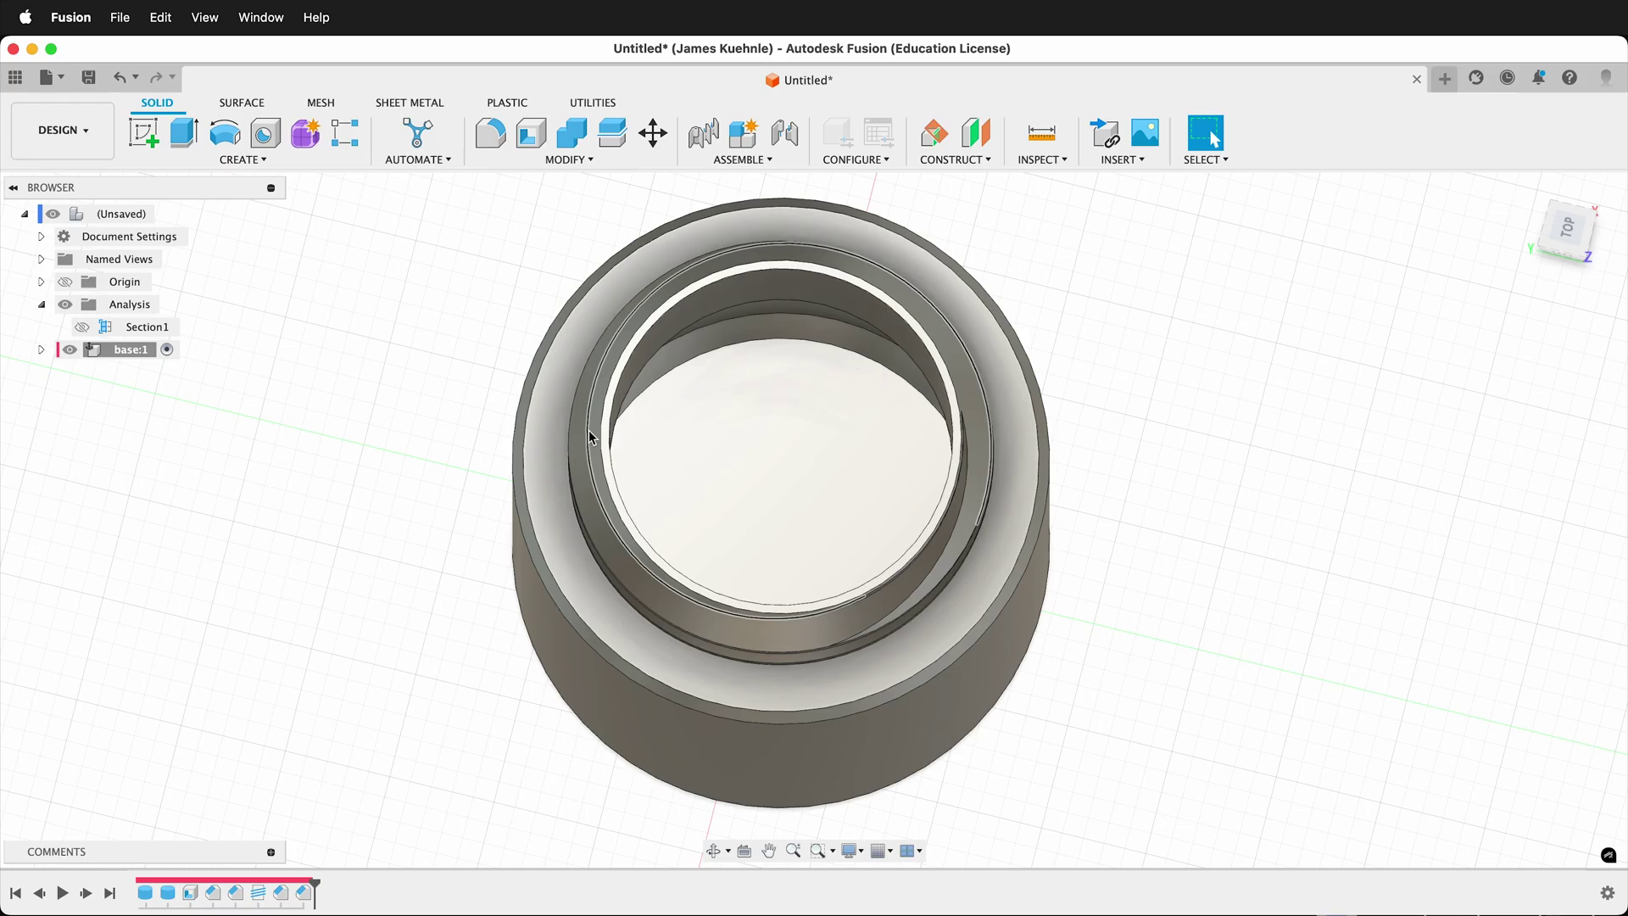
shift+scroll(1216, 526, down, 10)
shift+scroll(1216, 526, down, 10)
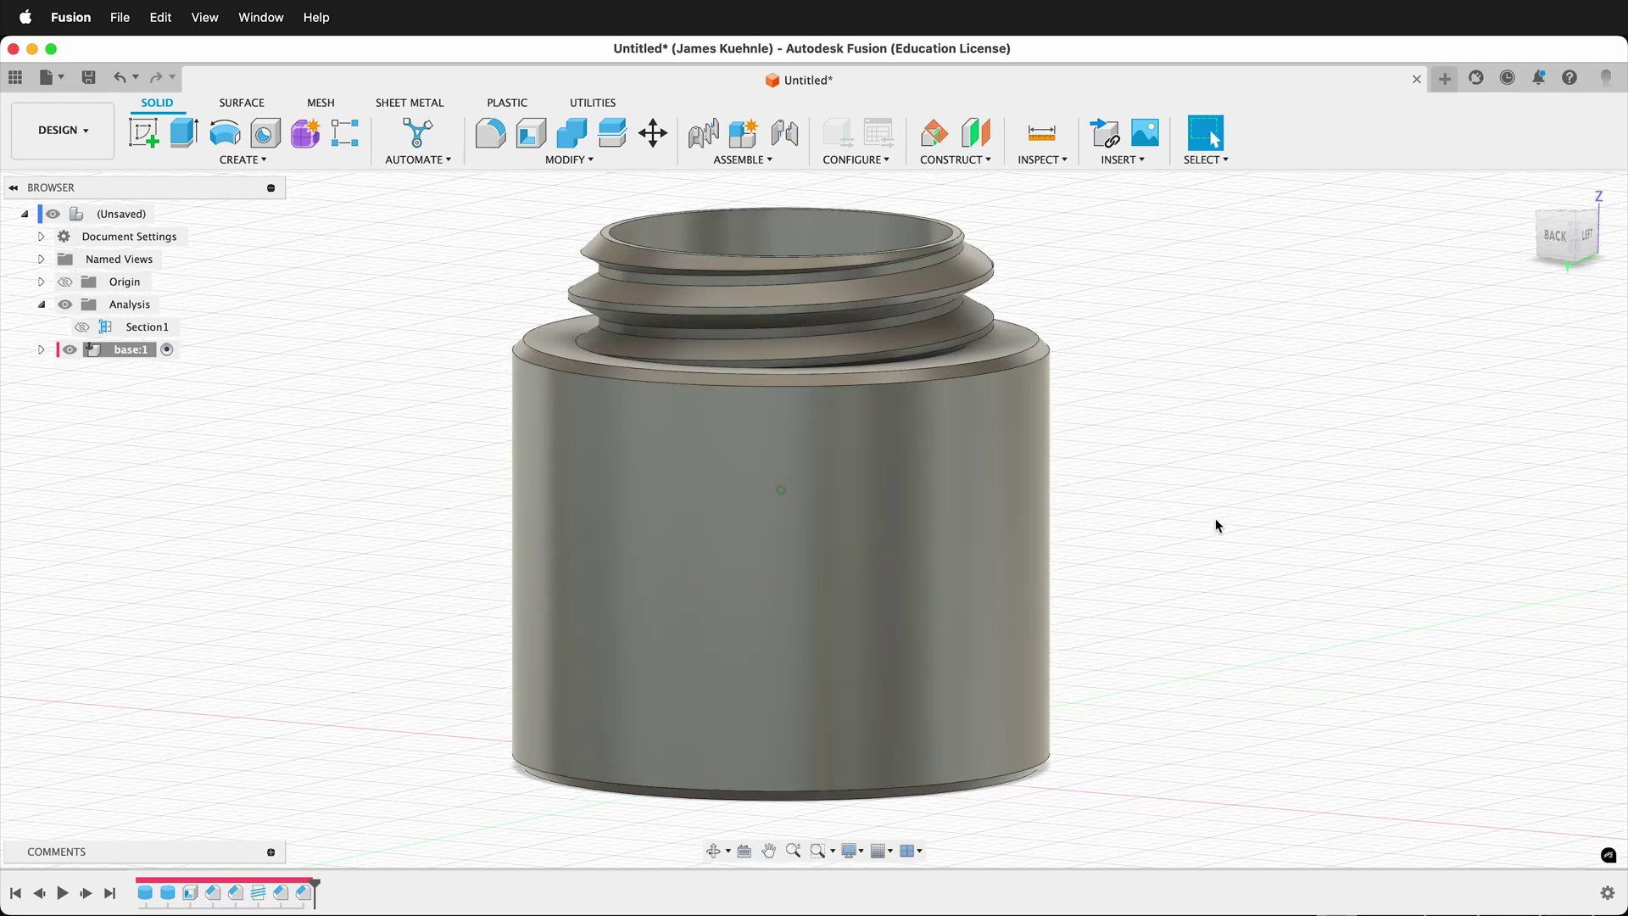
shift+scroll(1215, 525, up, 10)
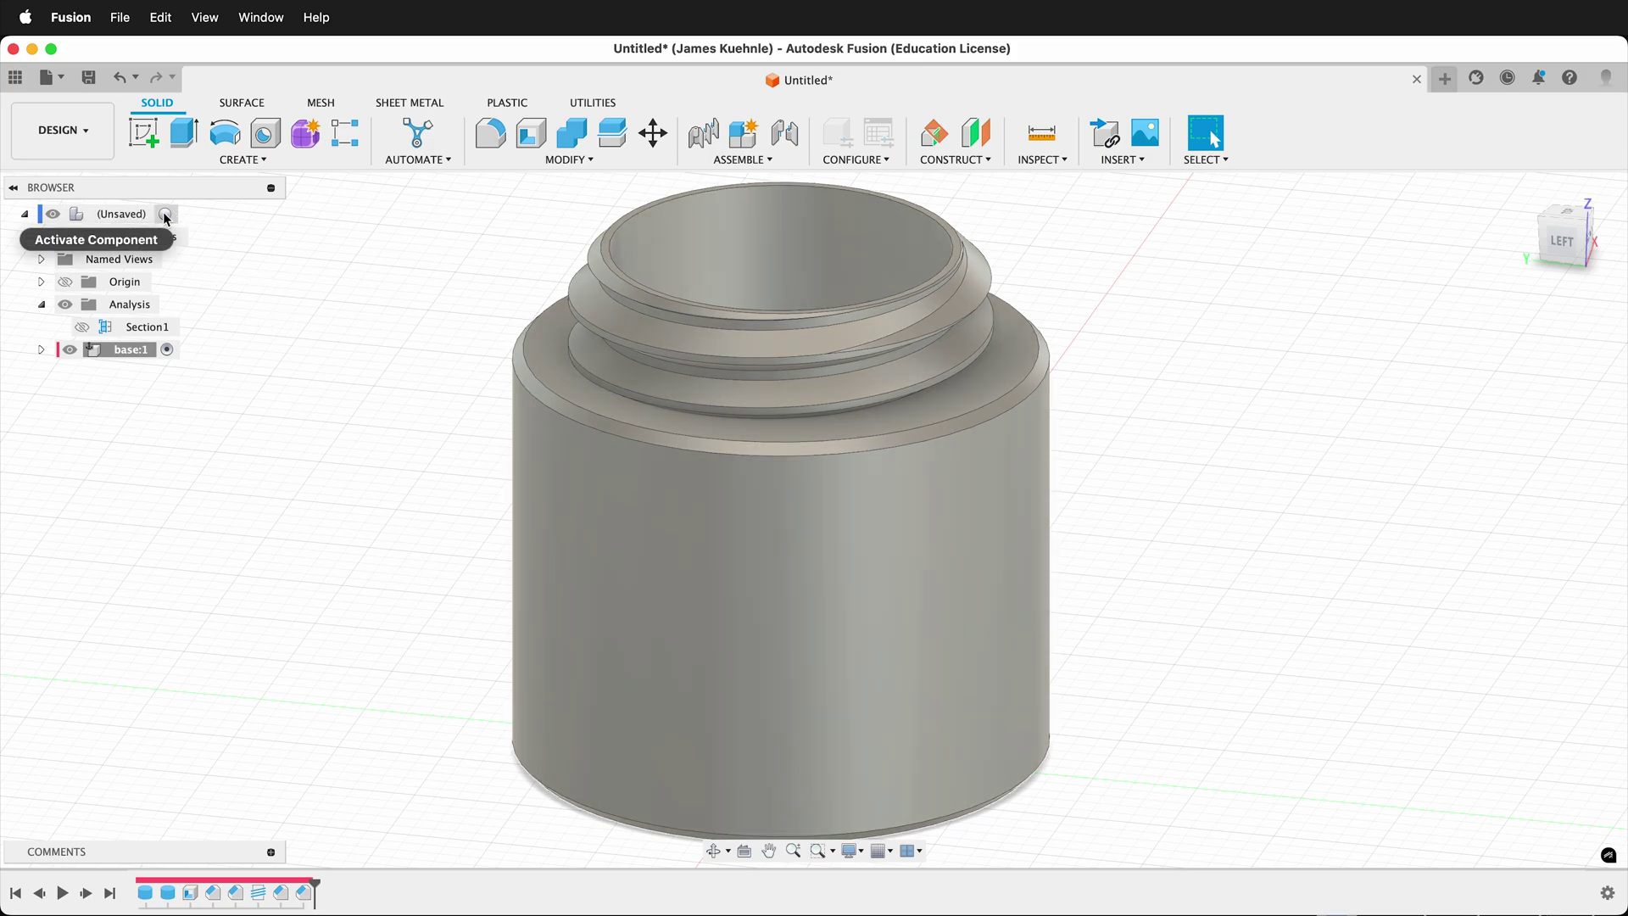
Activate the top-level component and create an internal standard component named Lid under it
click(165, 215)
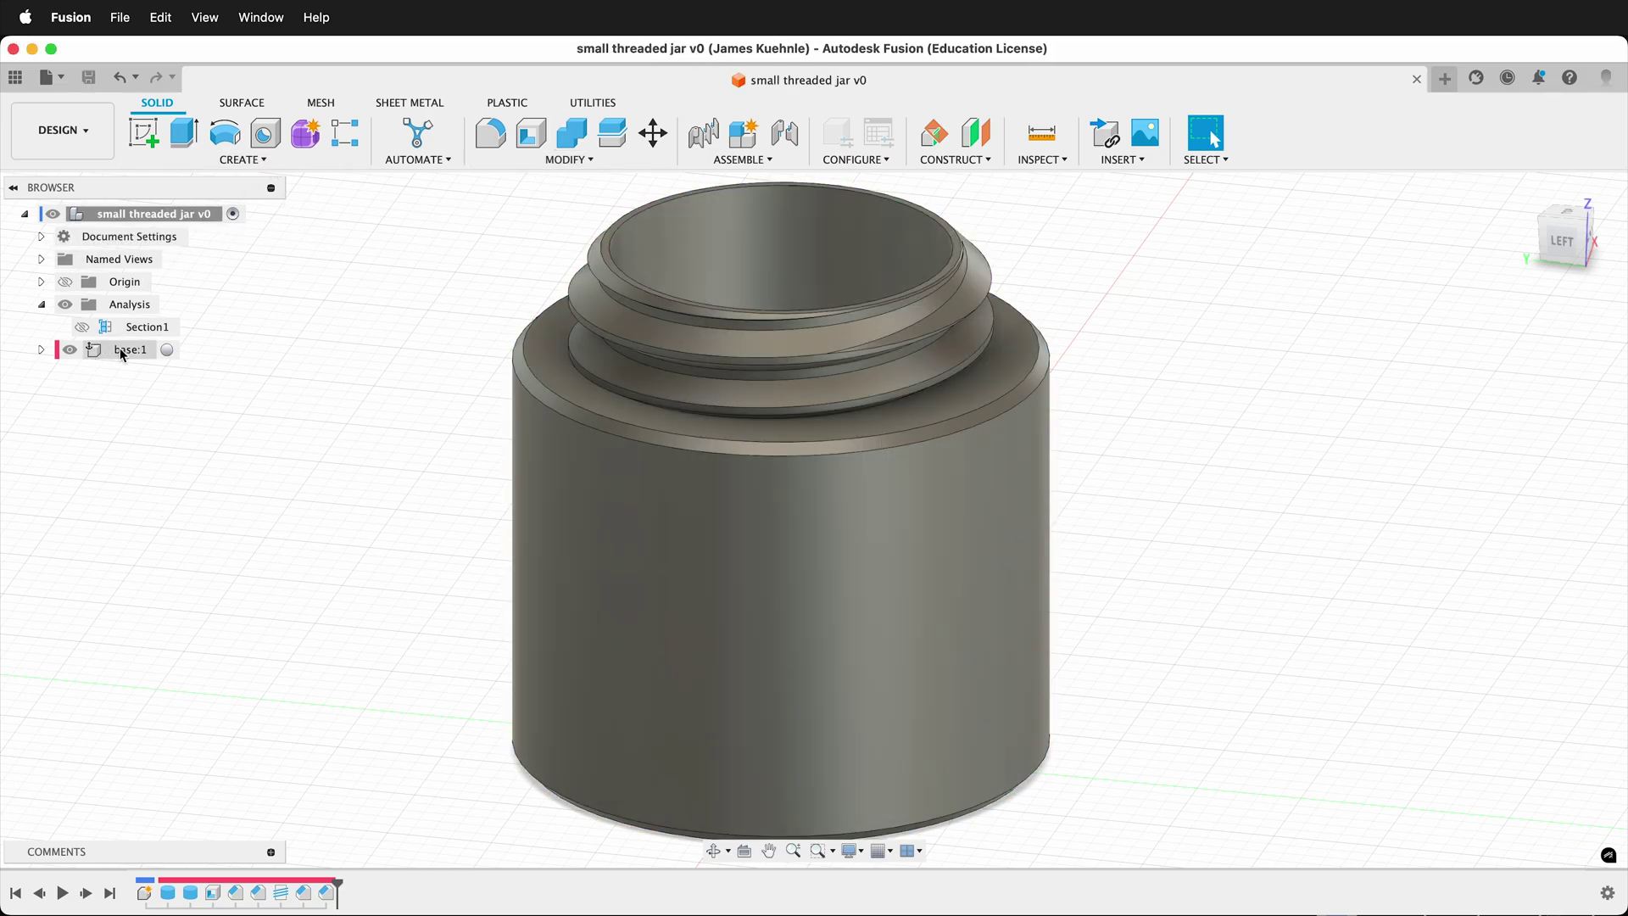
click(168, 350)
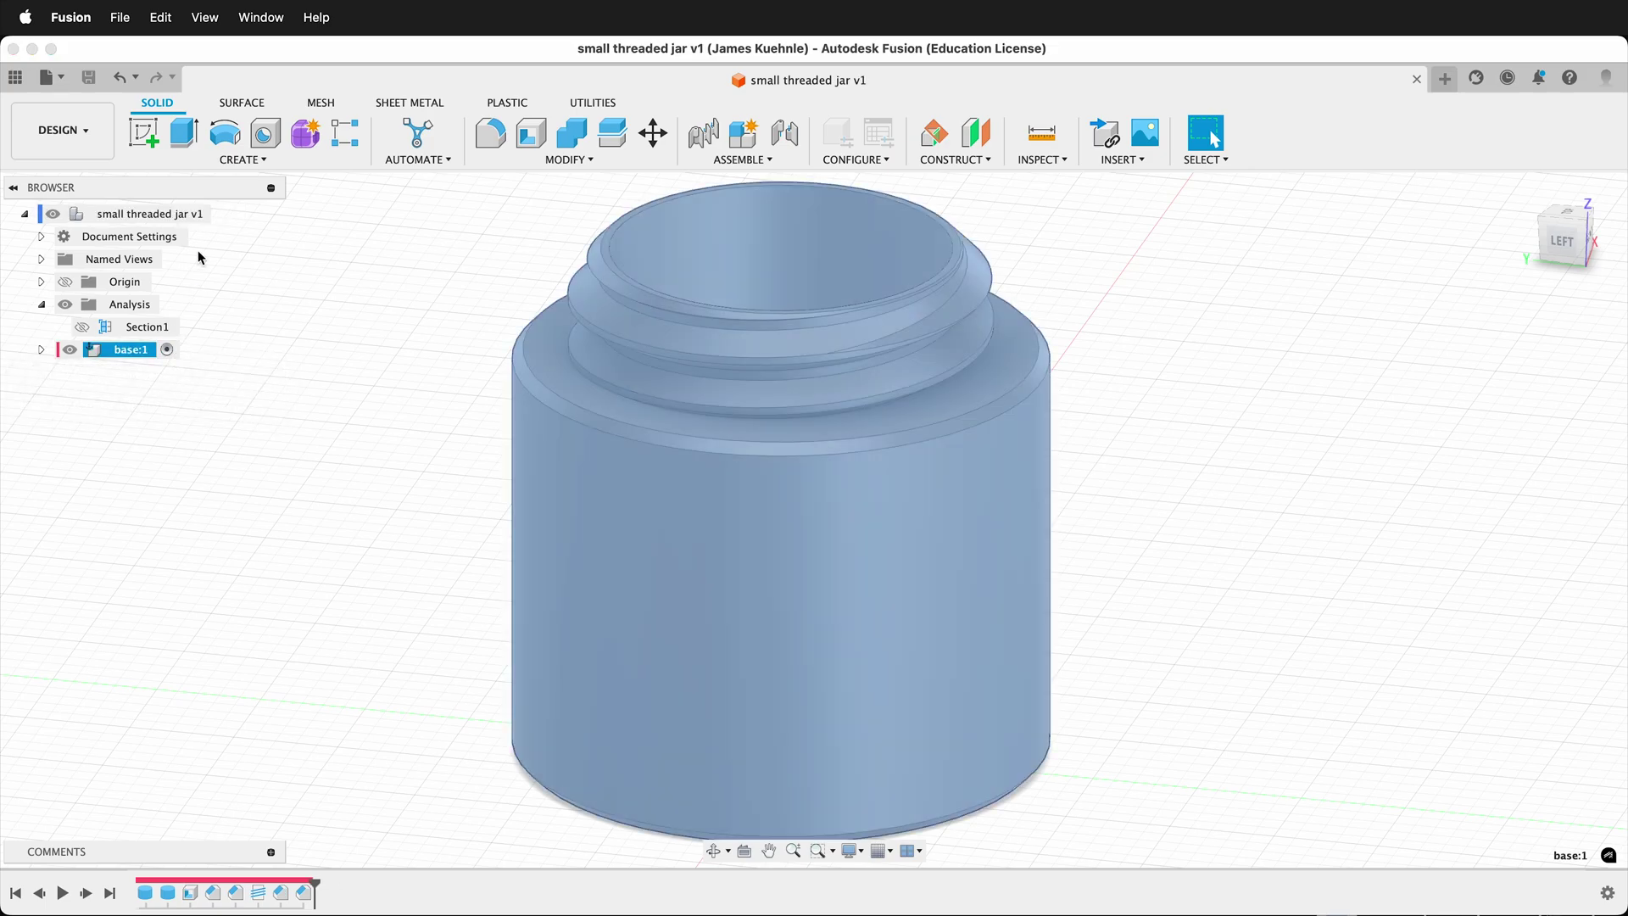
double_click(200, 212)
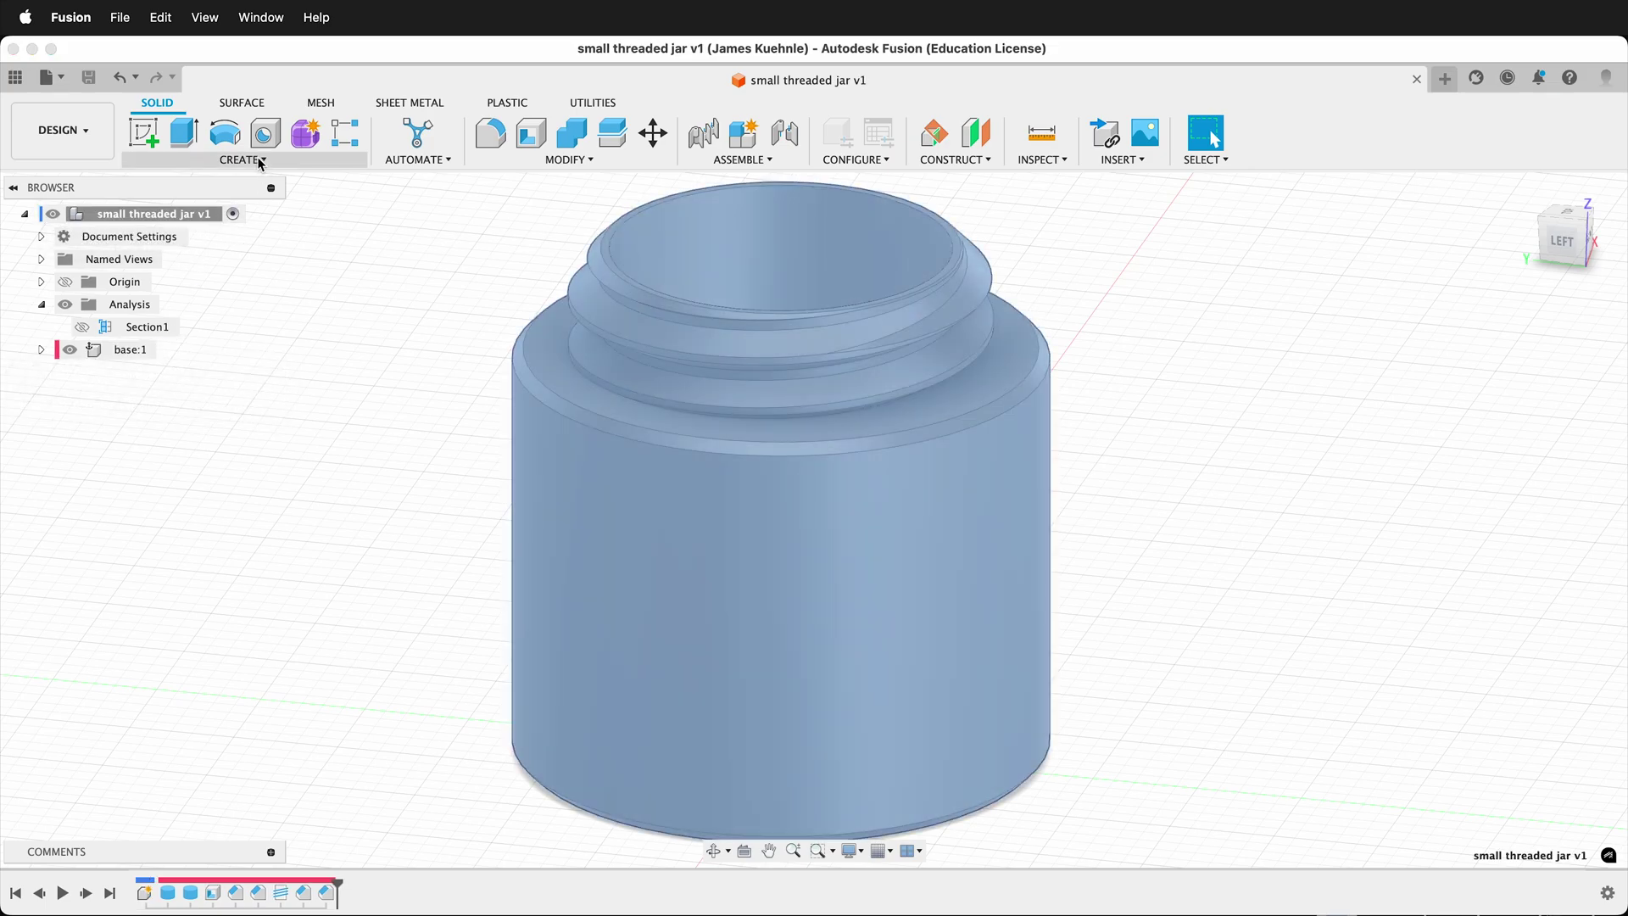
click(260, 162)
click(238, 175)
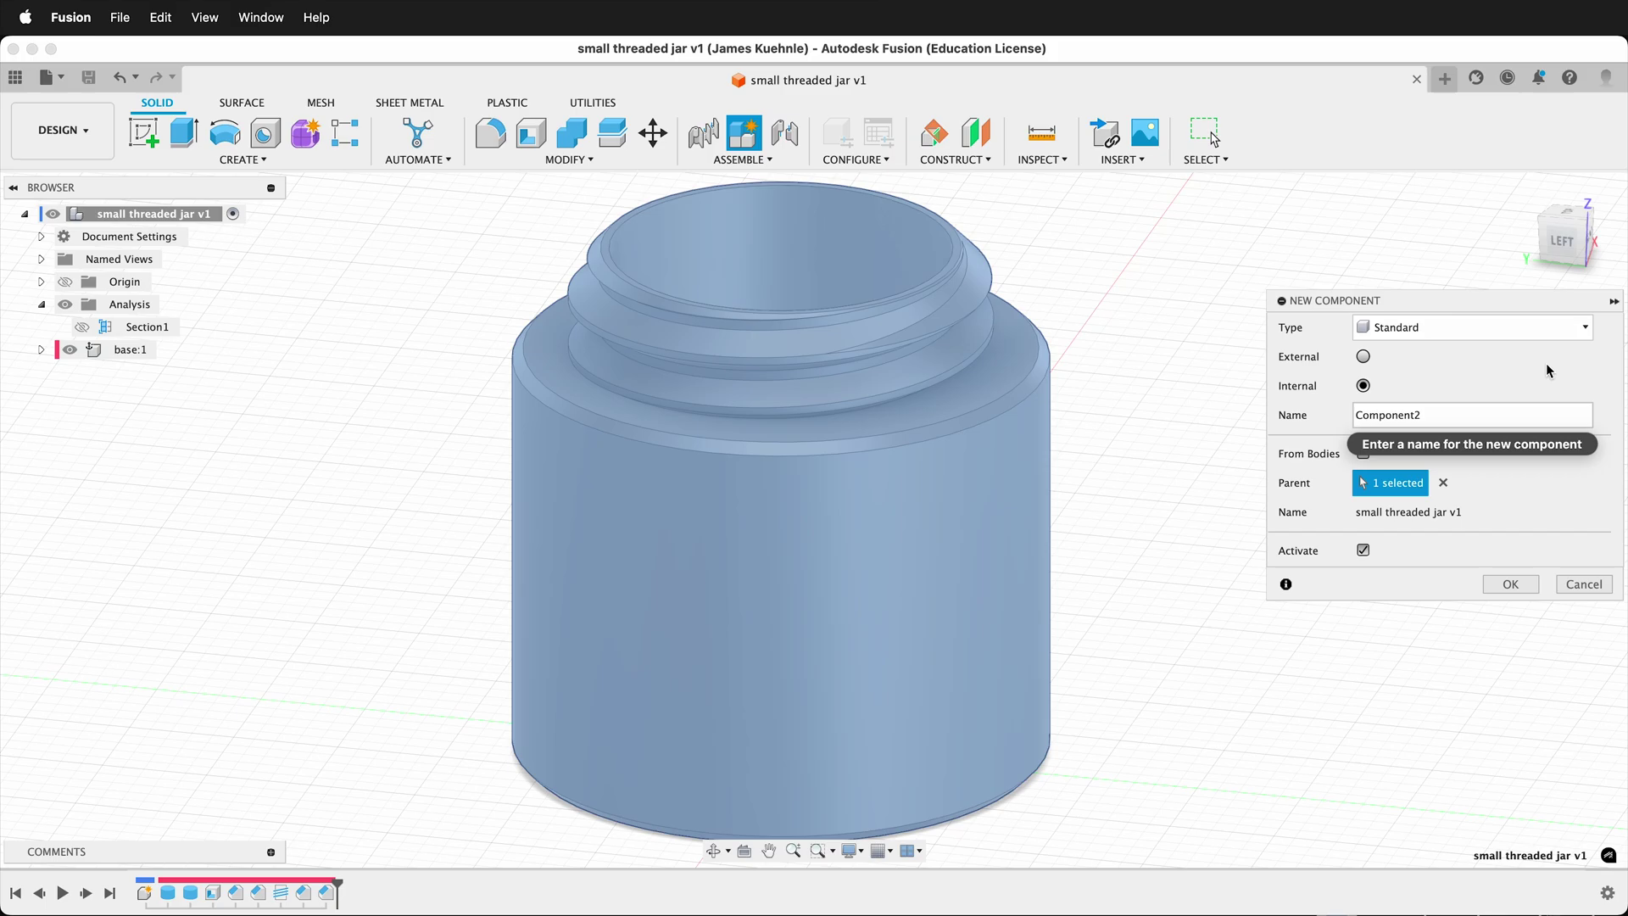
double_click(1376, 414)
text(Lid)
key(Return)
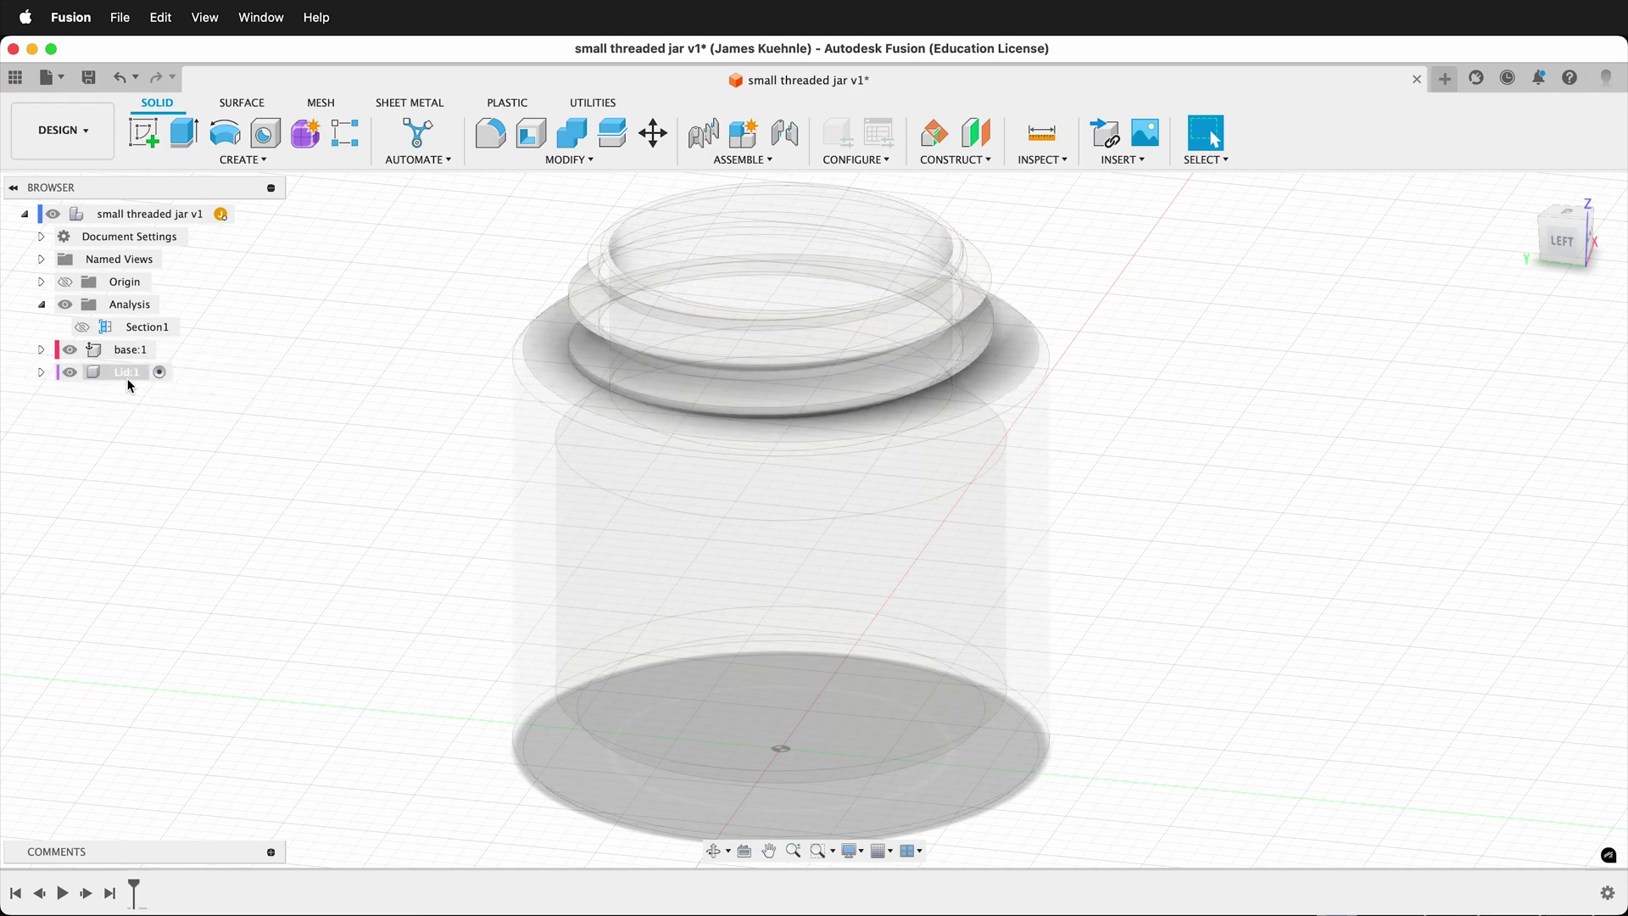
Create a construction plane offset 20 mm upward from the XY plane for the lid
click(979, 133)
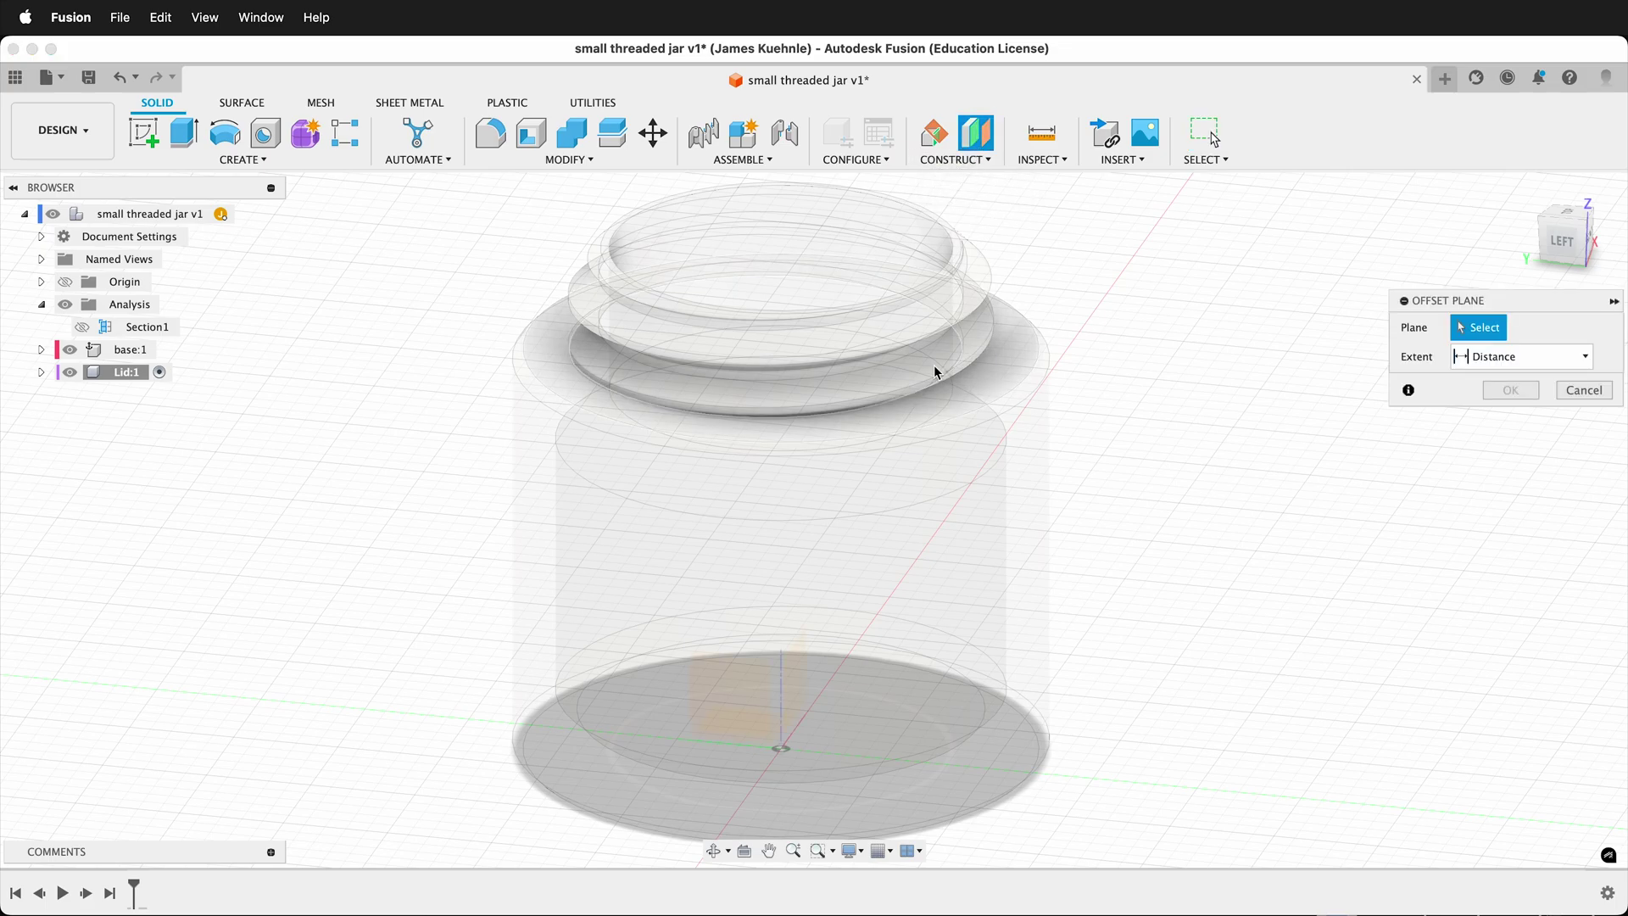
shift+scroll(556, 734, down, 3)
shift+scroll(556, 729, left, 5)
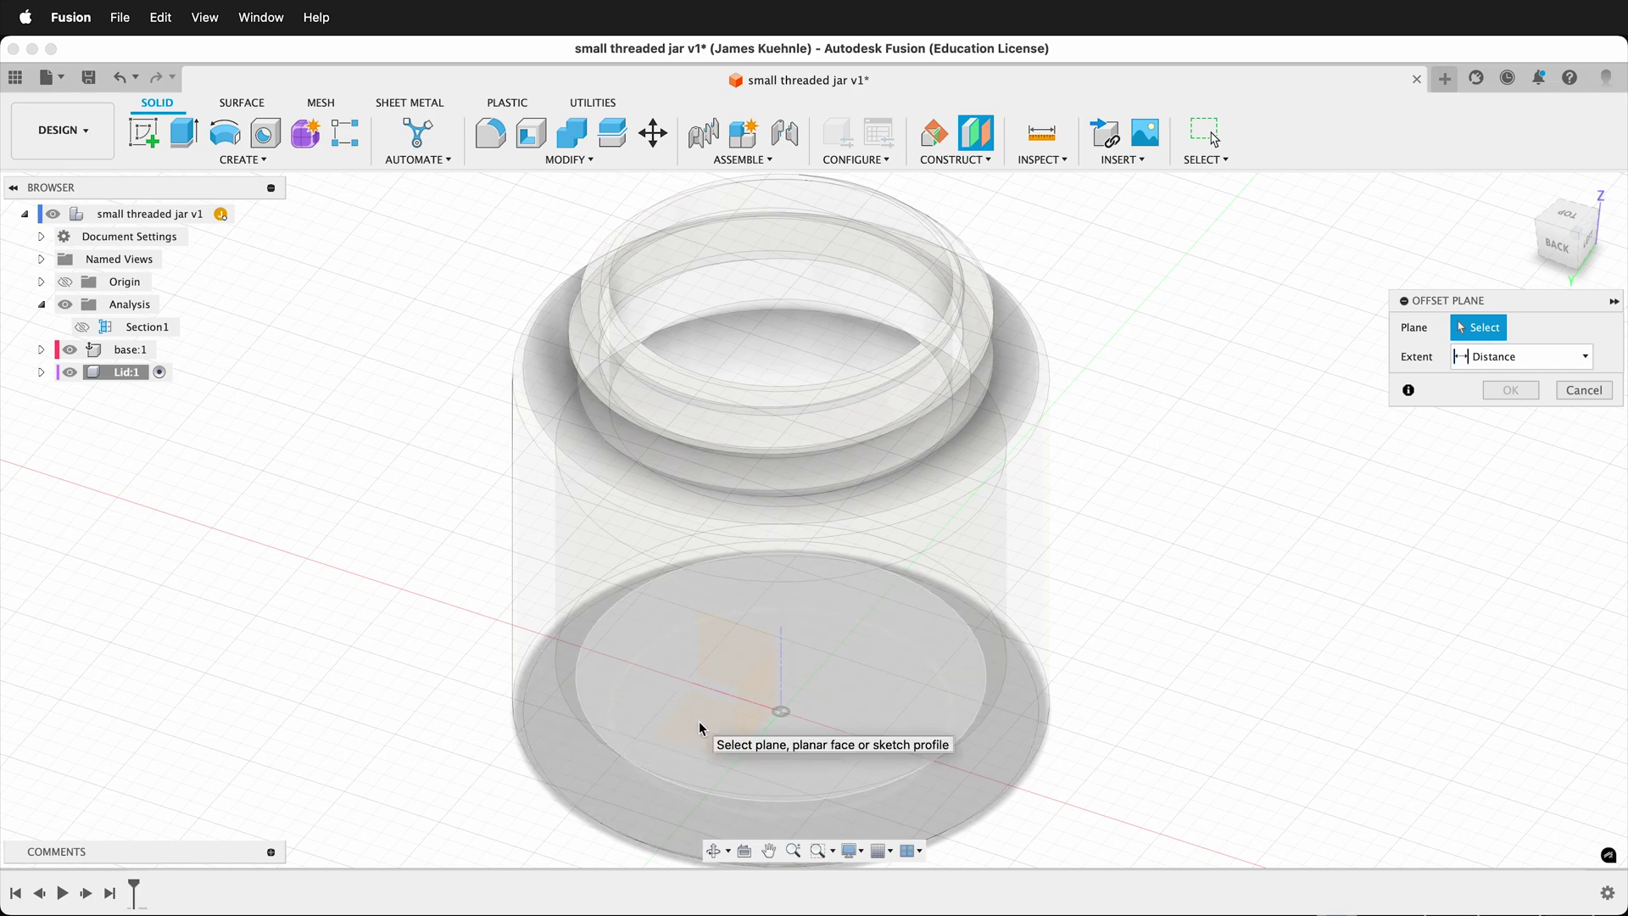
click(70, 349)
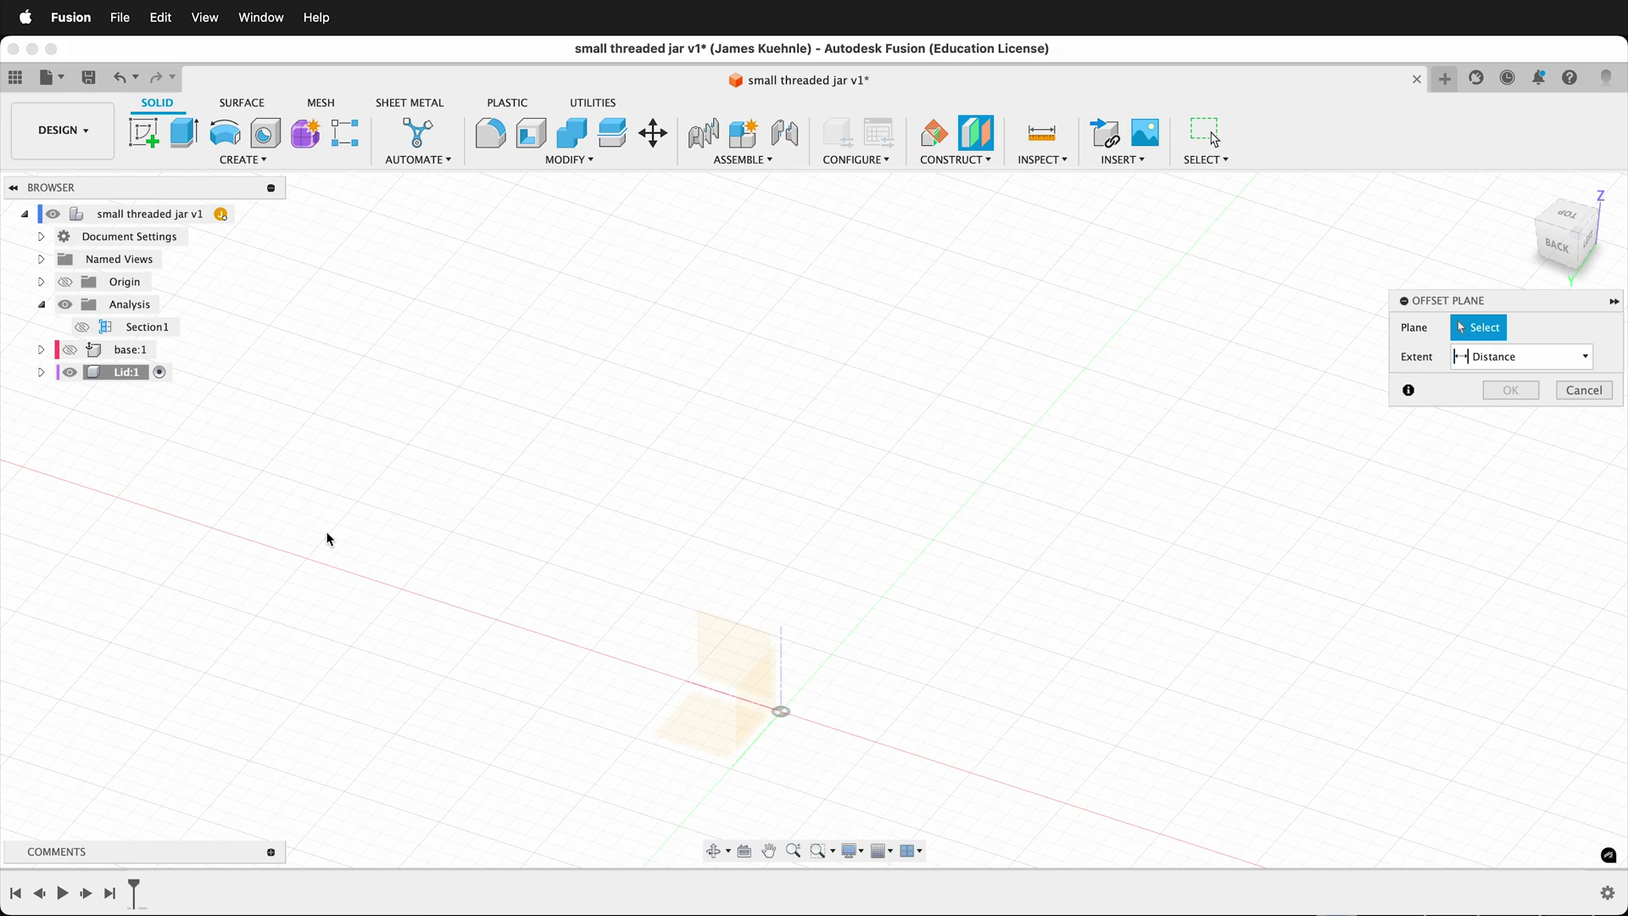
click(70, 351)
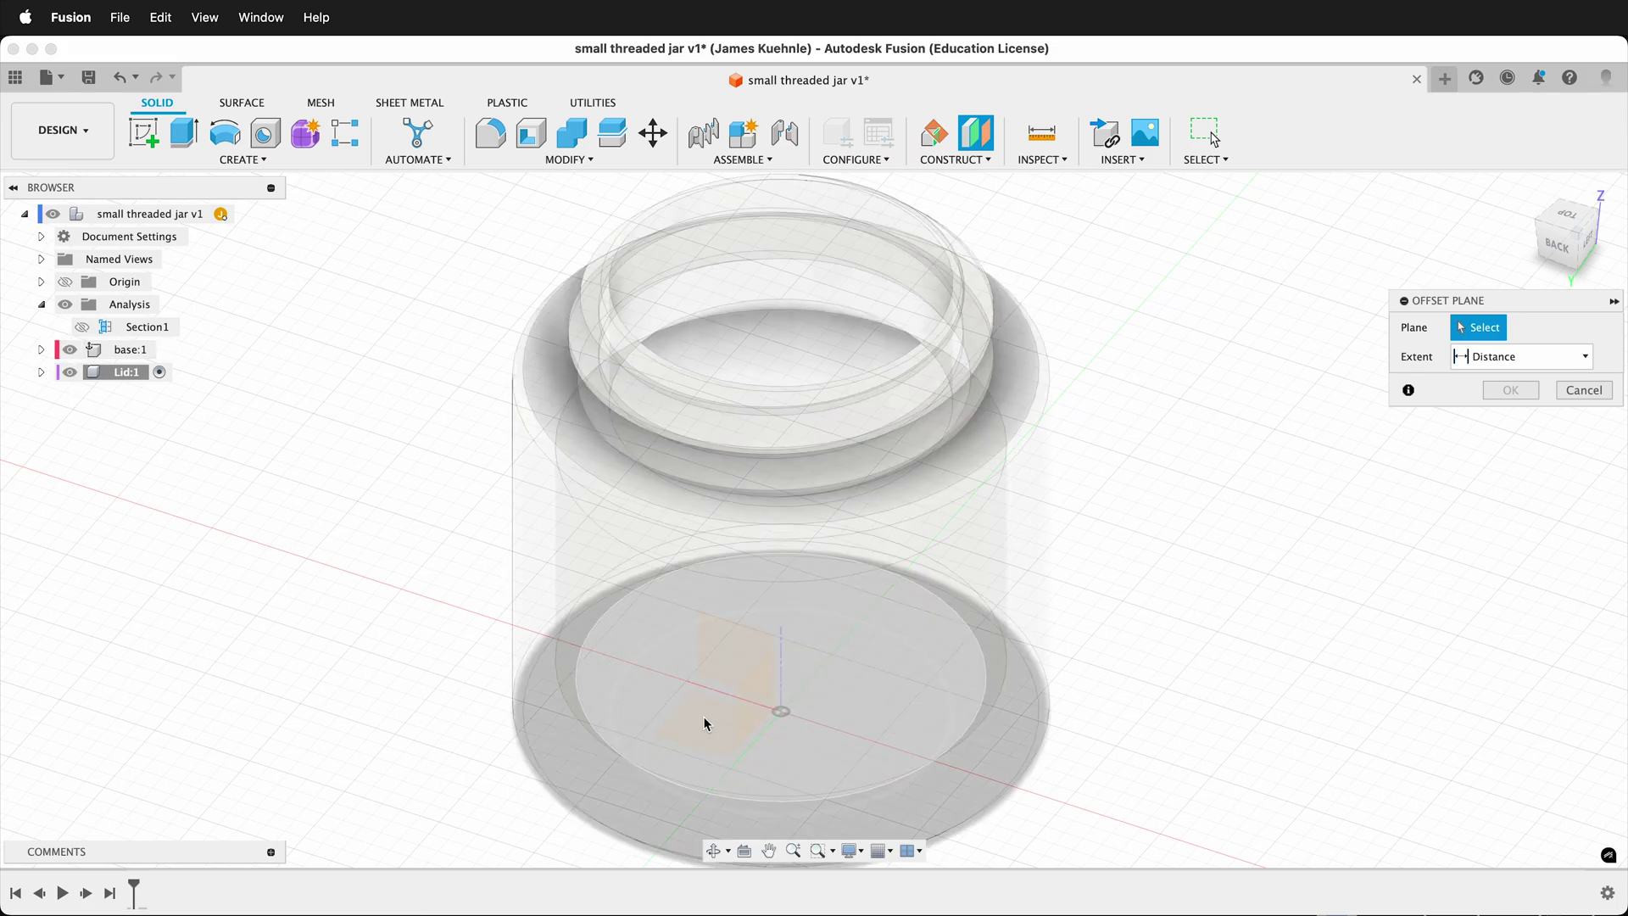
click(703, 722)
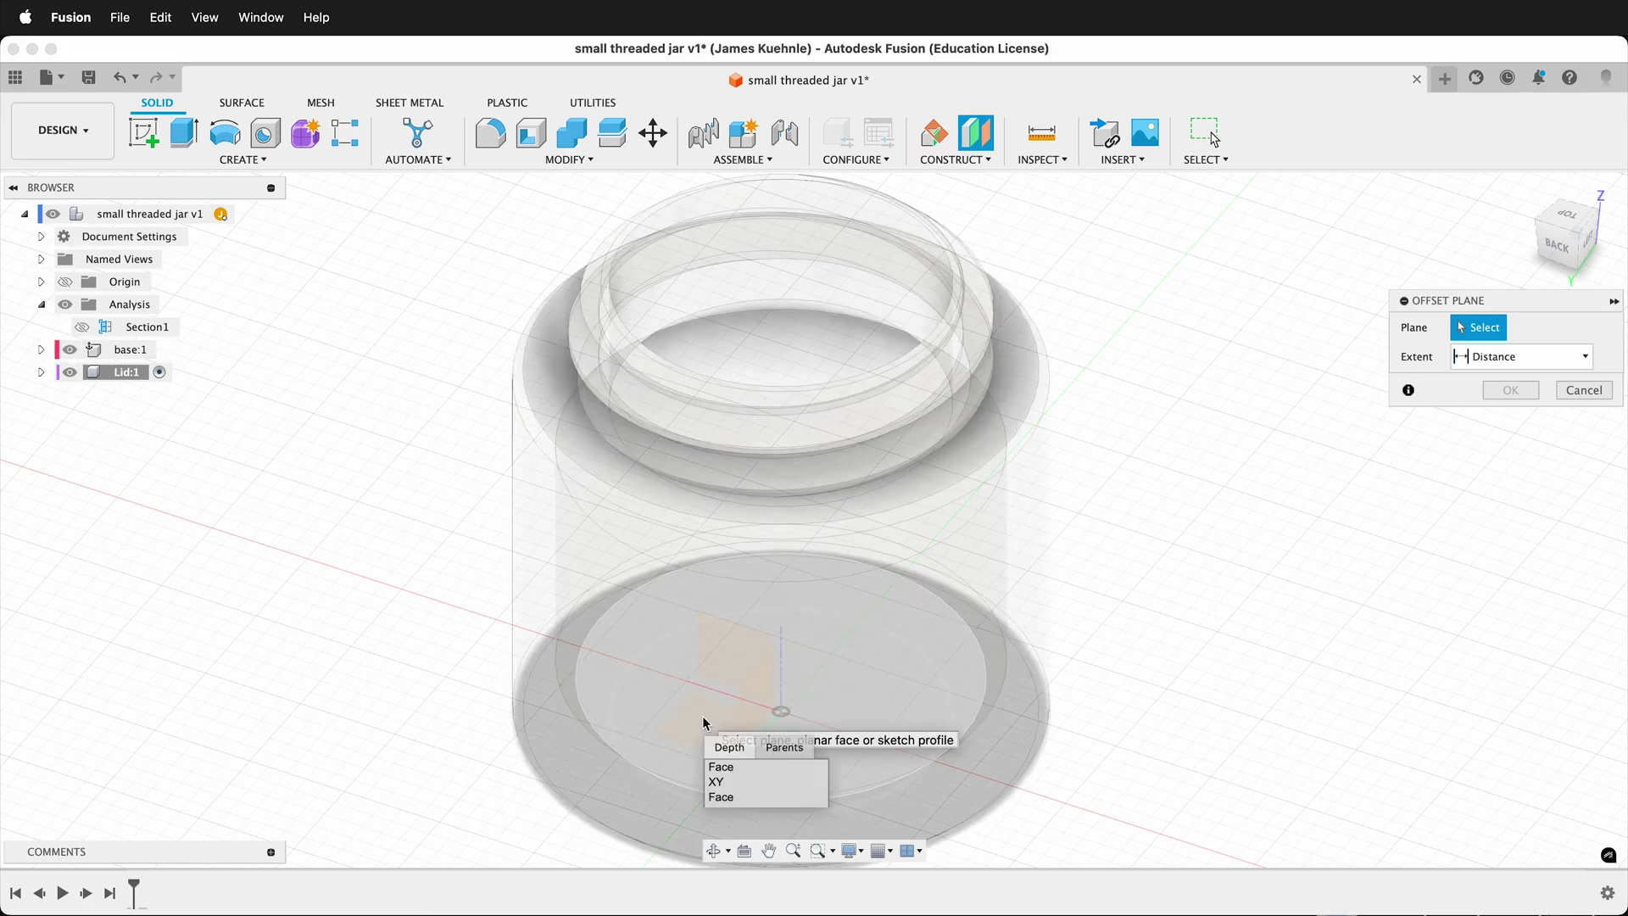
click(715, 781)
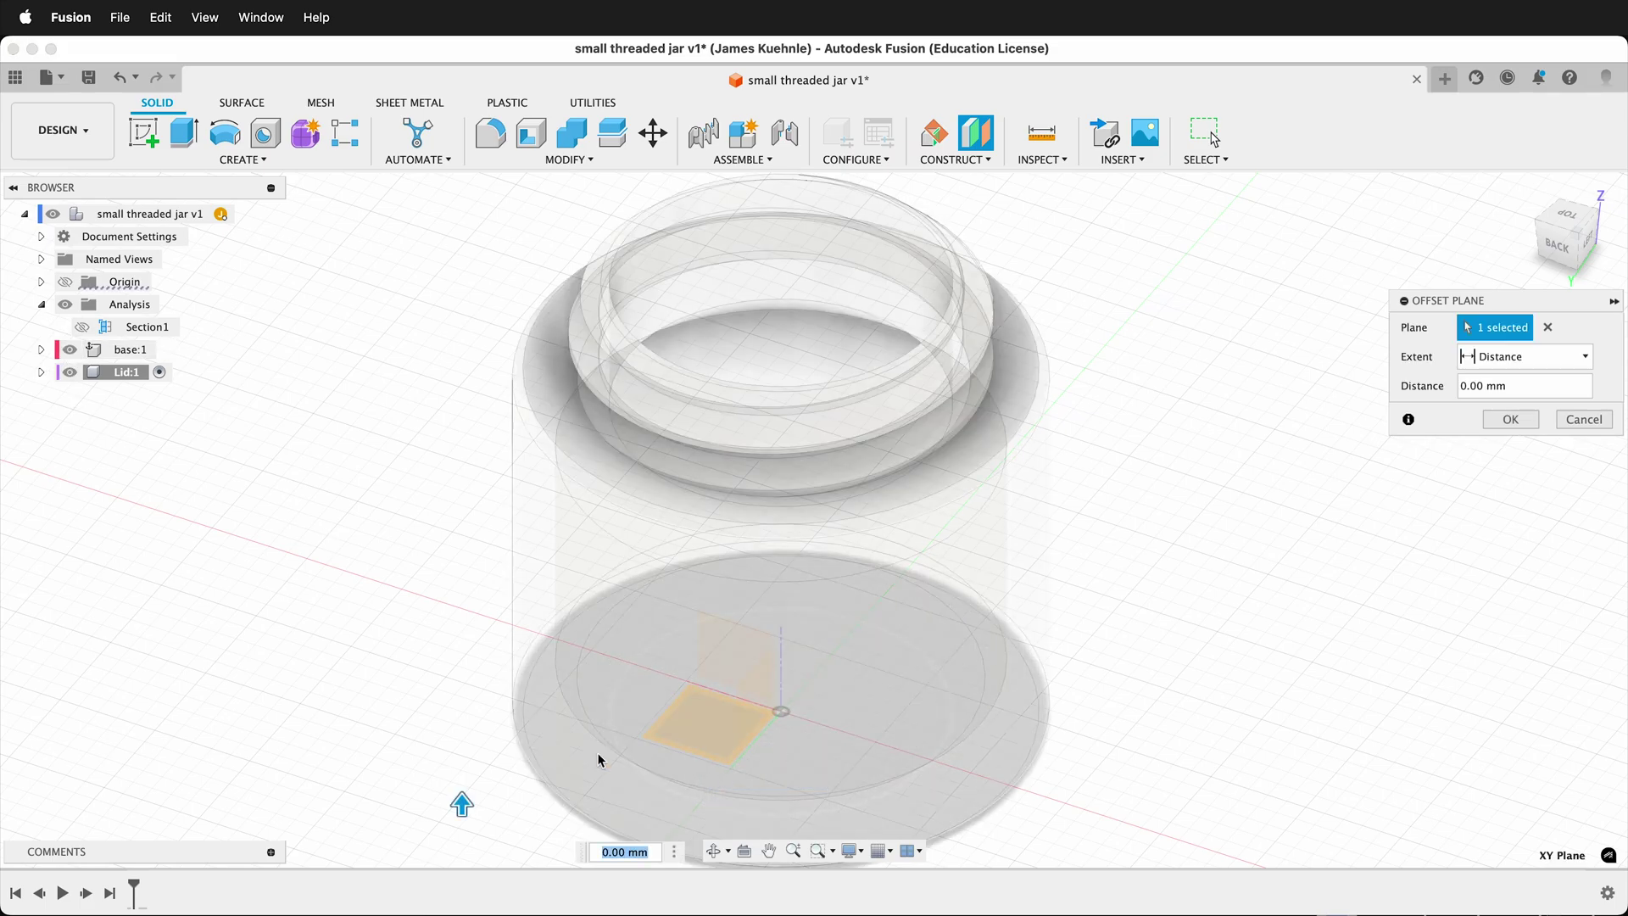
text(20)
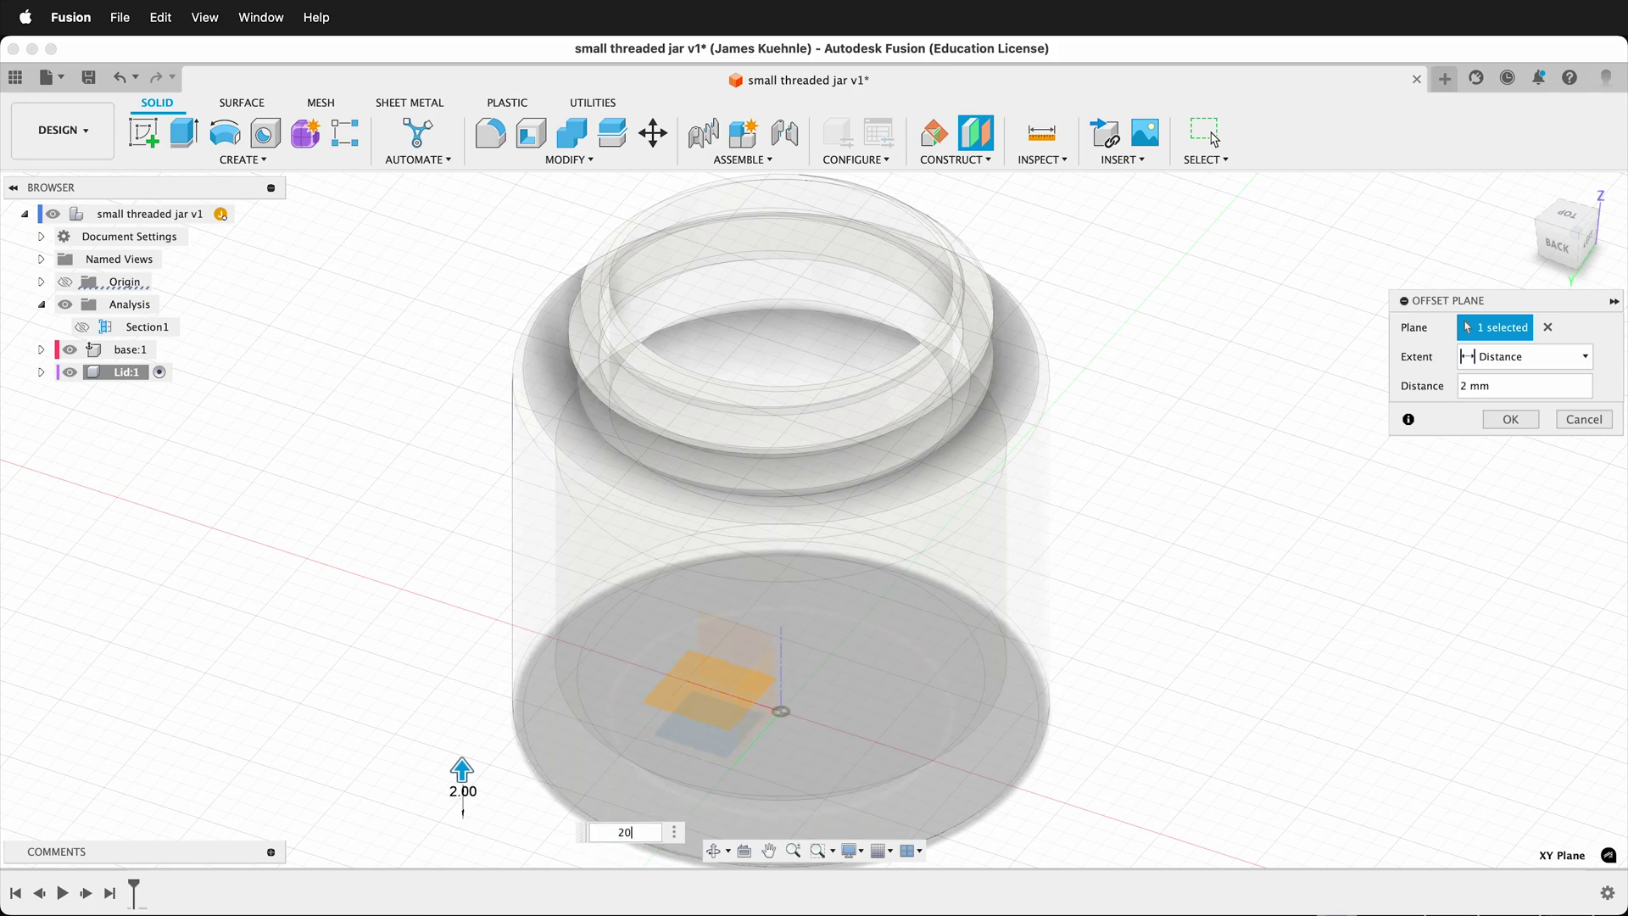
key(Return)
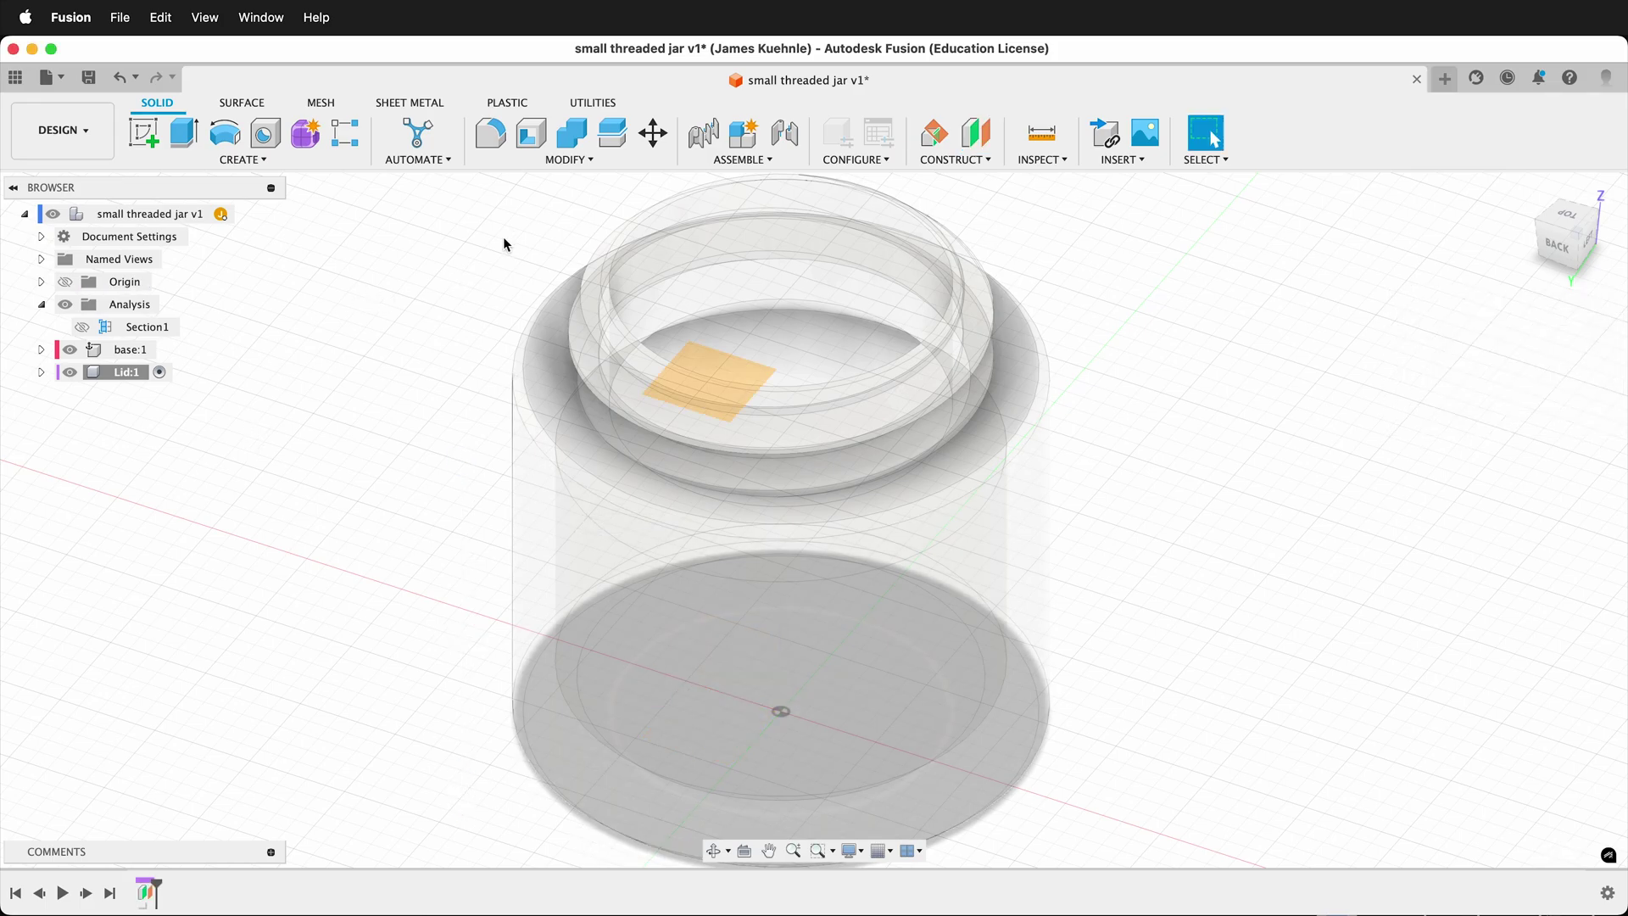
Create a new-body cylinder centred on the origin of the offset plane, 25 mm in diameter and 8 mm high
click(243, 159)
click(191, 462)
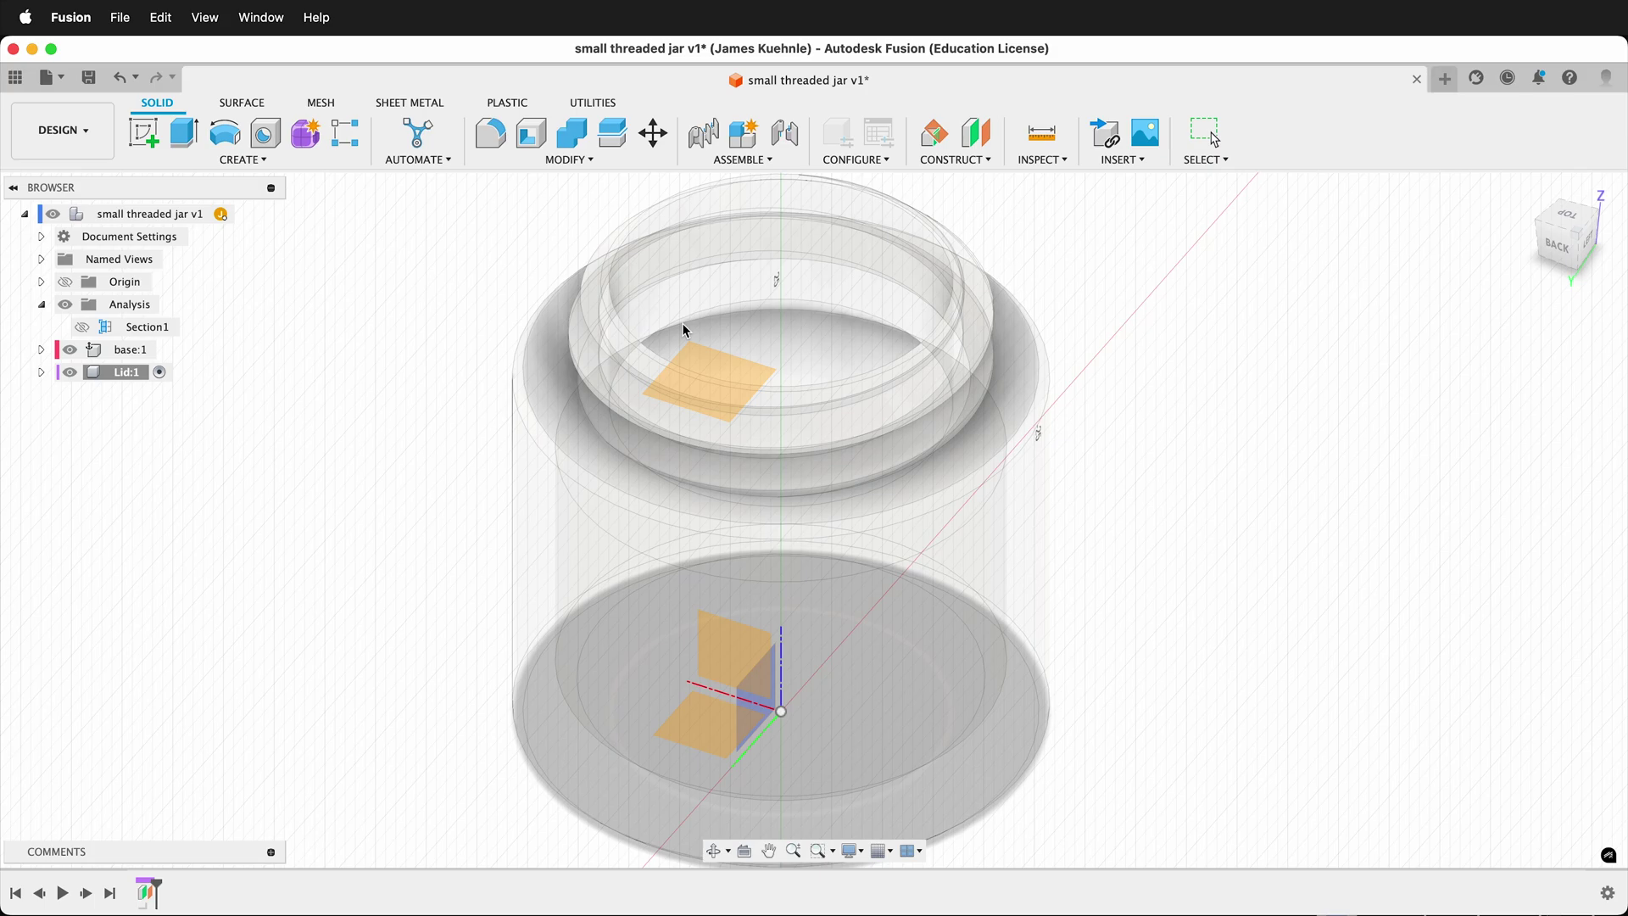
click(690, 717)
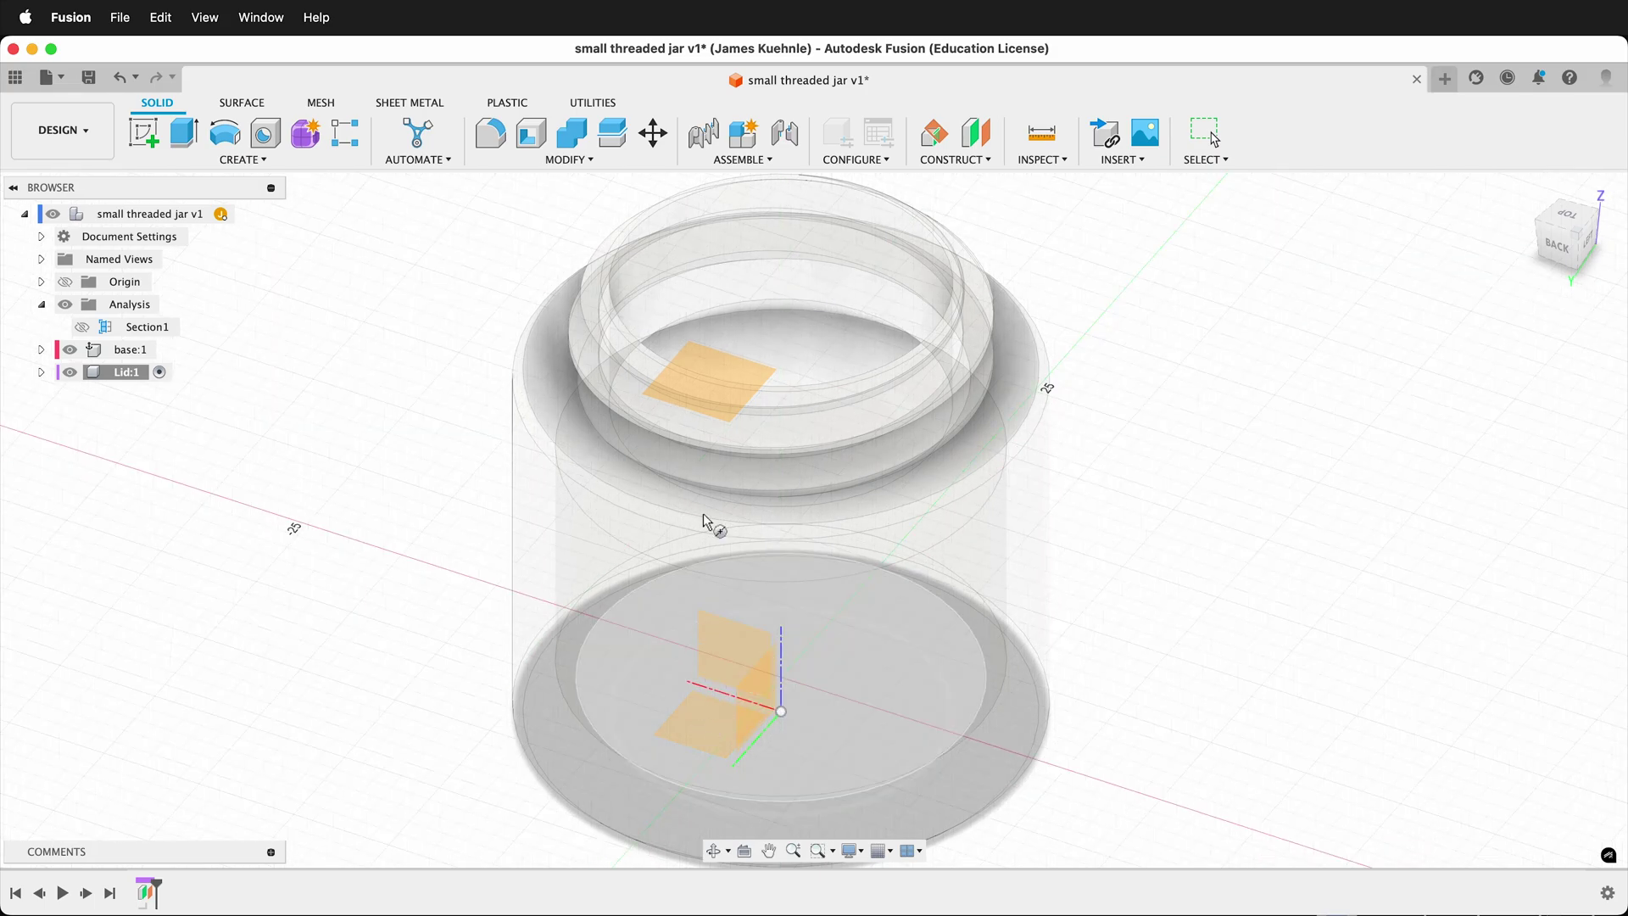
click(692, 357)
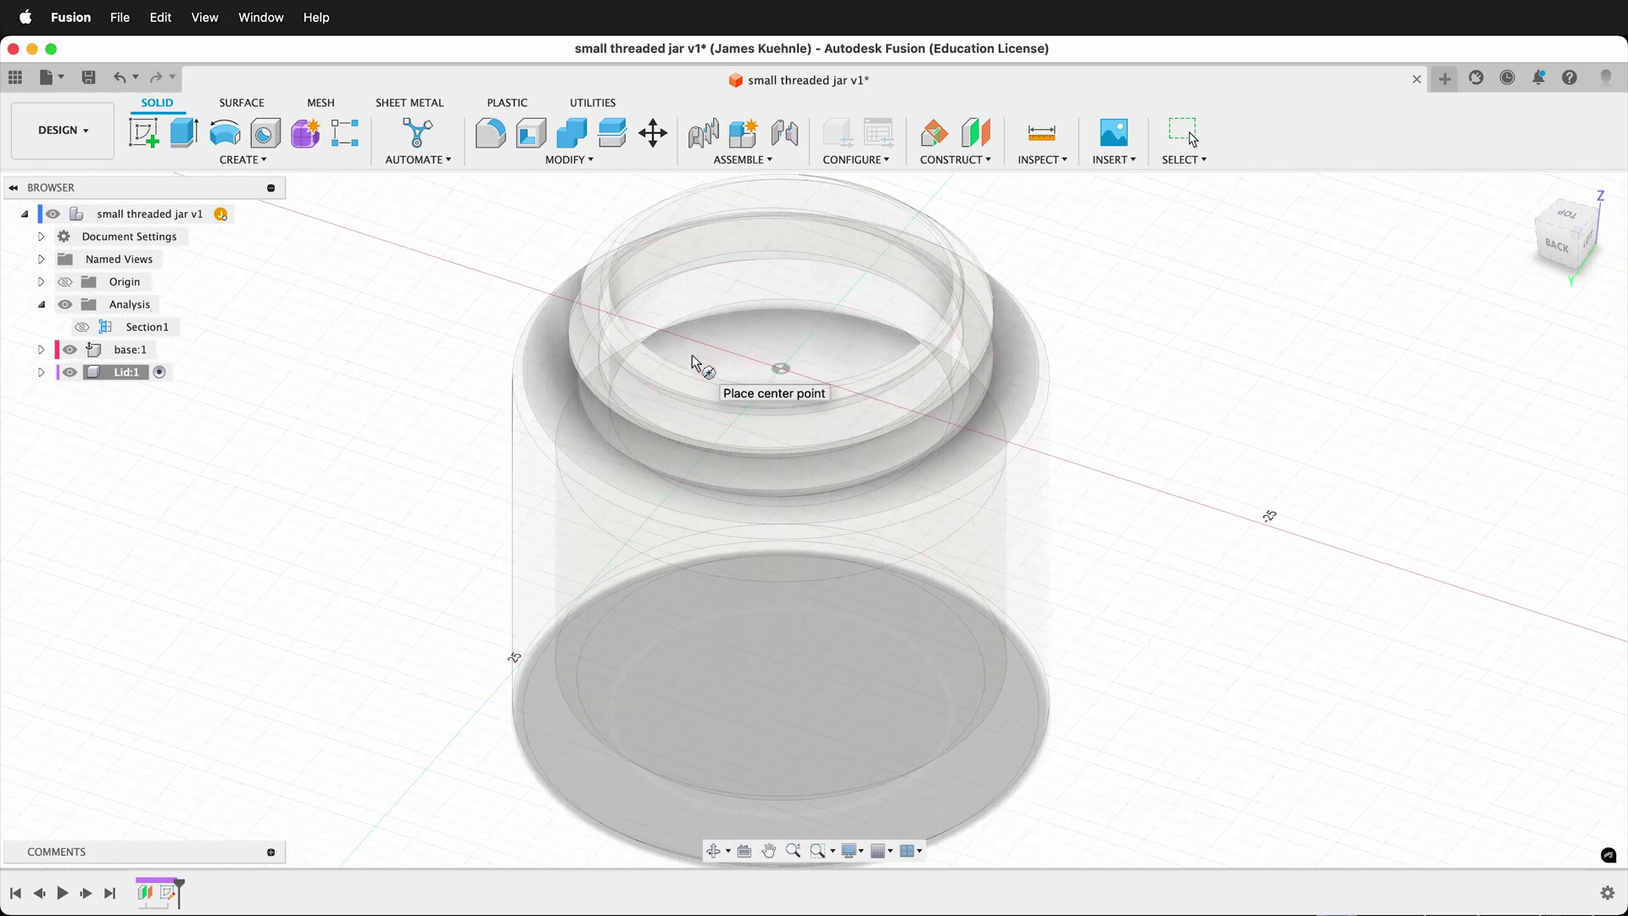
click(781, 370)
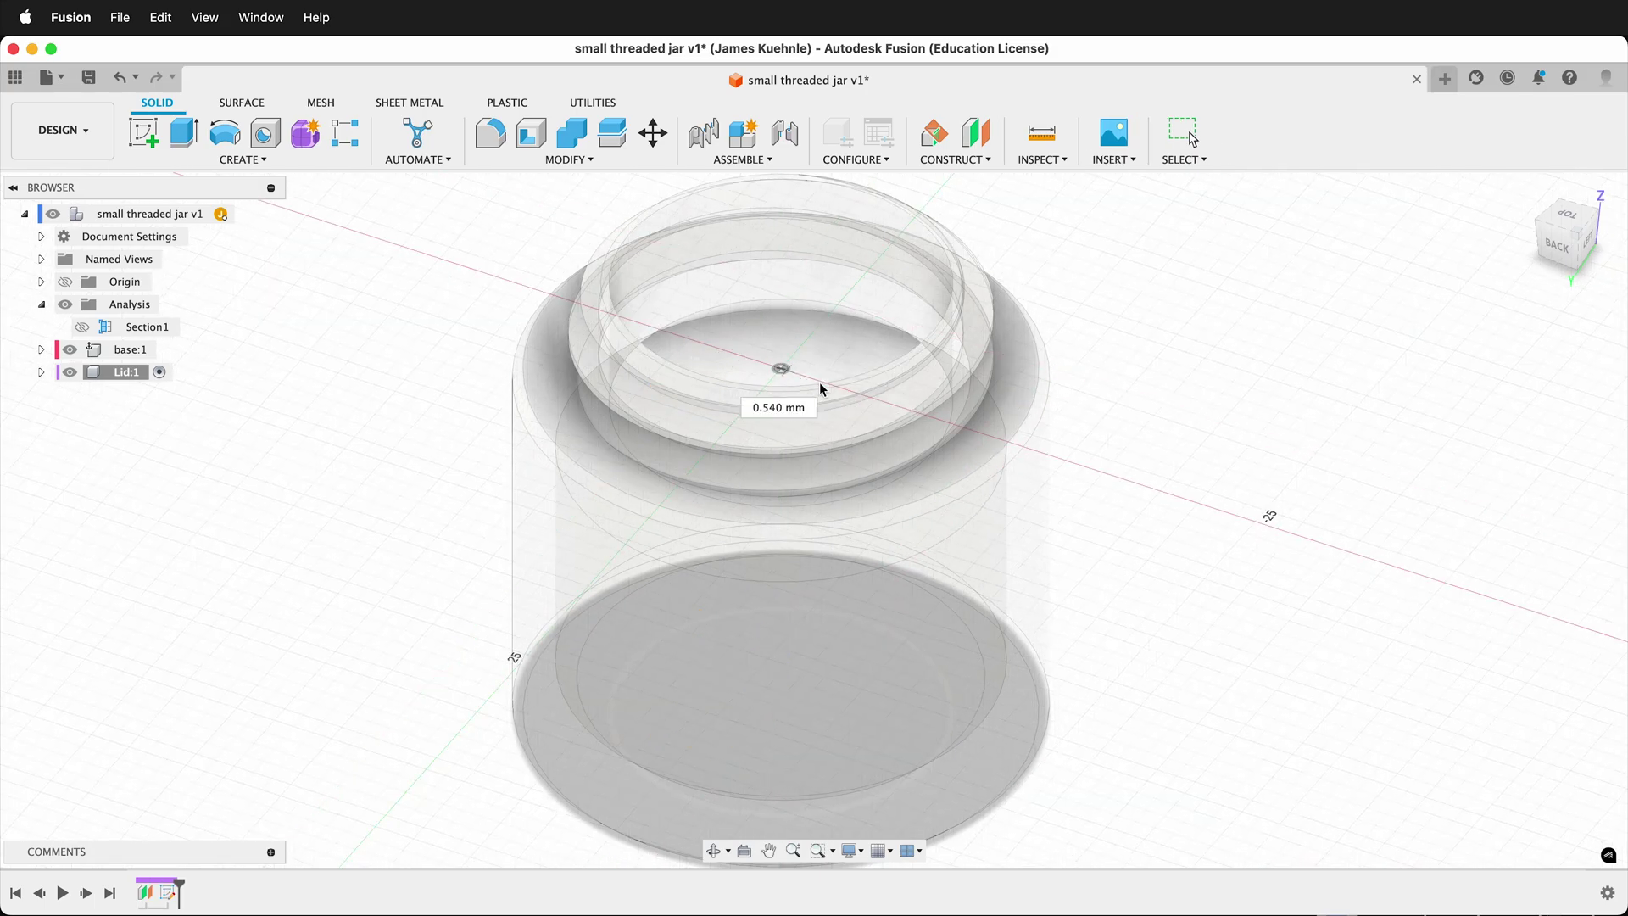
text(25)
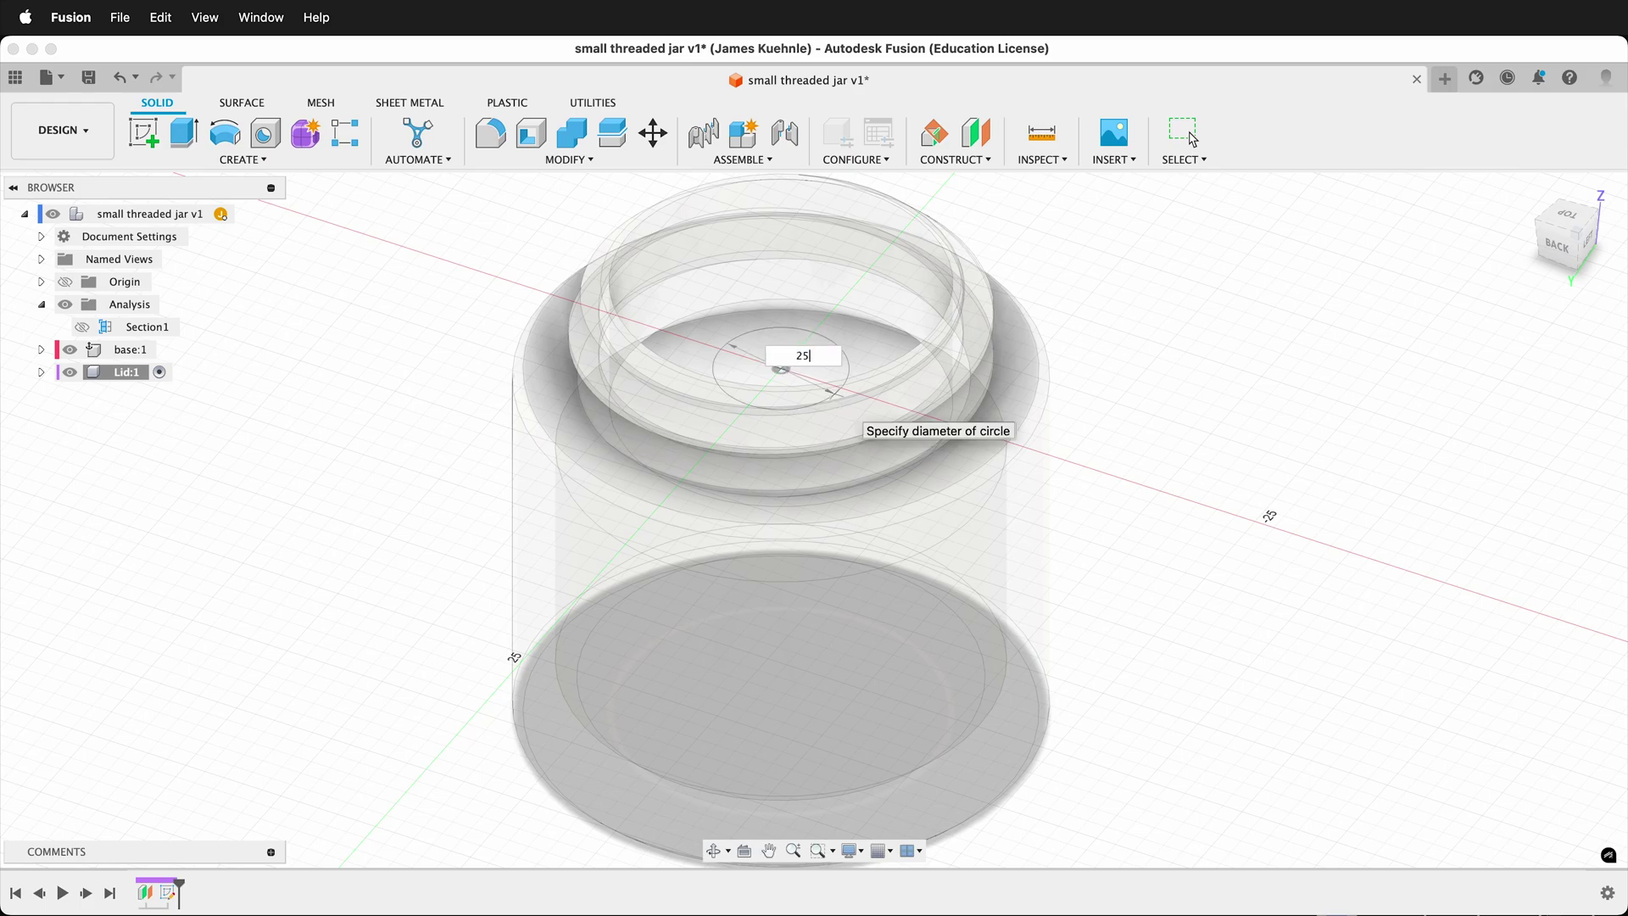
key(Return)
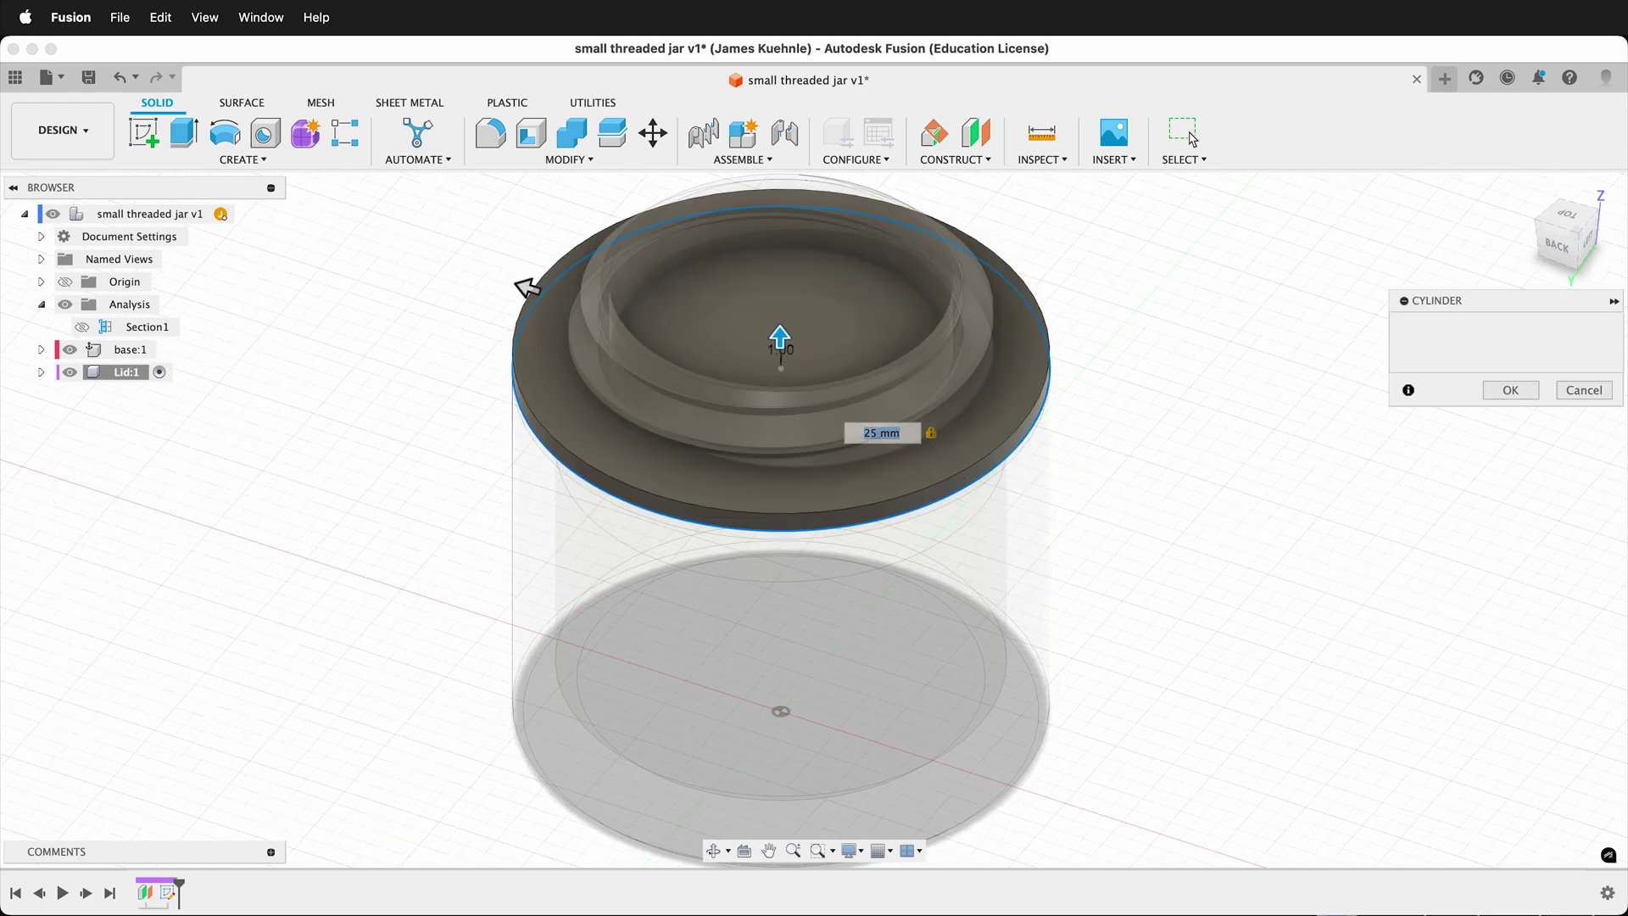
click(1556, 246)
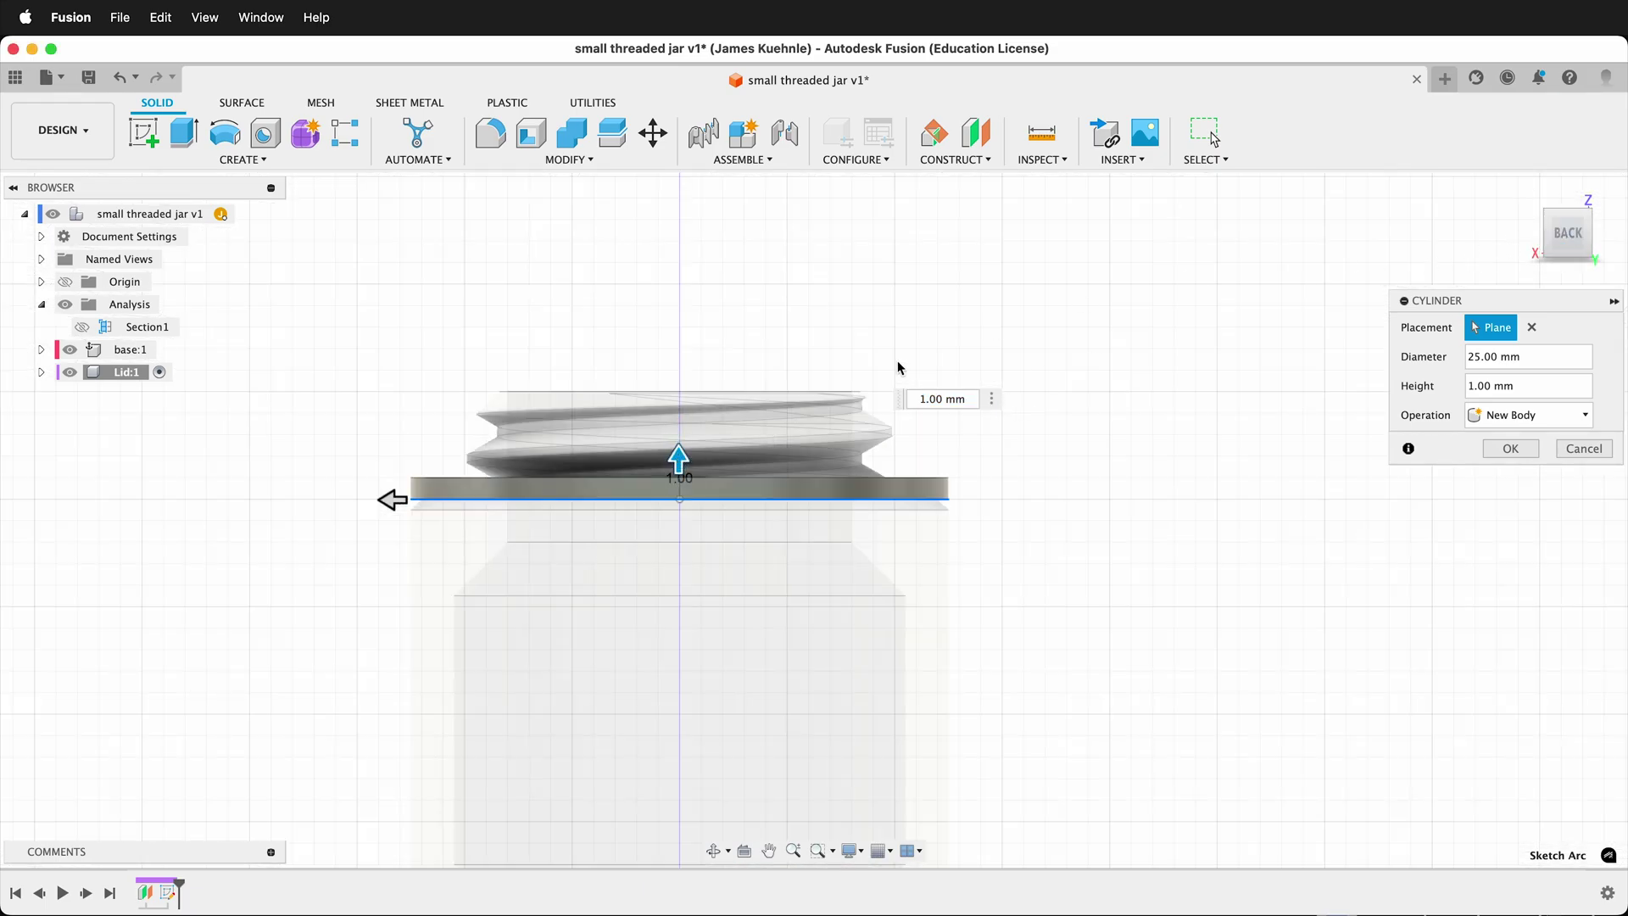
drag(679, 458, 685, 310)
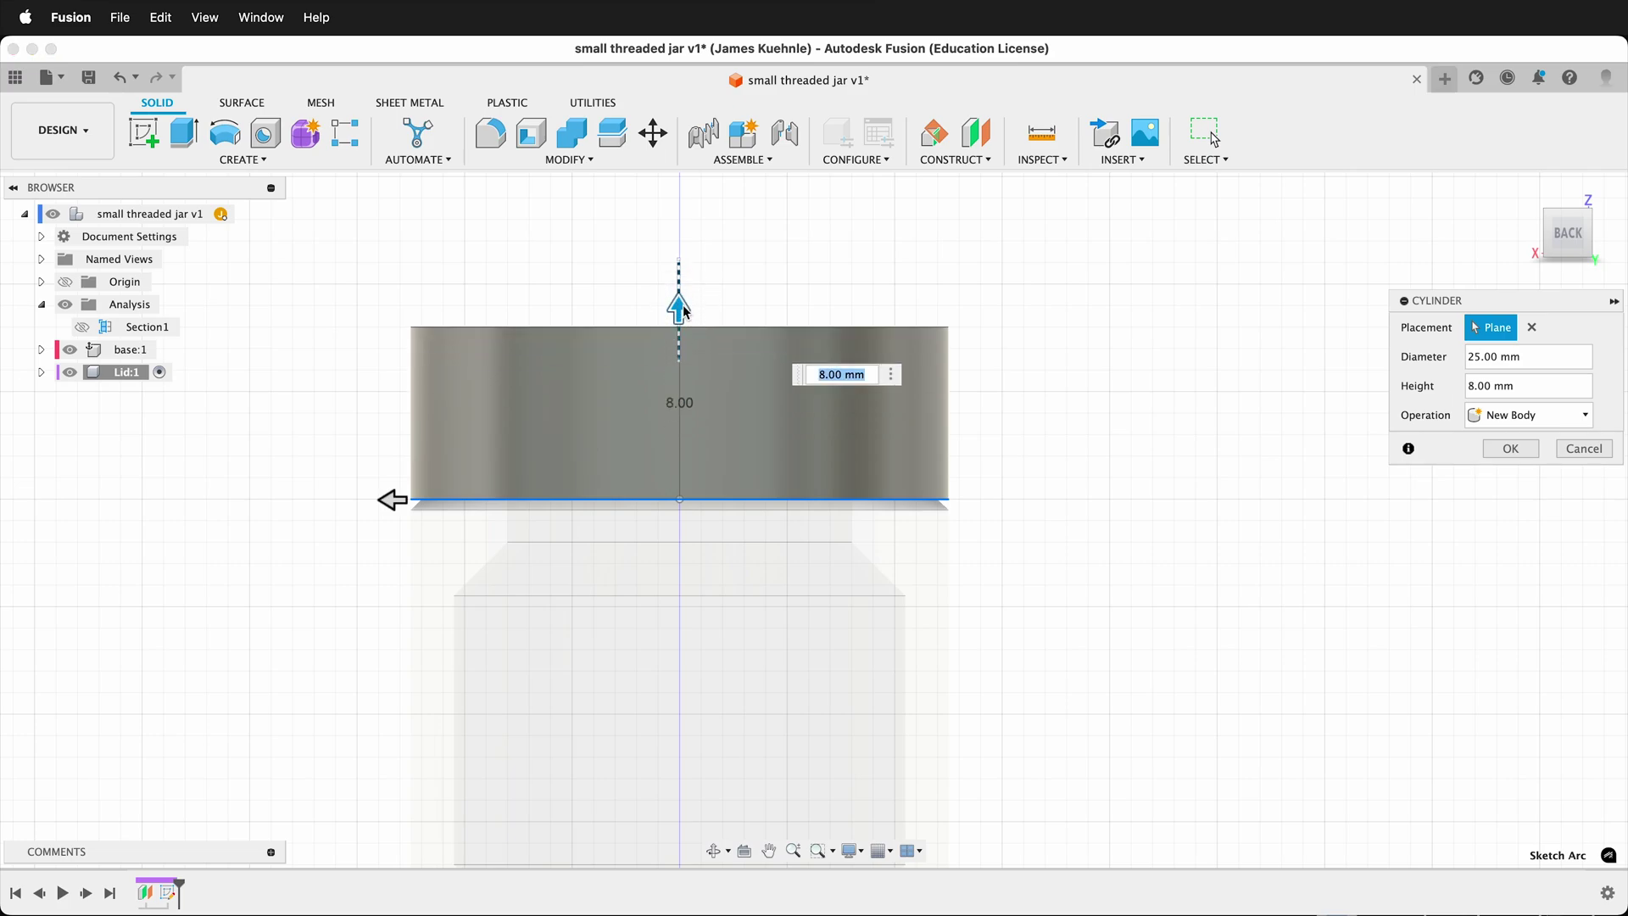
click(1508, 448)
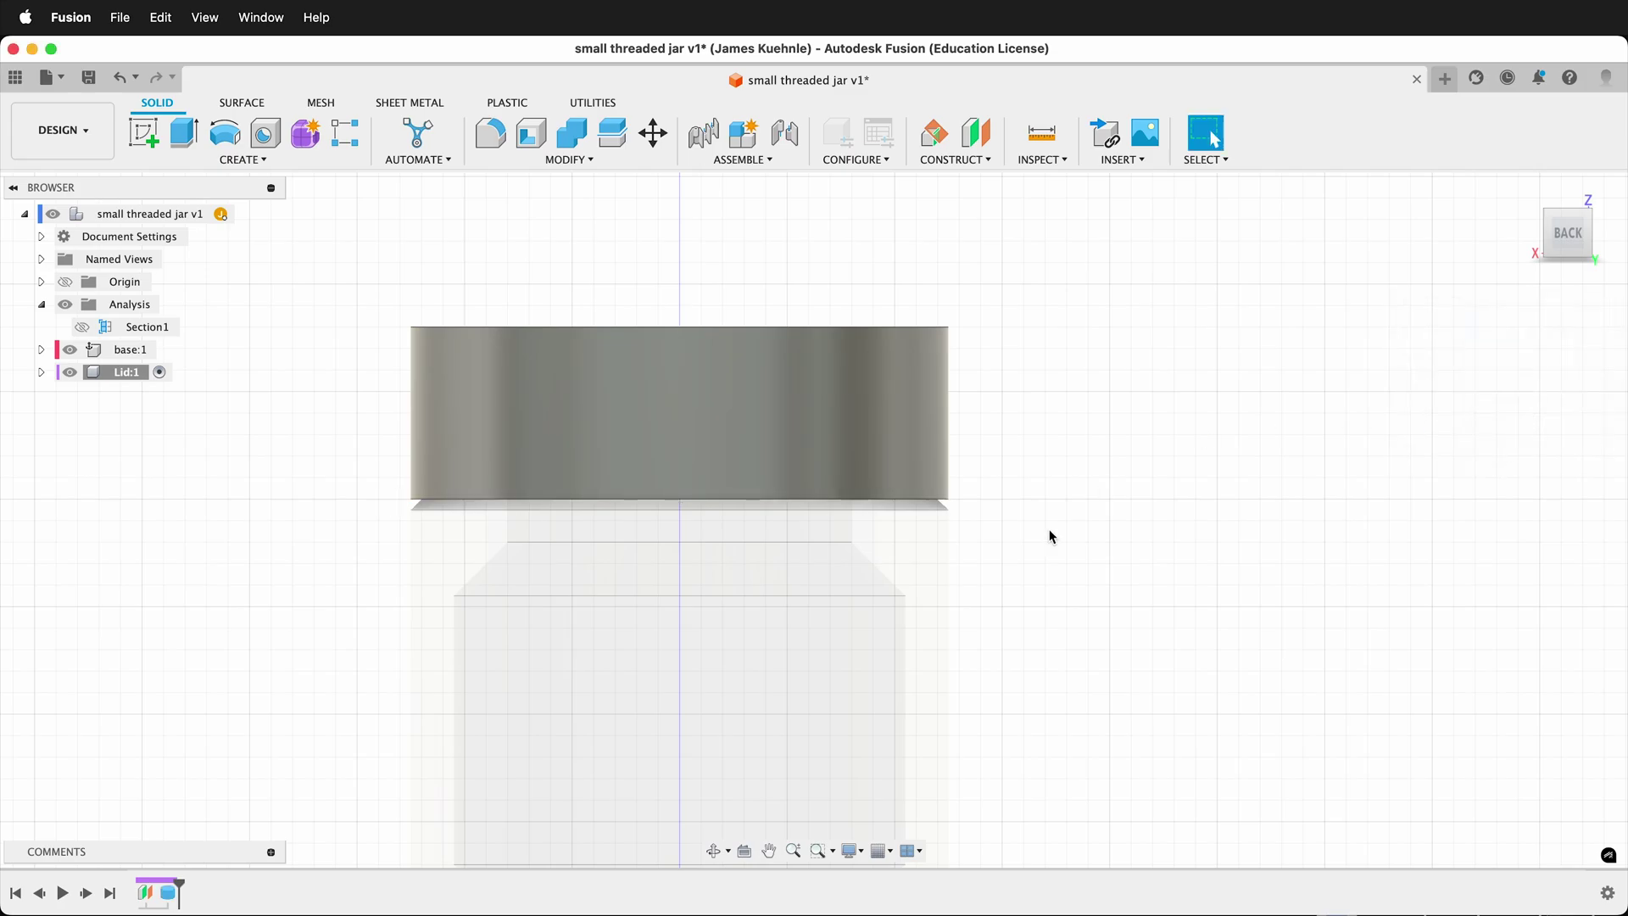
Hide the base component and shell the lid cylinder from its underside with a 2 mm inside wall thickness
middle_drag(1129, 523, 1129, 523)
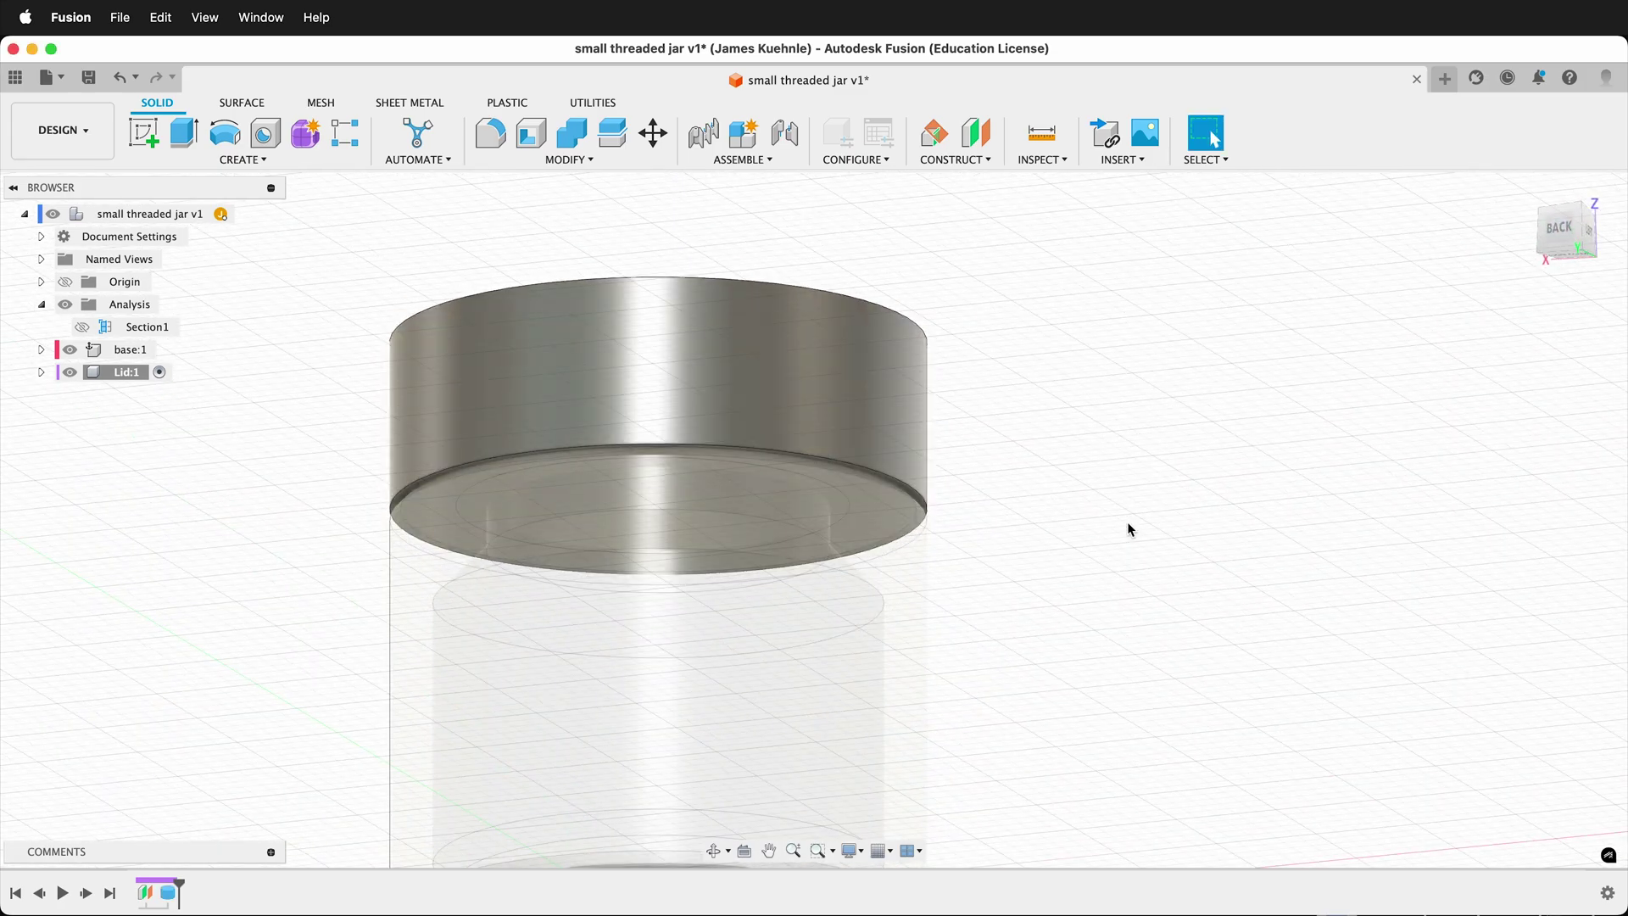
click(69, 349)
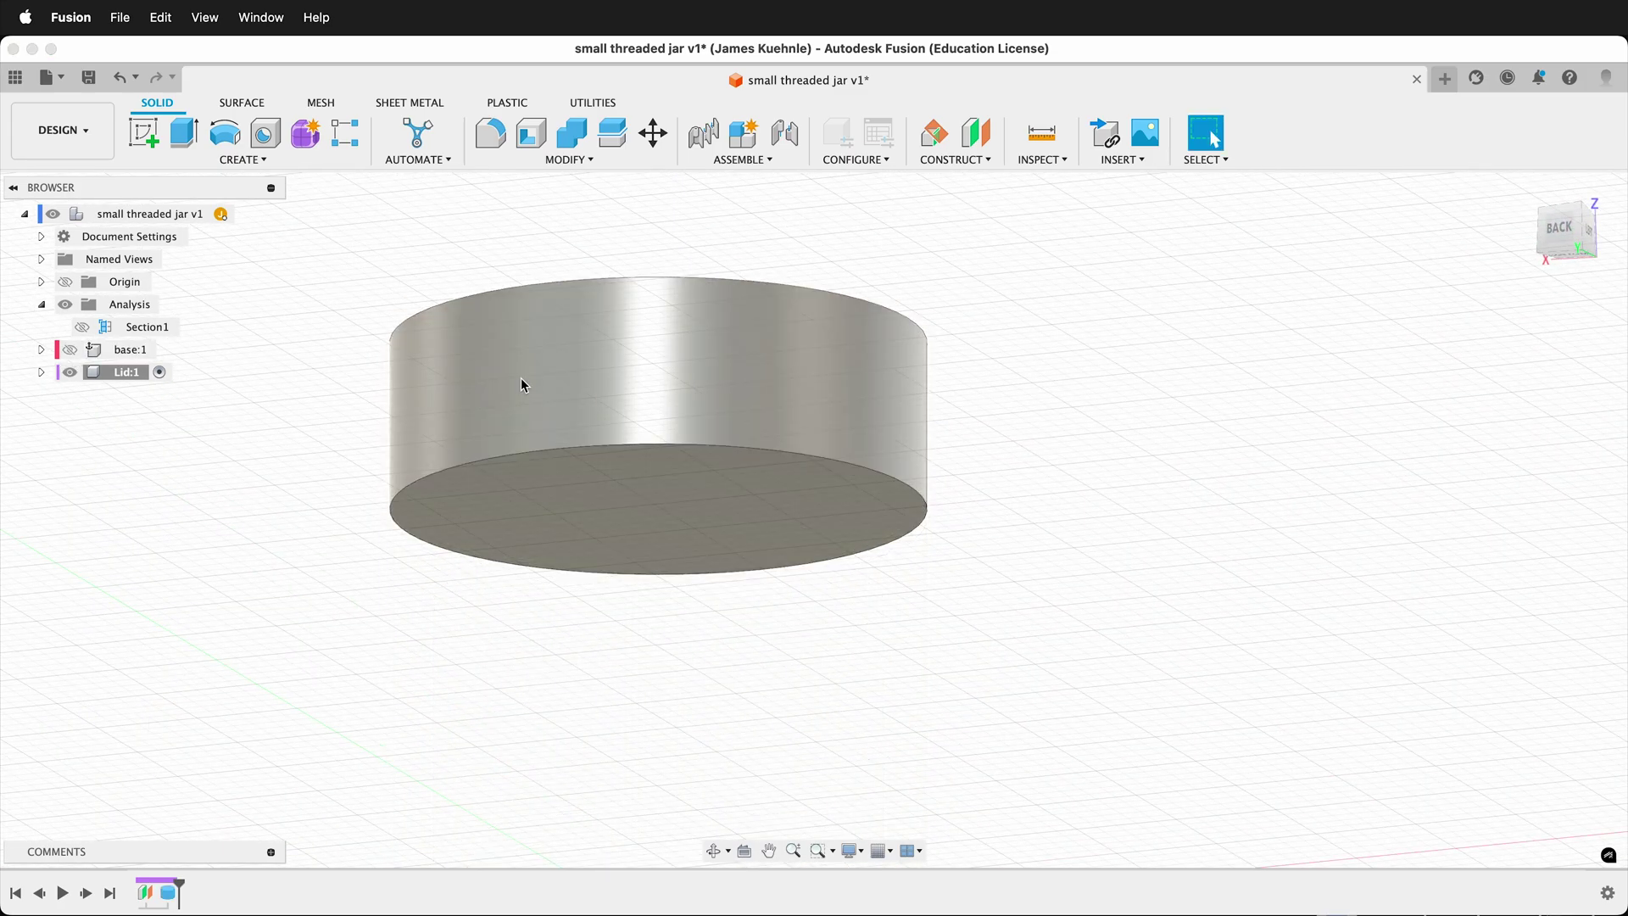
click(537, 140)
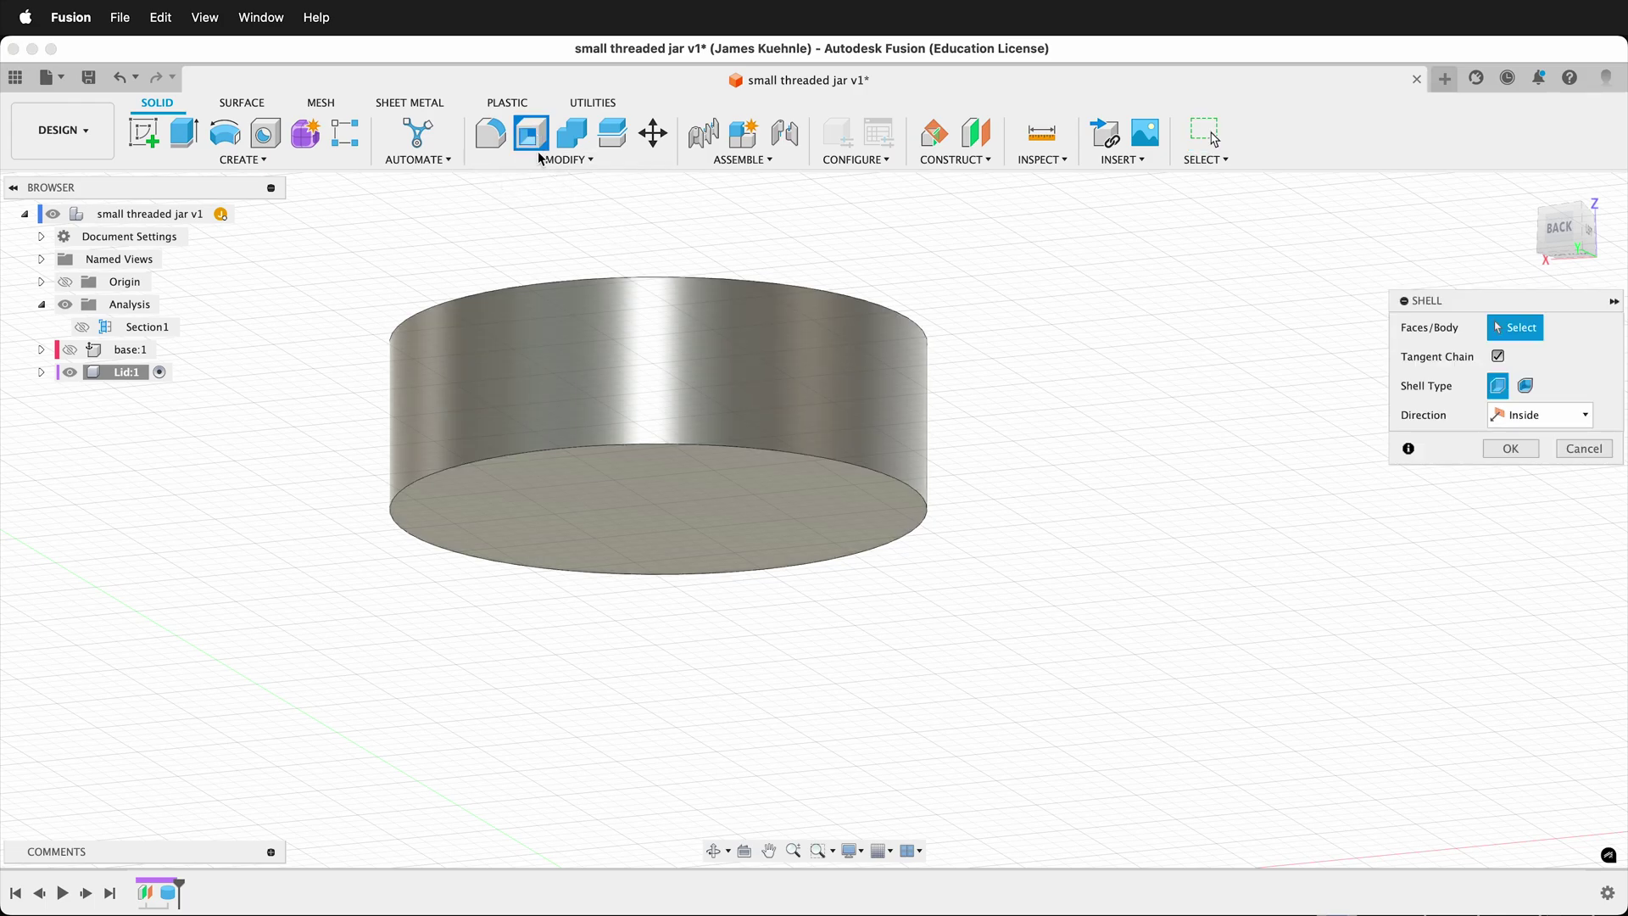
click(609, 504)
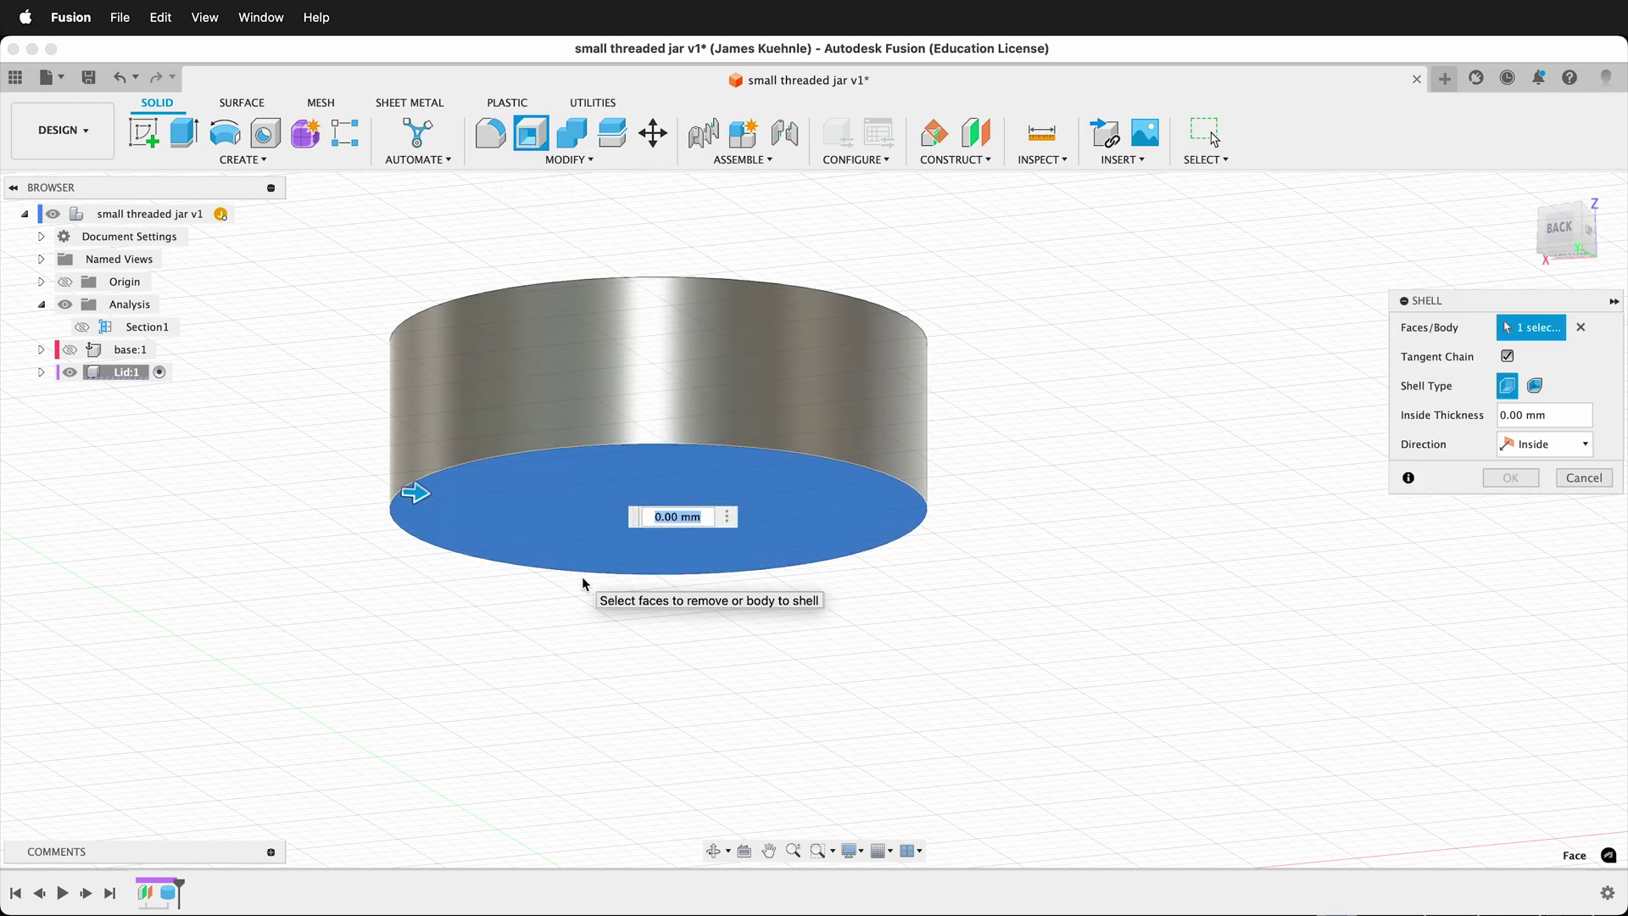
shift+middle_drag(607, 661, 606, 662)
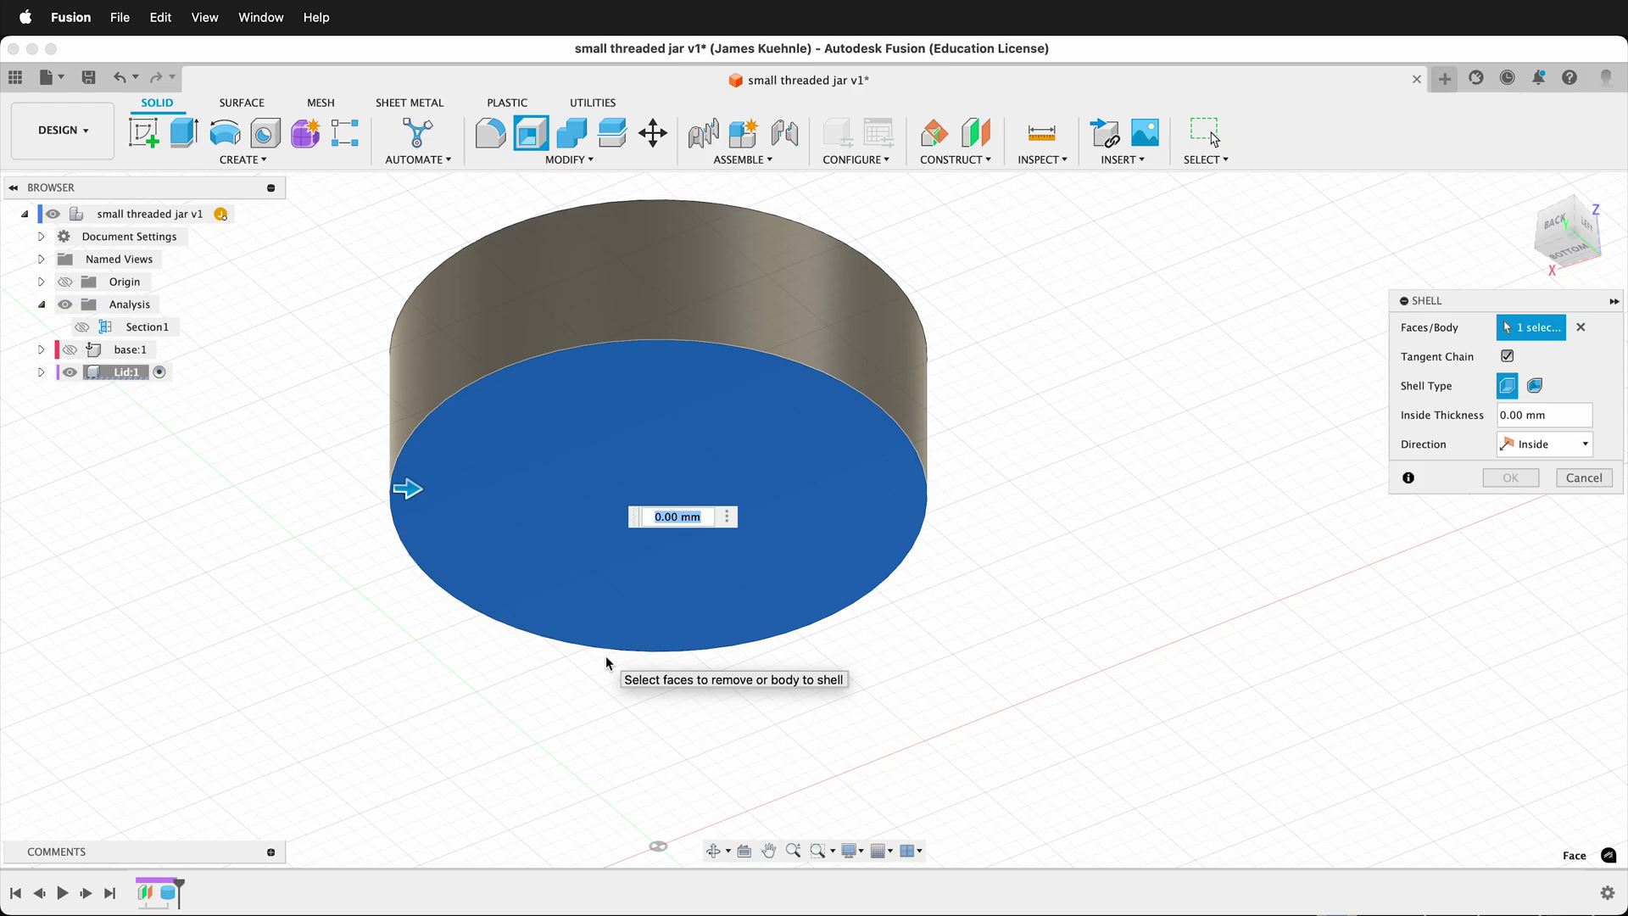
text(2)
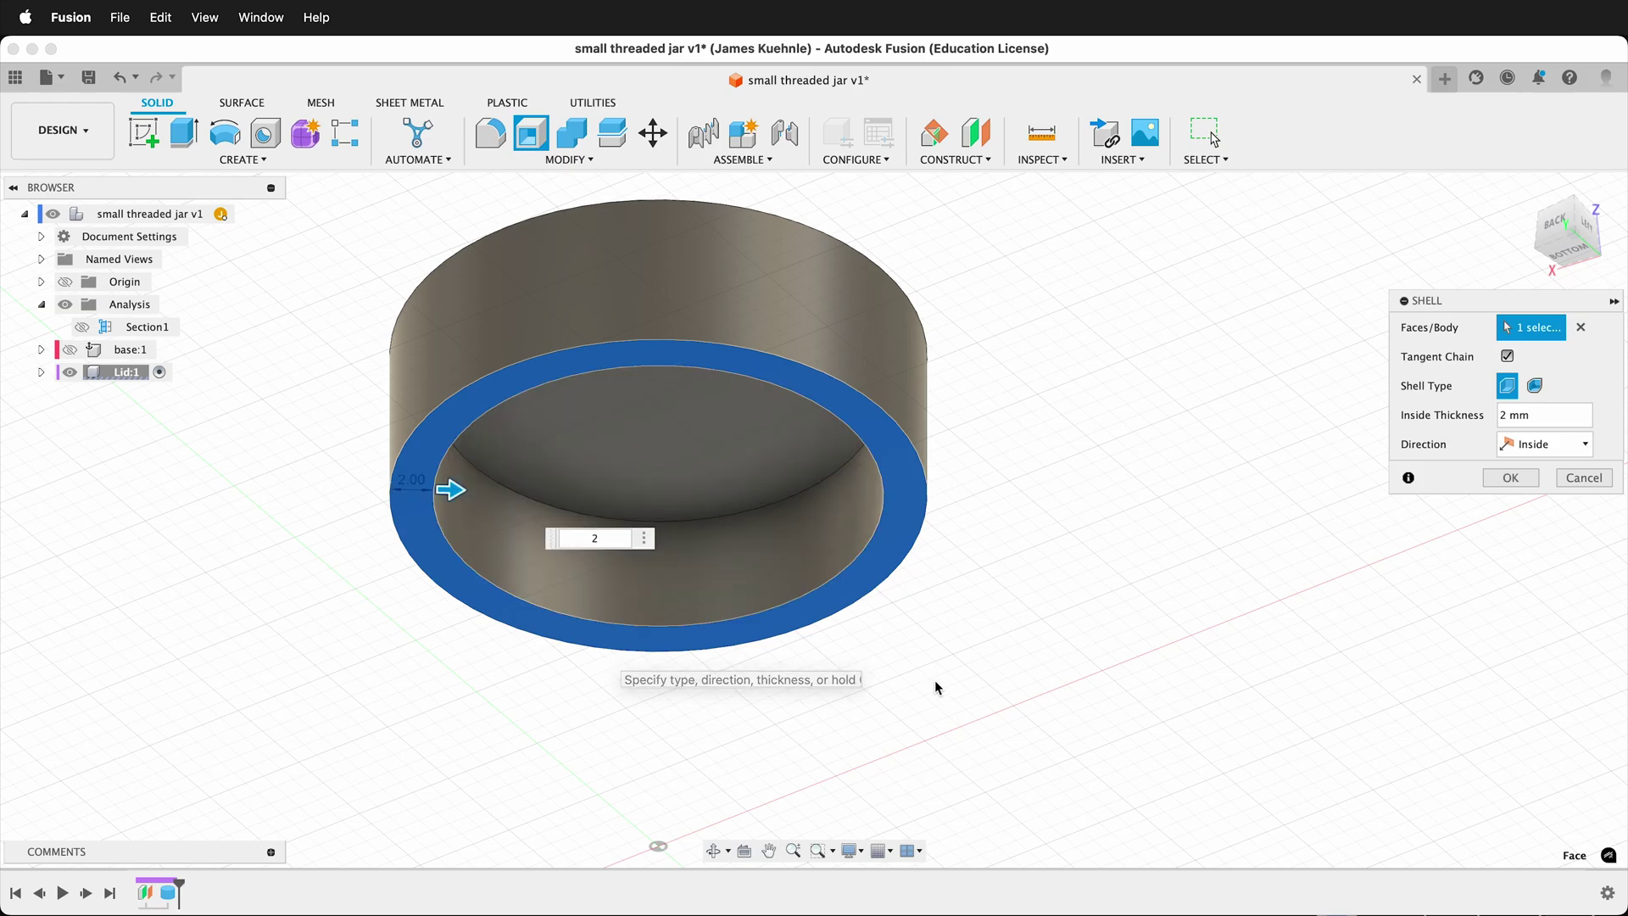
click(1509, 478)
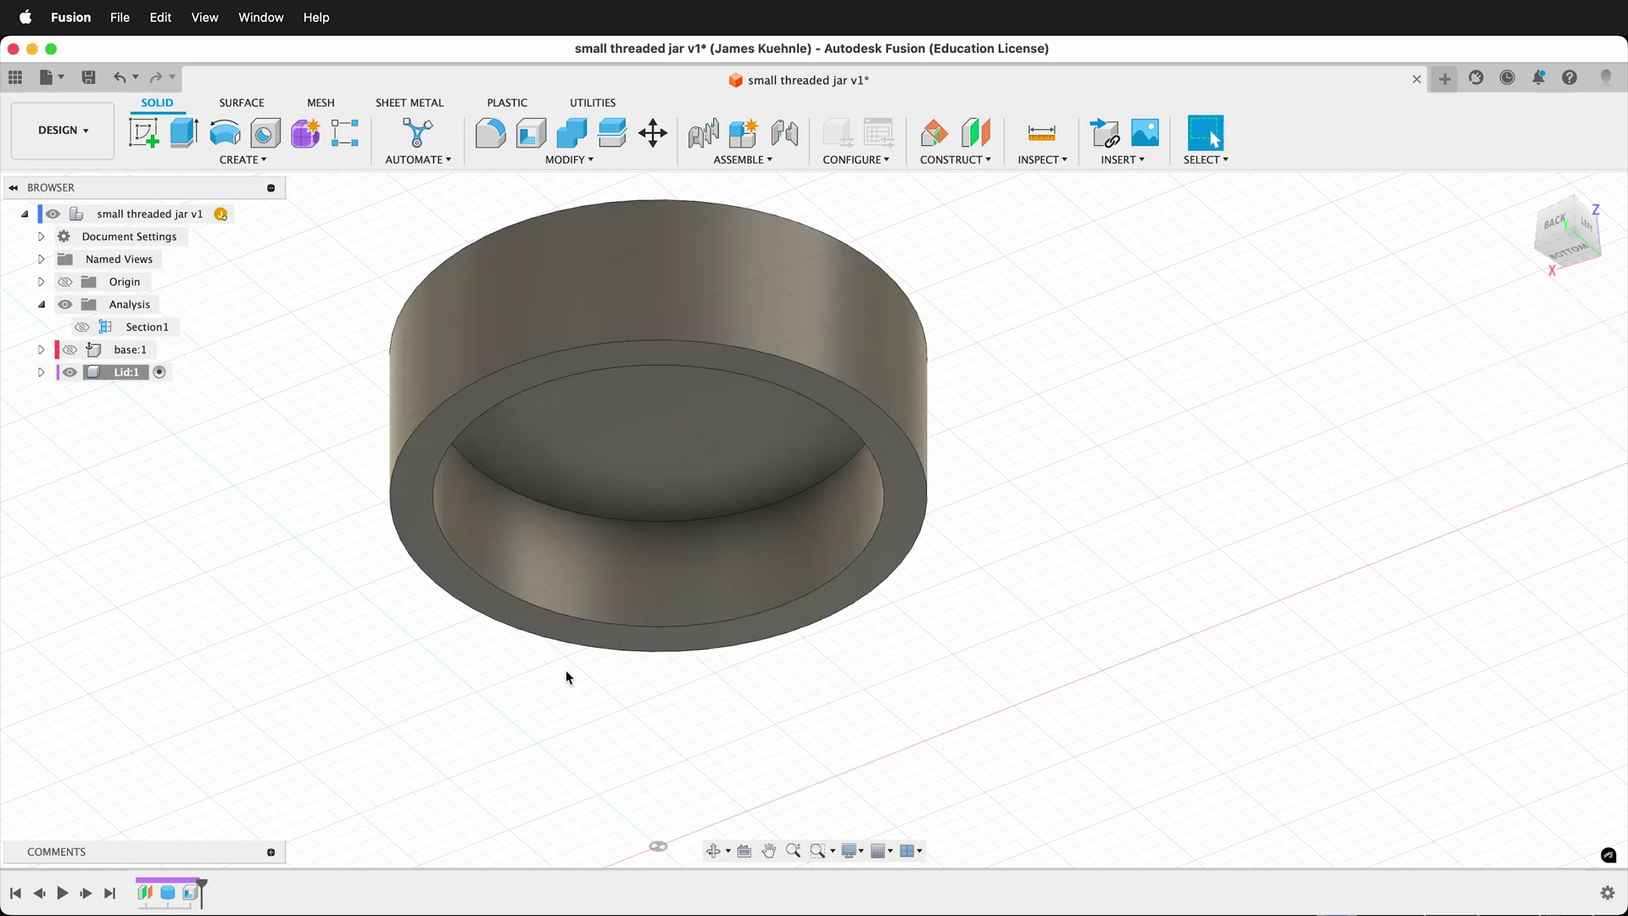
Add a full-length, right-hand ISO Metric M20x2.5 thread of class 6H to the lid's inner cylindrical face
click(241, 159)
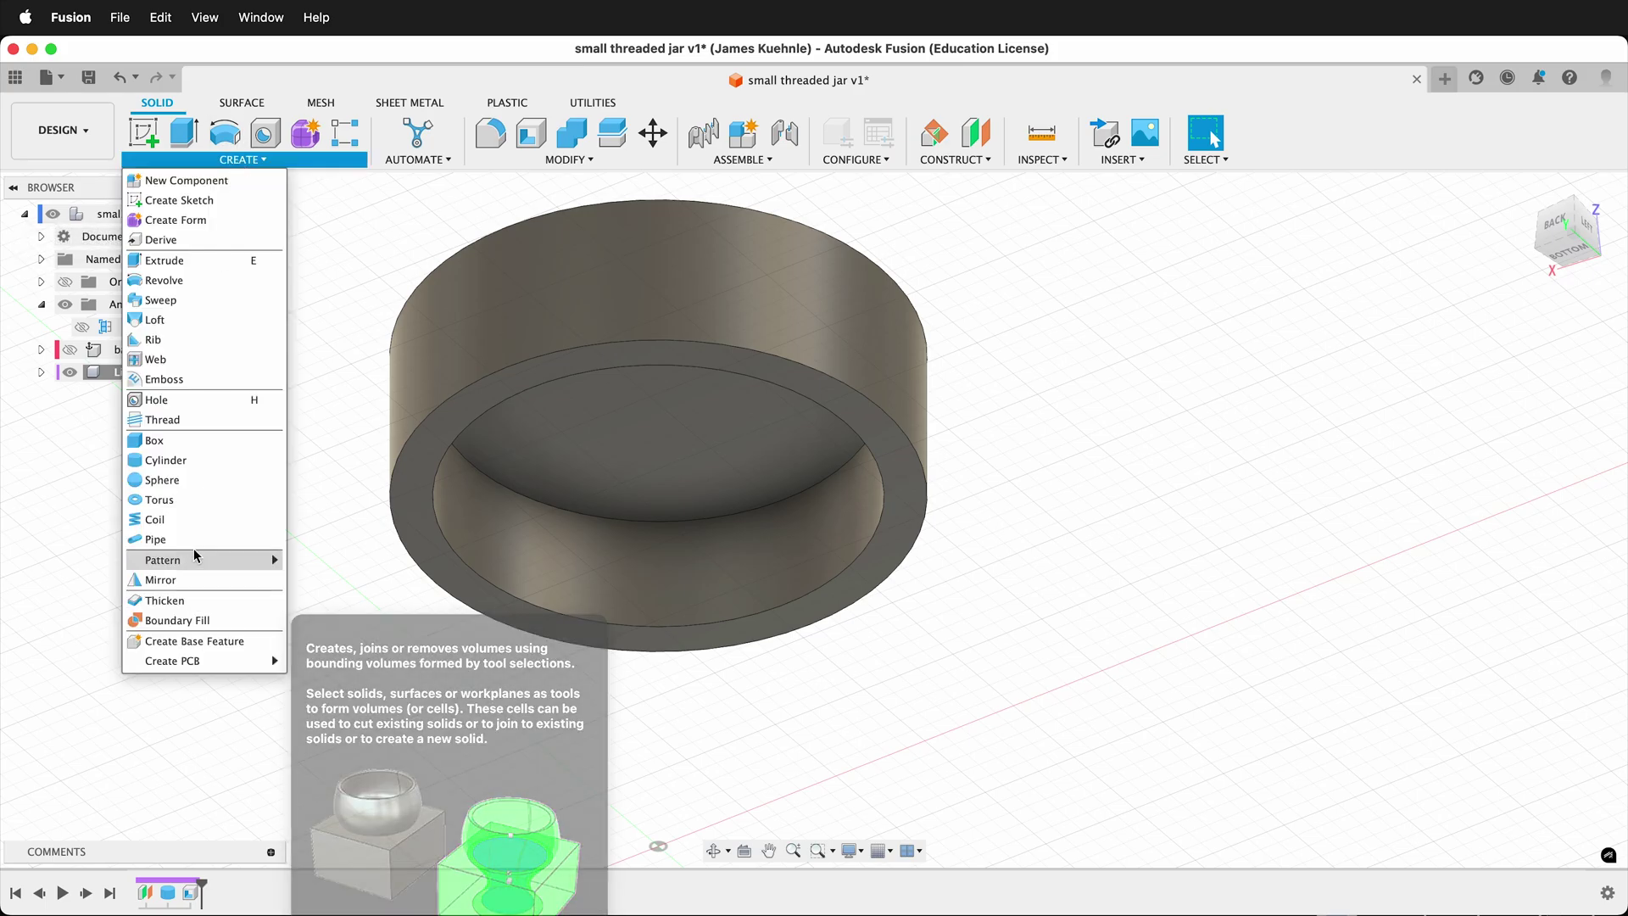
click(163, 421)
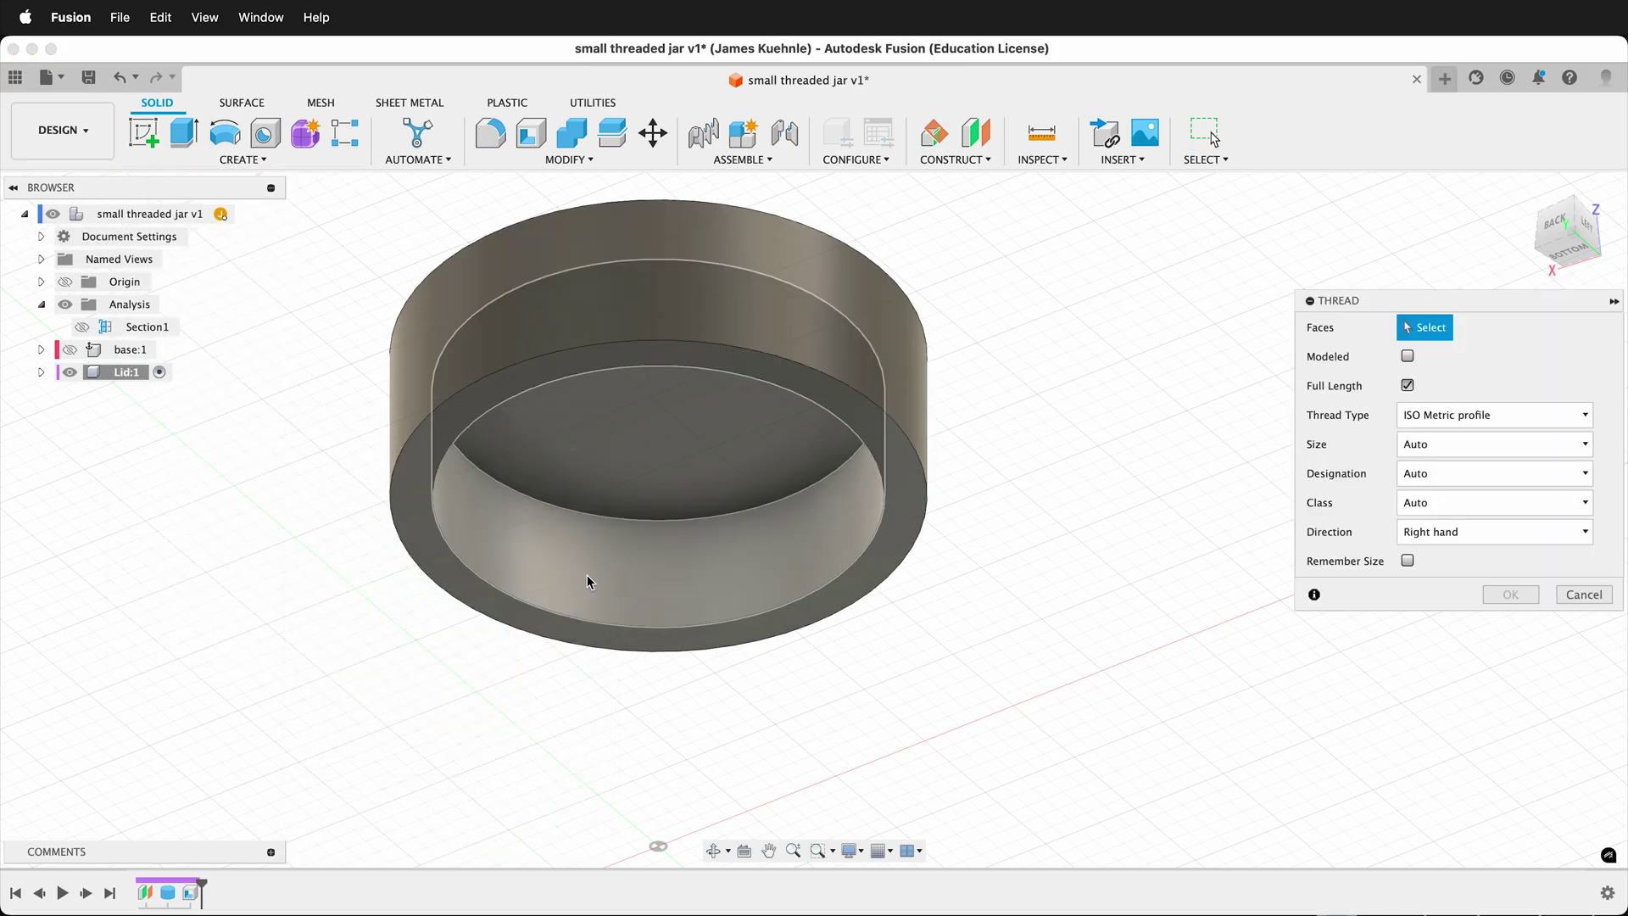
click(587, 582)
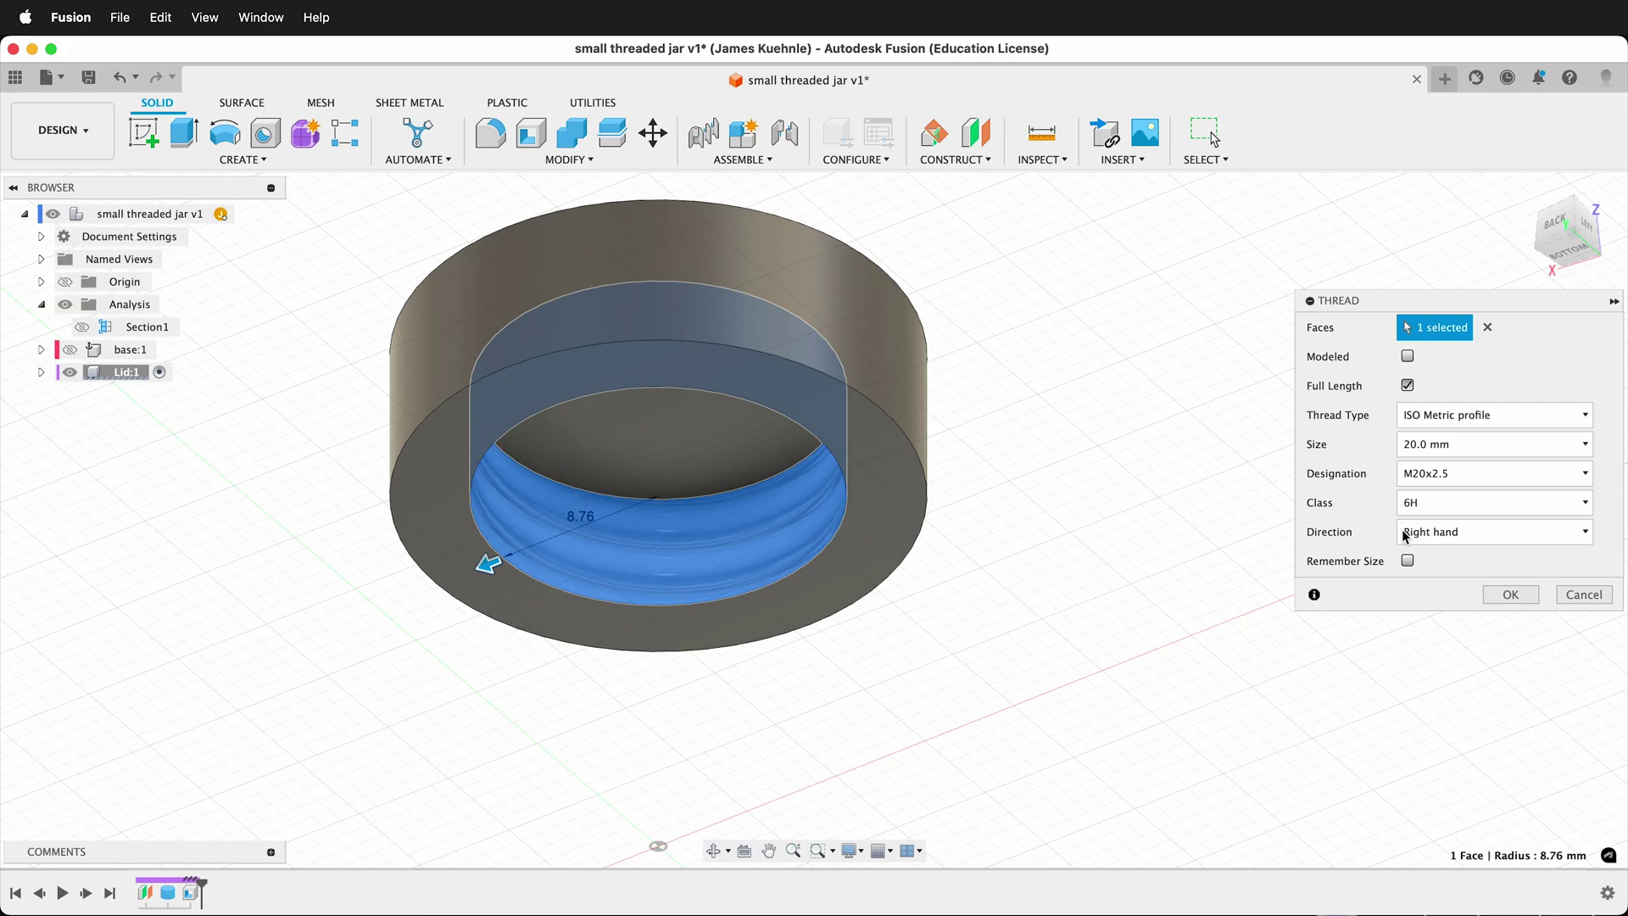
click(1451, 503)
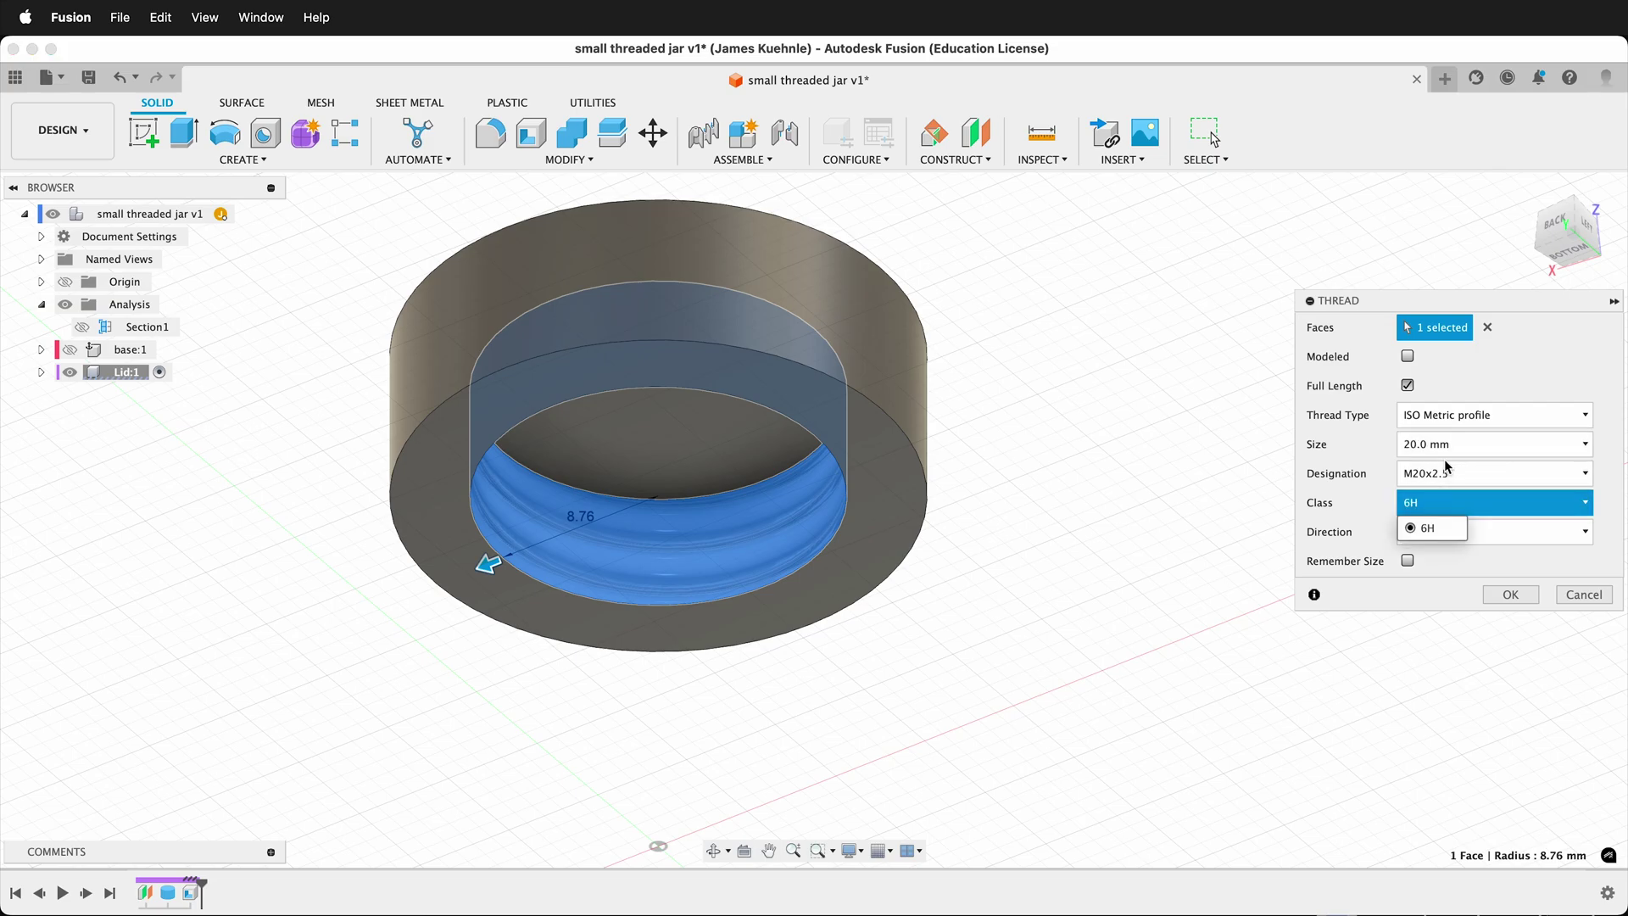
click(1443, 471)
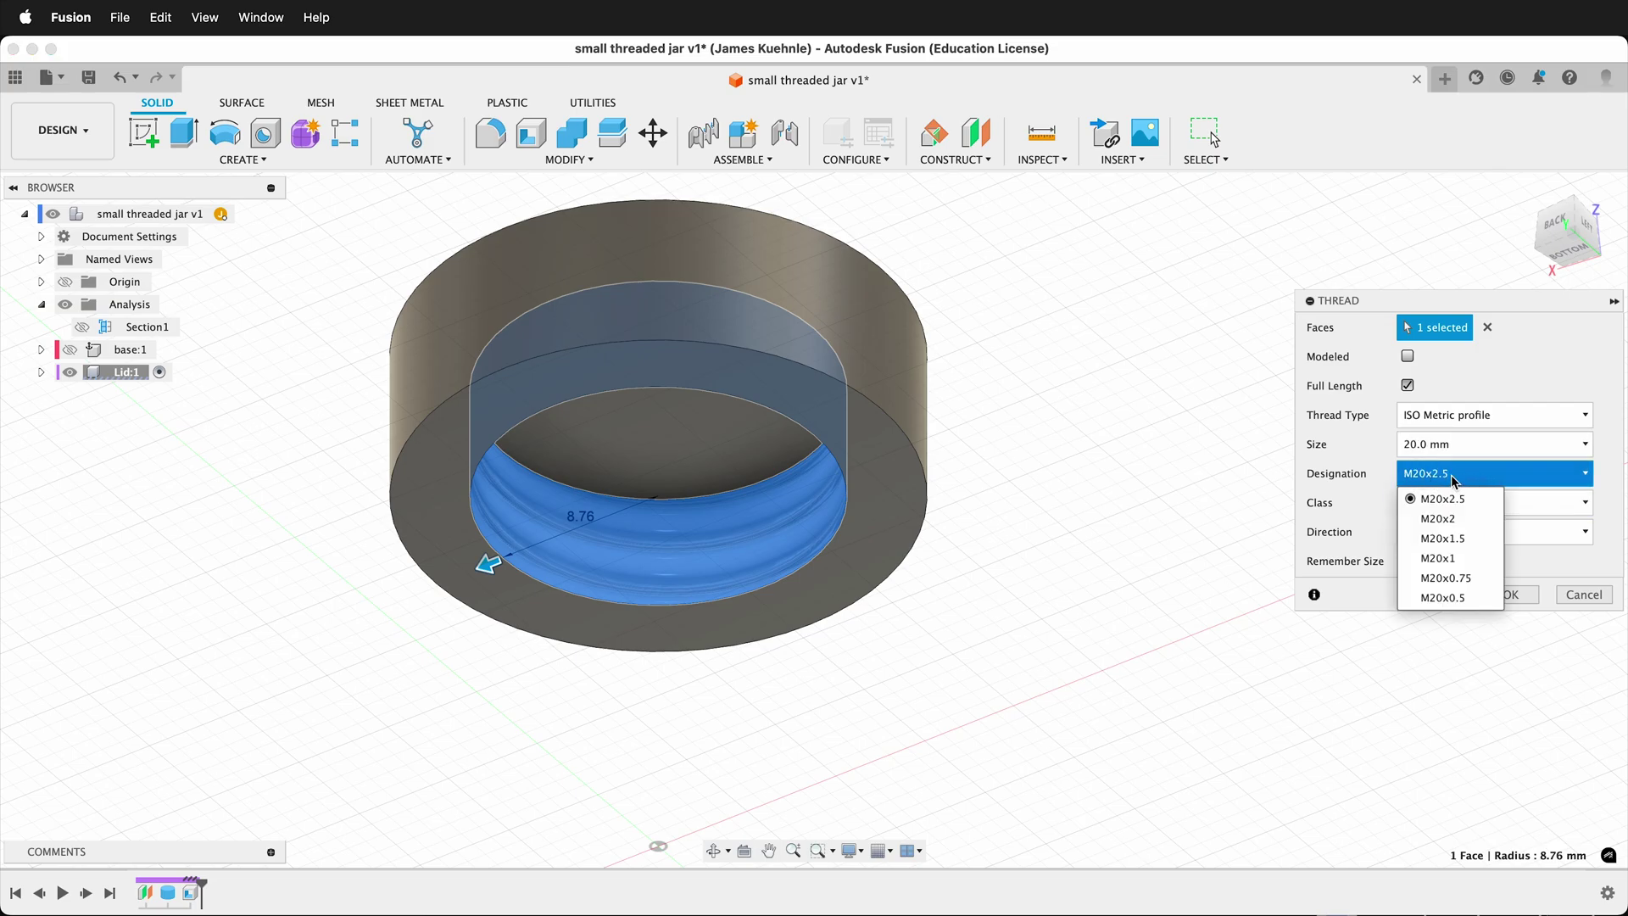
click(1452, 477)
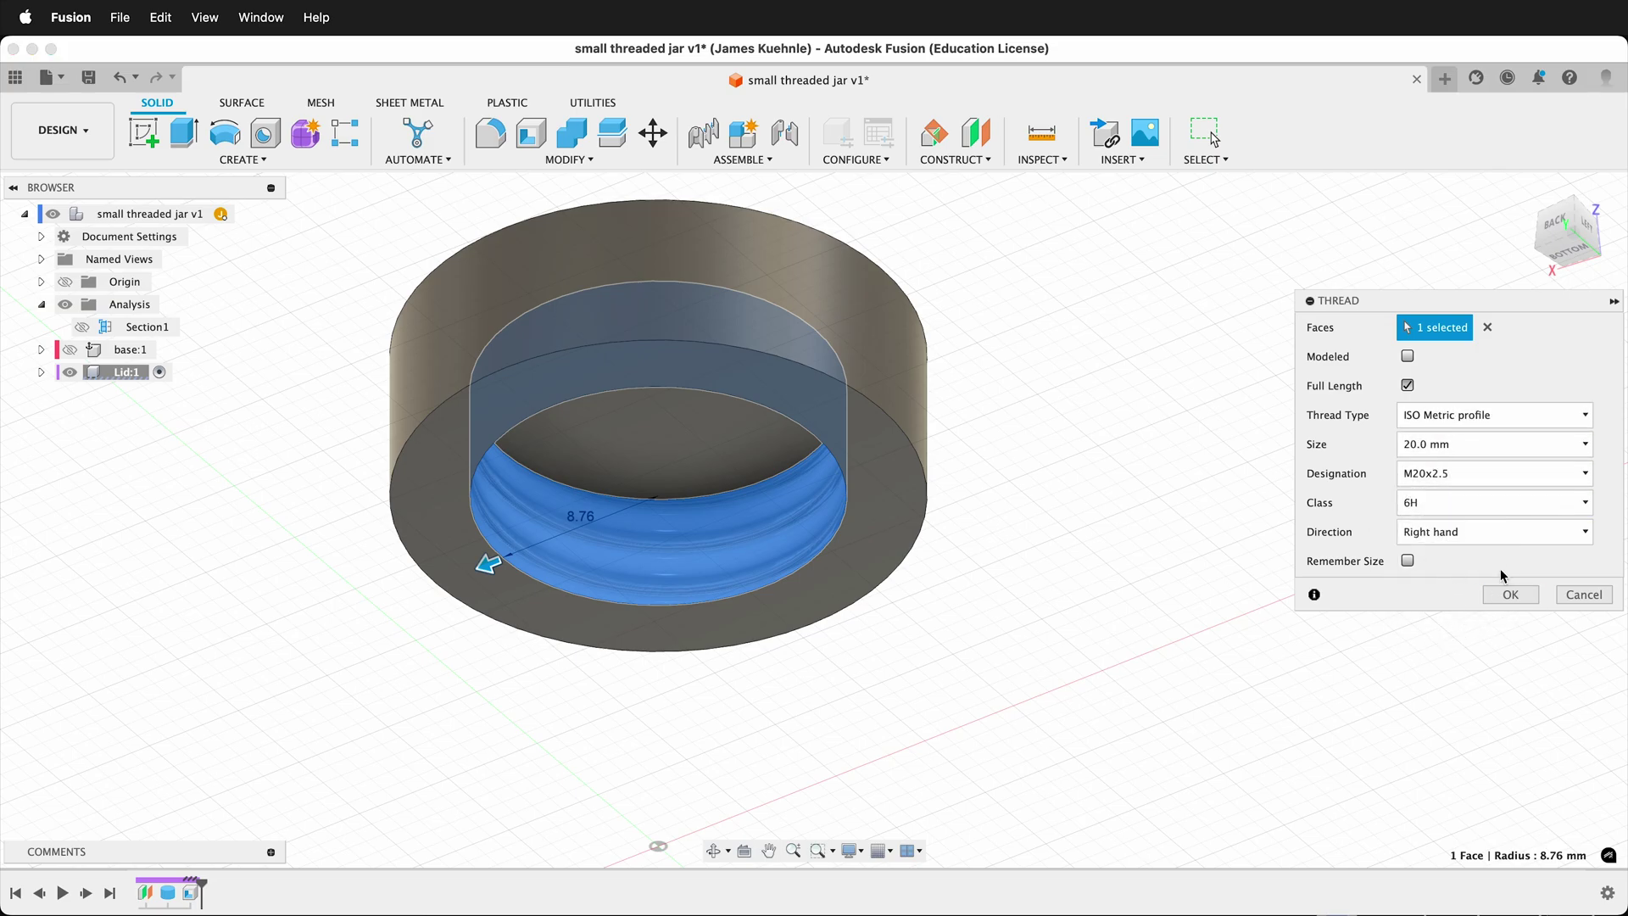
click(1502, 594)
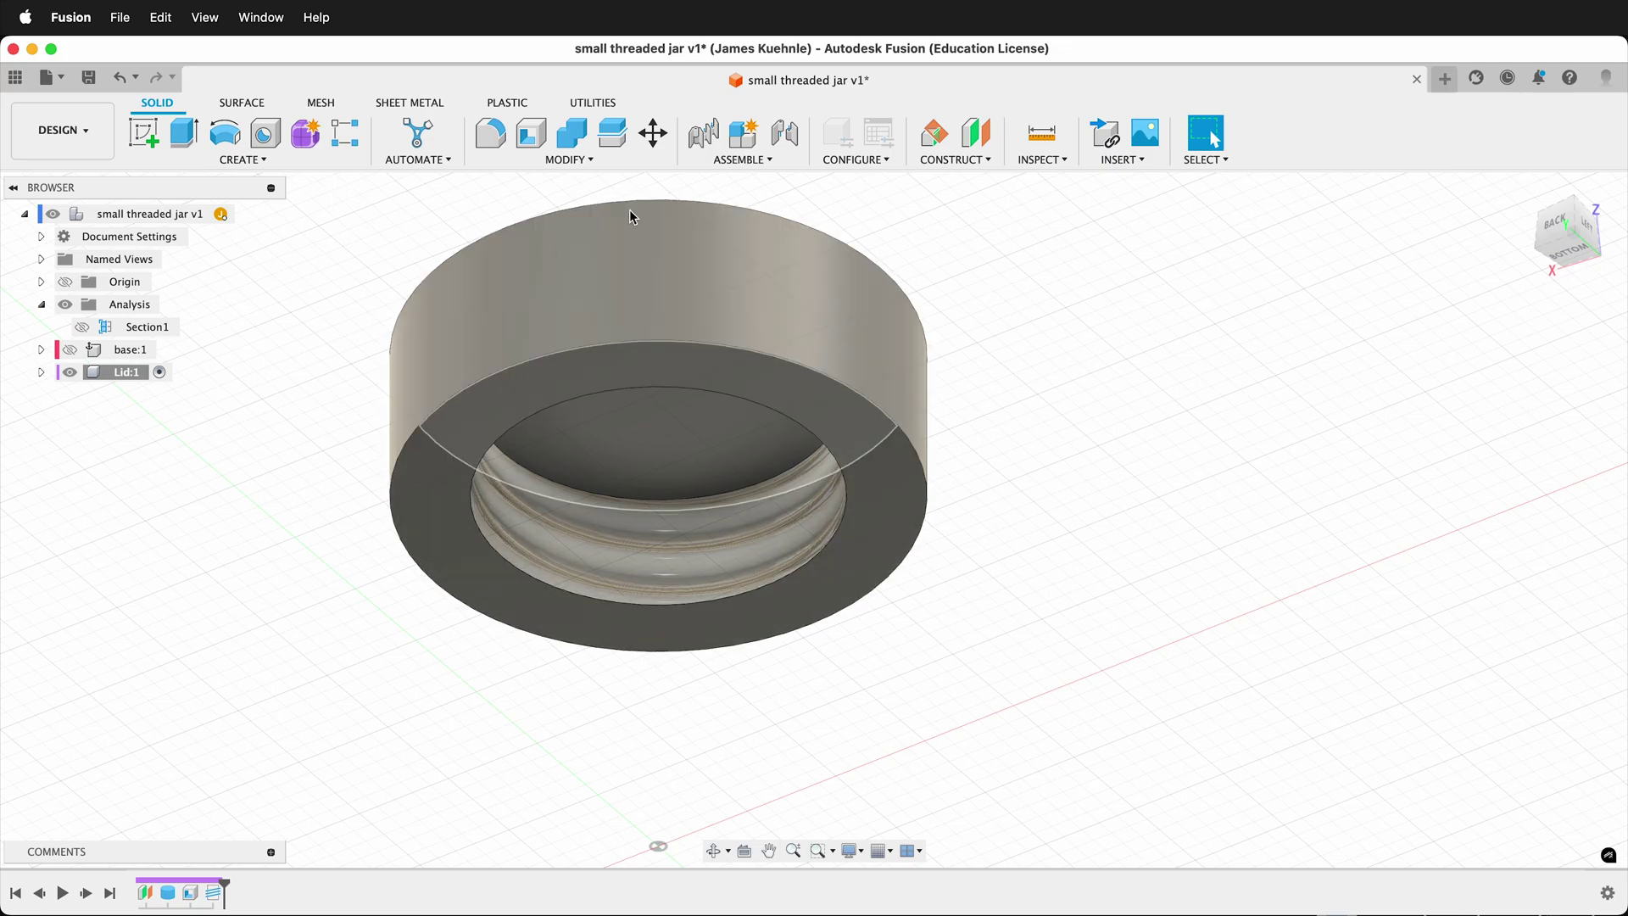
Chamfer the inner edge of the lid's opening with an equal distance of 1.5 mm
click(565, 161)
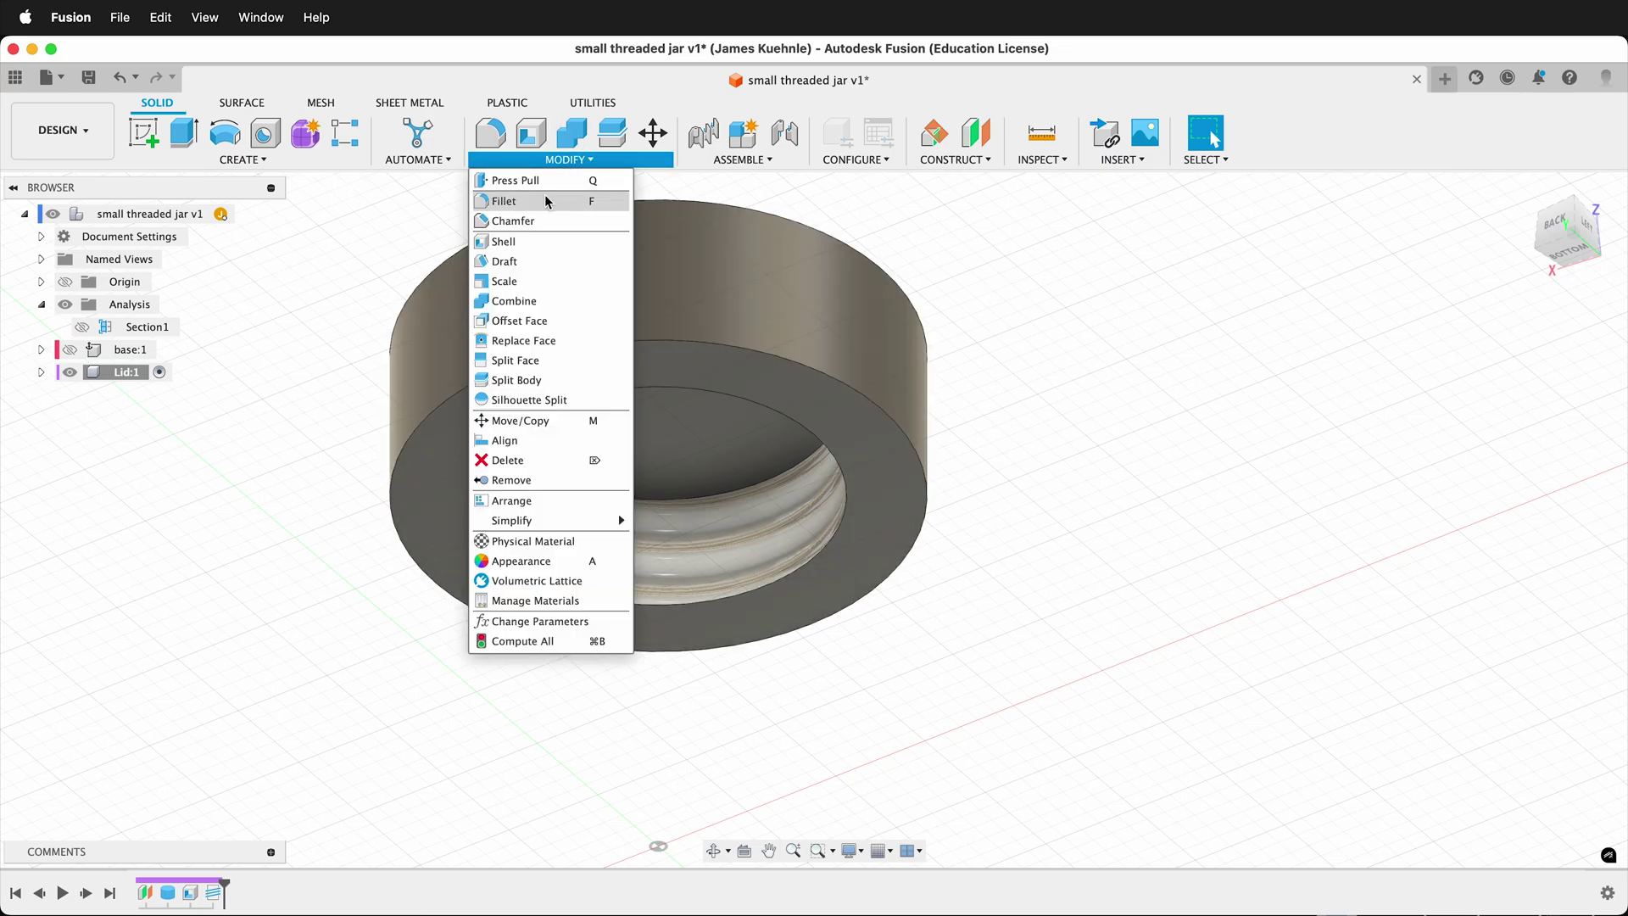
click(517, 221)
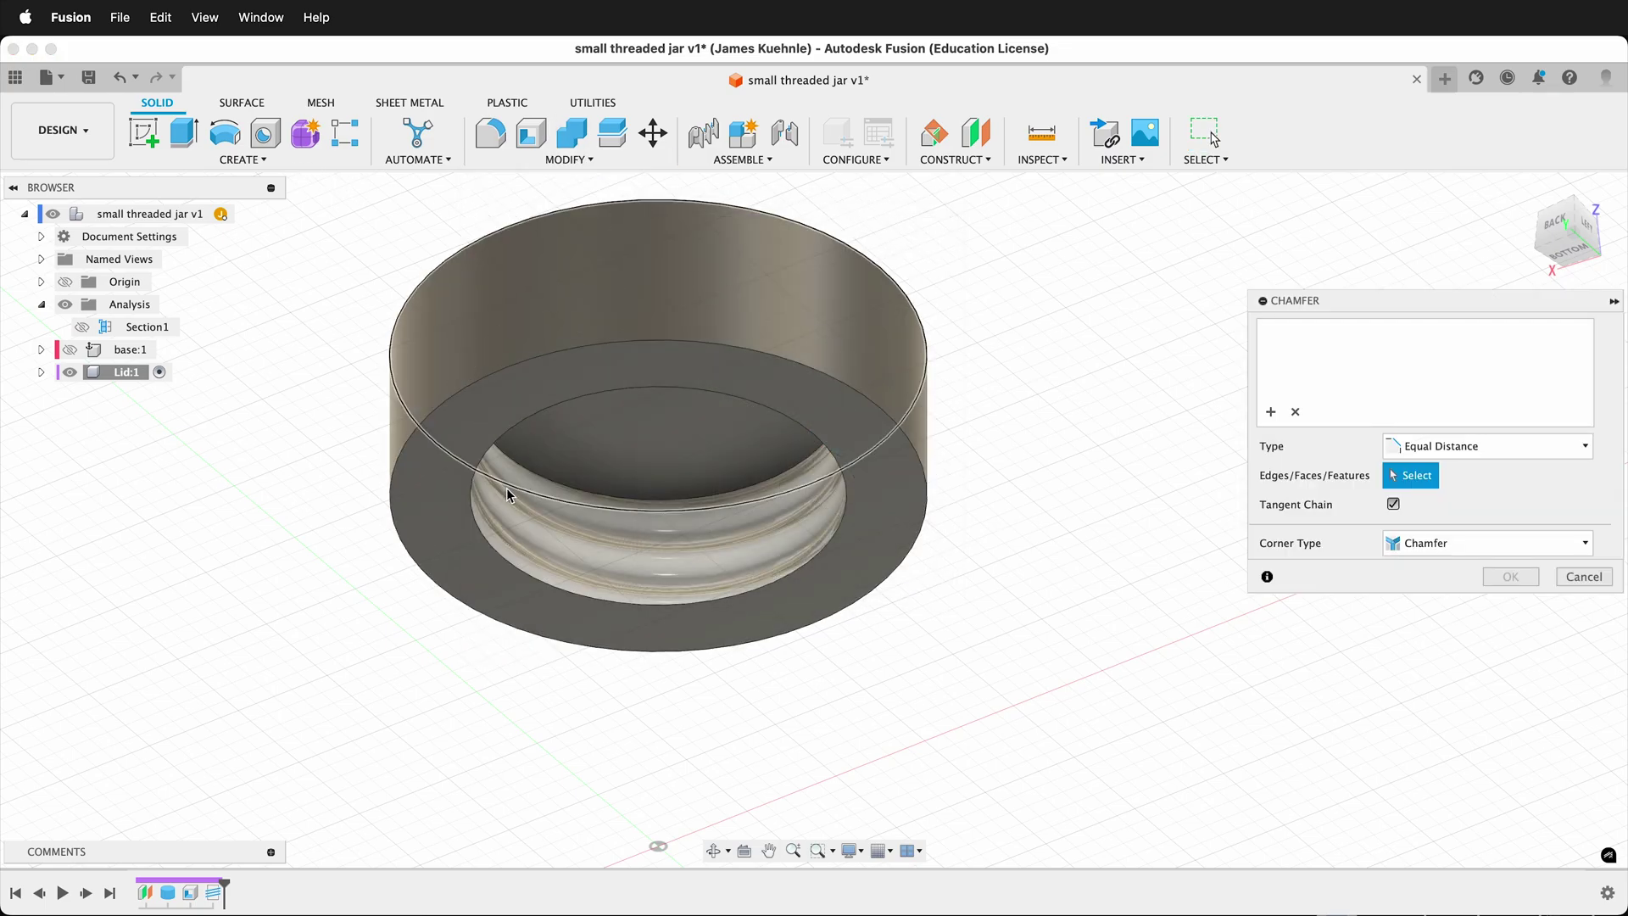
click(476, 535)
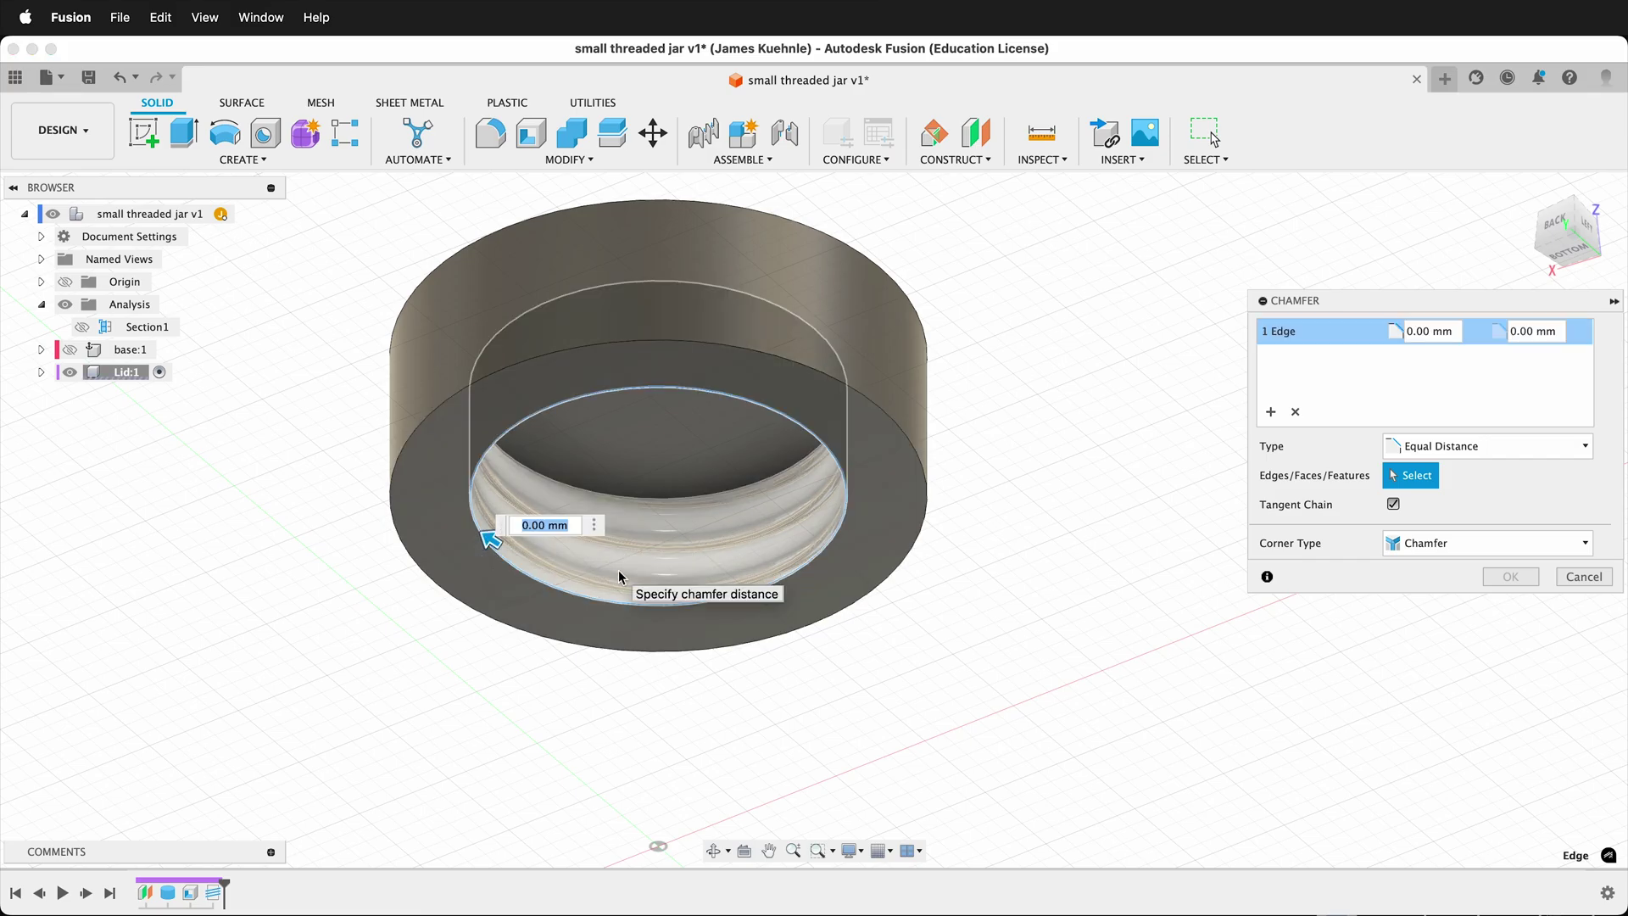
text(1.5)
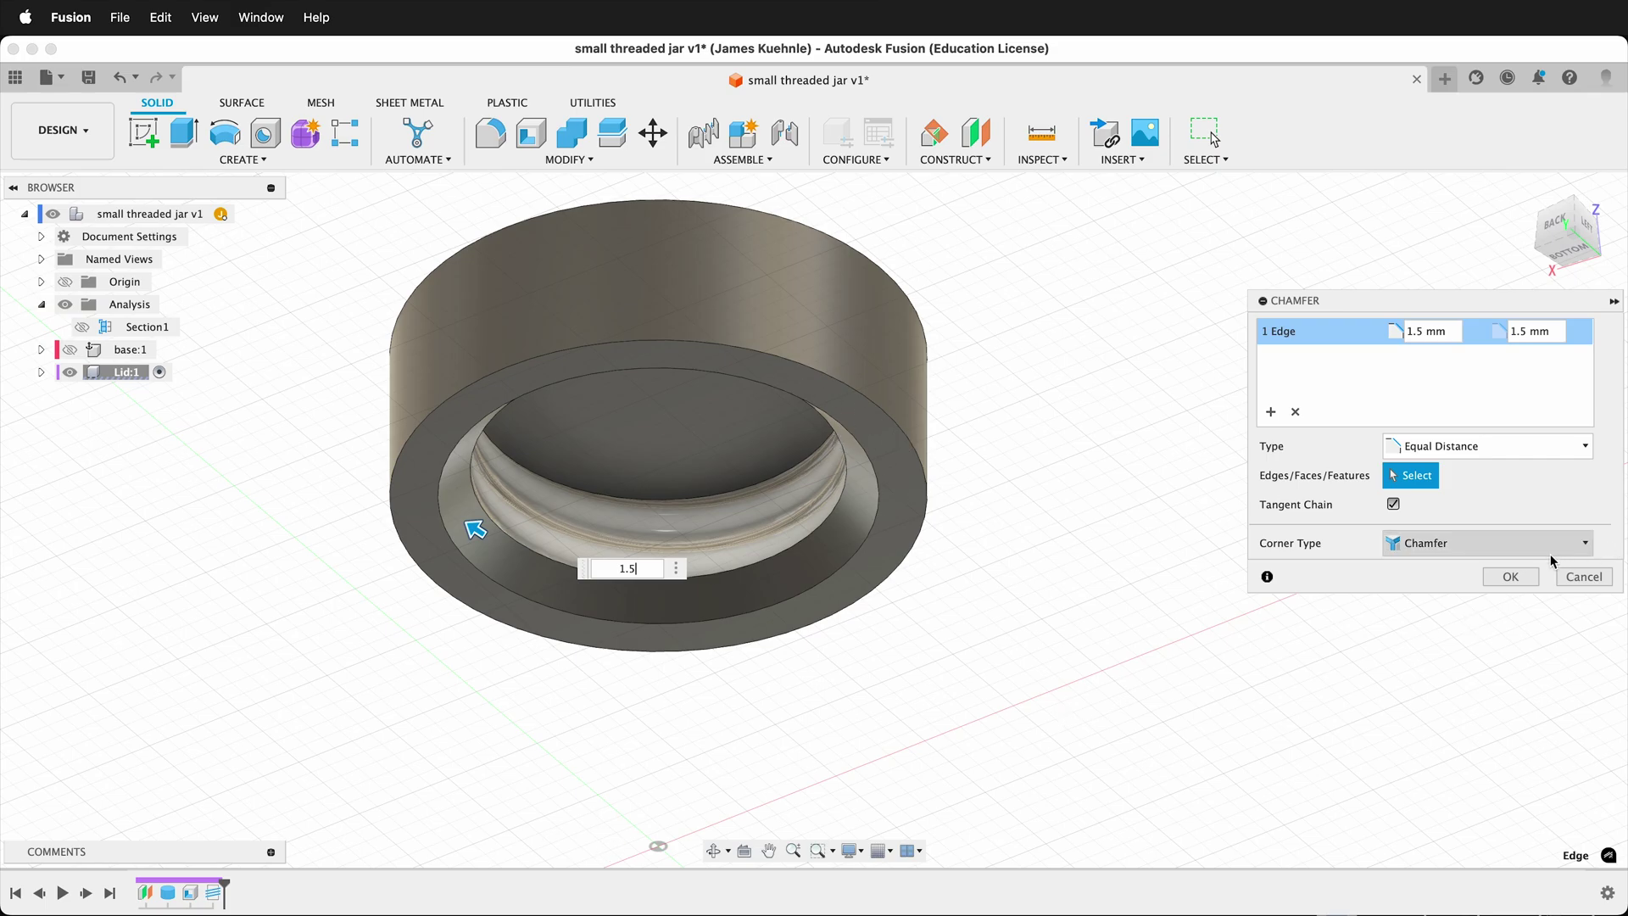
click(1510, 576)
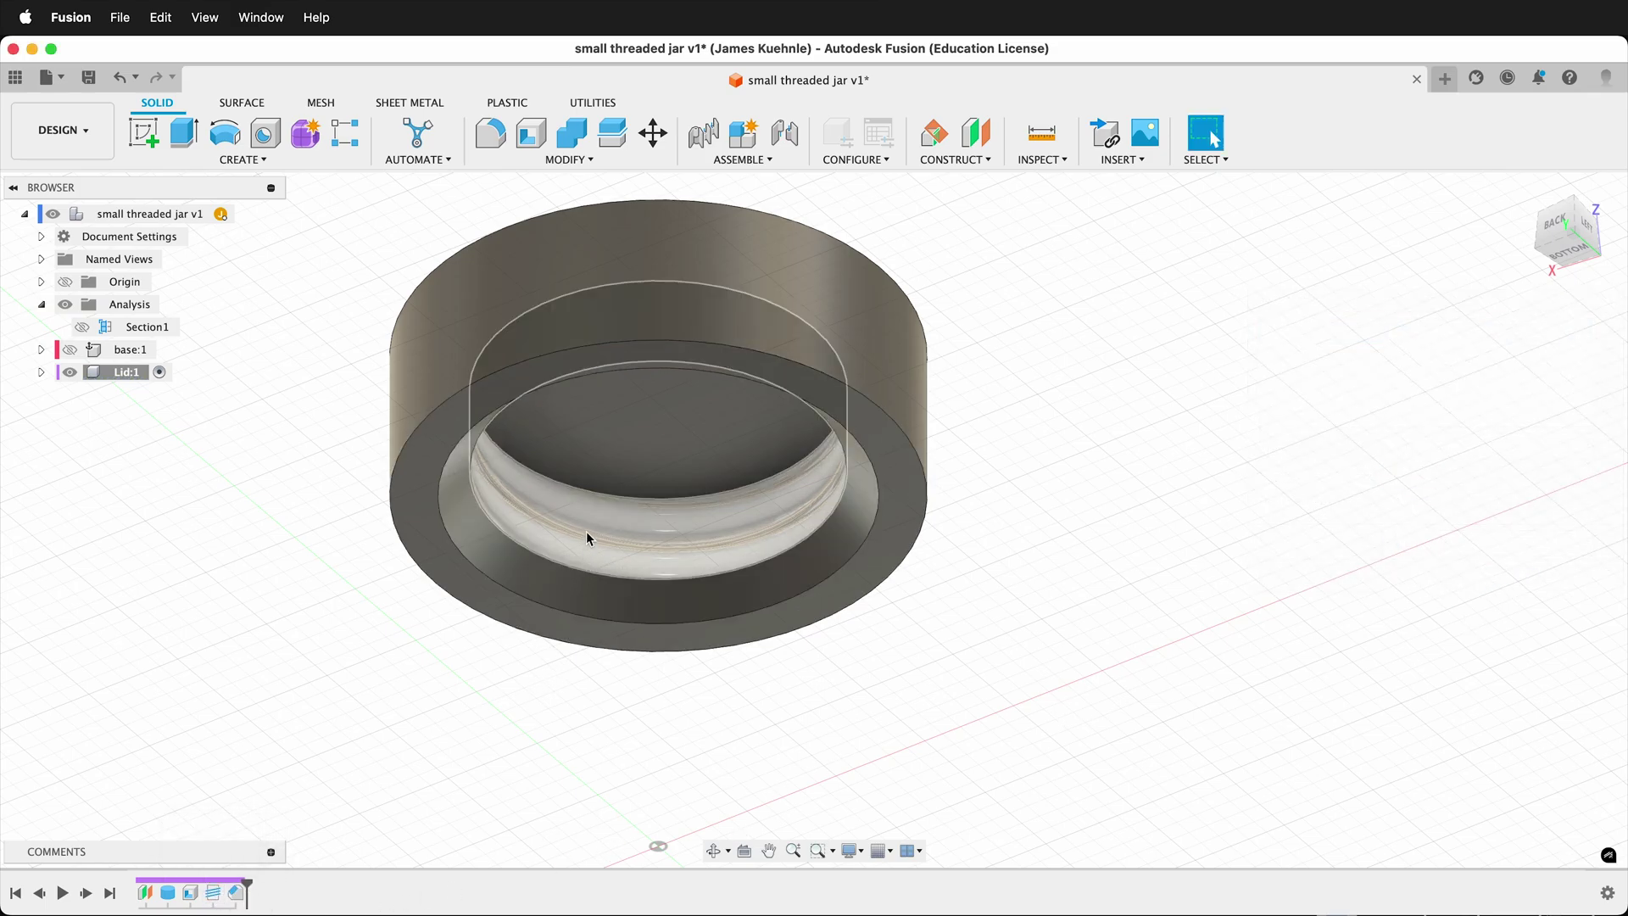
Edit the lid's existing thread feature so that the thread is modeled
right_click(212, 896)
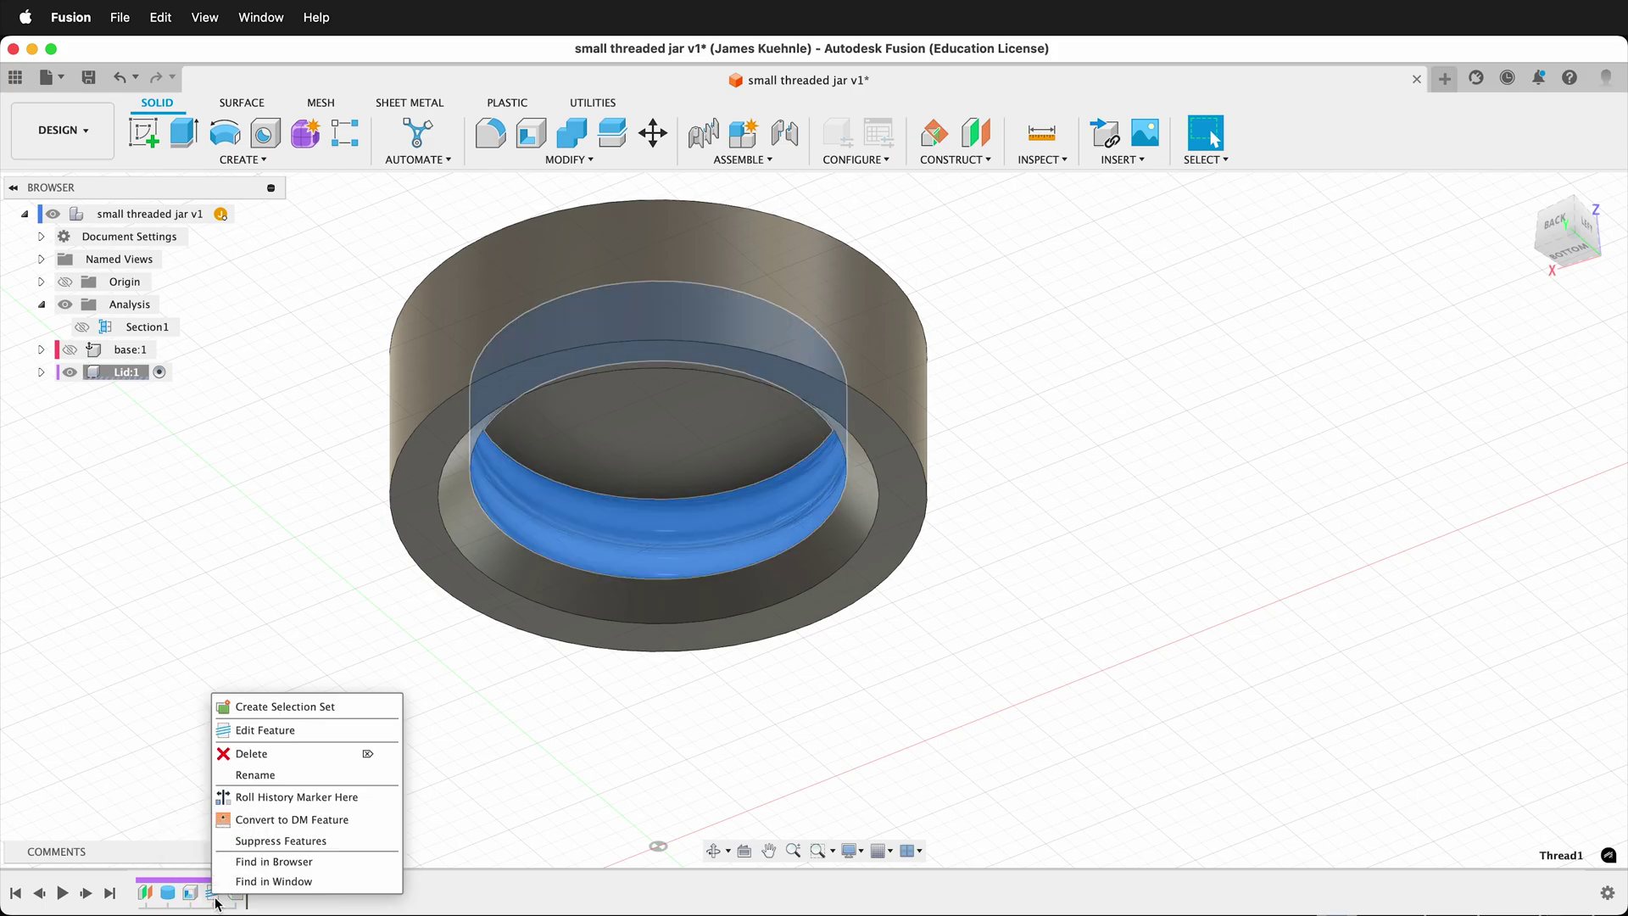
click(254, 730)
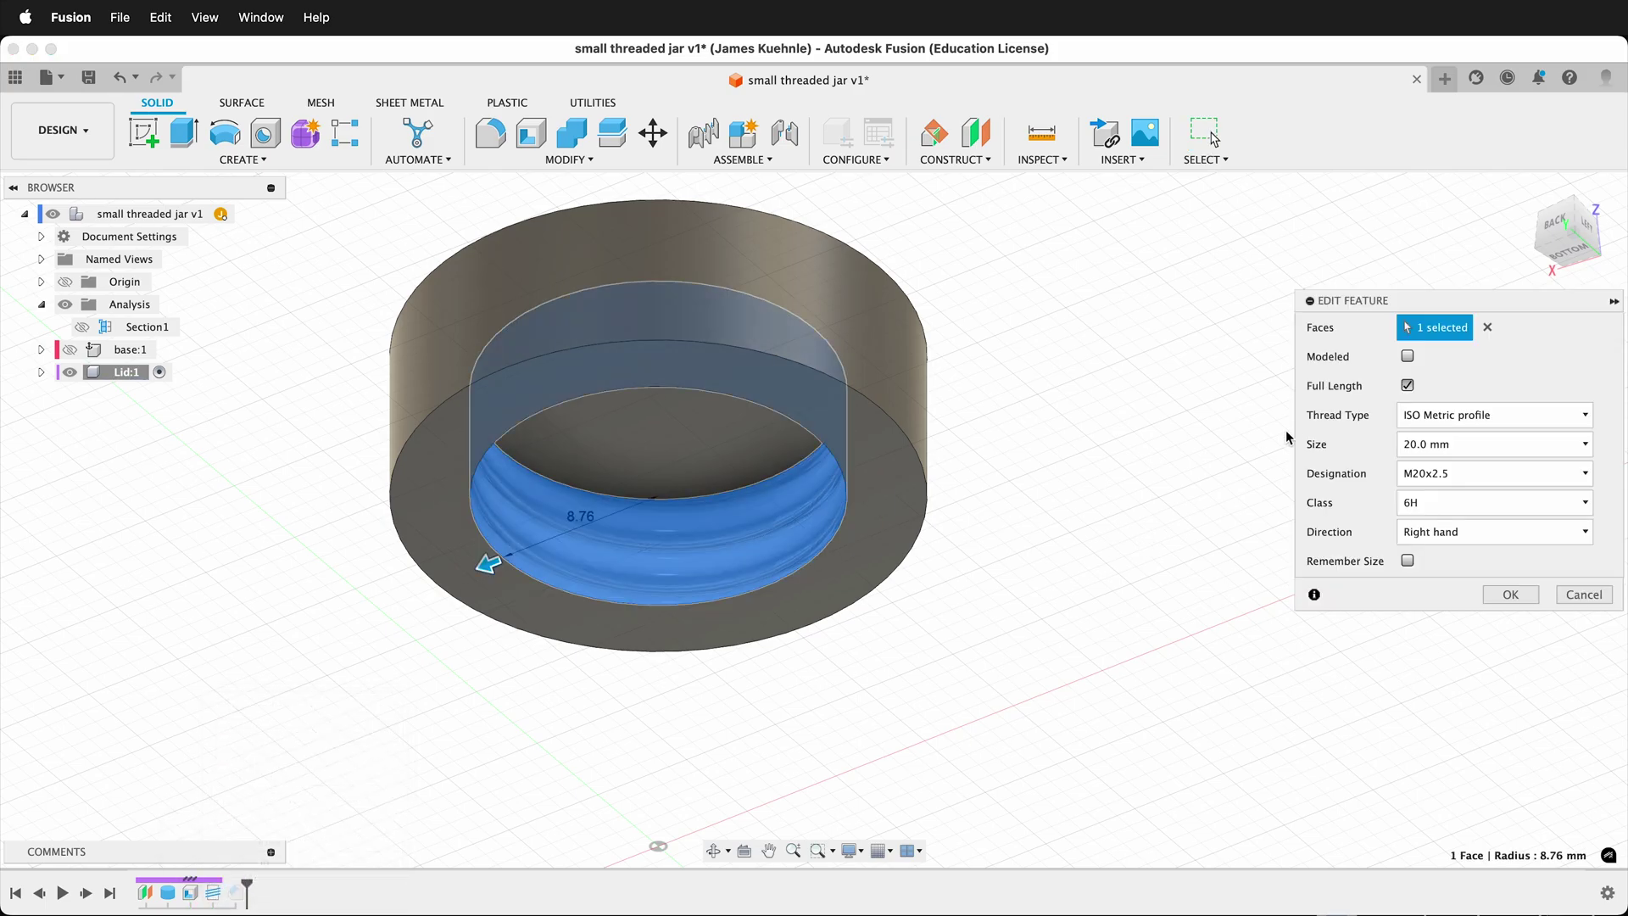
click(1406, 356)
click(1510, 594)
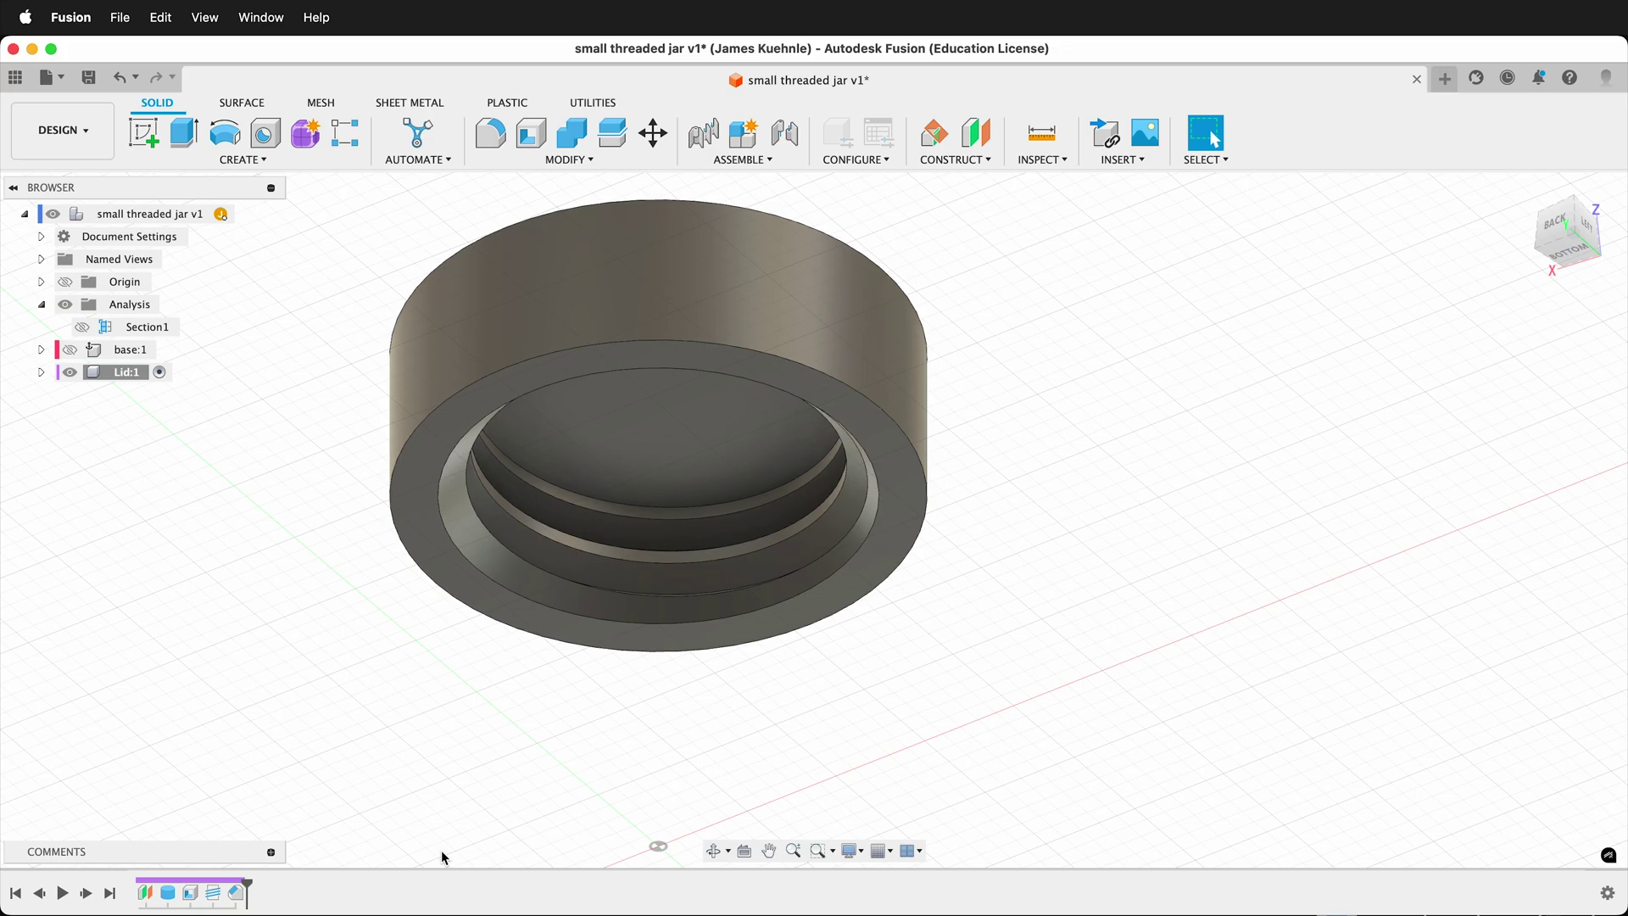
Show the base component again and turn on the Section1 analysis
shift+scroll(741, 693, down, 5)
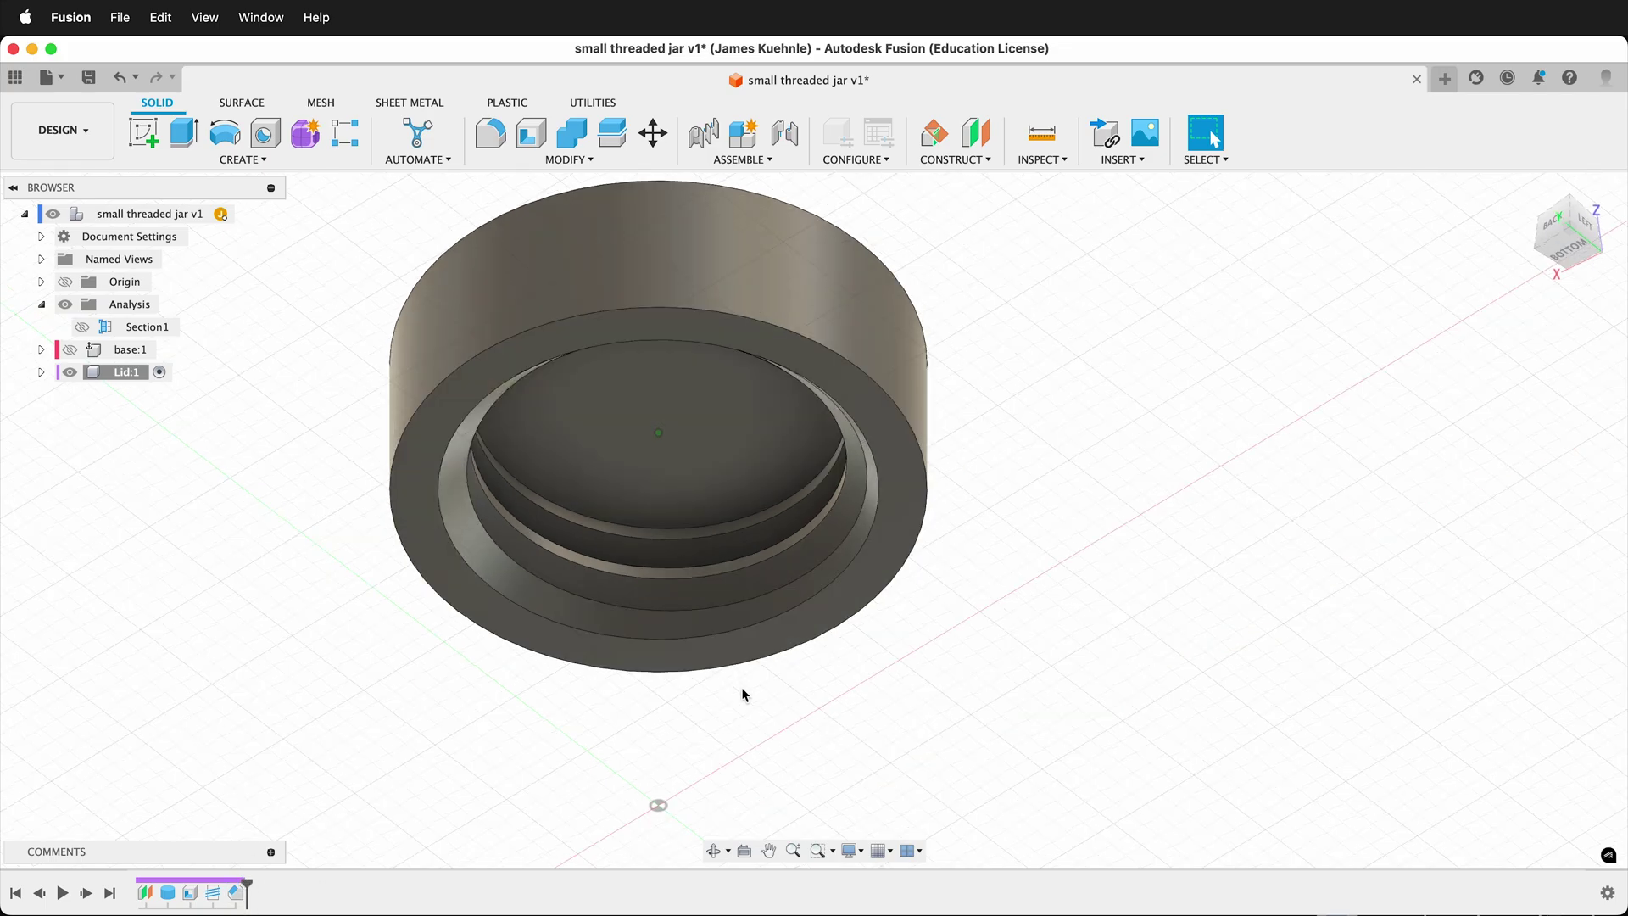
shift+scroll(741, 693, down, 4)
shift+scroll(741, 693, up, 10)
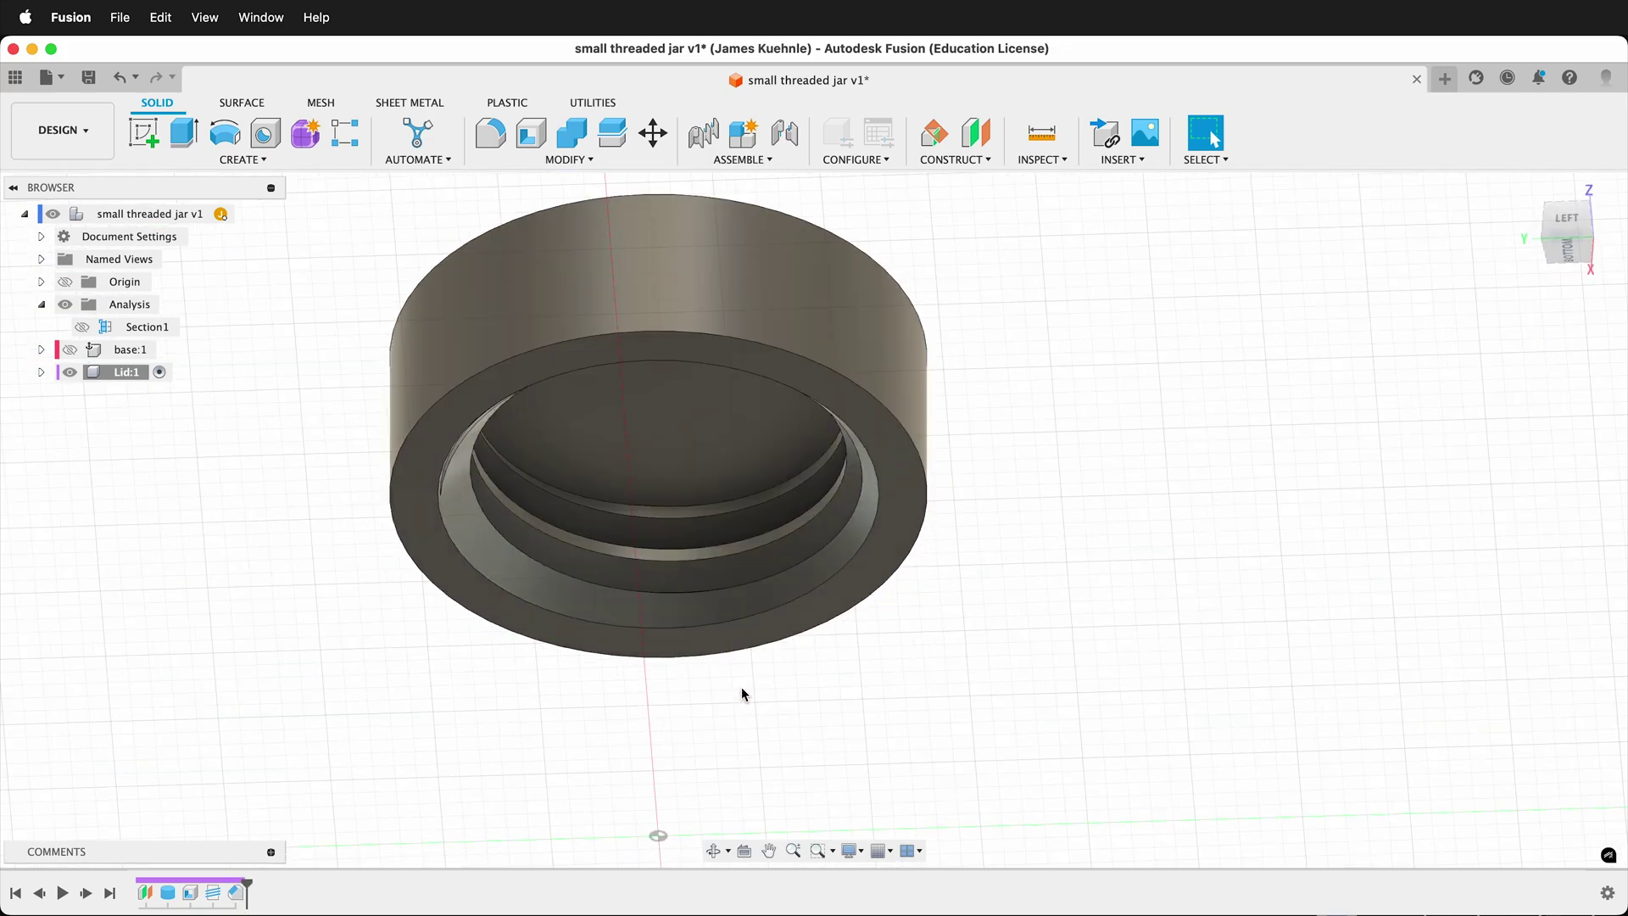
shift+scroll(741, 693, up, 1)
shift+scroll(741, 693, down, 3)
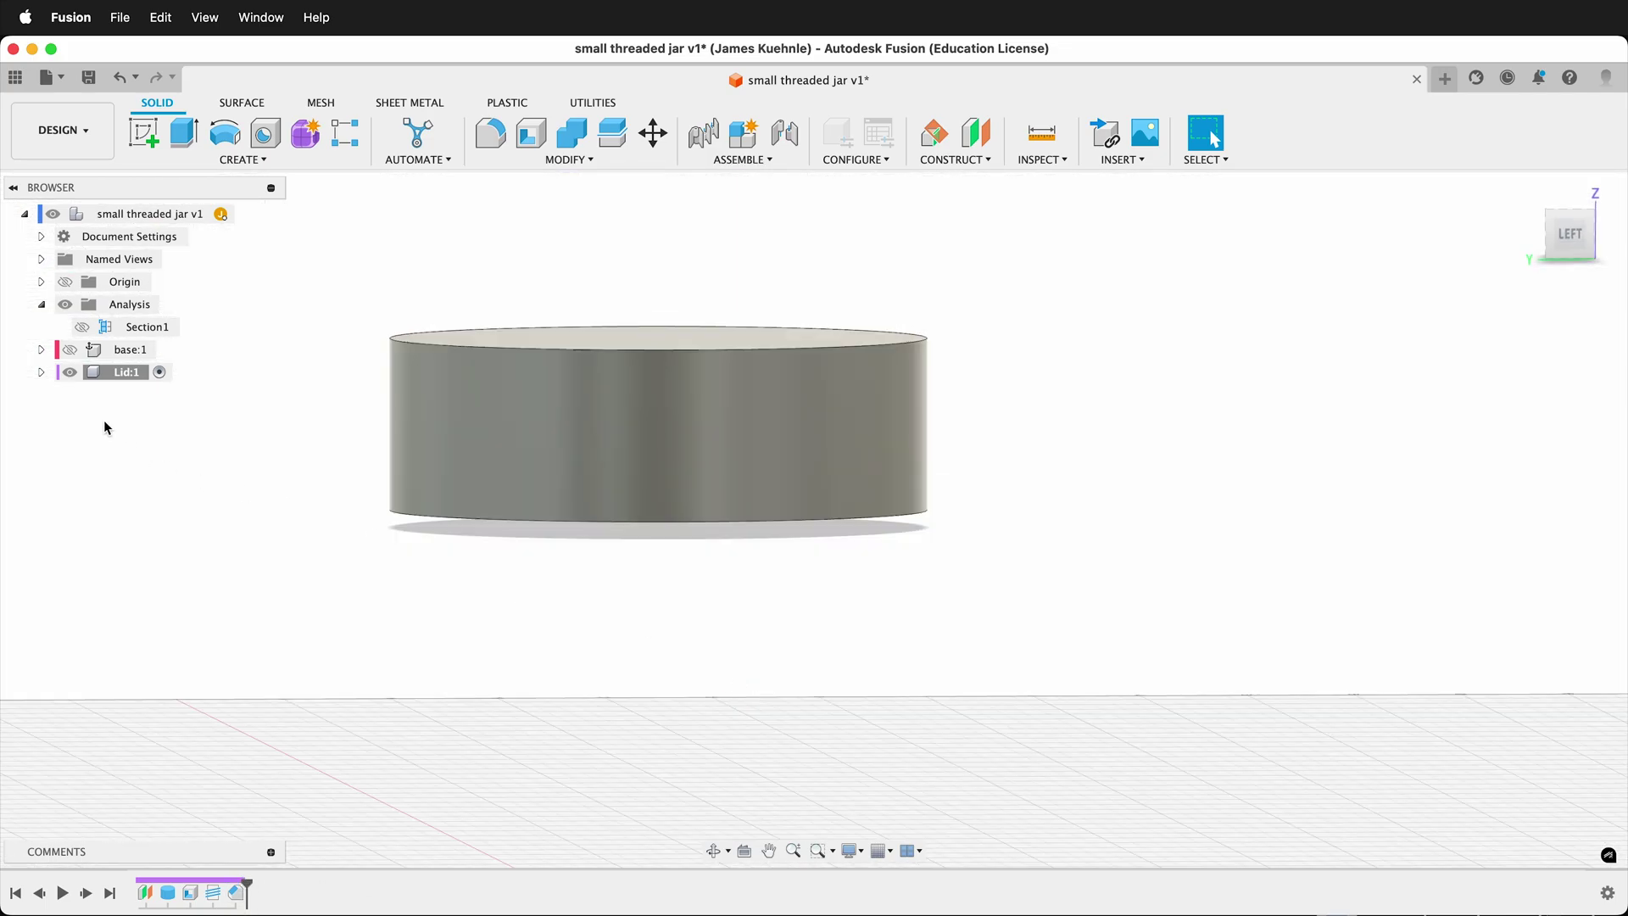
click(71, 353)
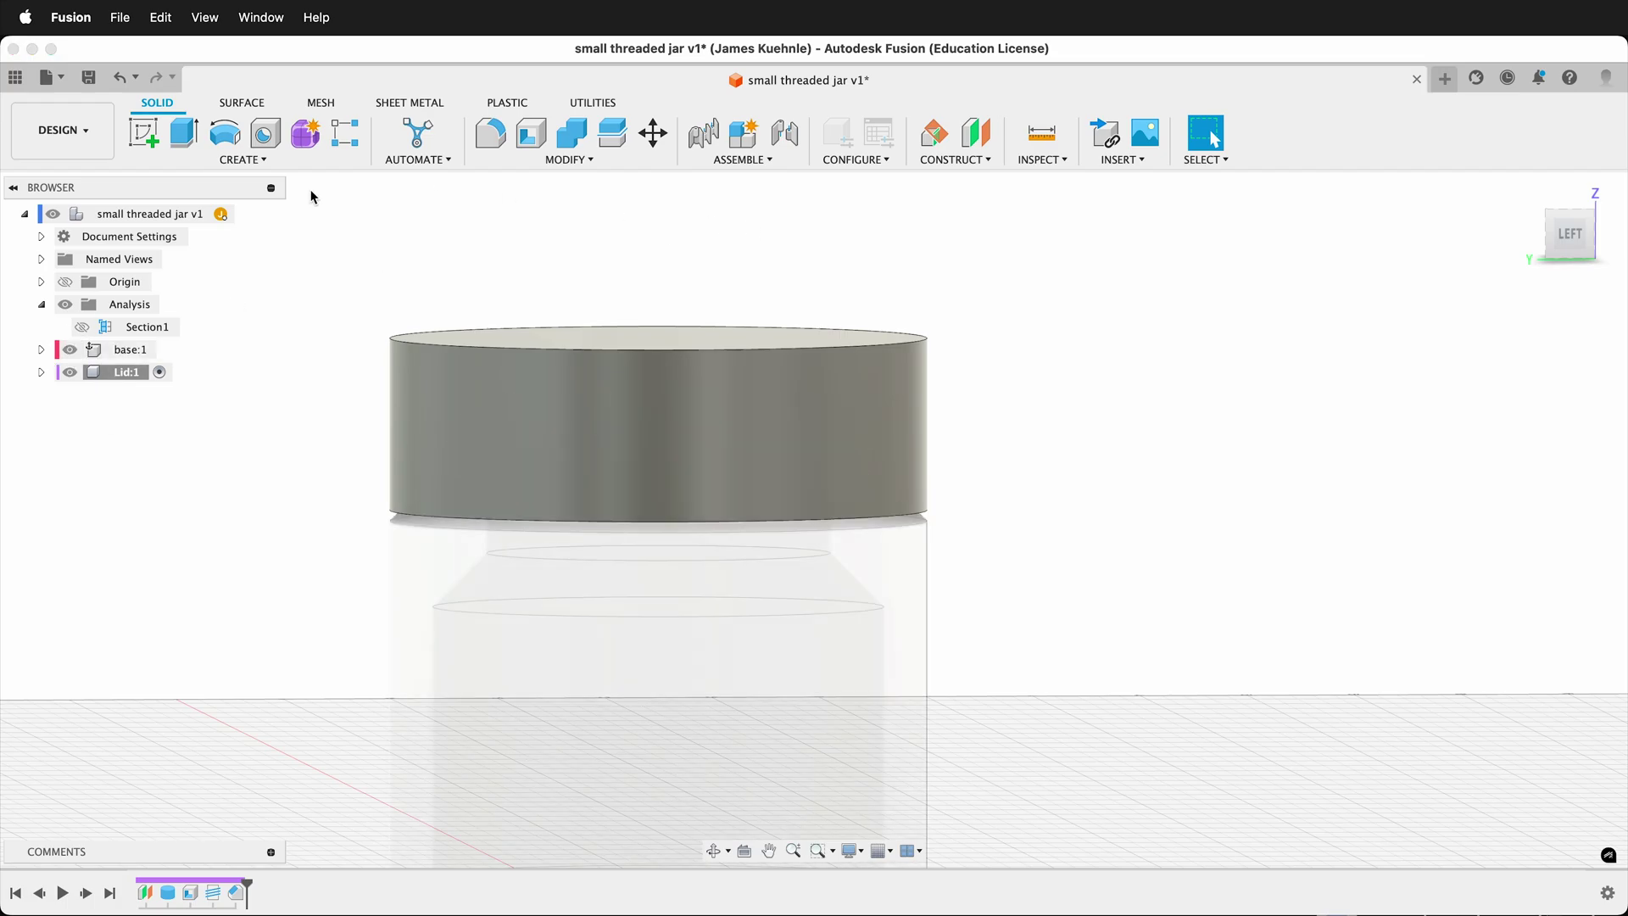
click(82, 326)
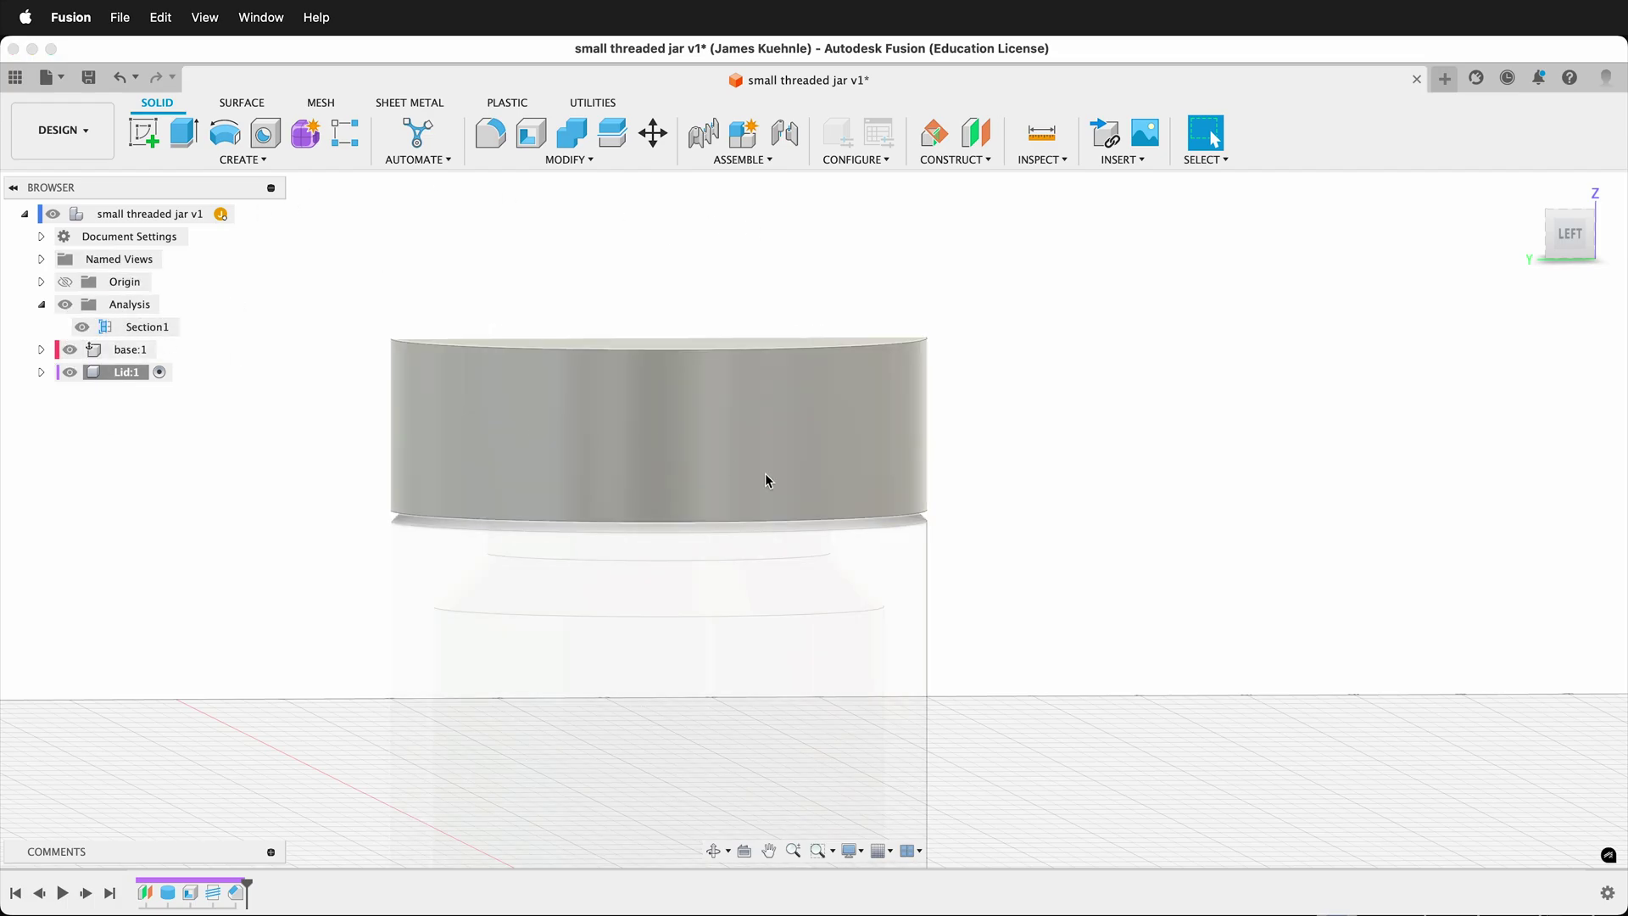
Examine the sectioned jar from the right to check how the lid and base threads engage
shift+scroll(974, 519, right, 10)
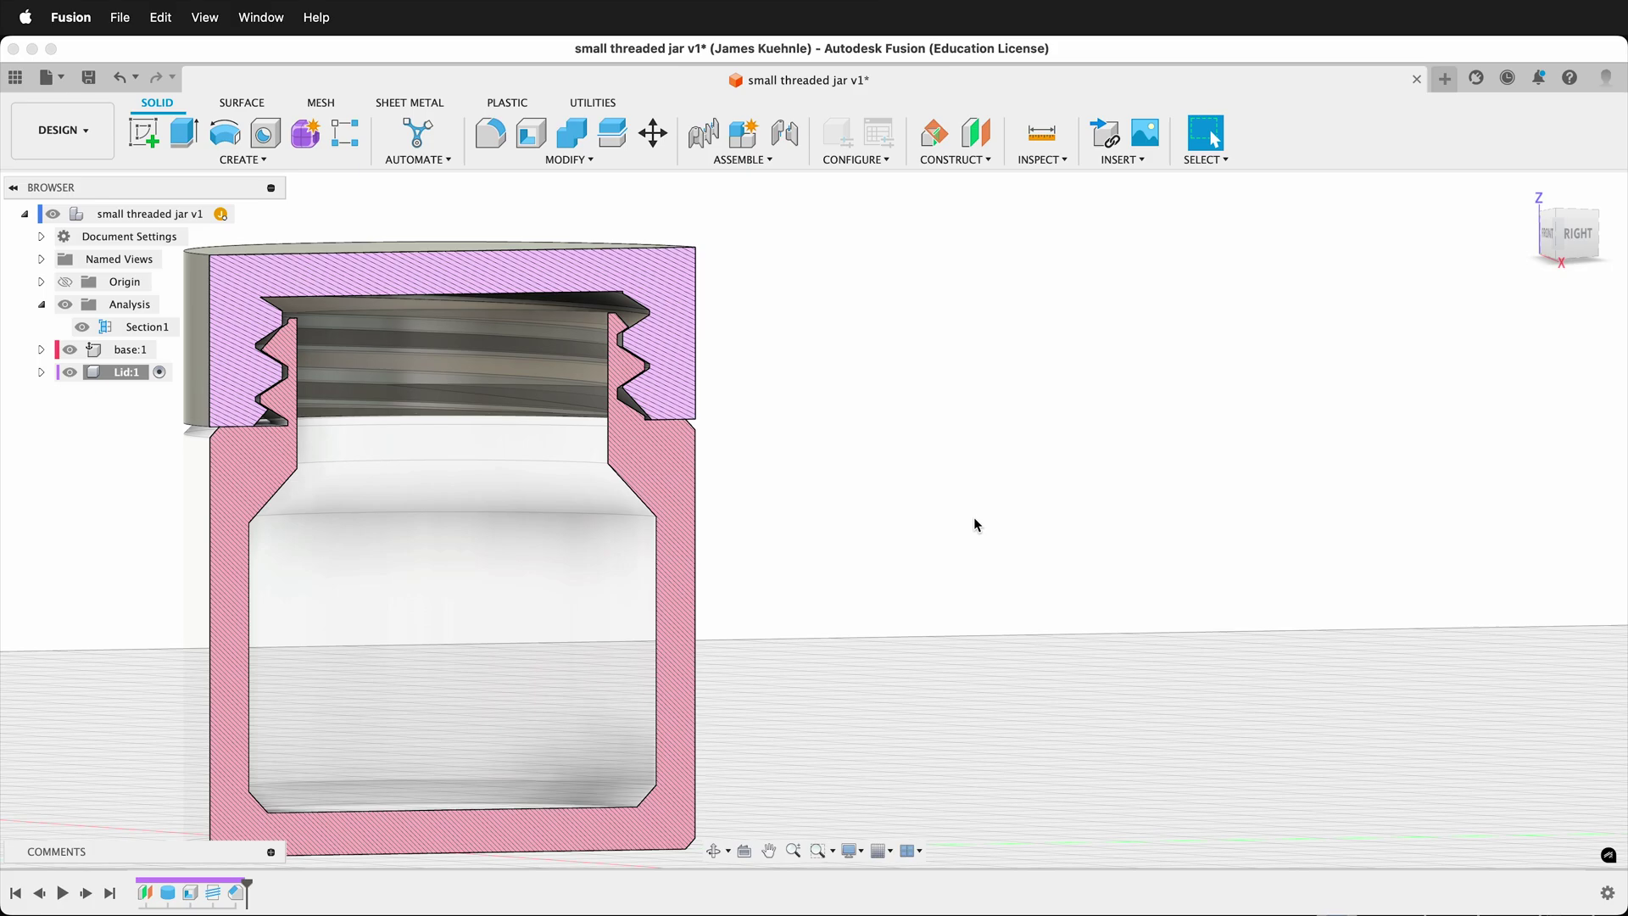
click(1575, 234)
scroll(724, 314, up, 5)
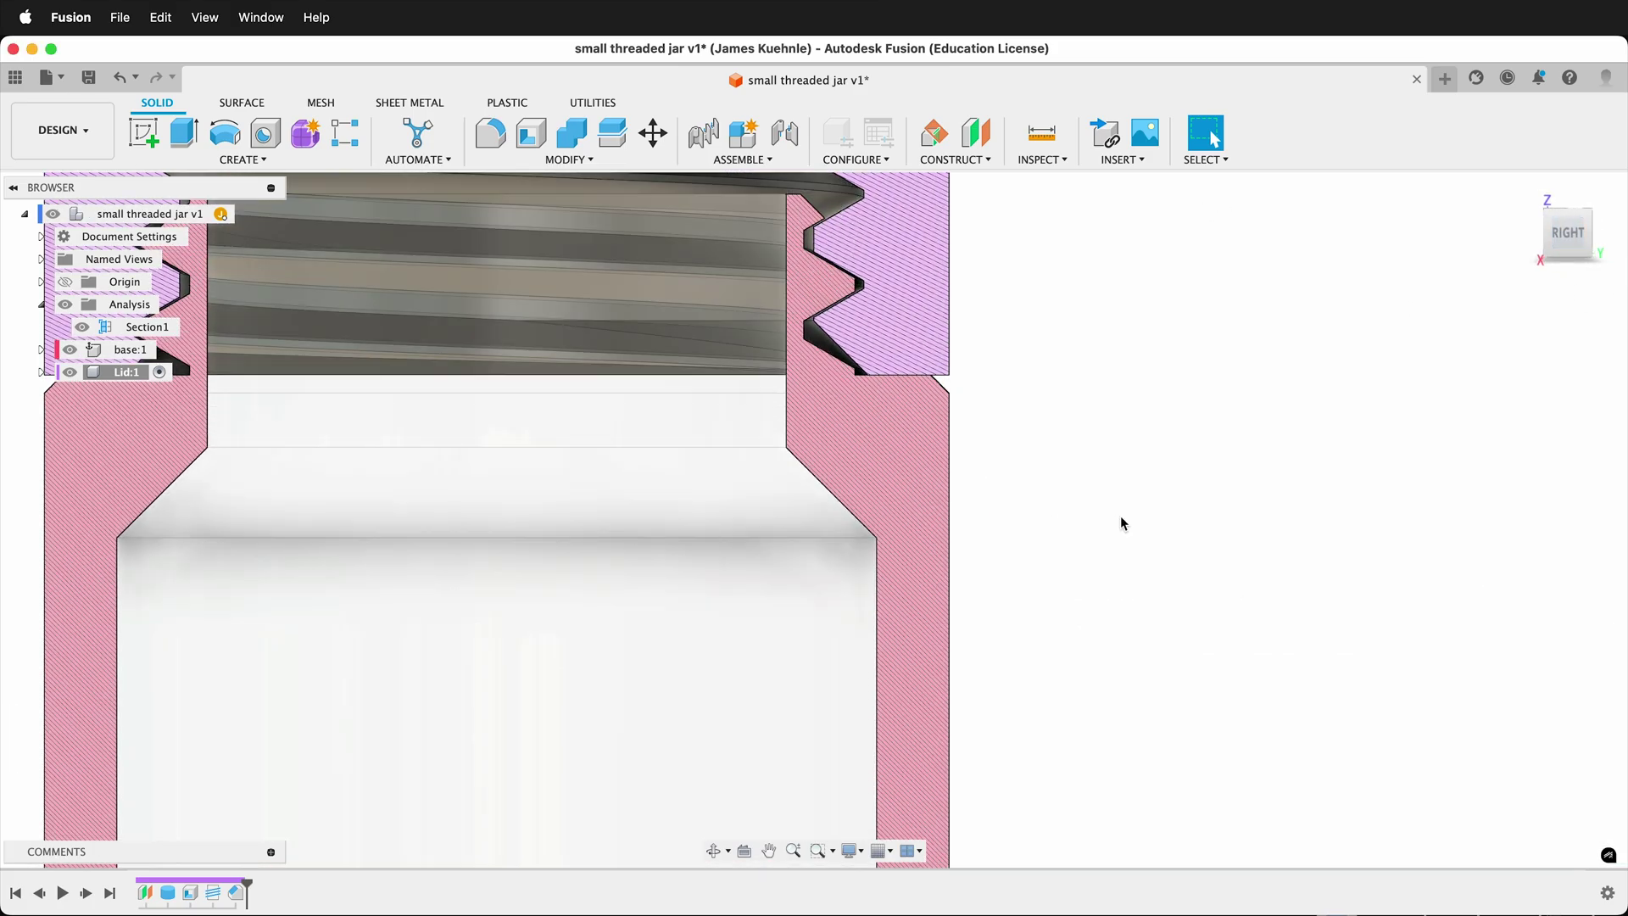
scroll(1121, 515, down, 1)
scroll(1121, 520, down, 2)
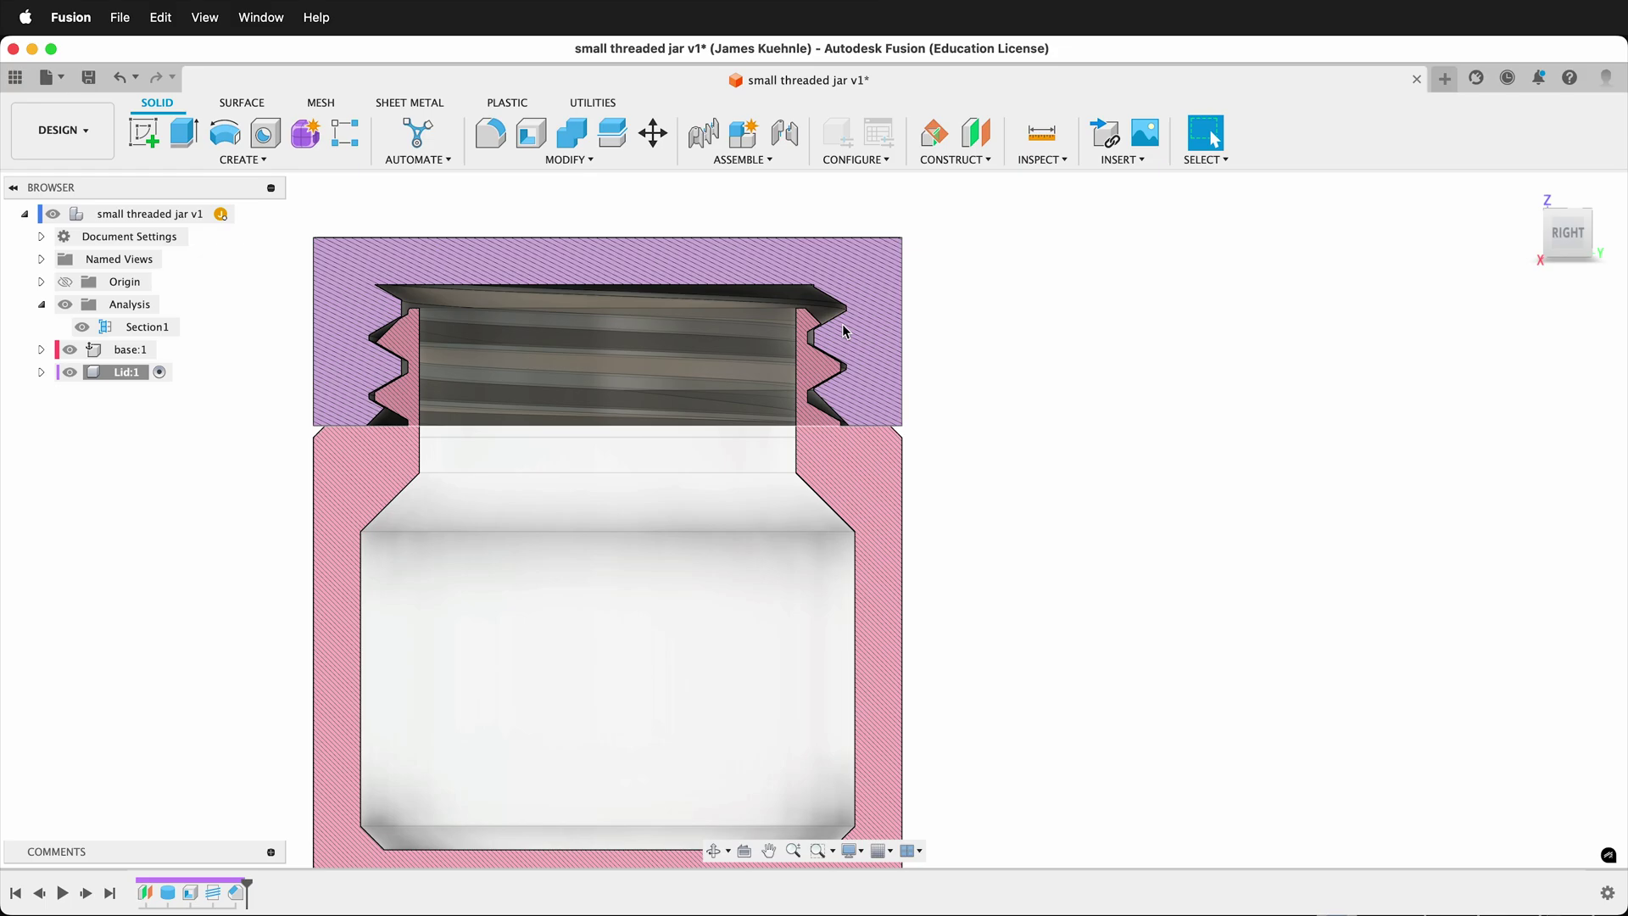
scroll(830, 331, up, 3)
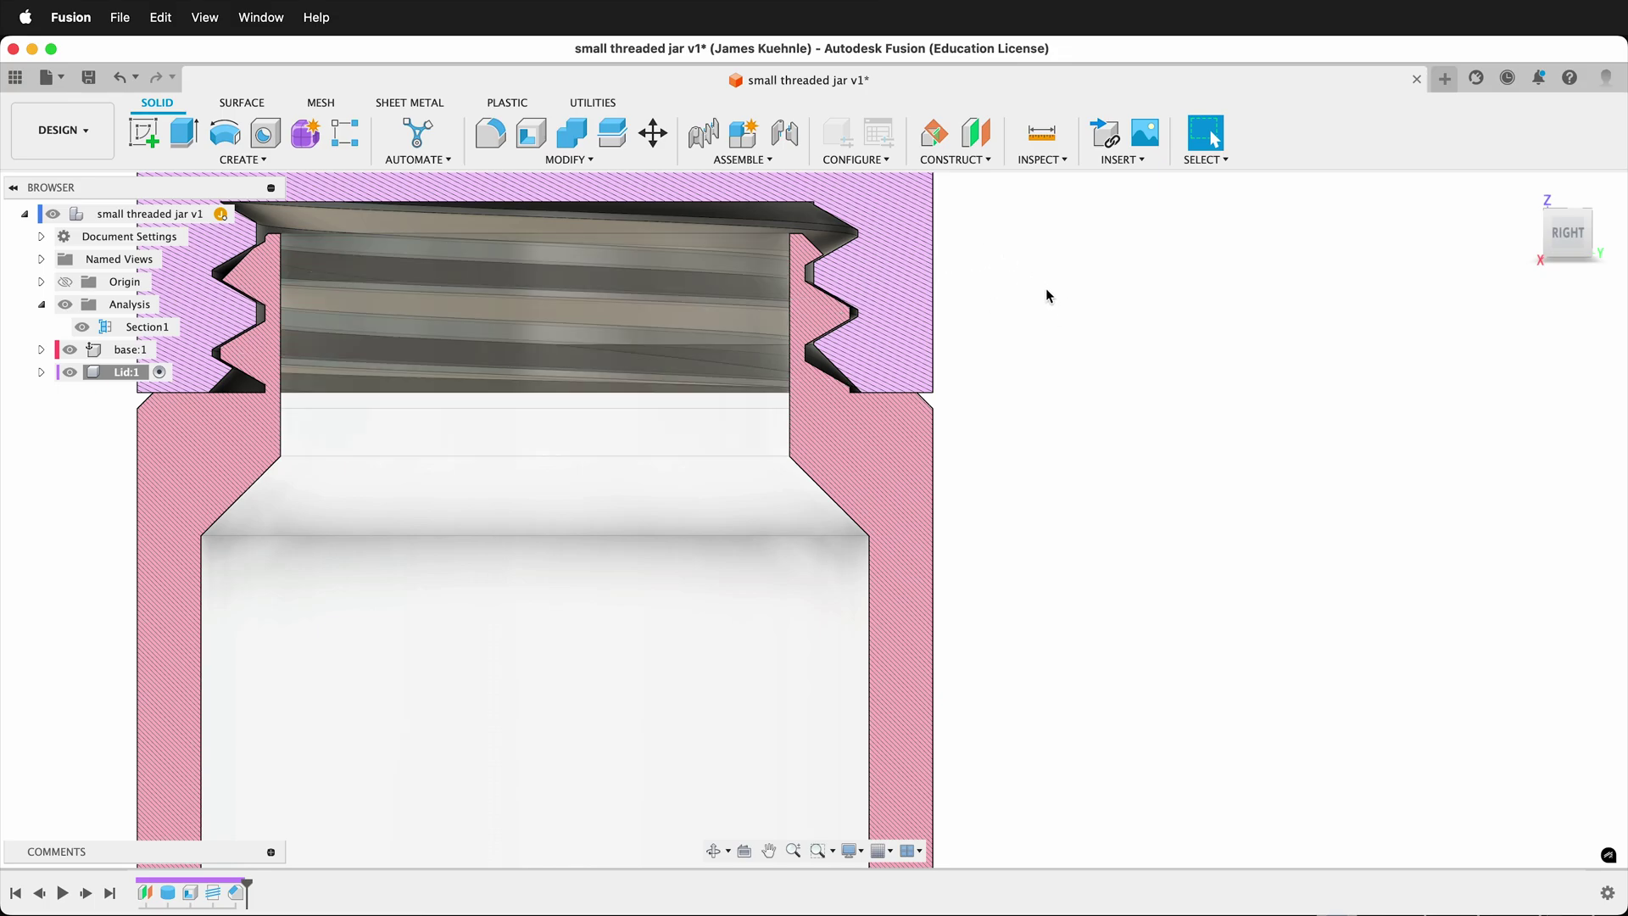
scroll(1071, 319, down, 3)
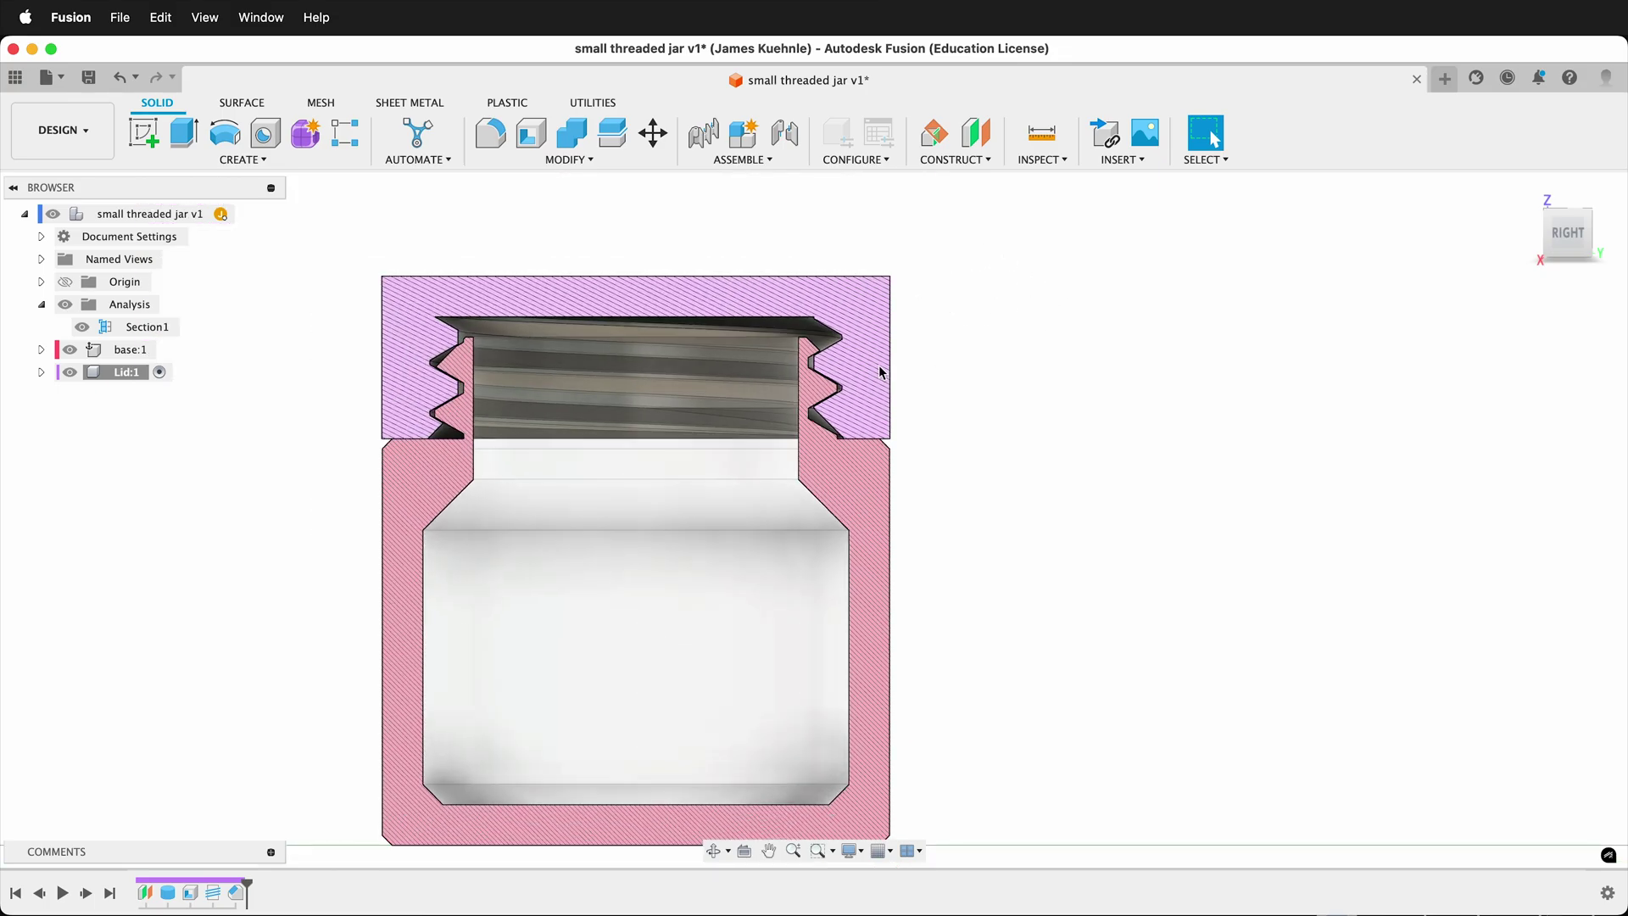
click(75, 353)
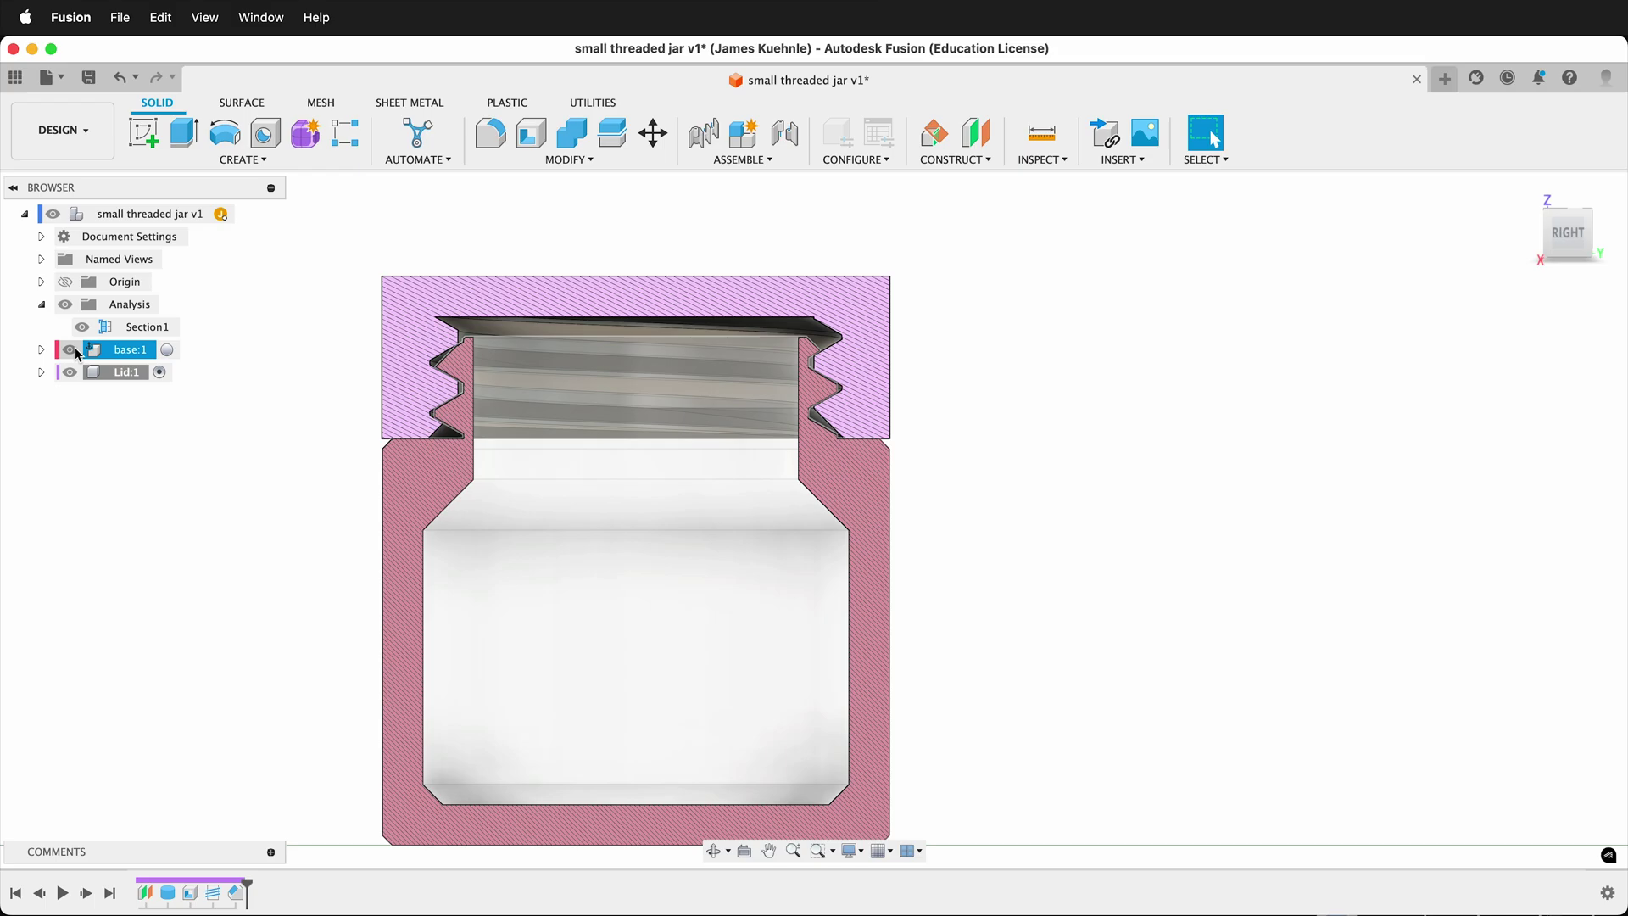
click(525, 246)
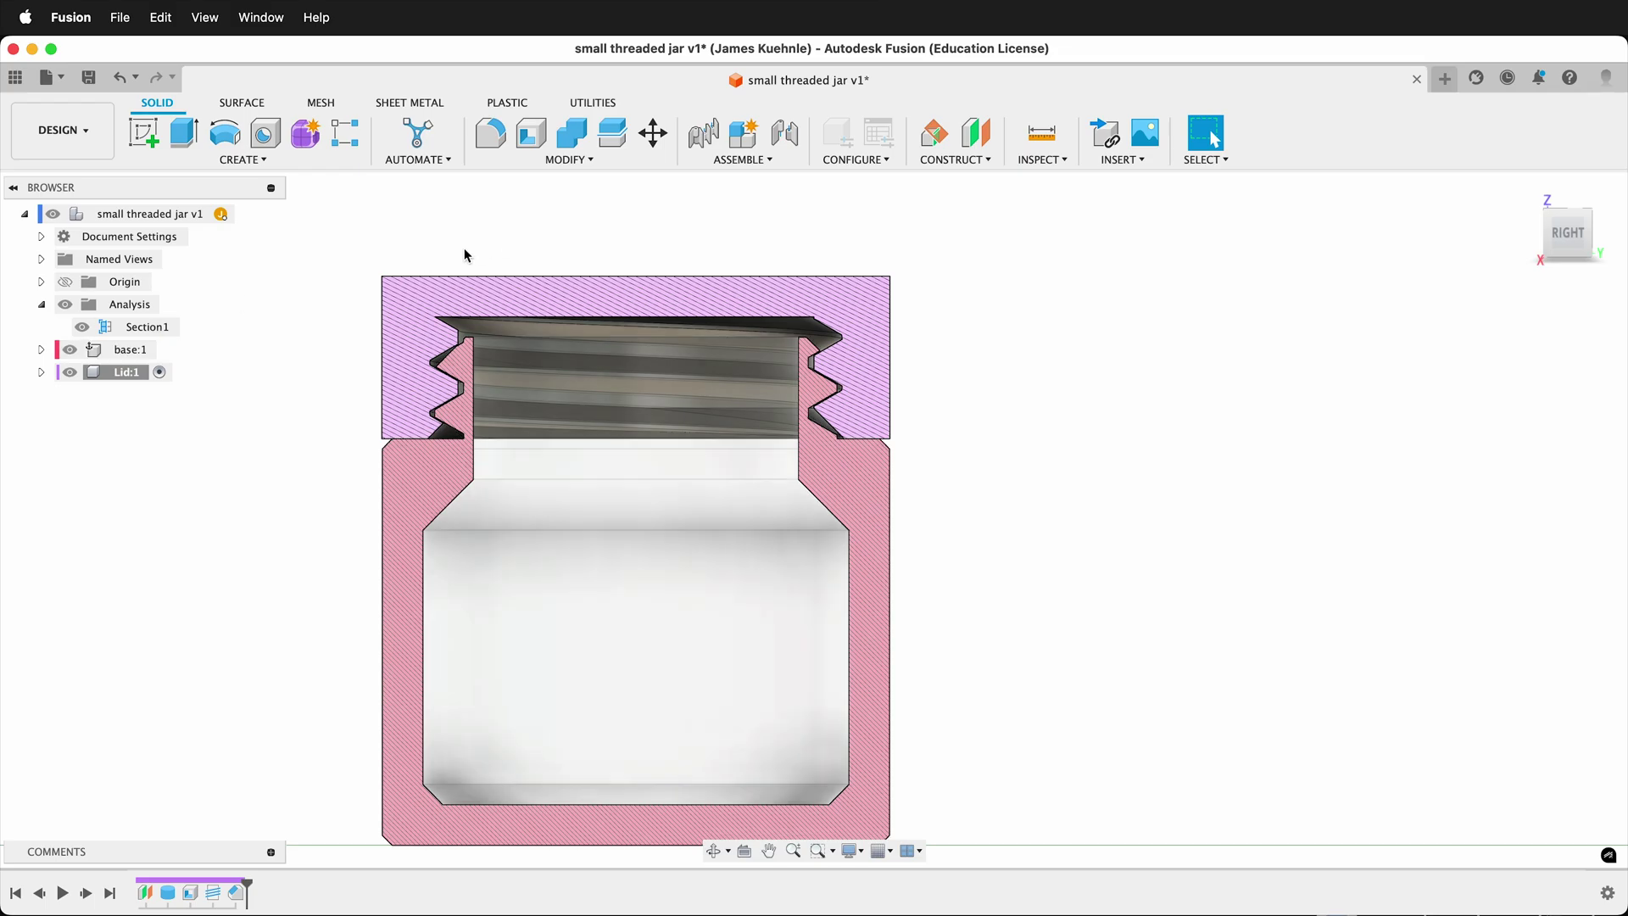
Turn off the section analysis and chamfer the lid's upper and lower outer edges by 0.5 mm
click(81, 326)
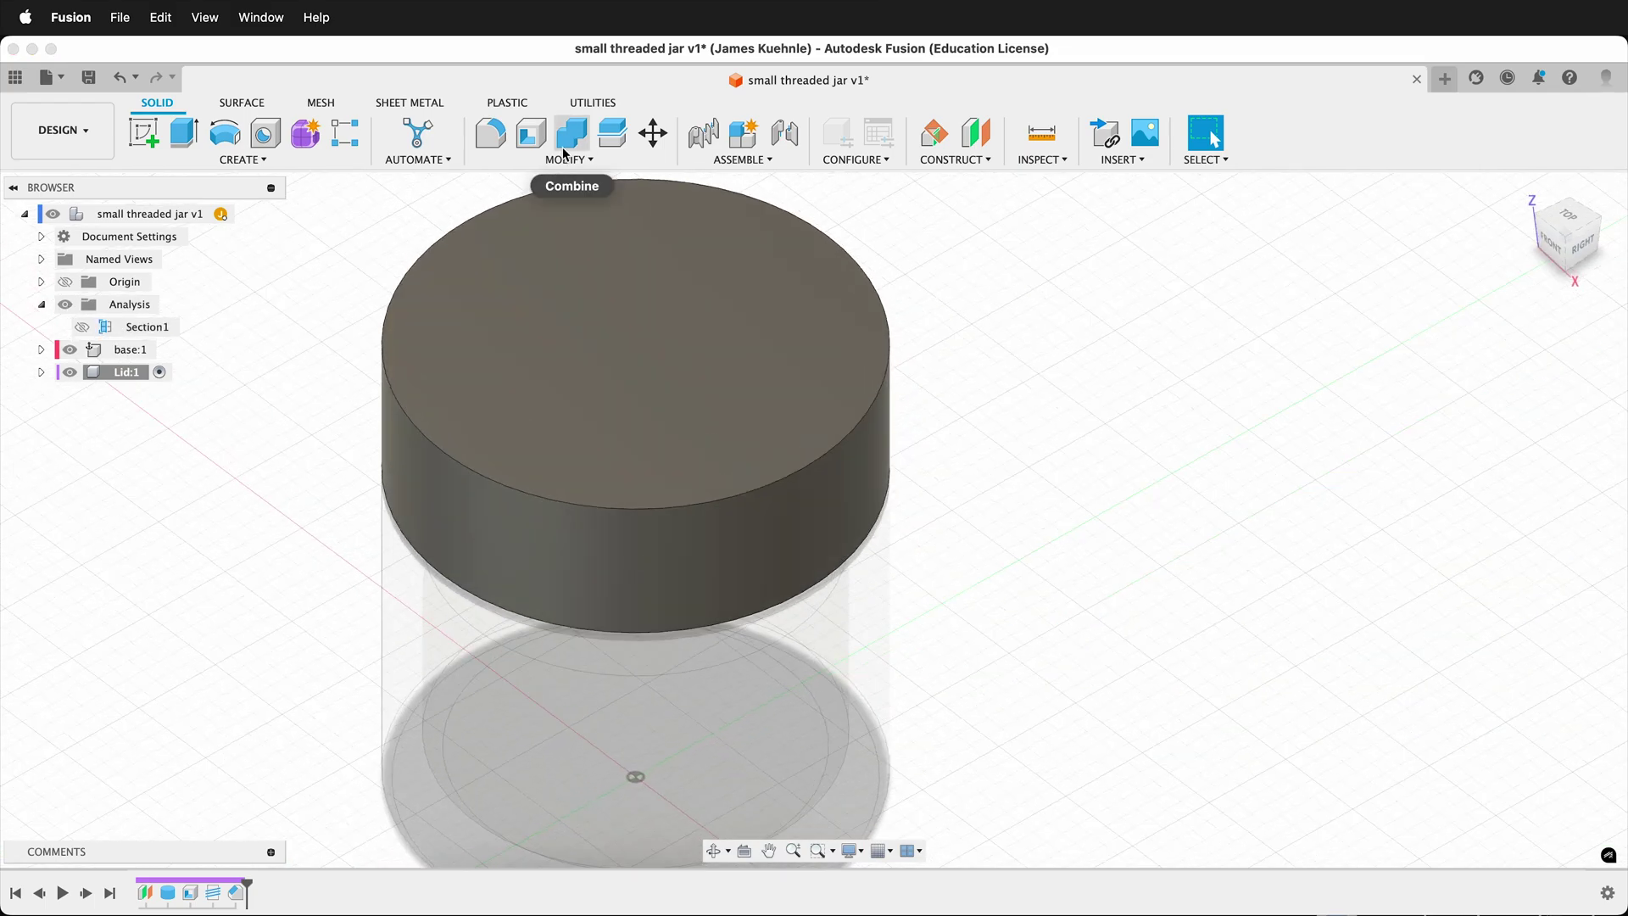
click(573, 161)
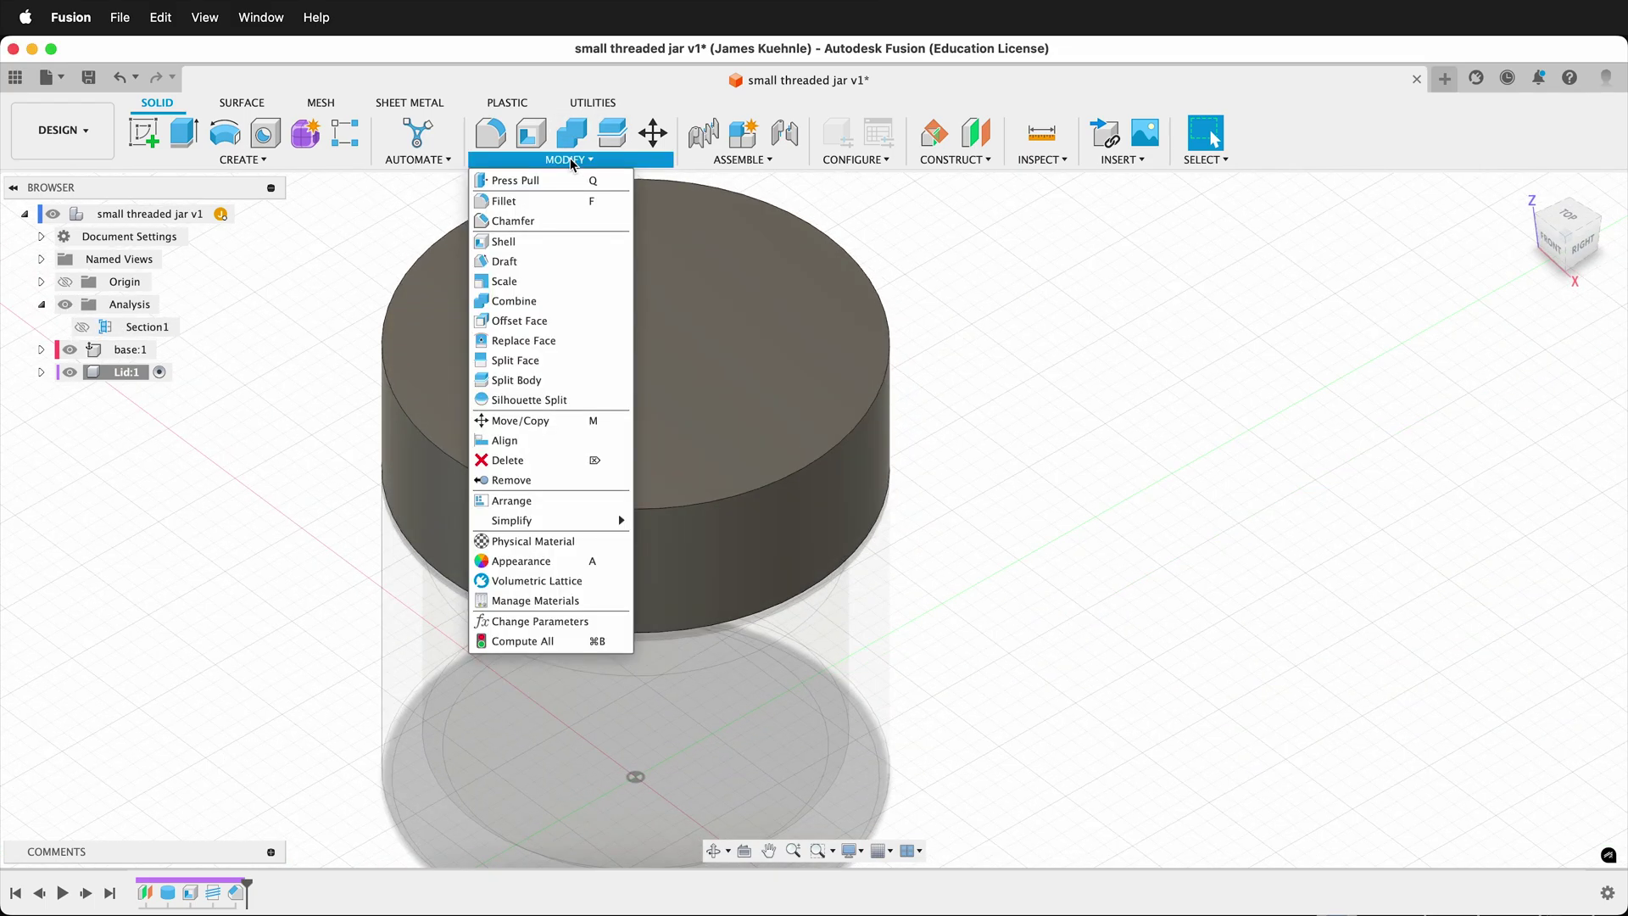
click(510, 223)
click(398, 290)
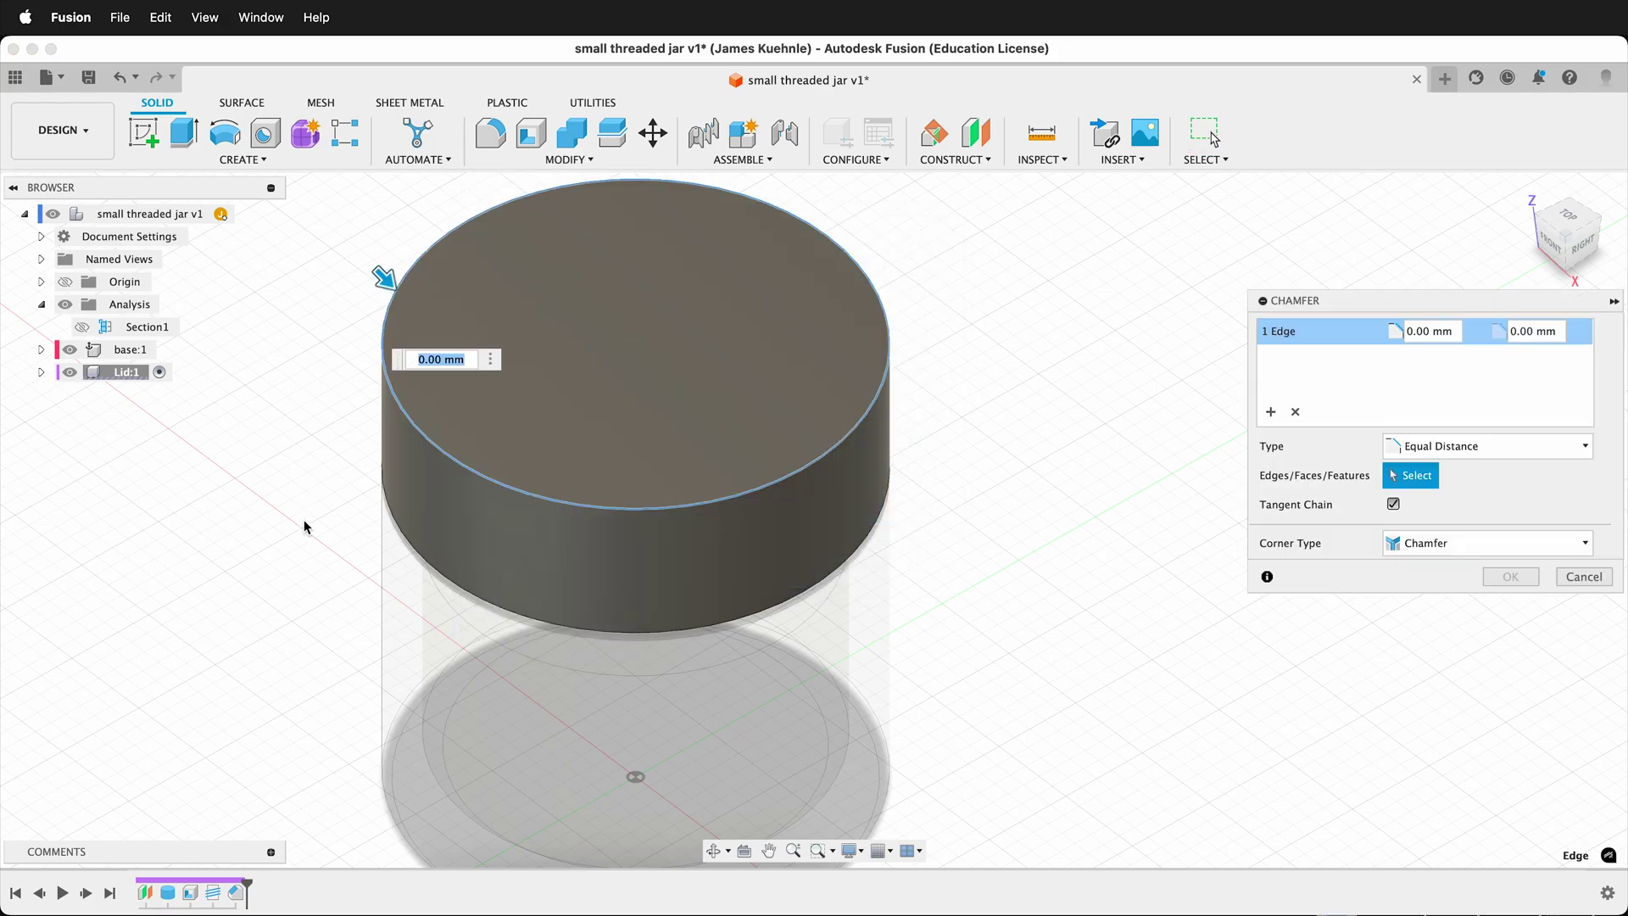
shift+scroll(304, 522, down, 3)
click(419, 485)
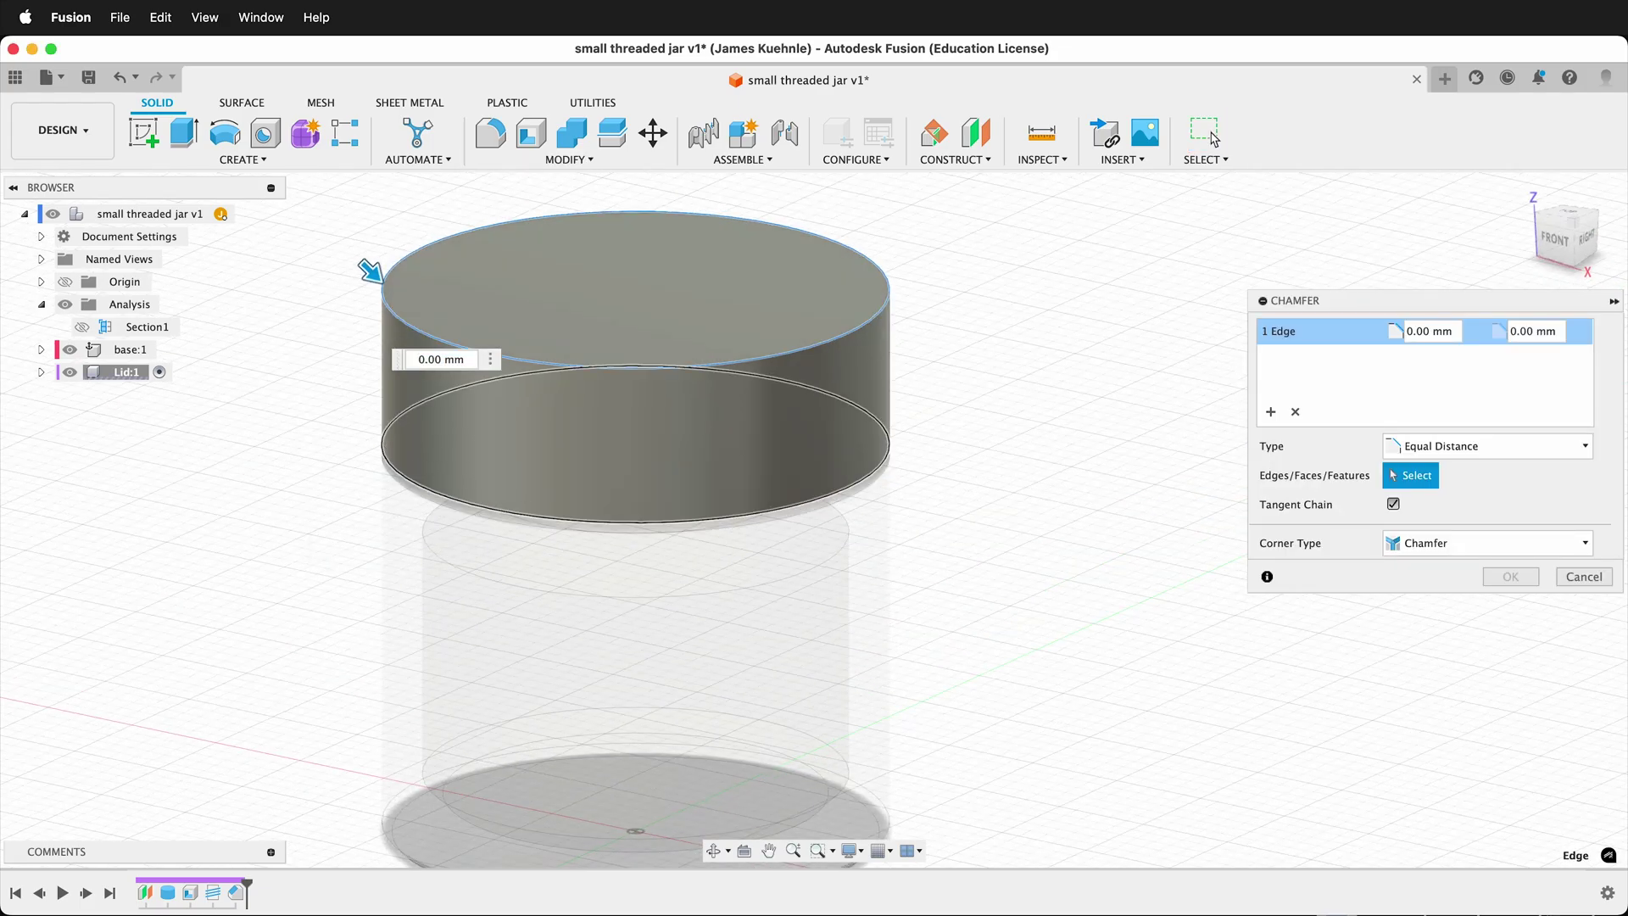
shift+scroll(300, 520, down, 5)
shift+scroll(299, 521, up, 3)
text(.5)
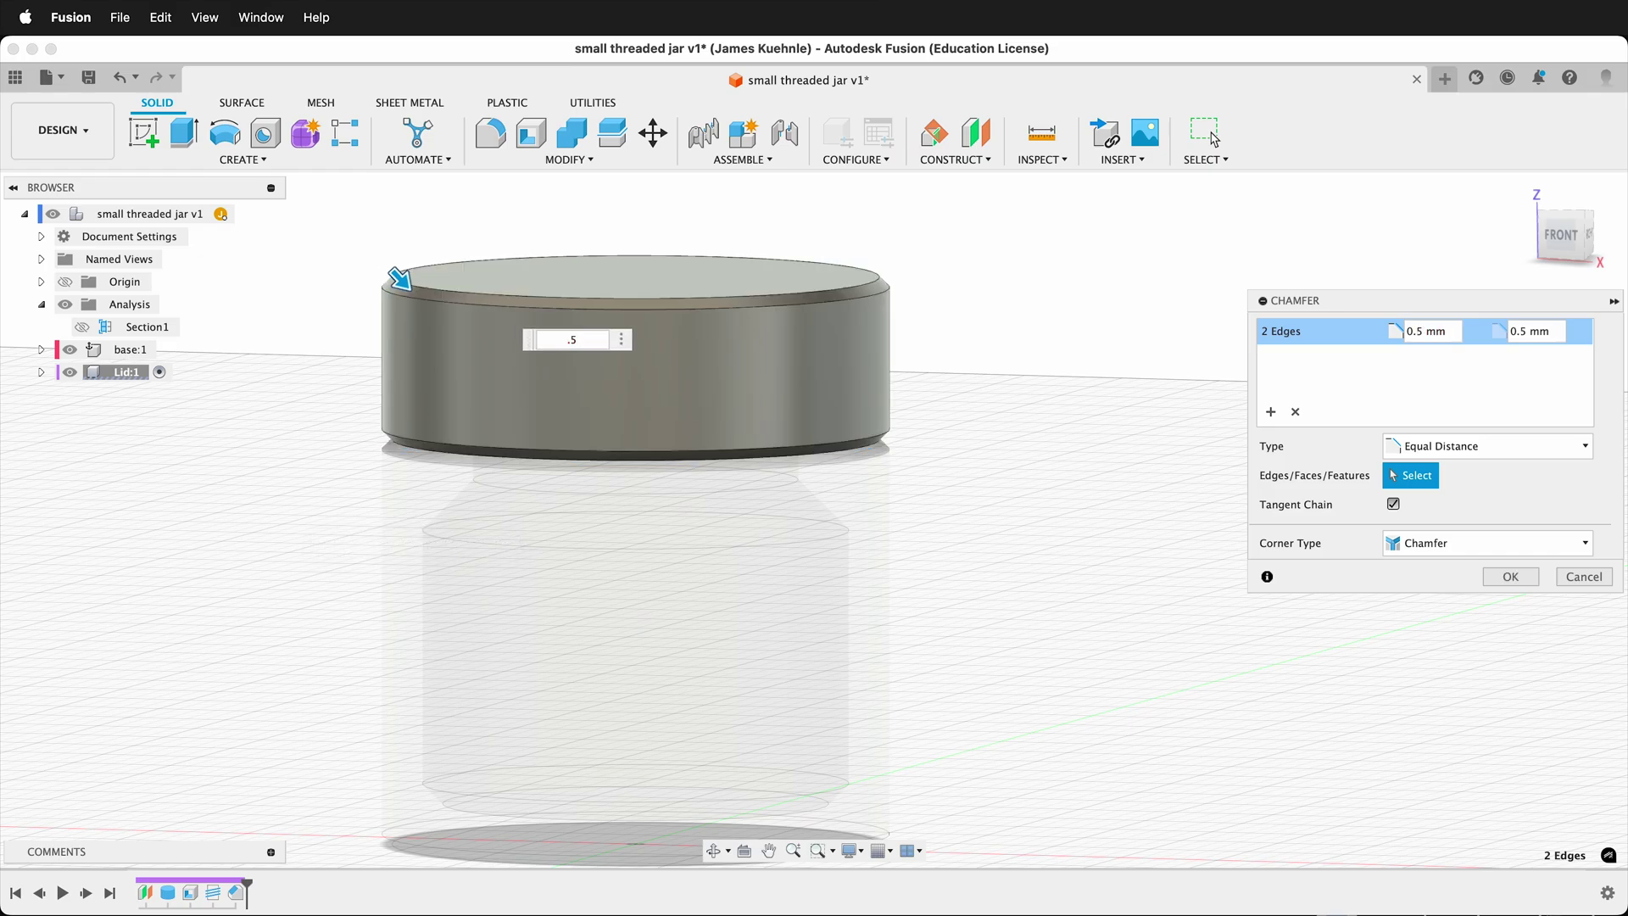
key(Return)
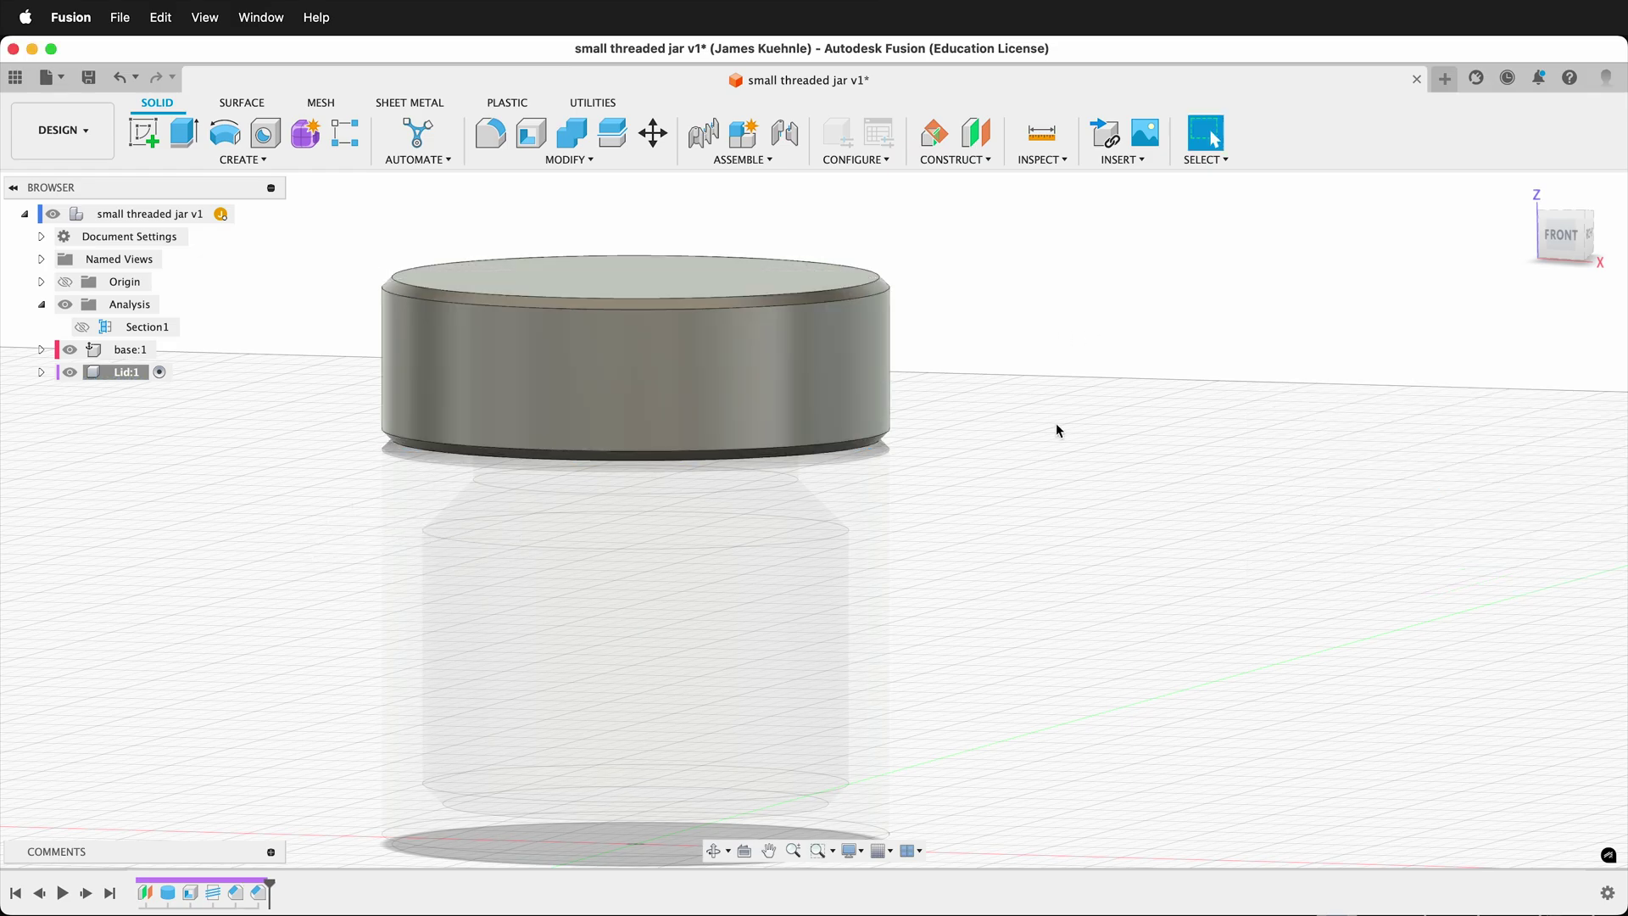
Turn on the Section1 analysis and hide the base component to expose the lid's internal thread profile
middle_drag(1048, 428, 1032, 436)
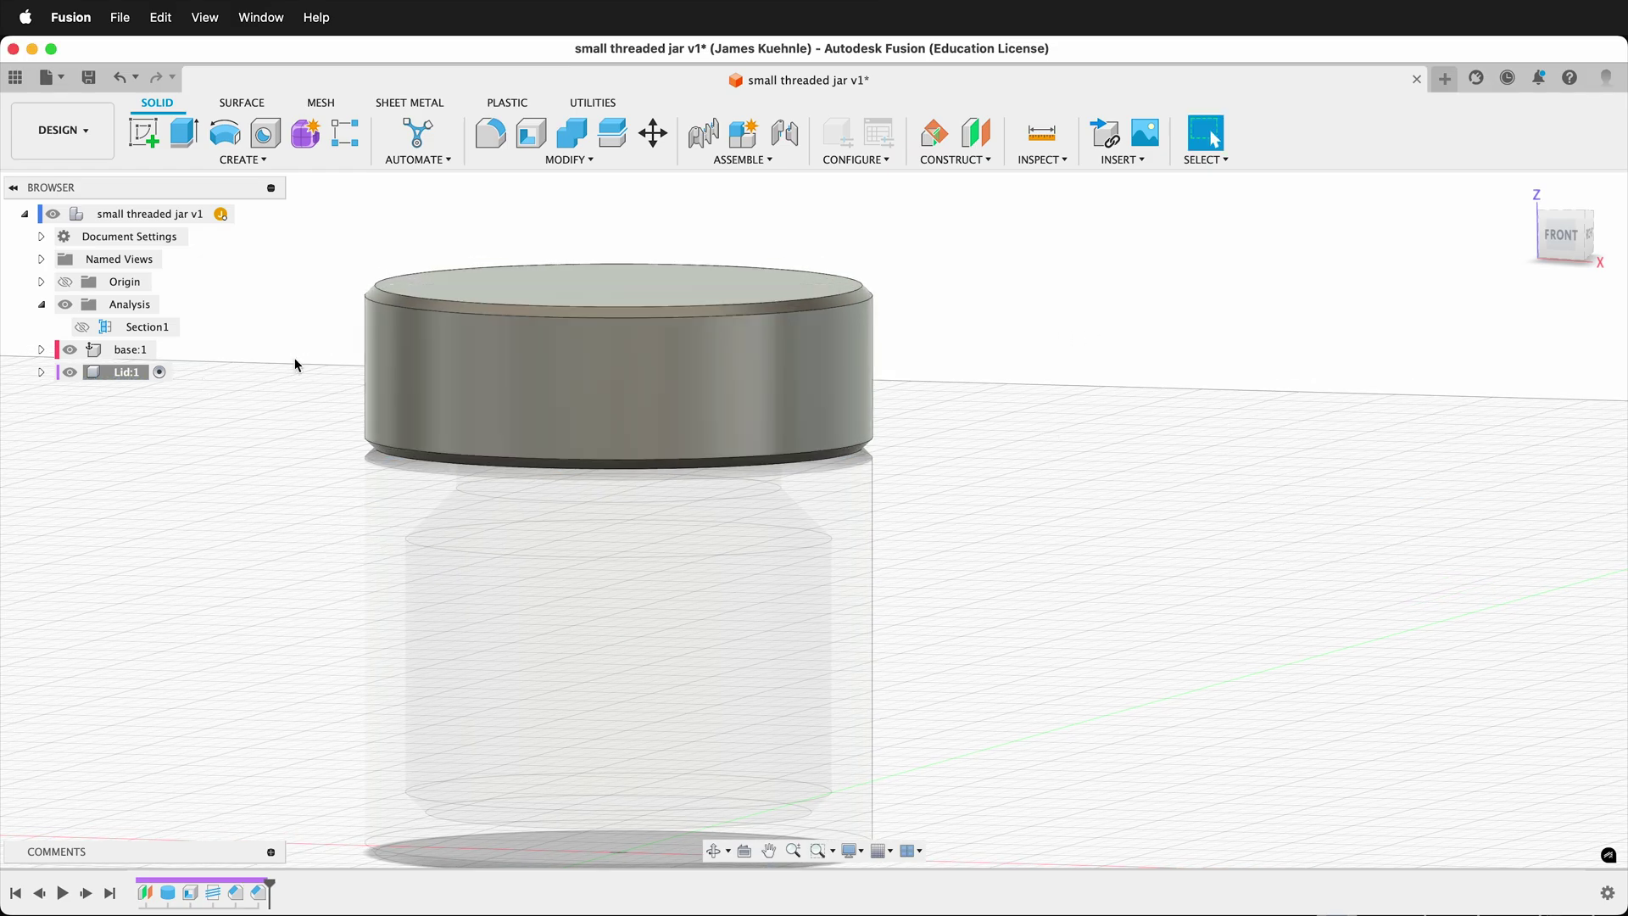
shift+middle_drag(883, 363, 882, 374)
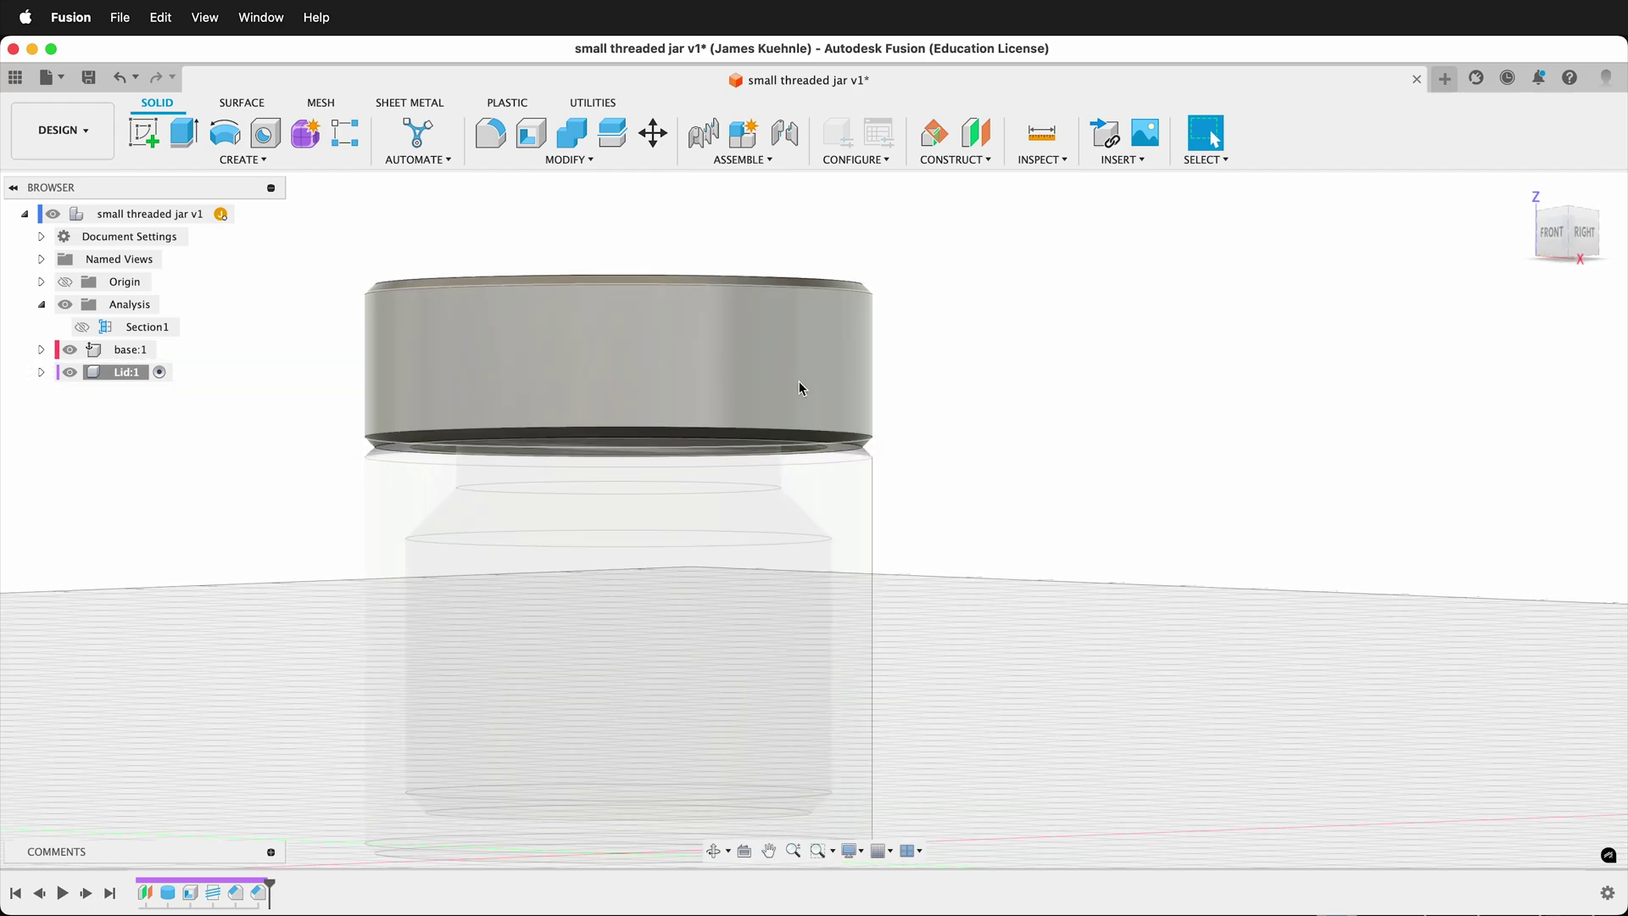
click(82, 326)
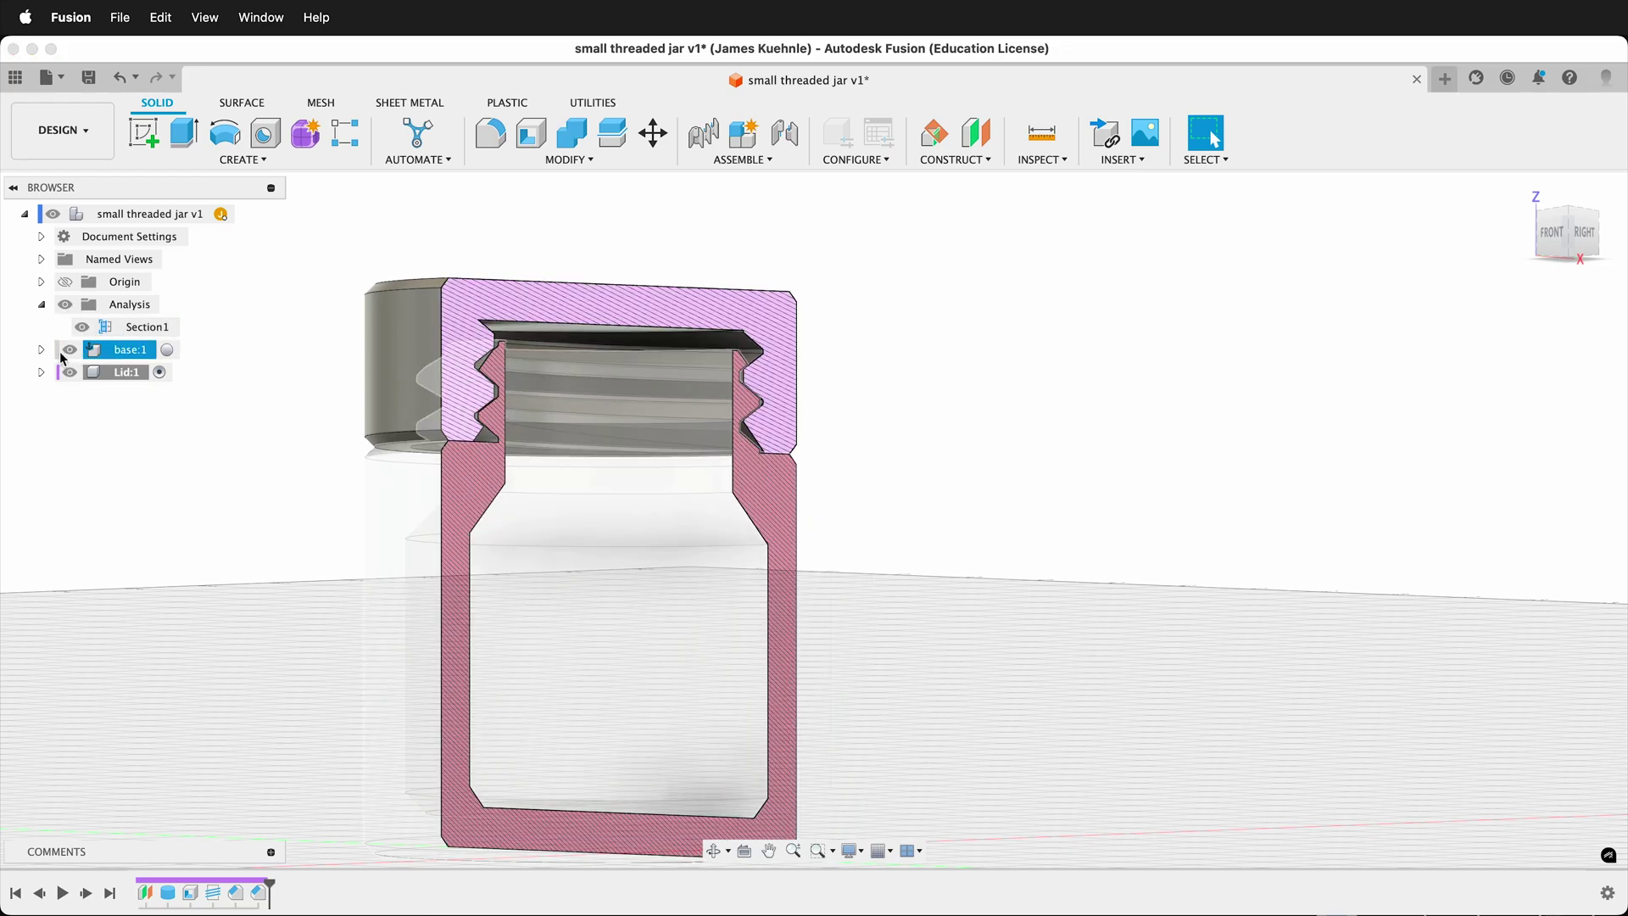
shift+middle_drag(393, 449, 388, 448)
scroll(388, 451, up, 5)
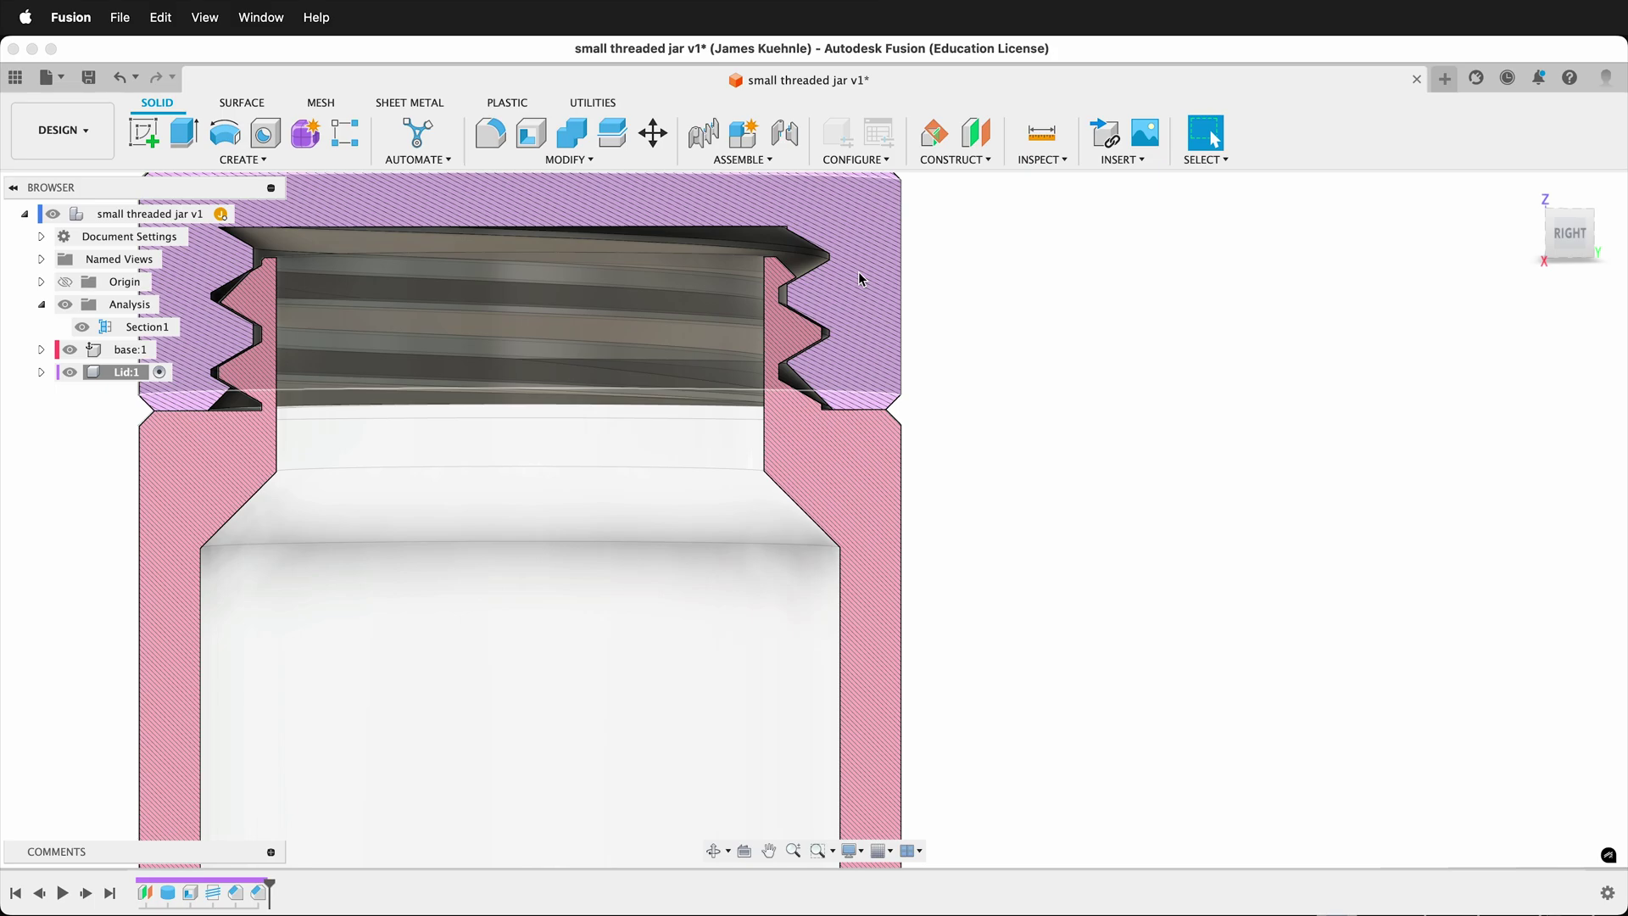
click(69, 350)
scroll(574, 571, up, 3)
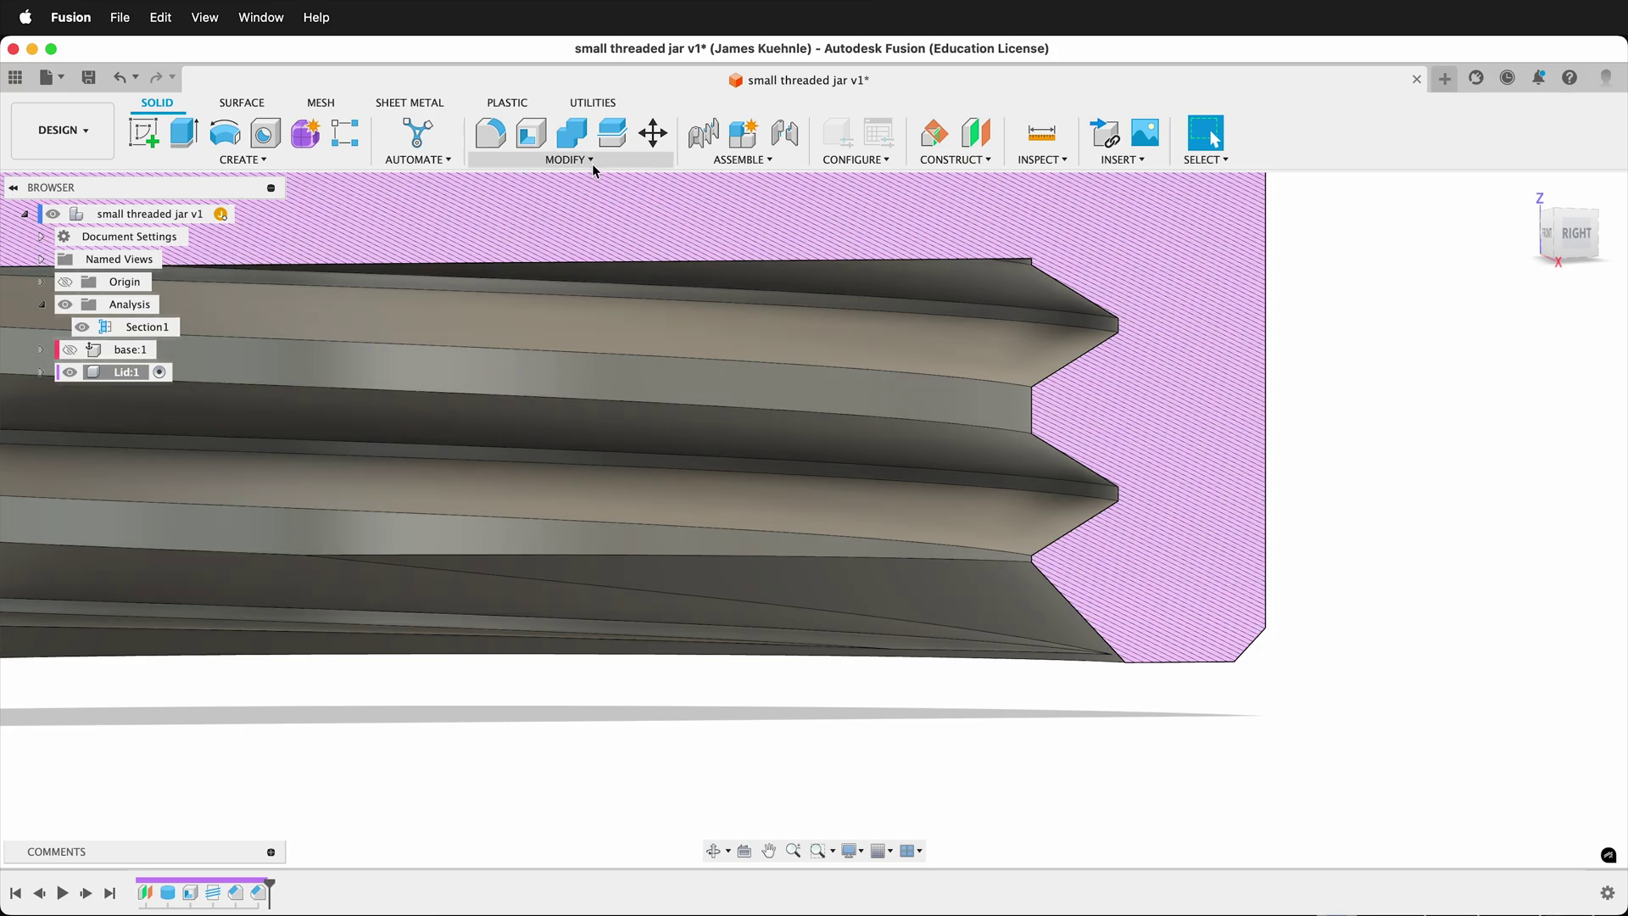
Offset the crest, root and one flank face of the lid's internal thread by -0.15 mm
click(592, 160)
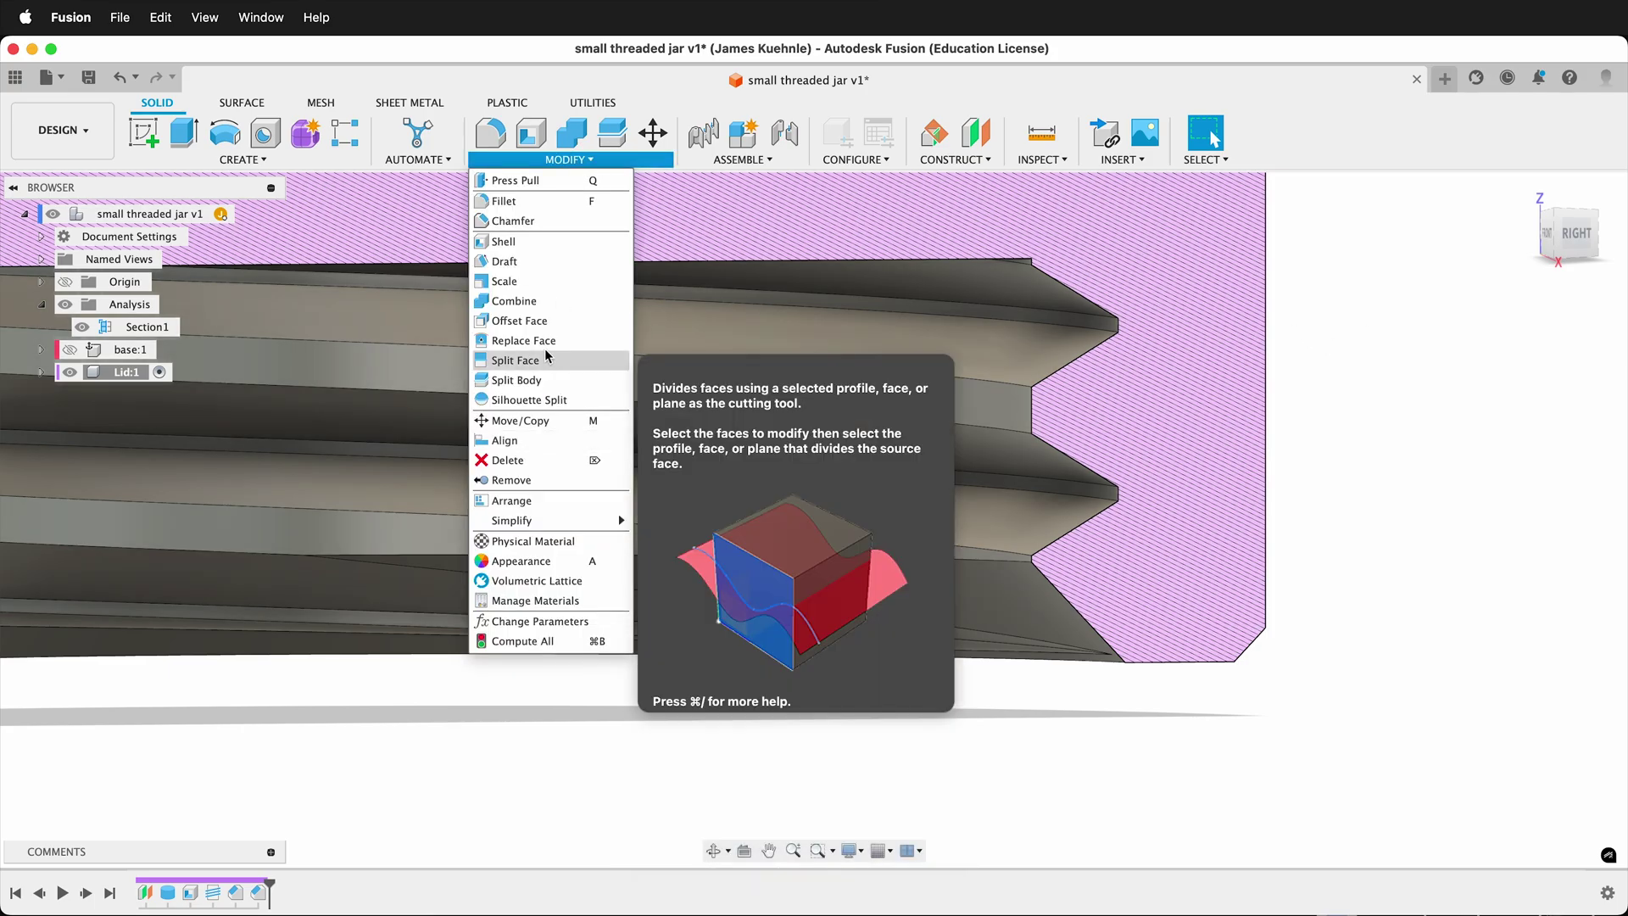
click(519, 321)
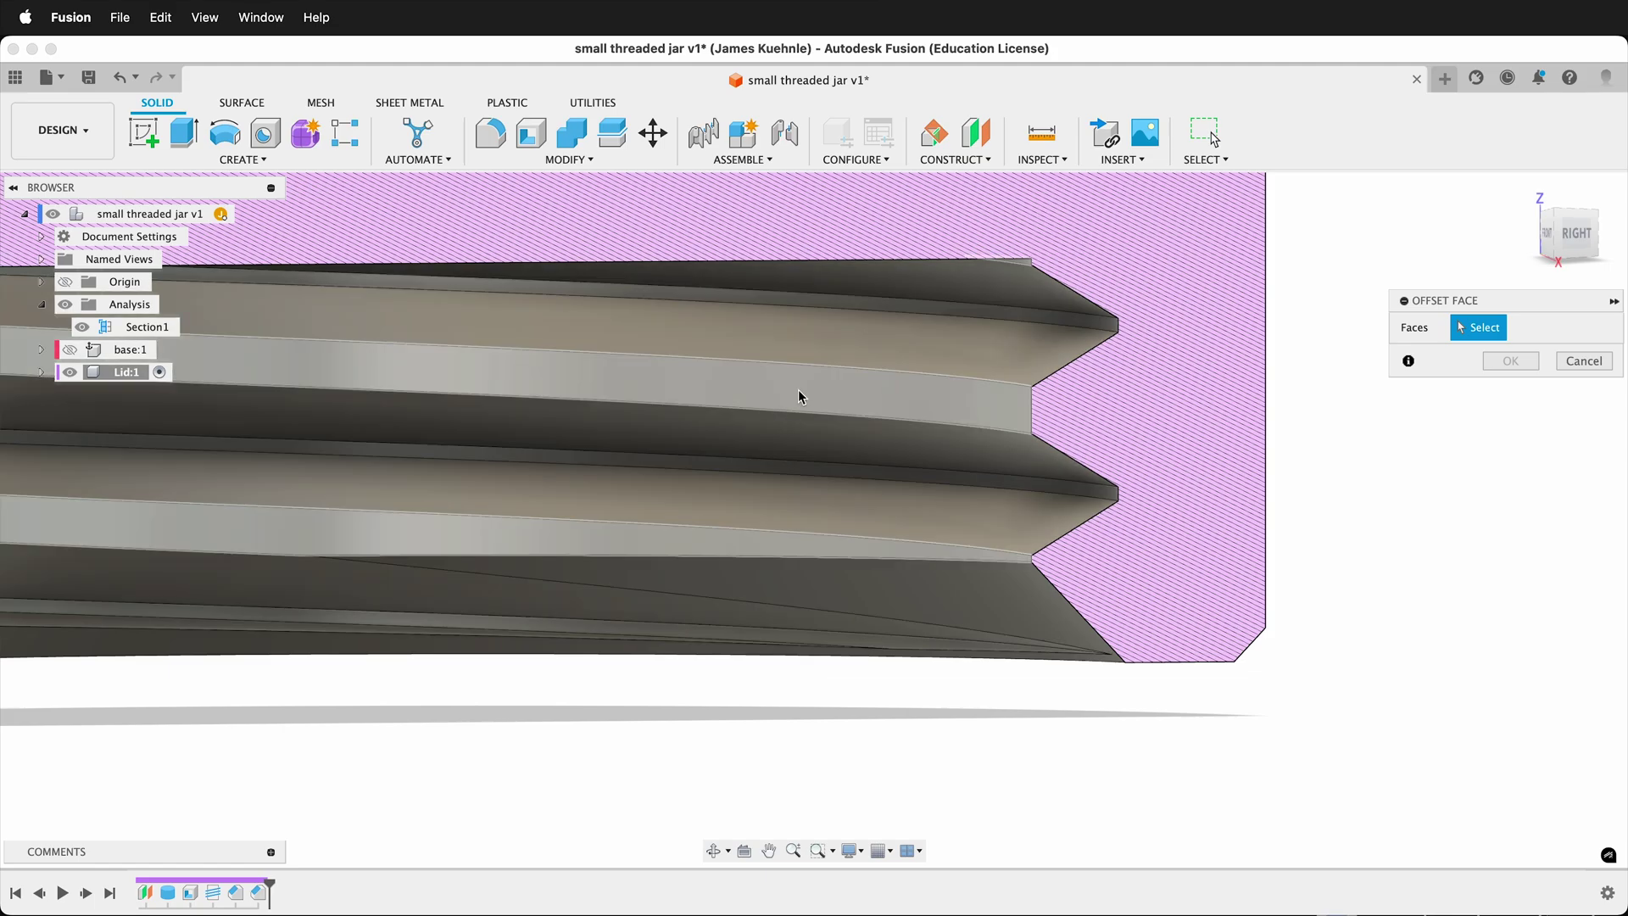
click(800, 396)
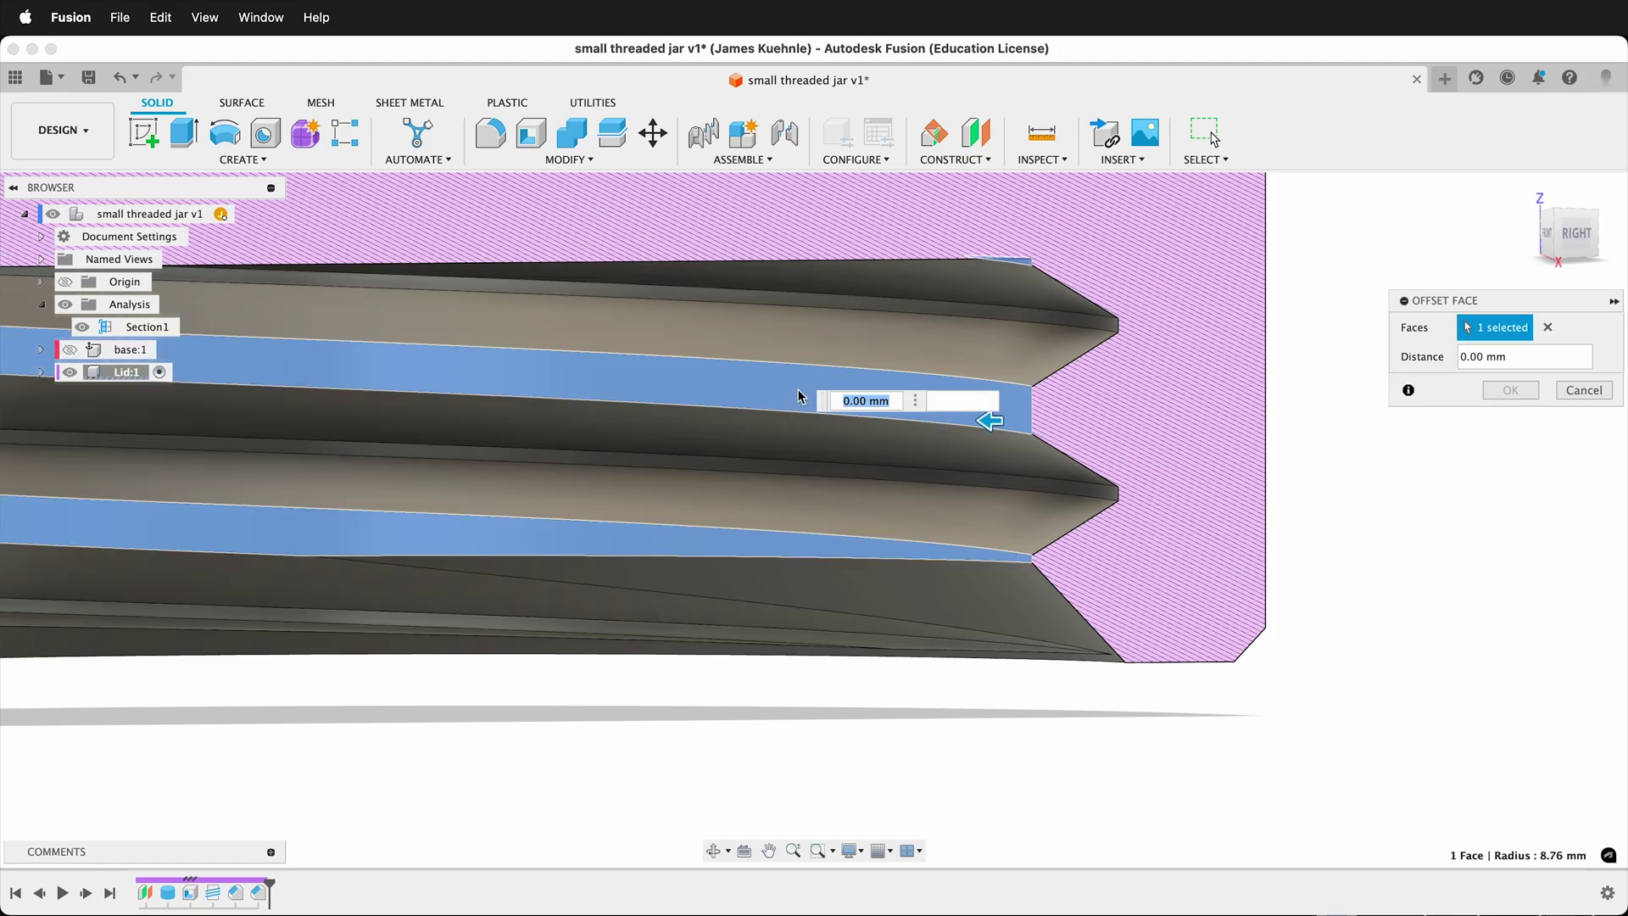
click(842, 307)
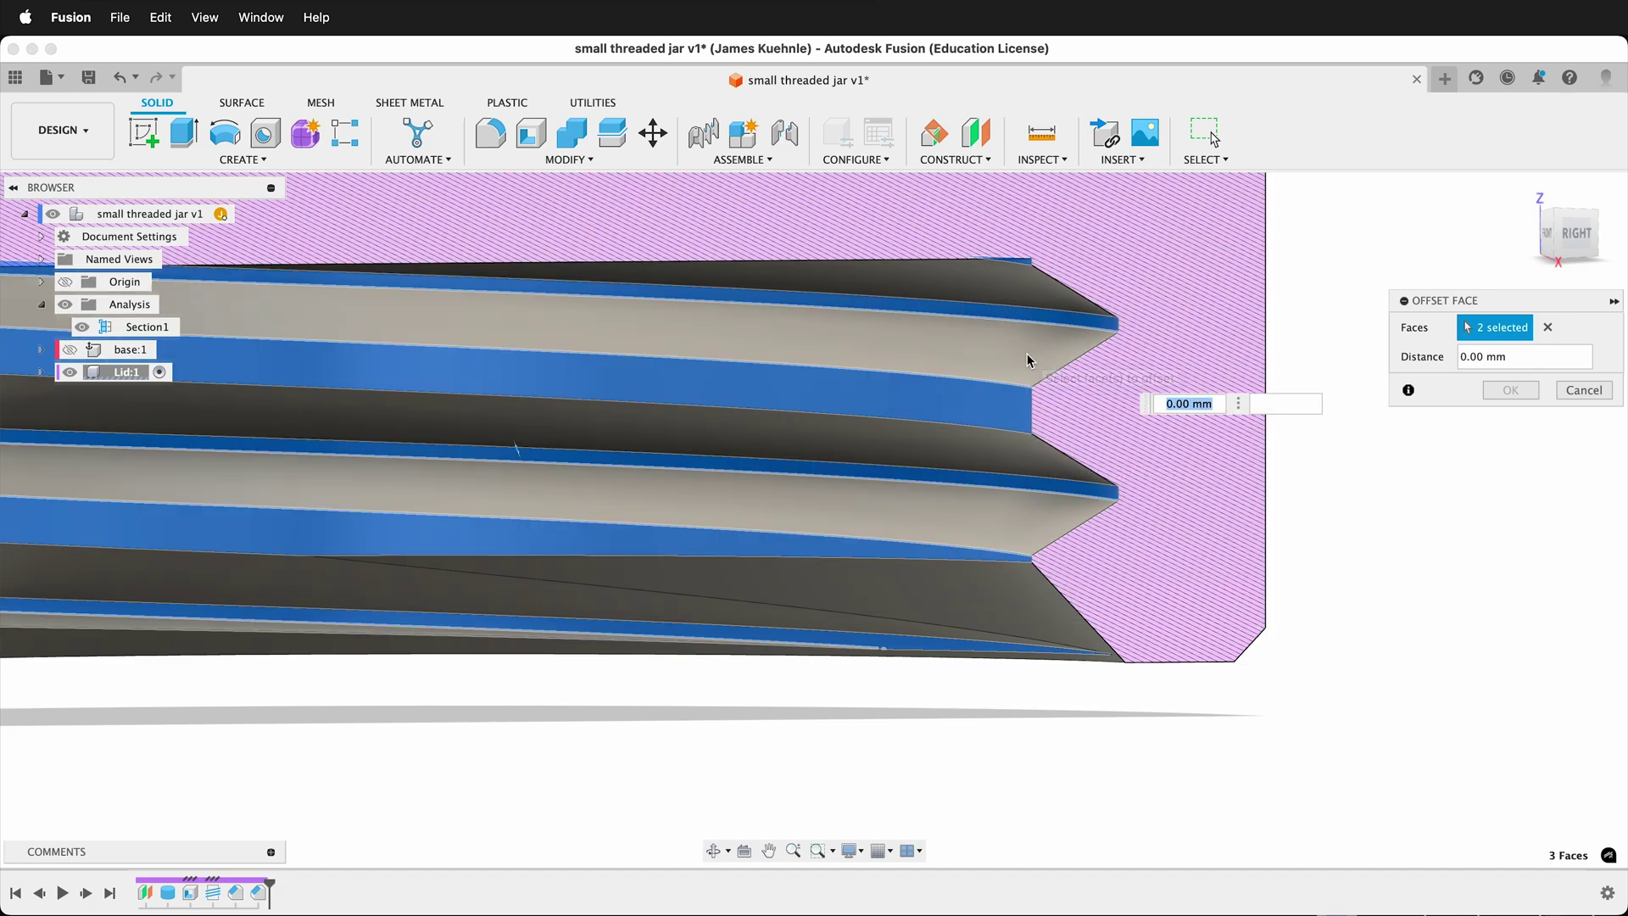
click(1030, 355)
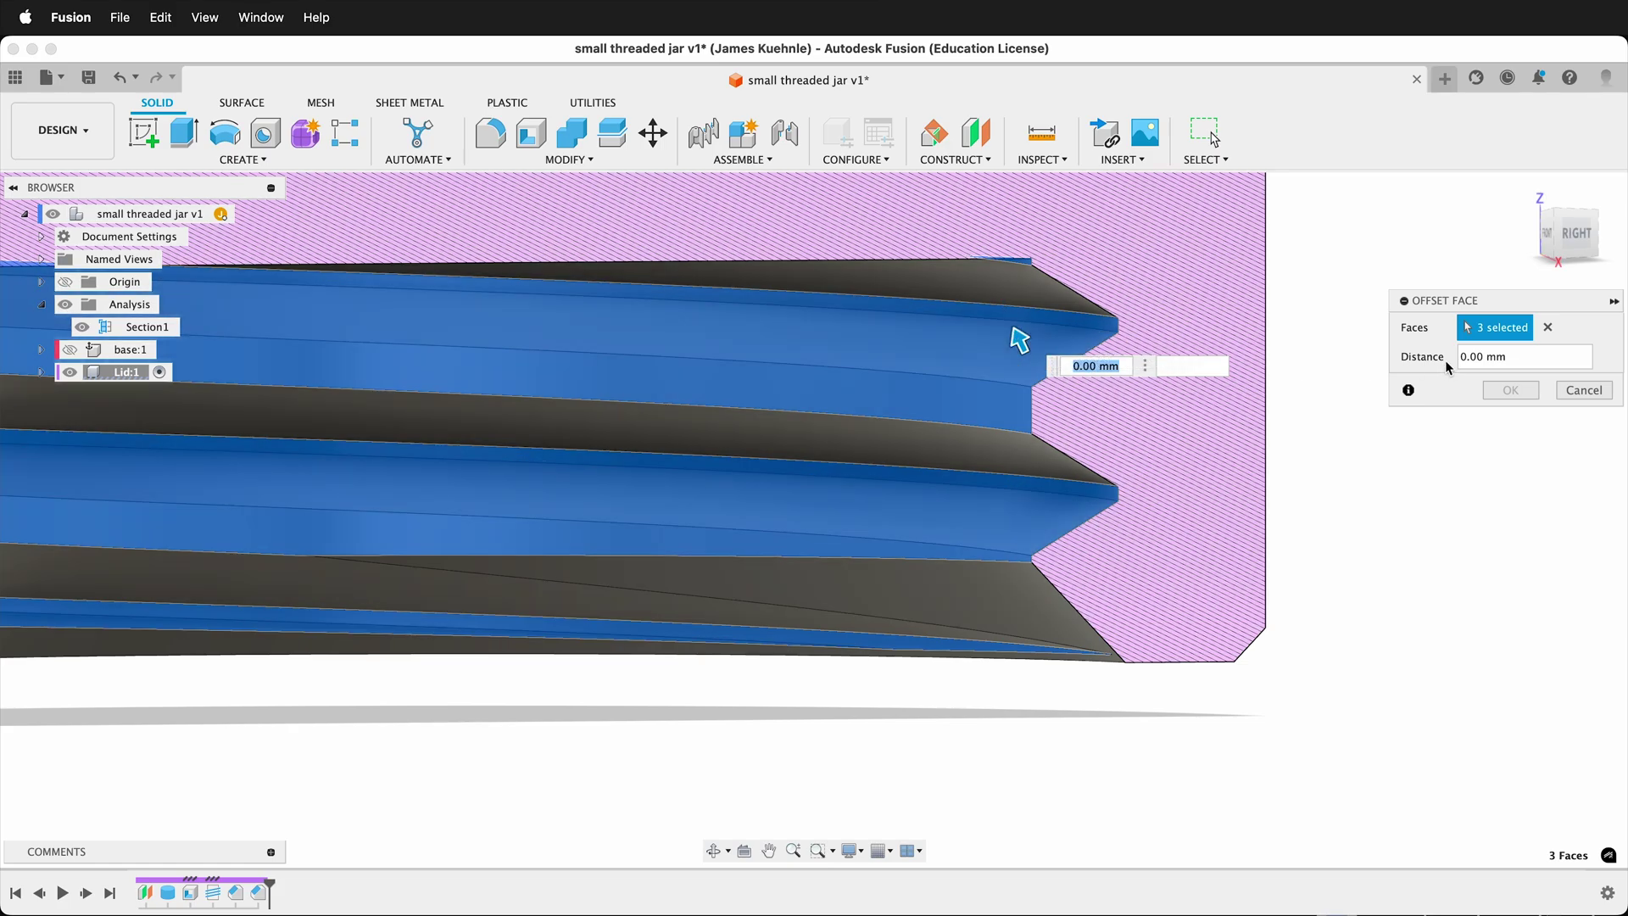
text(1)
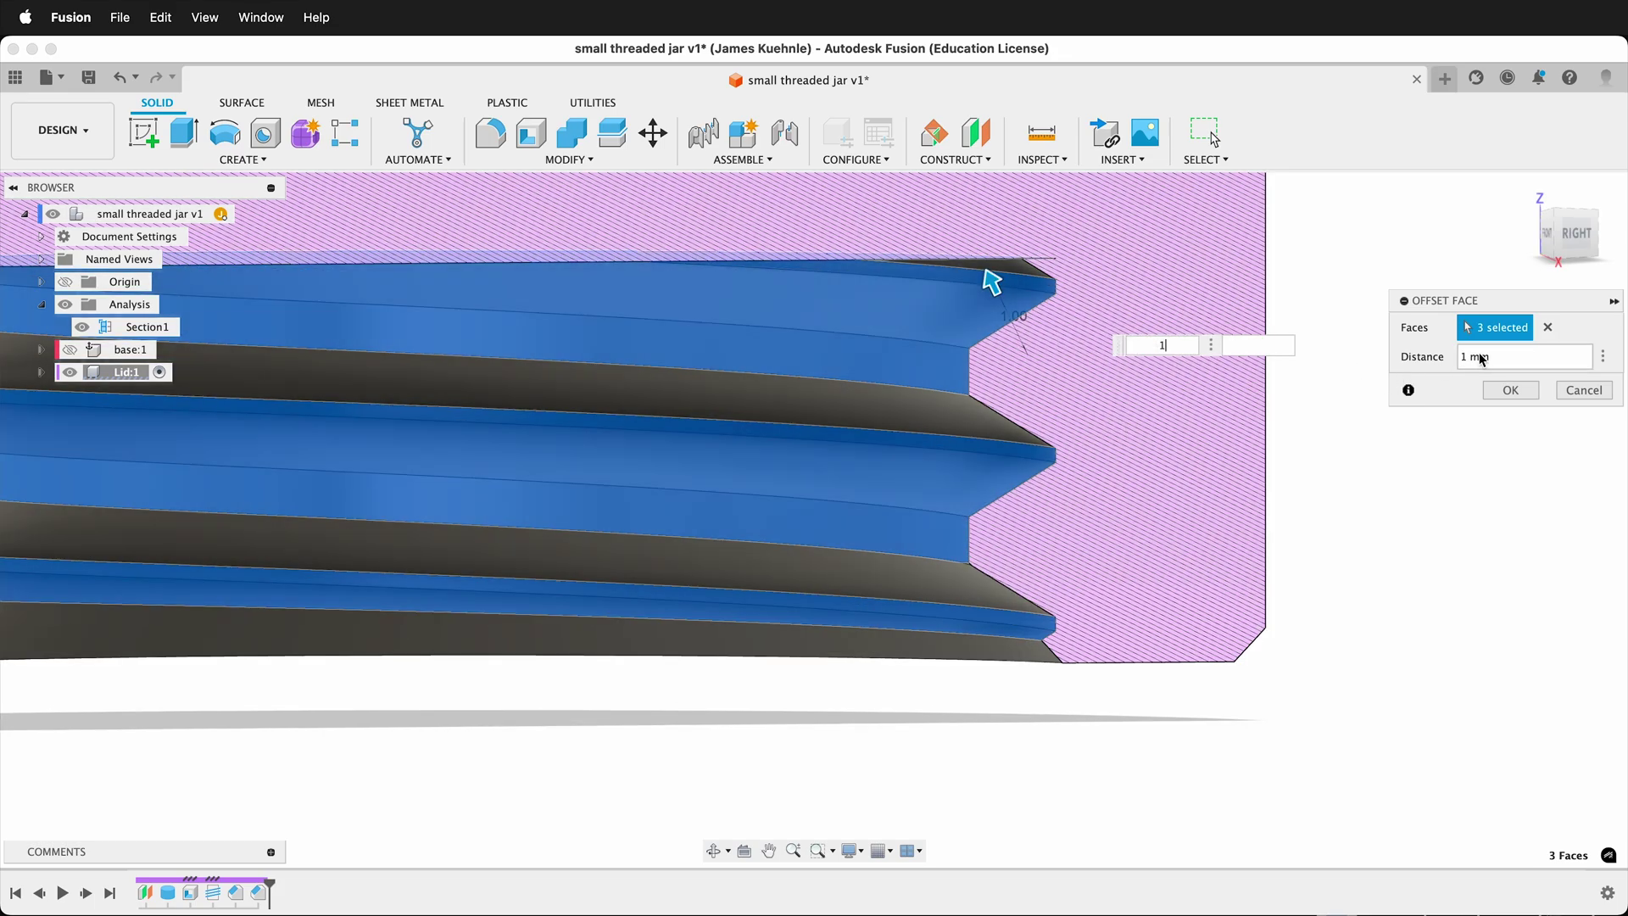
drag(1503, 356, 1450, 355)
text(-.15)
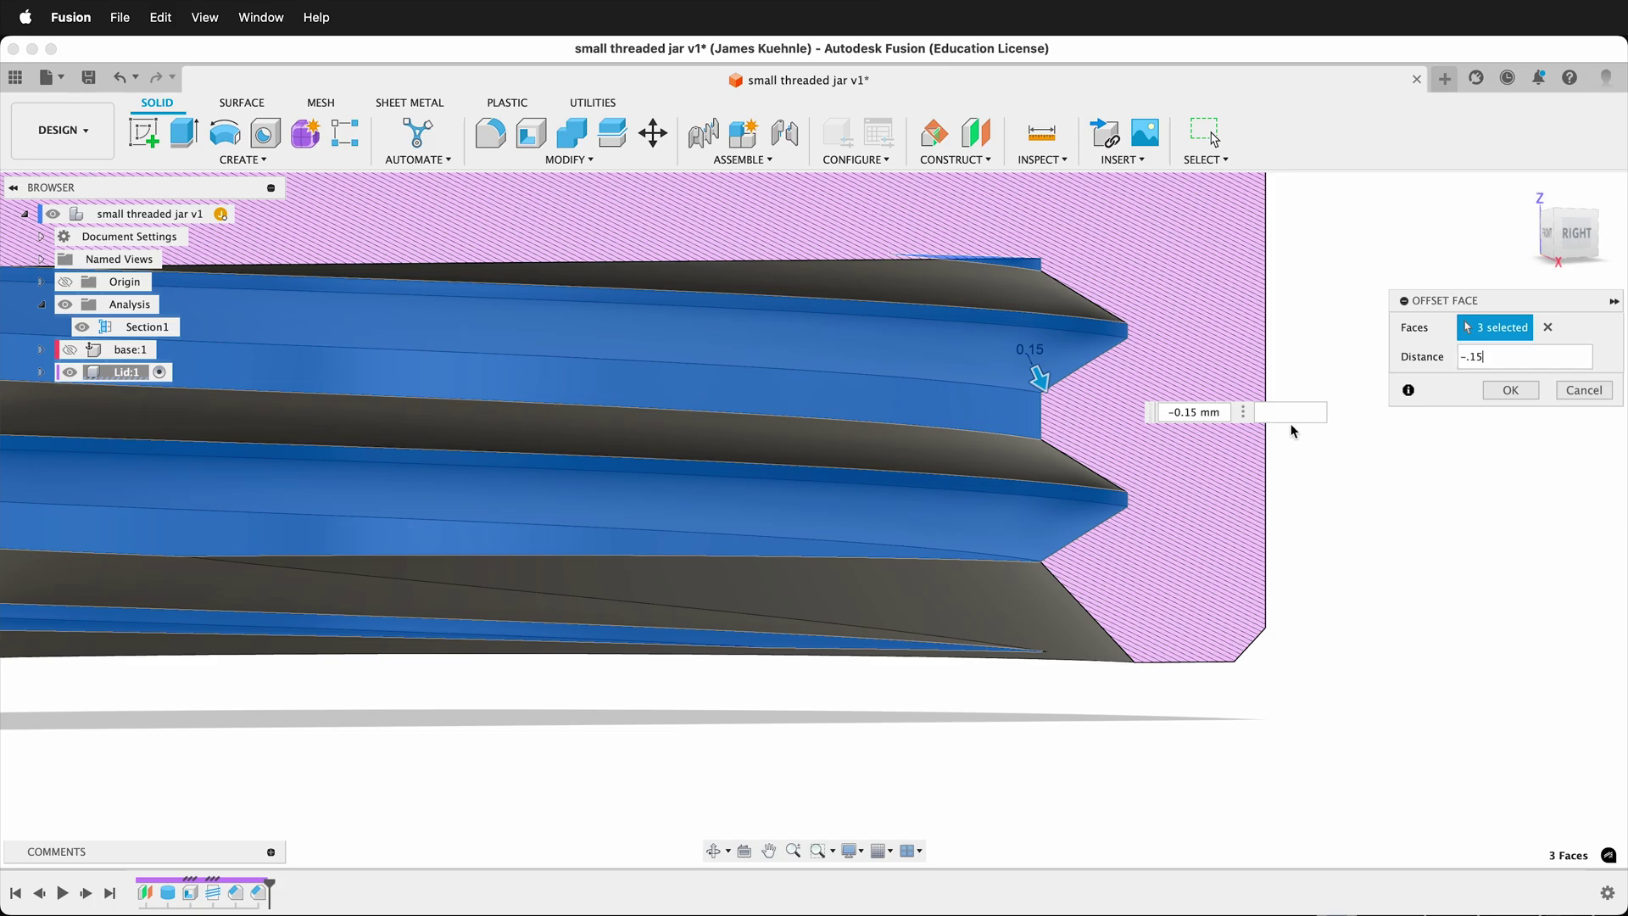
click(1510, 390)
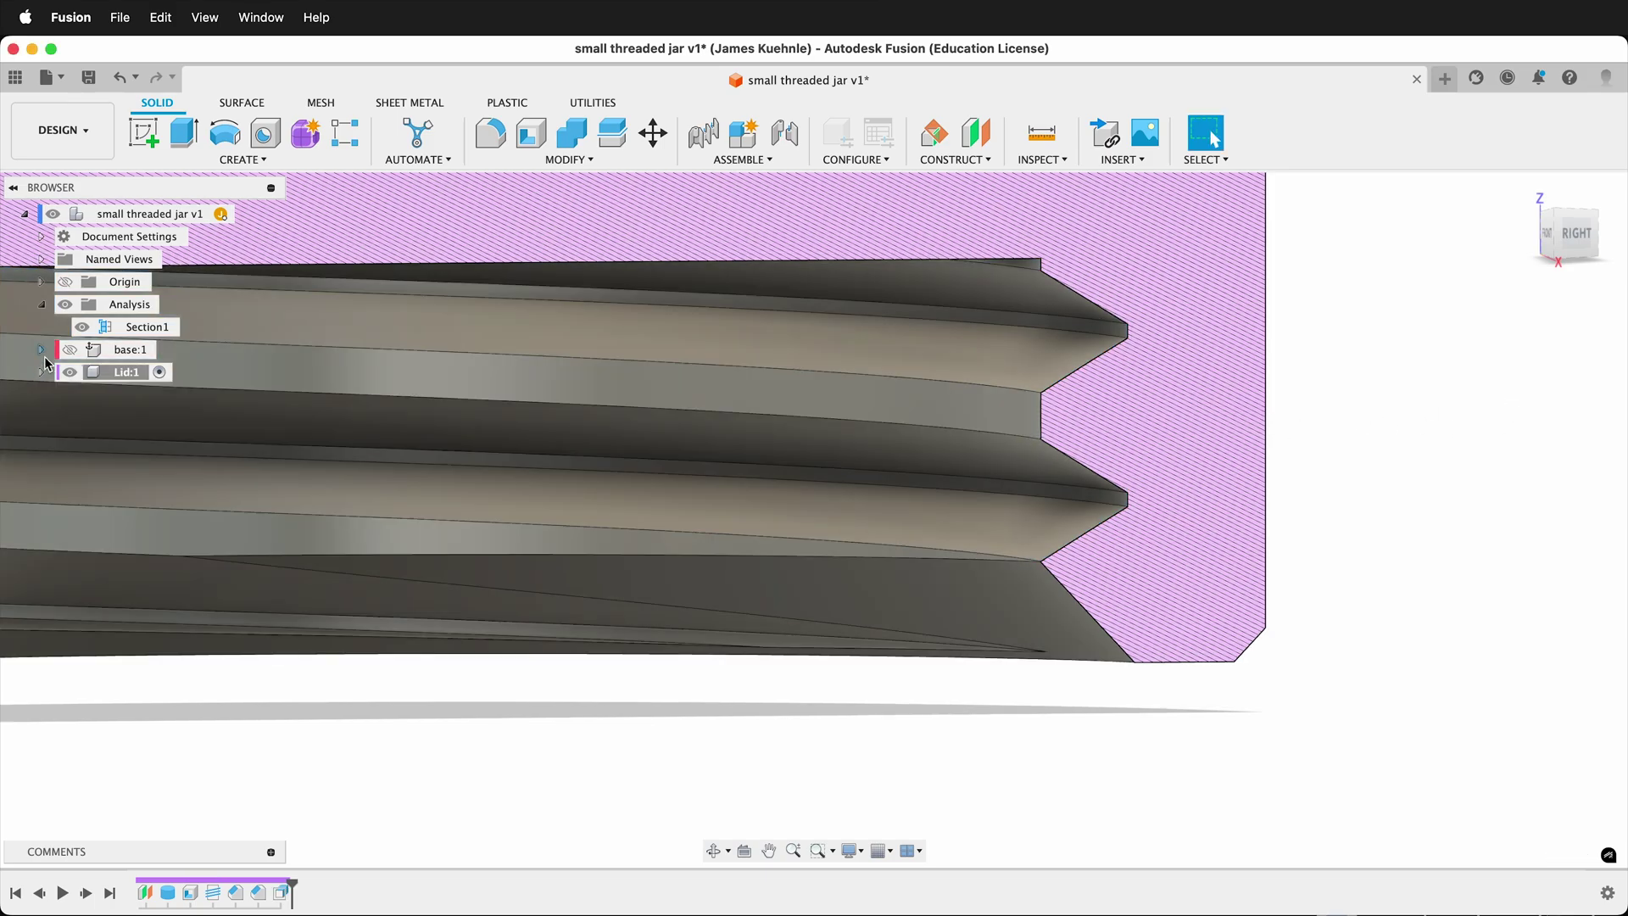
Temporarily show the base component to check the clearance between the sectioned lid and base threads from the right
click(70, 350)
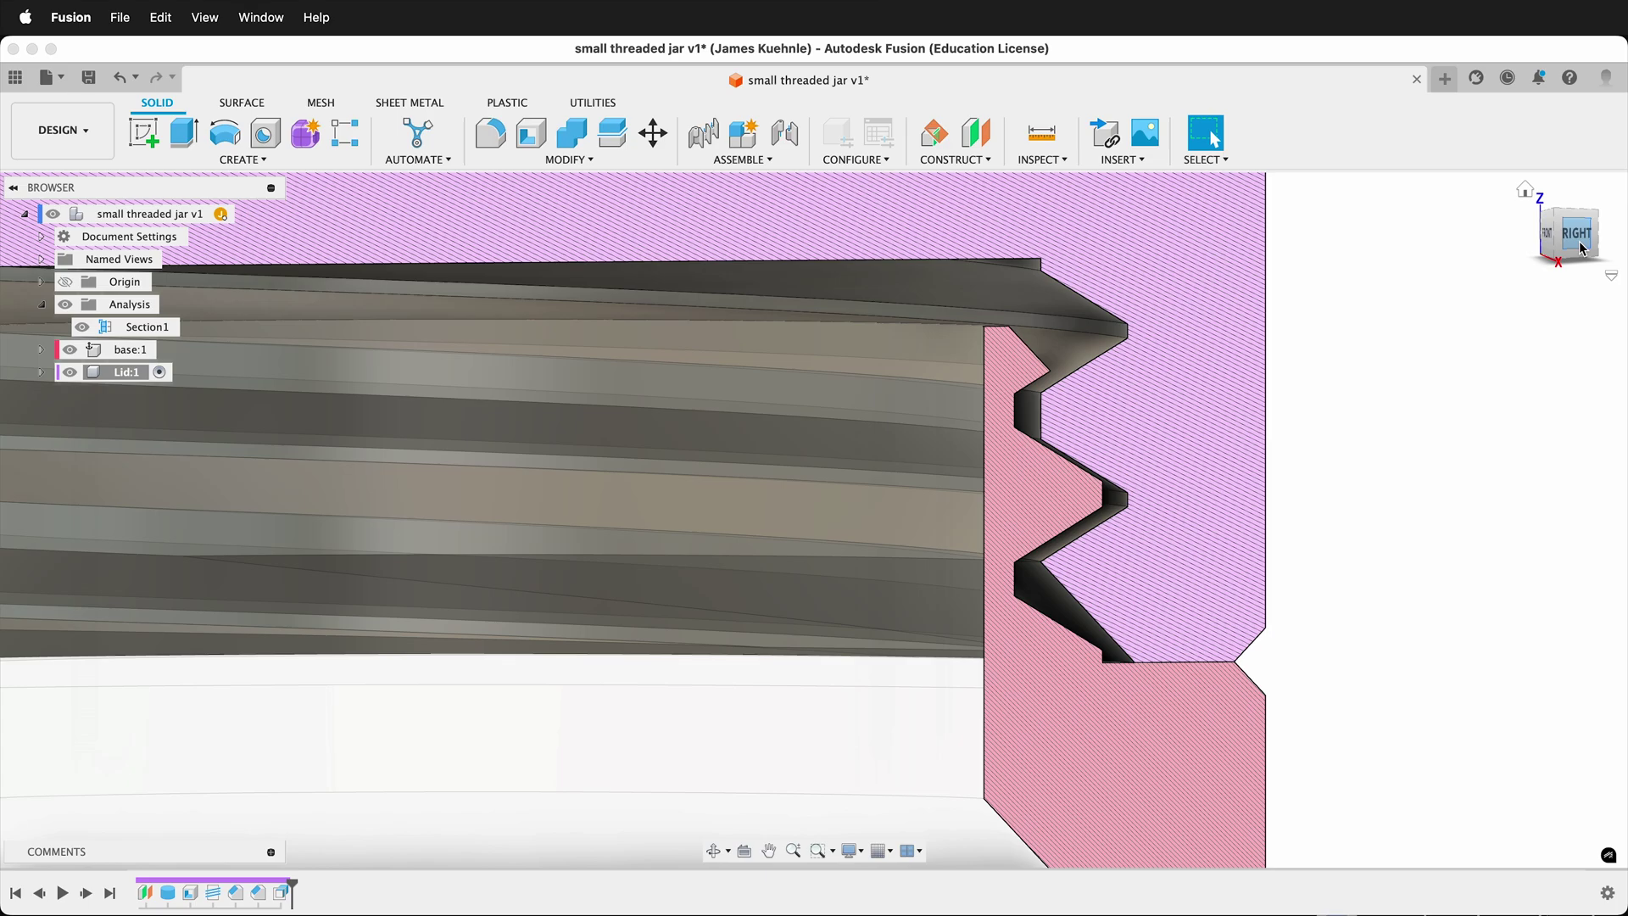
click(1582, 247)
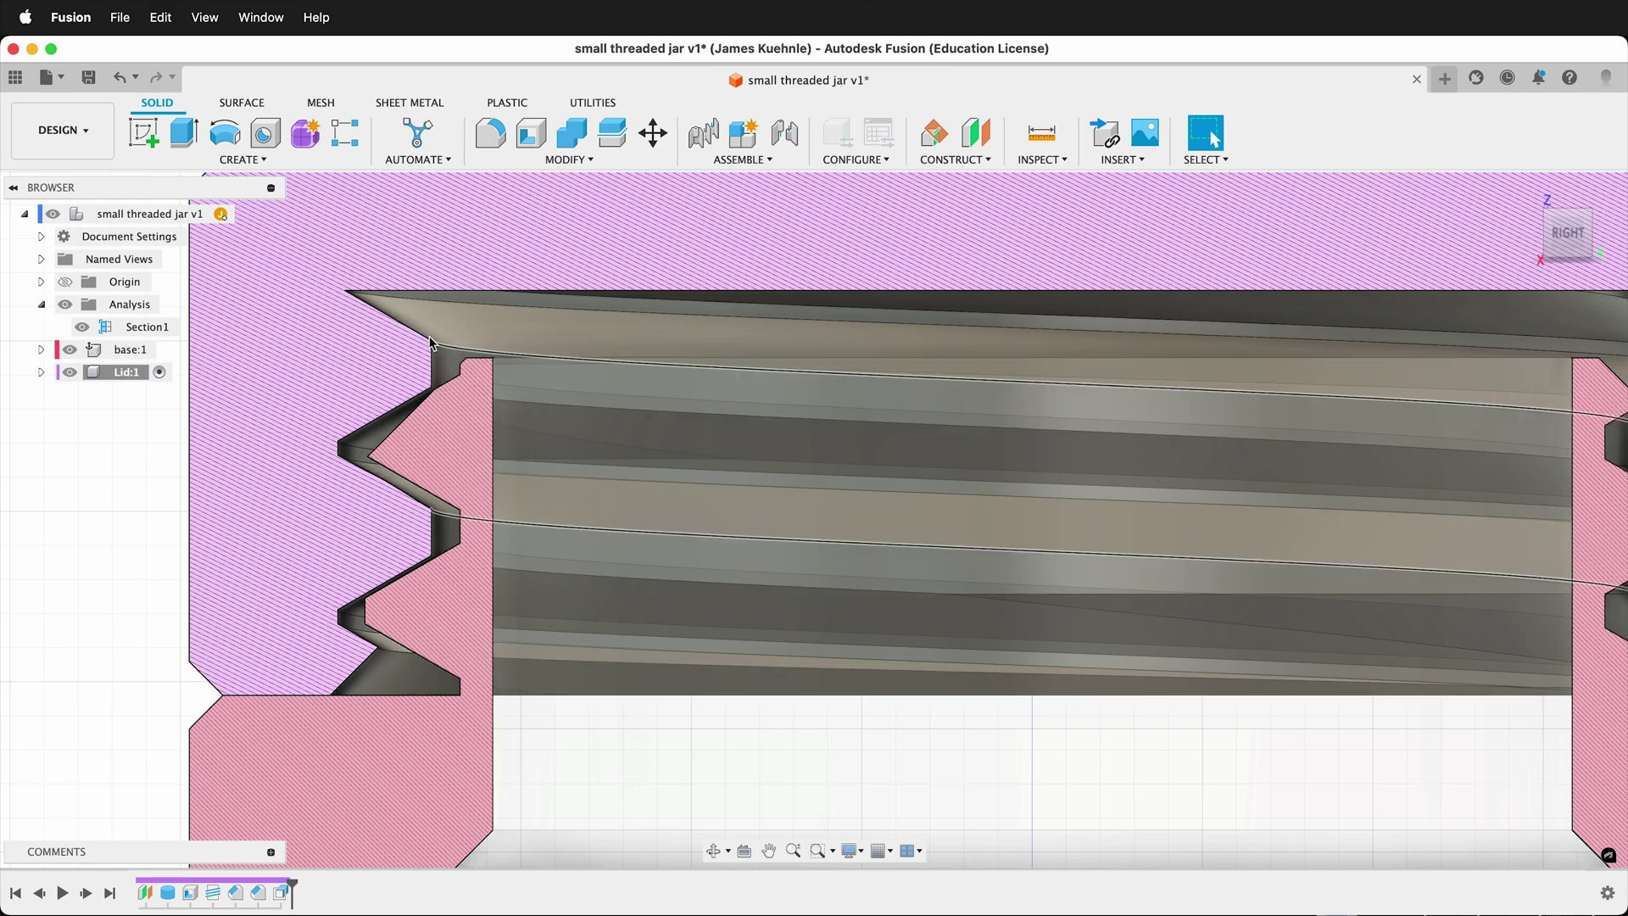
middle_drag(449, 378, 436, 392)
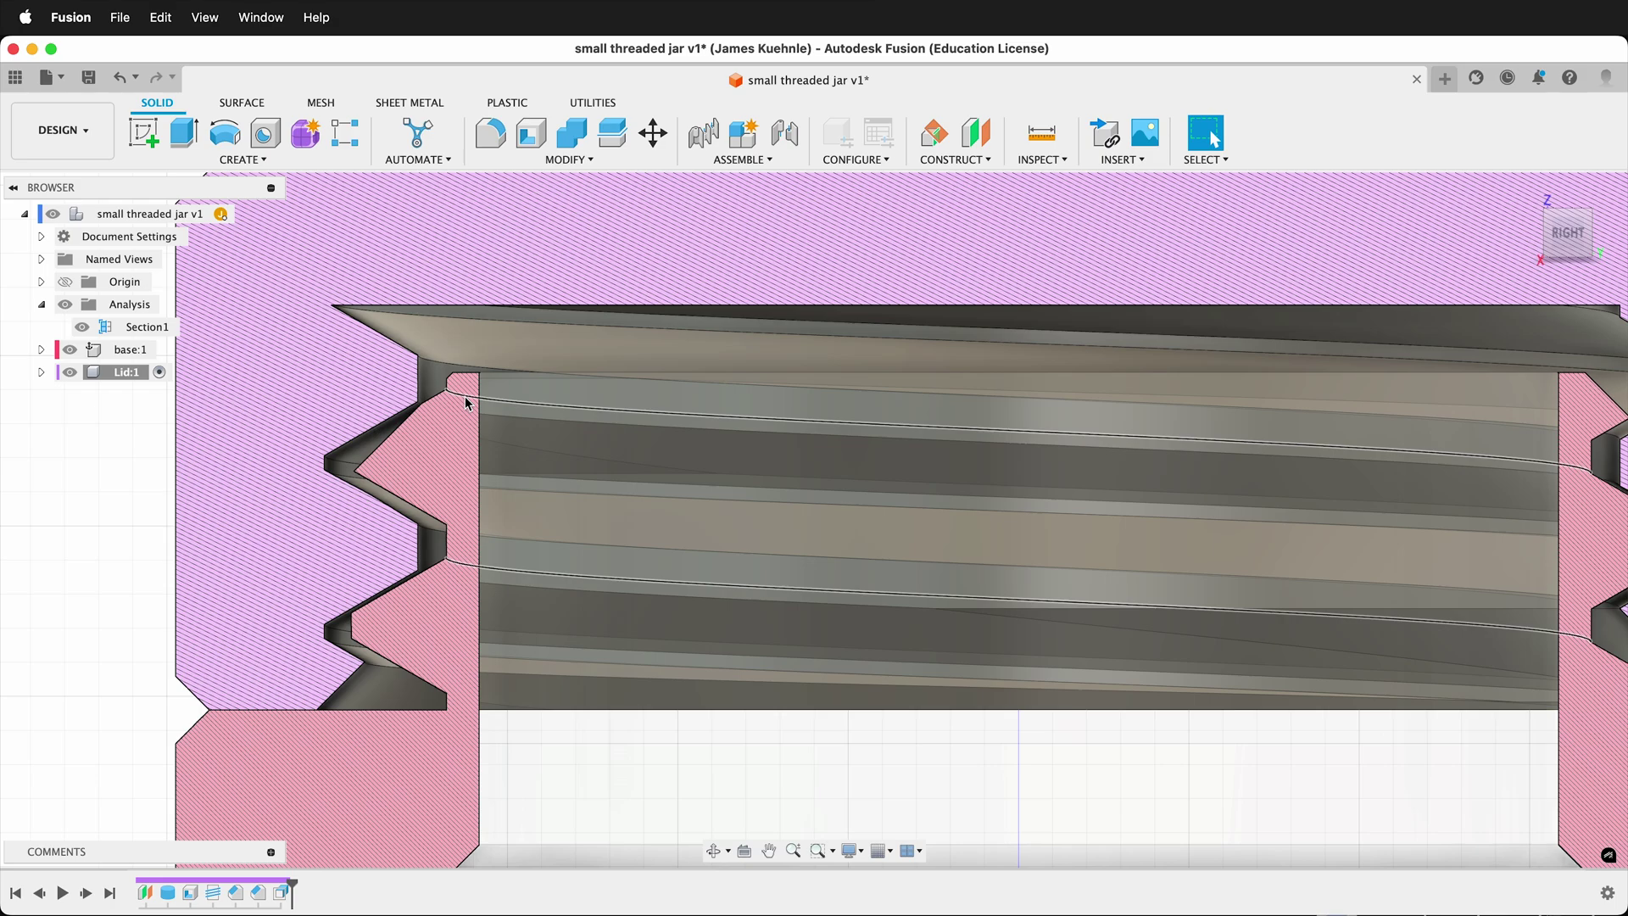
scroll(403, 431, down, 3)
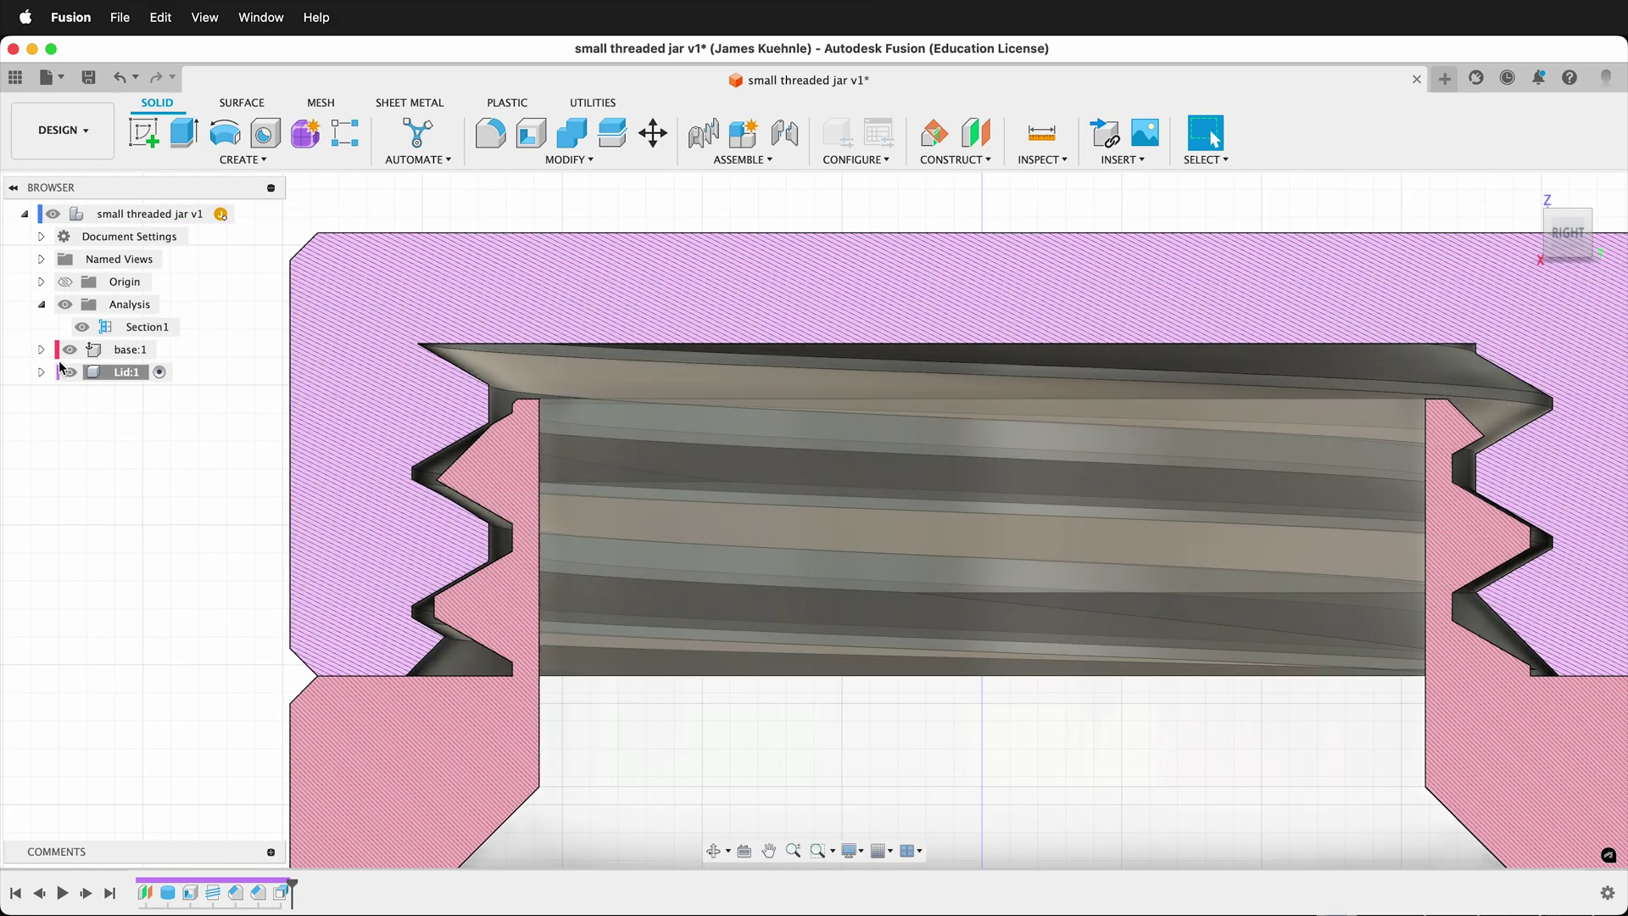
click(69, 354)
click(70, 351)
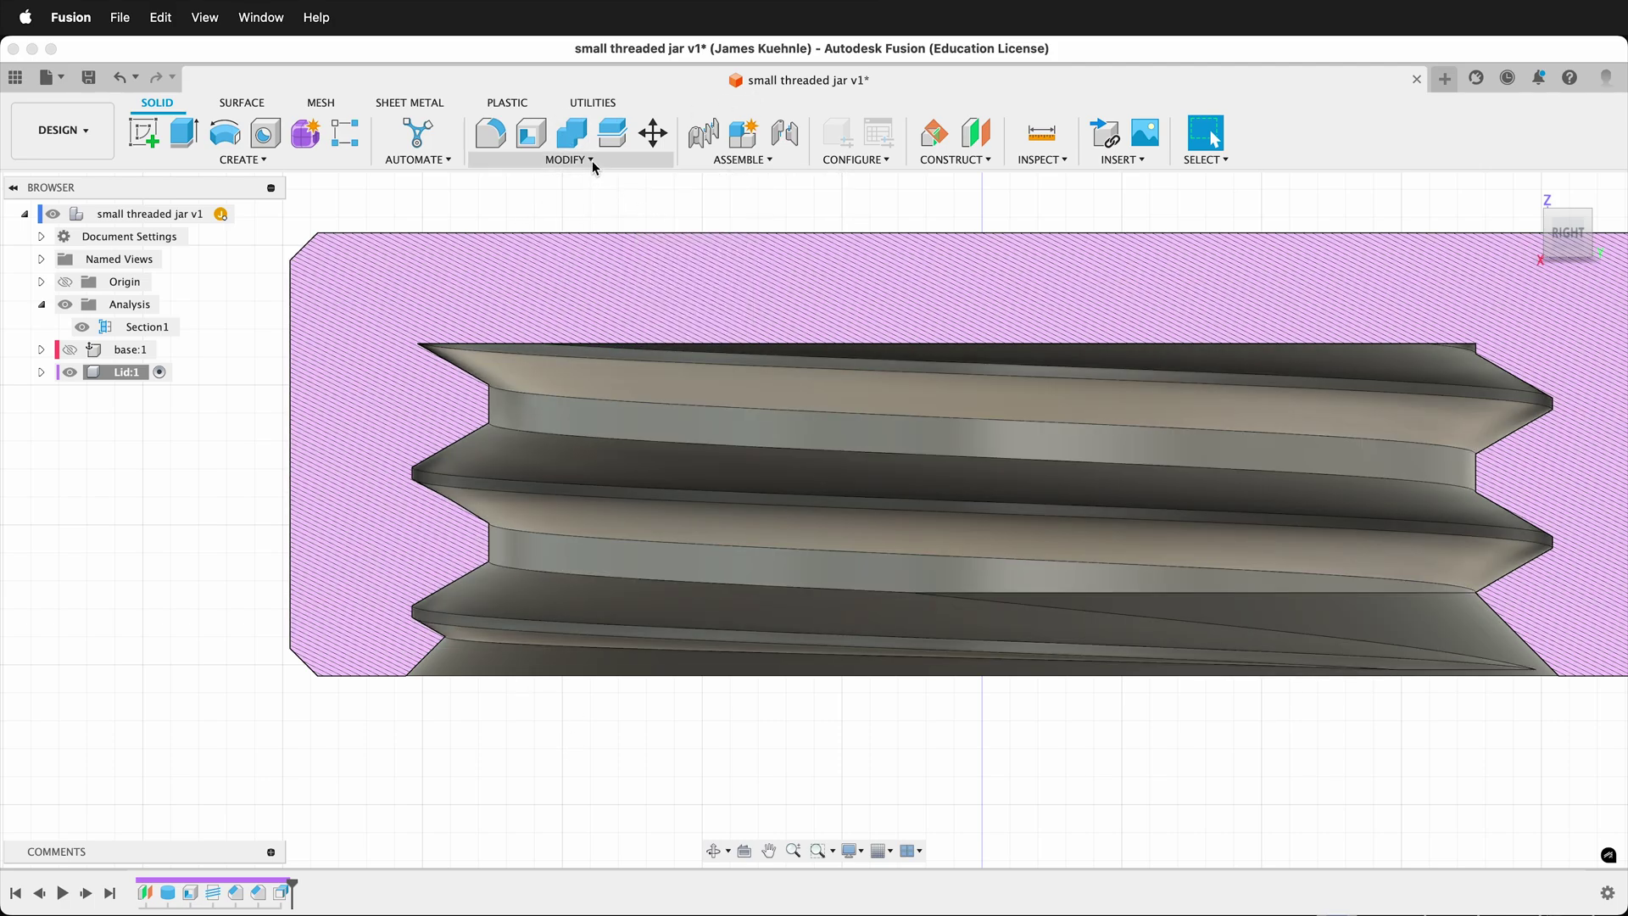
Fillet three of the lid's internal thread edges with a constant 0.1 mm radius, leaving out the edges that block the fillet
click(487, 141)
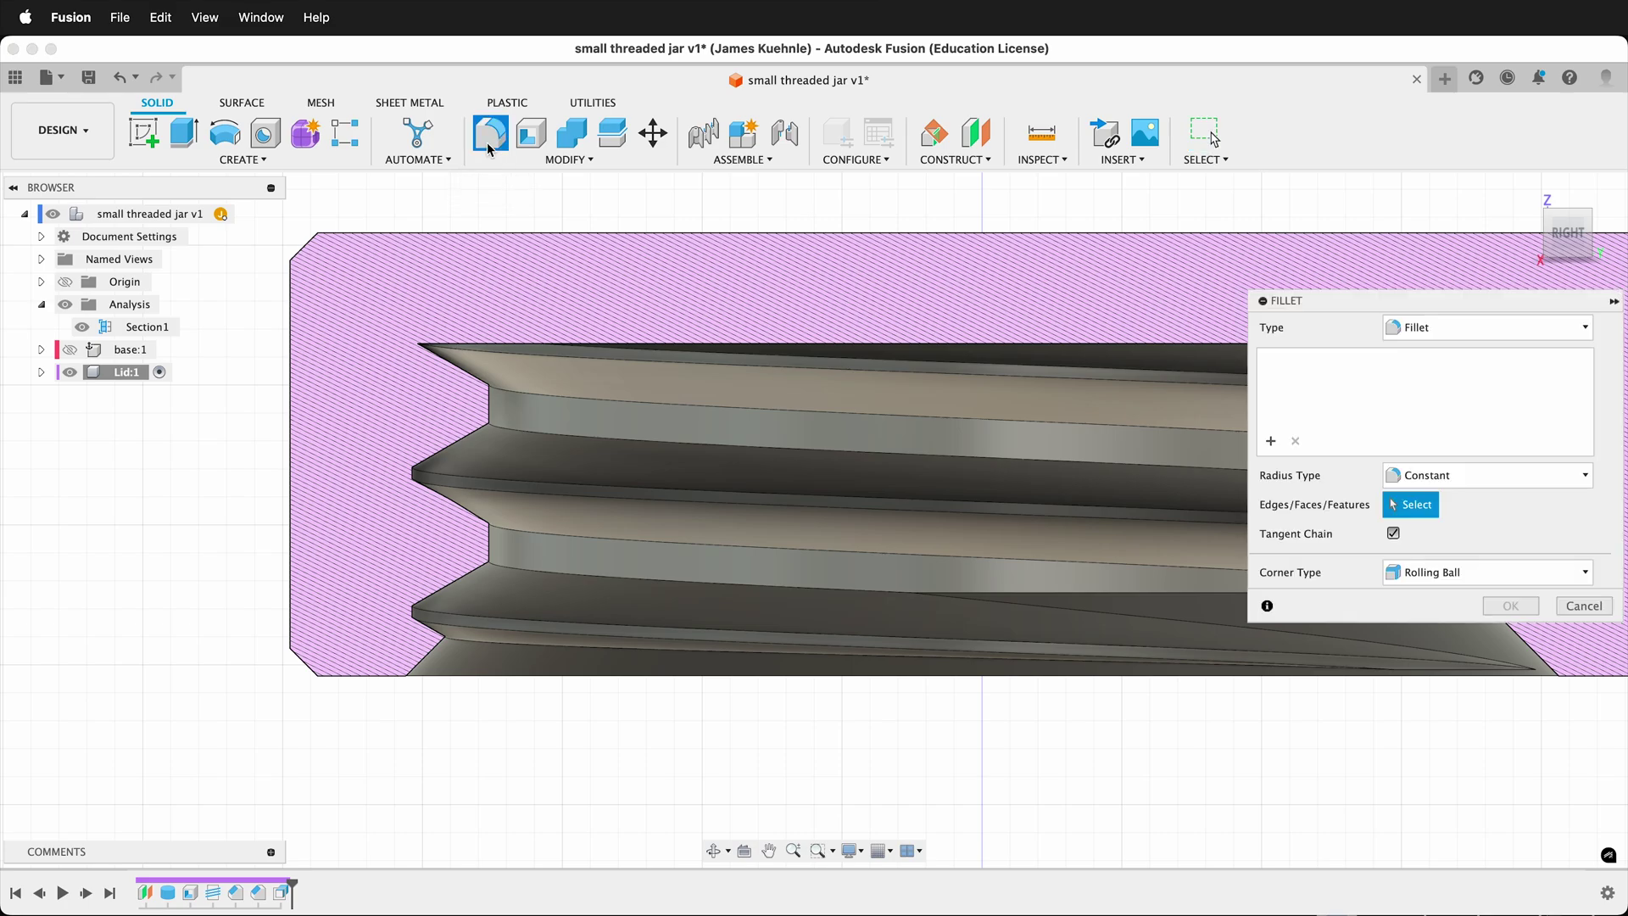
click(579, 400)
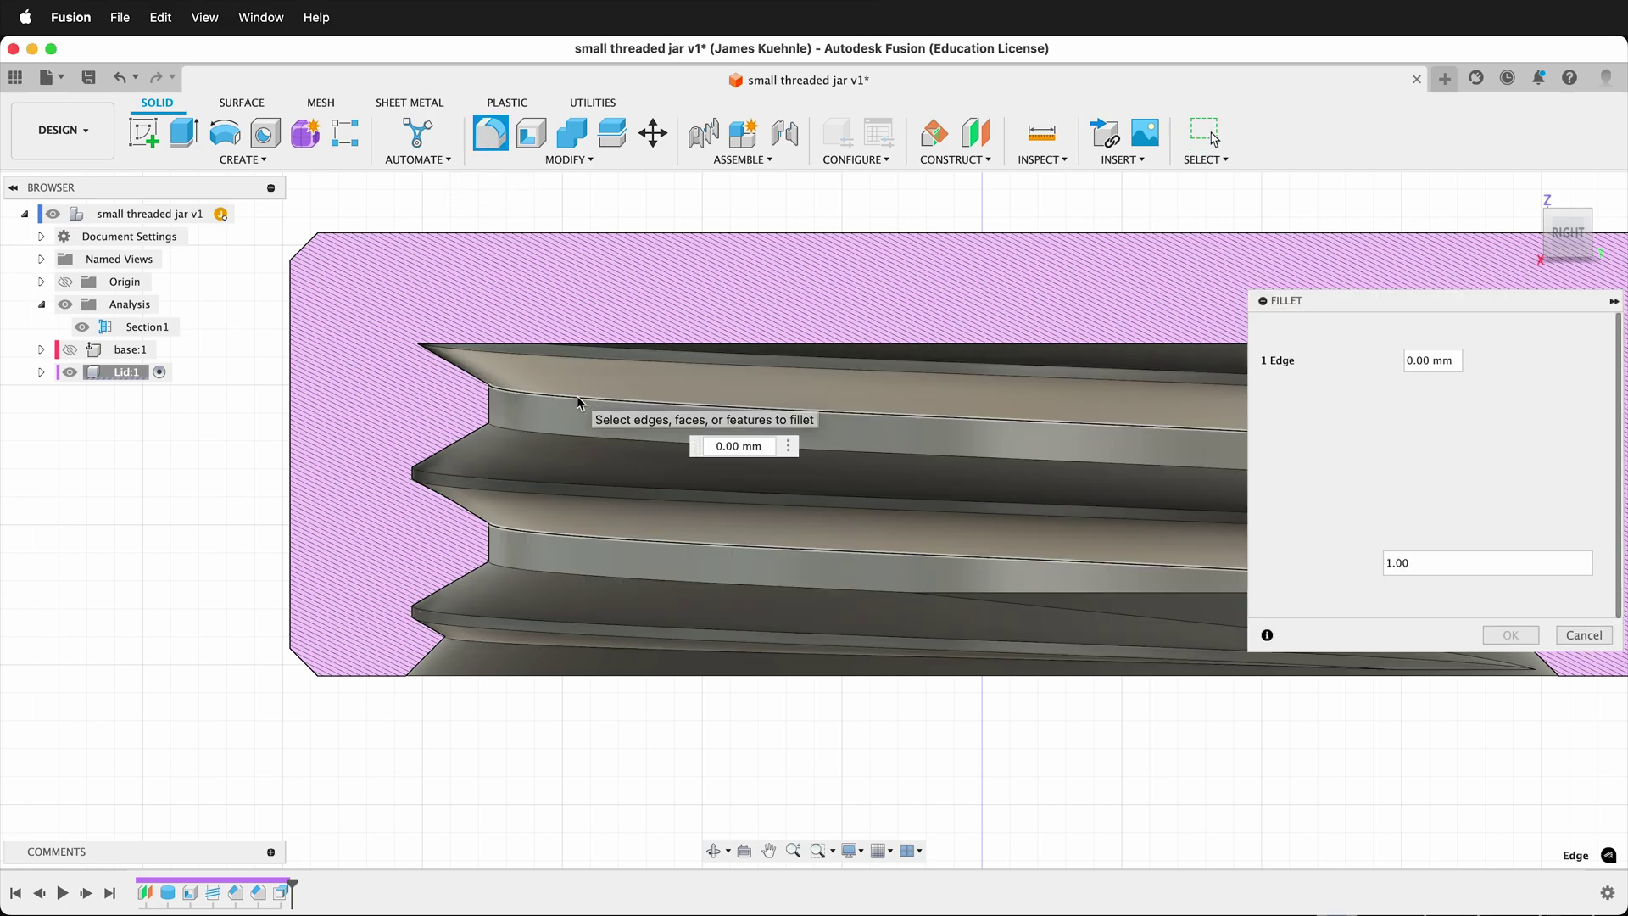
click(515, 431)
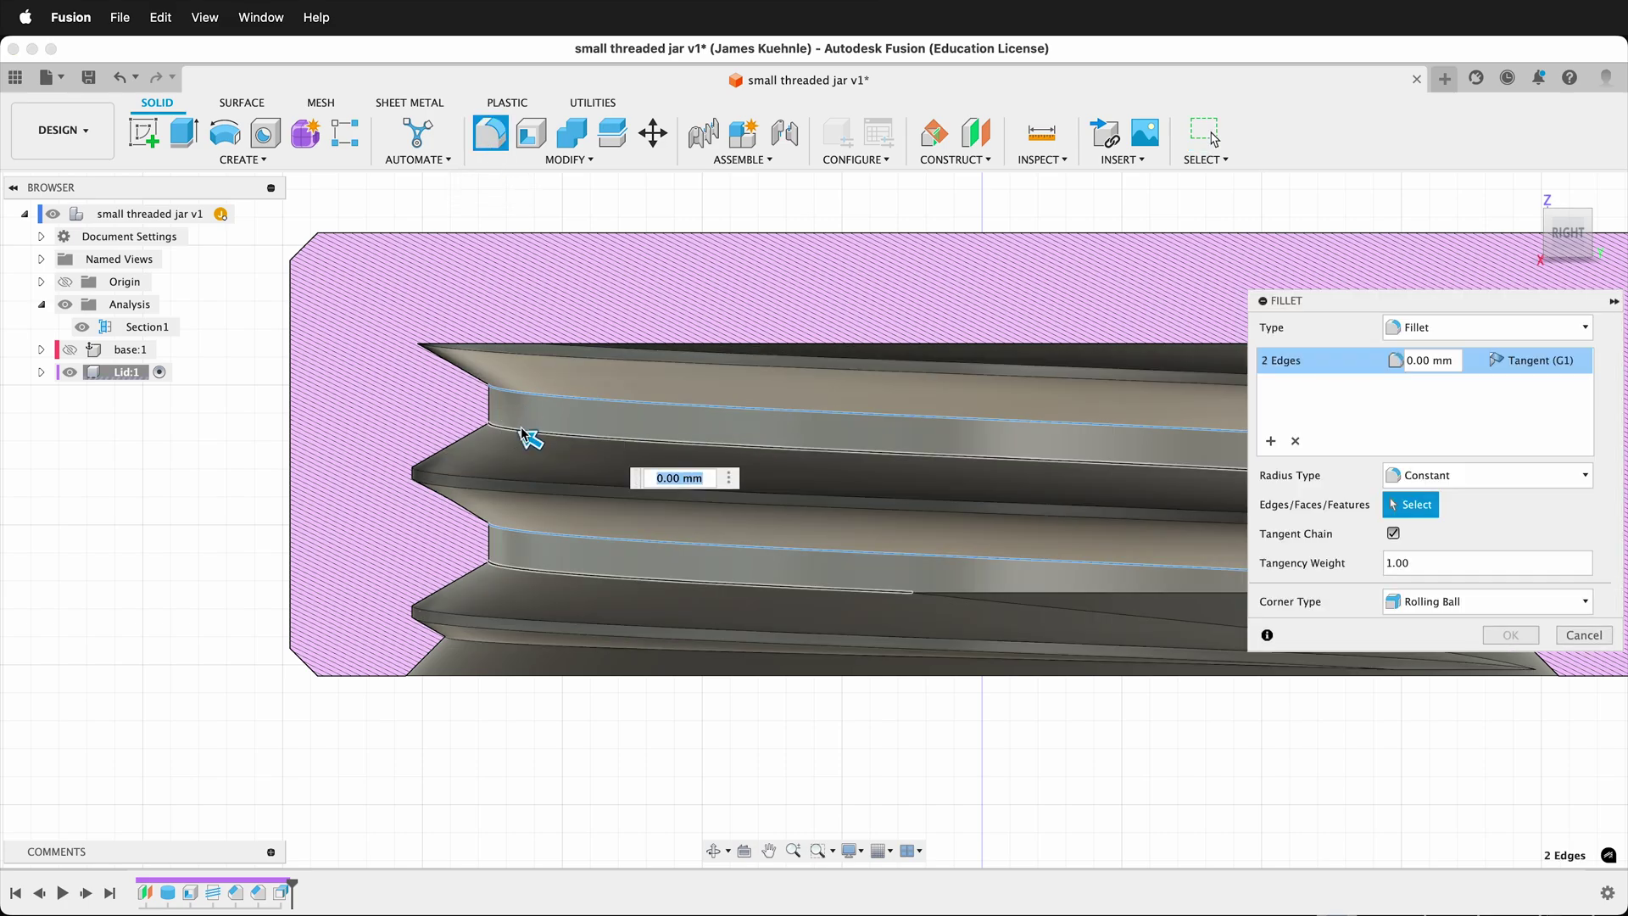
click(454, 480)
click(448, 493)
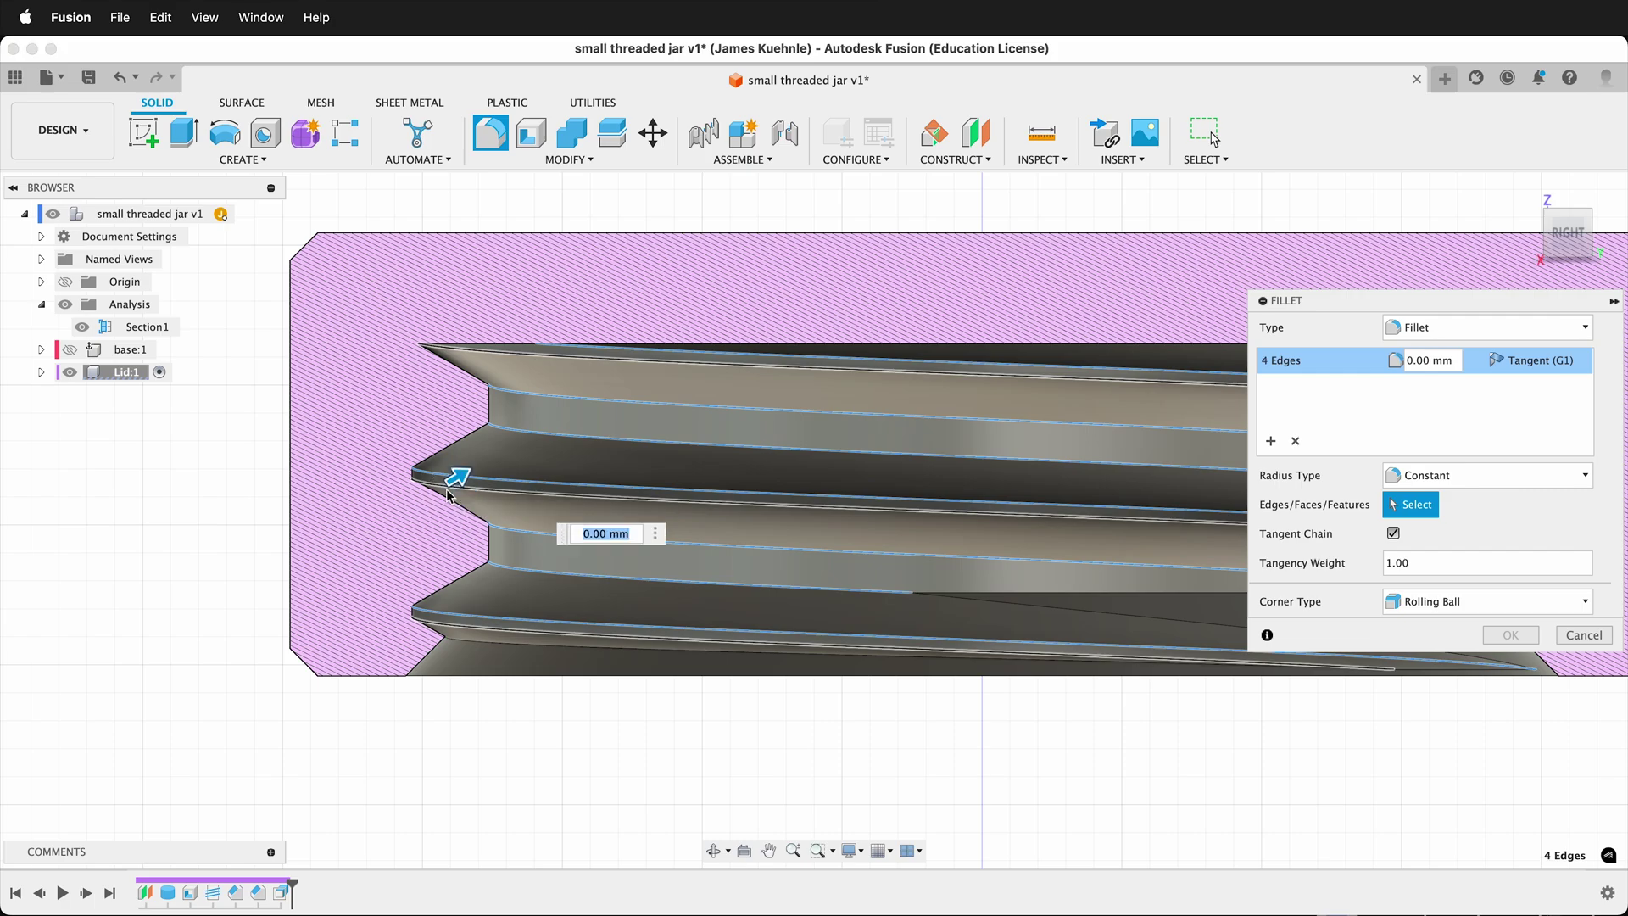
text(.1)
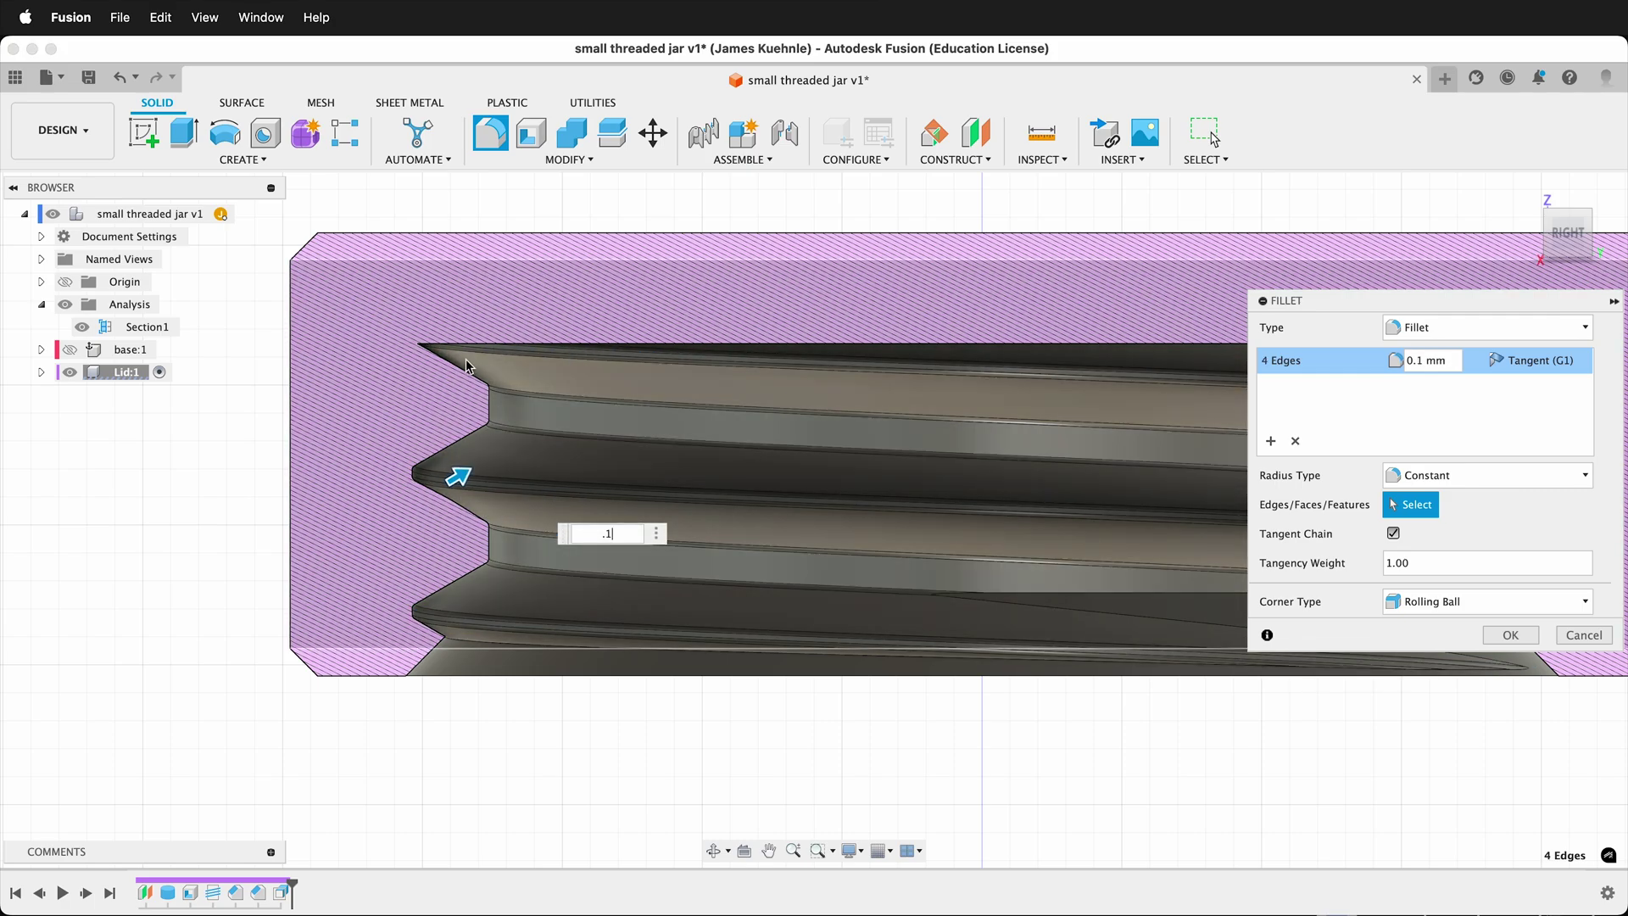
click(462, 642)
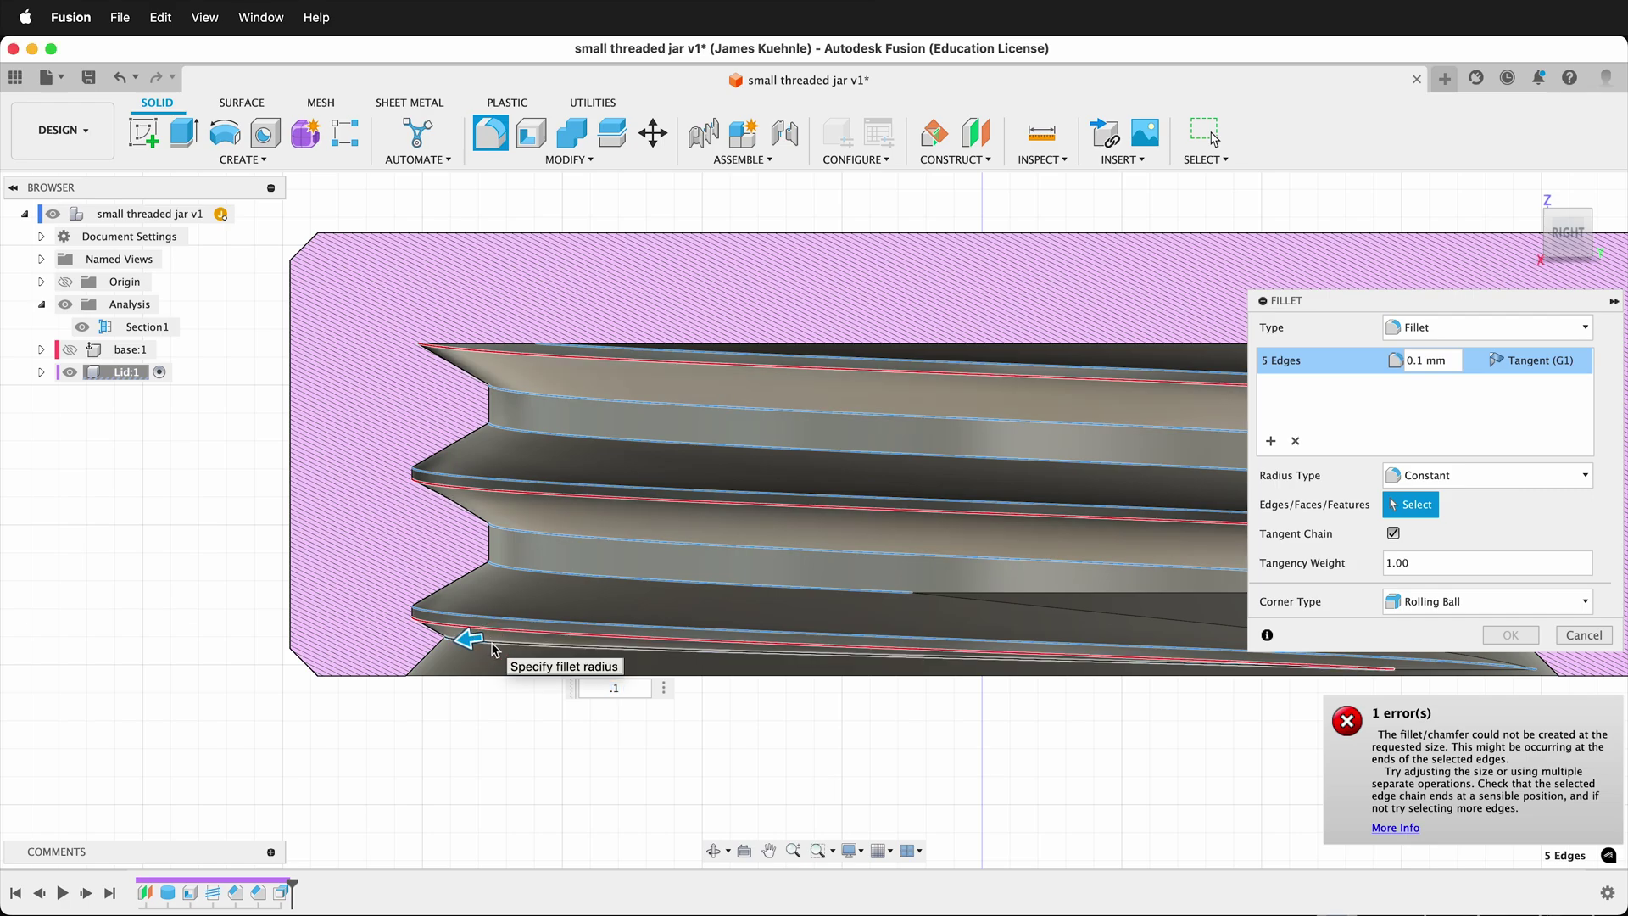
click(495, 647)
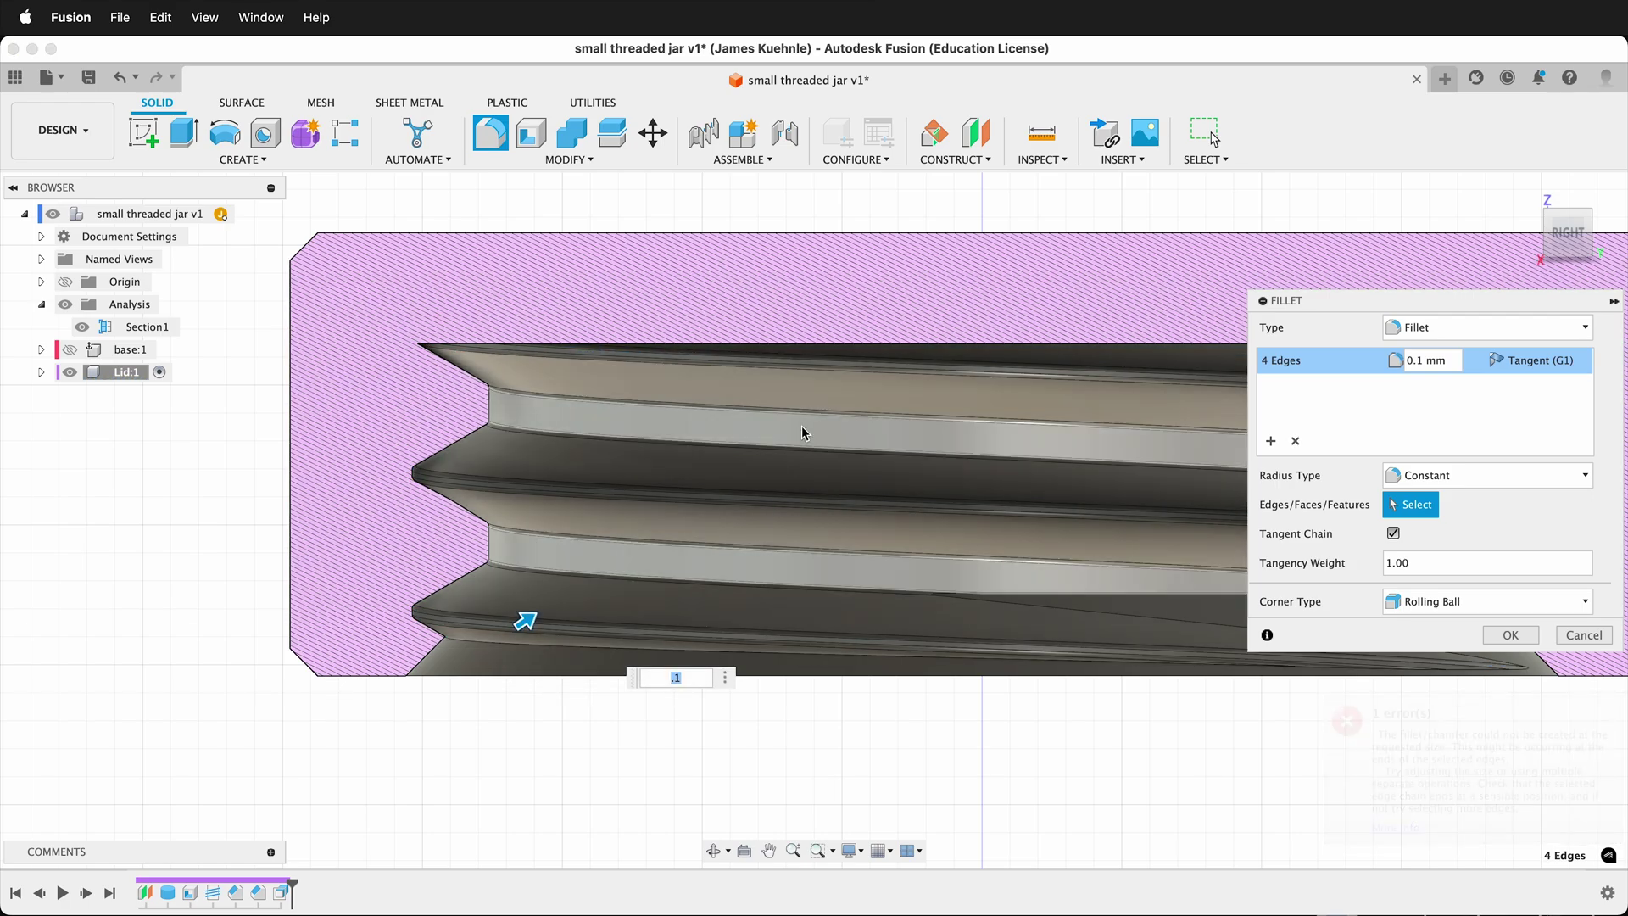
shift+middle_drag(802, 426, 812, 542)
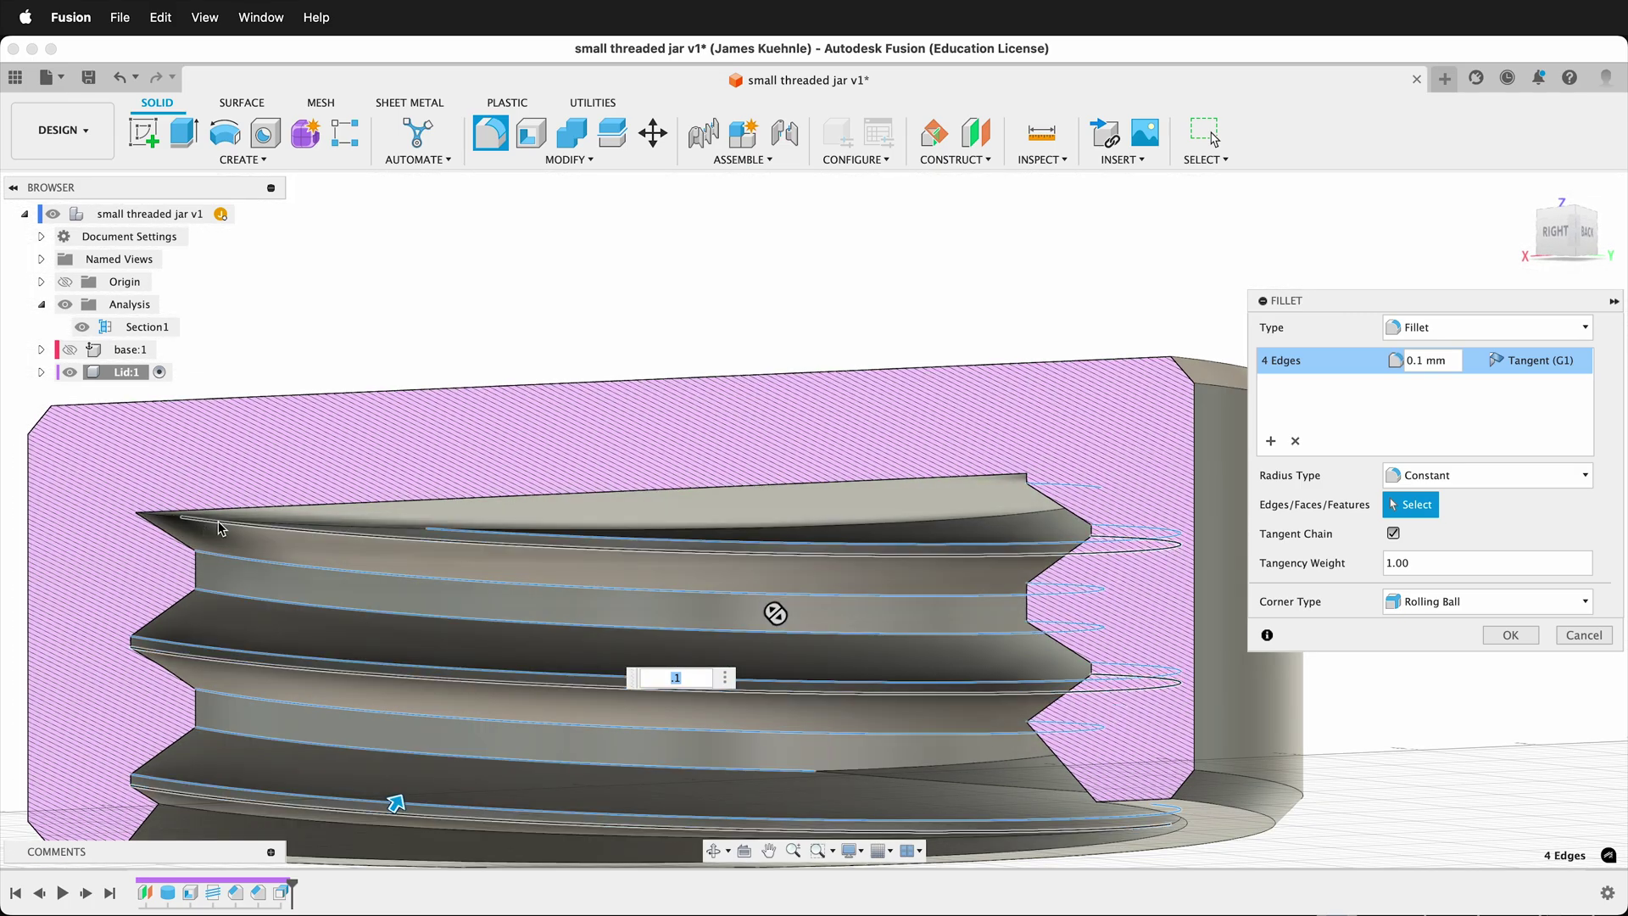
click(379, 540)
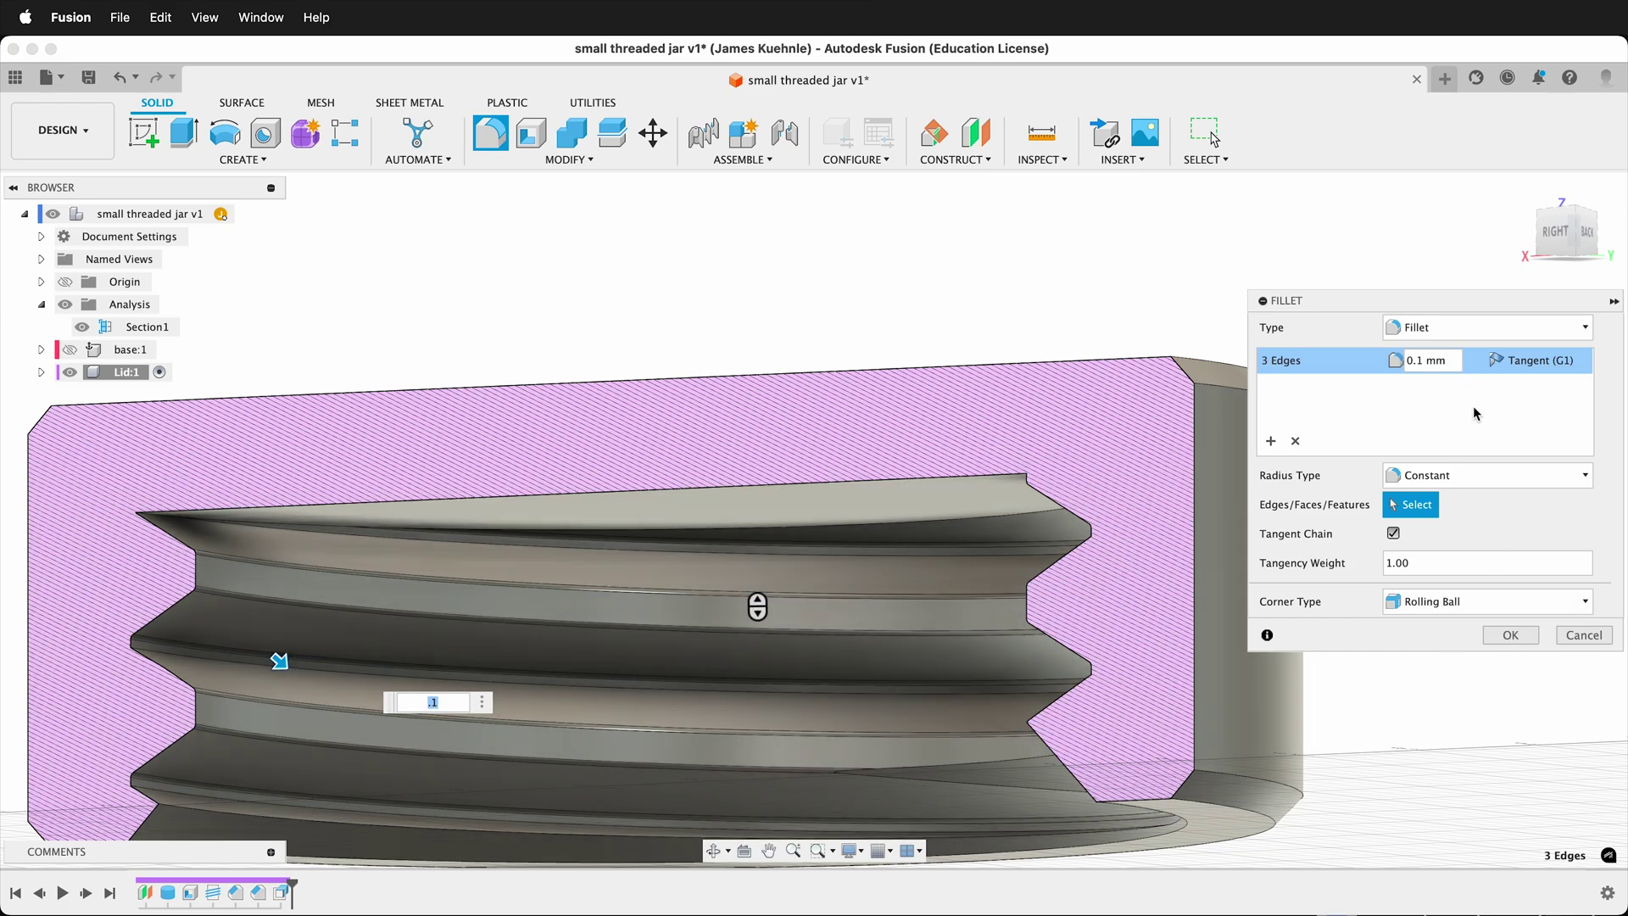
click(1510, 635)
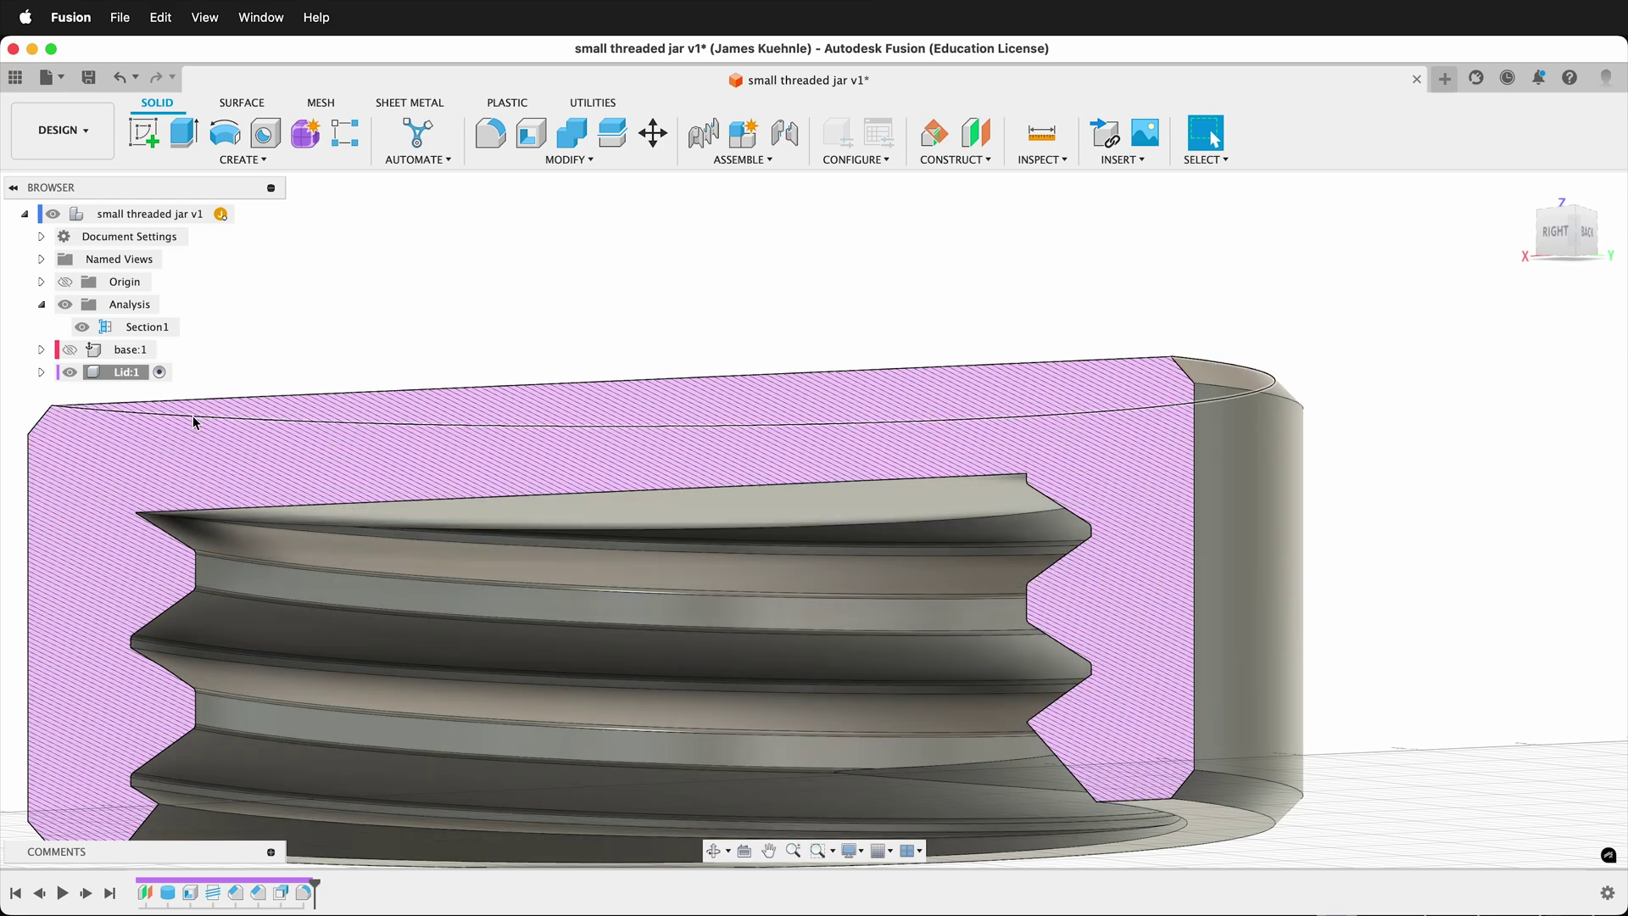
Hide the lid and make the base component visible and active
scroll(193, 416, down, 3)
shift+middle_drag(618, 379, 608, 390)
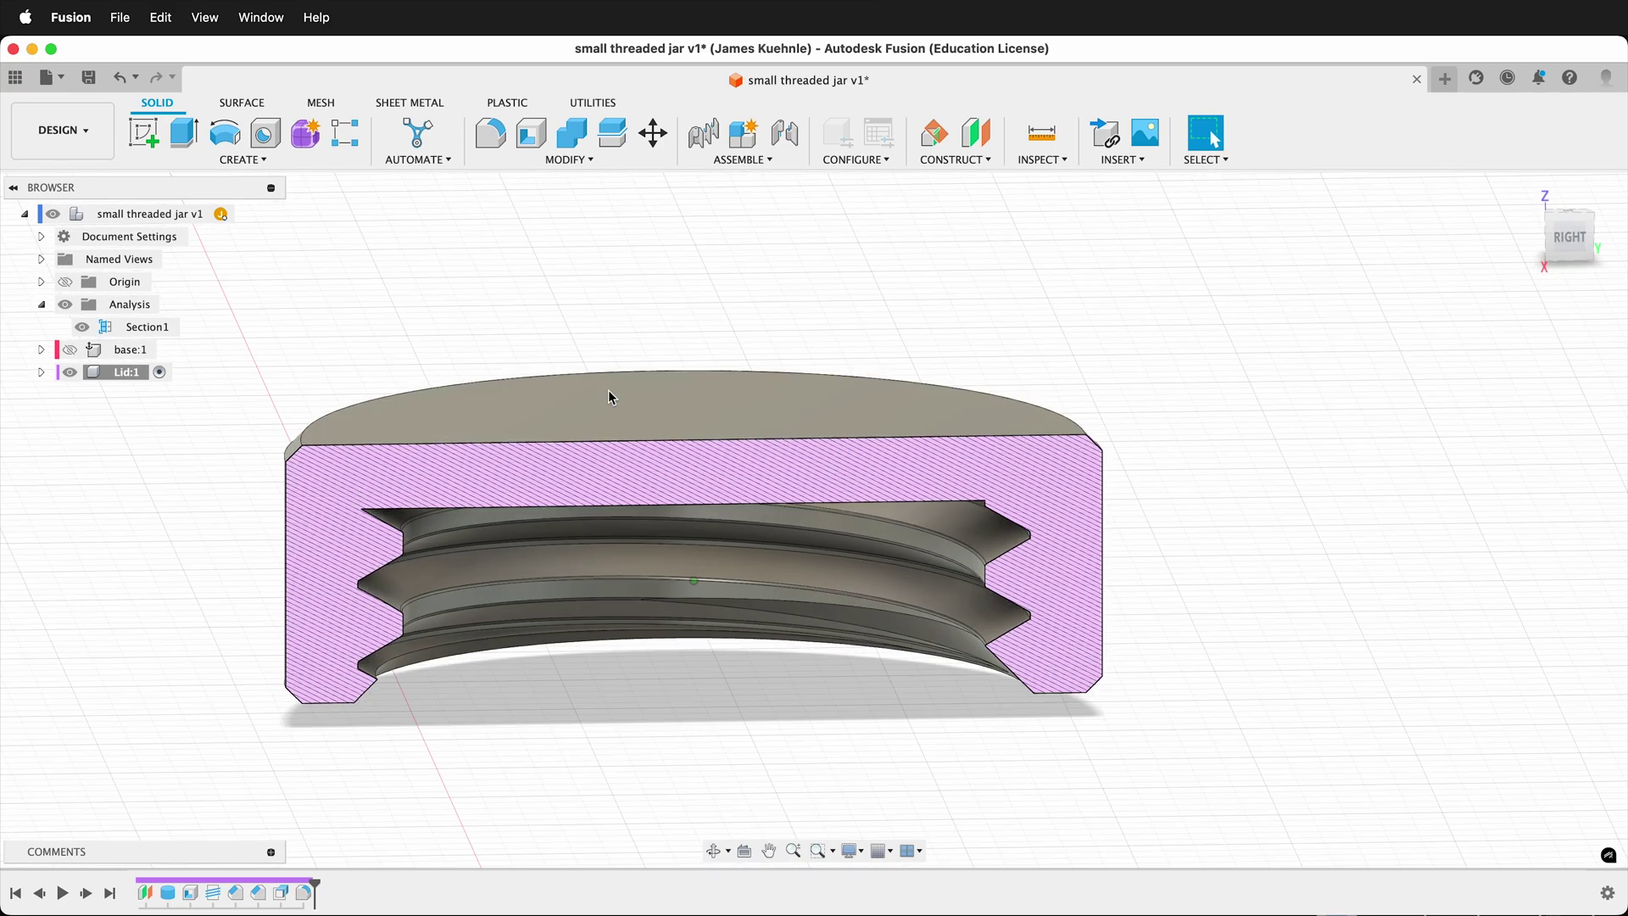
click(70, 372)
click(70, 349)
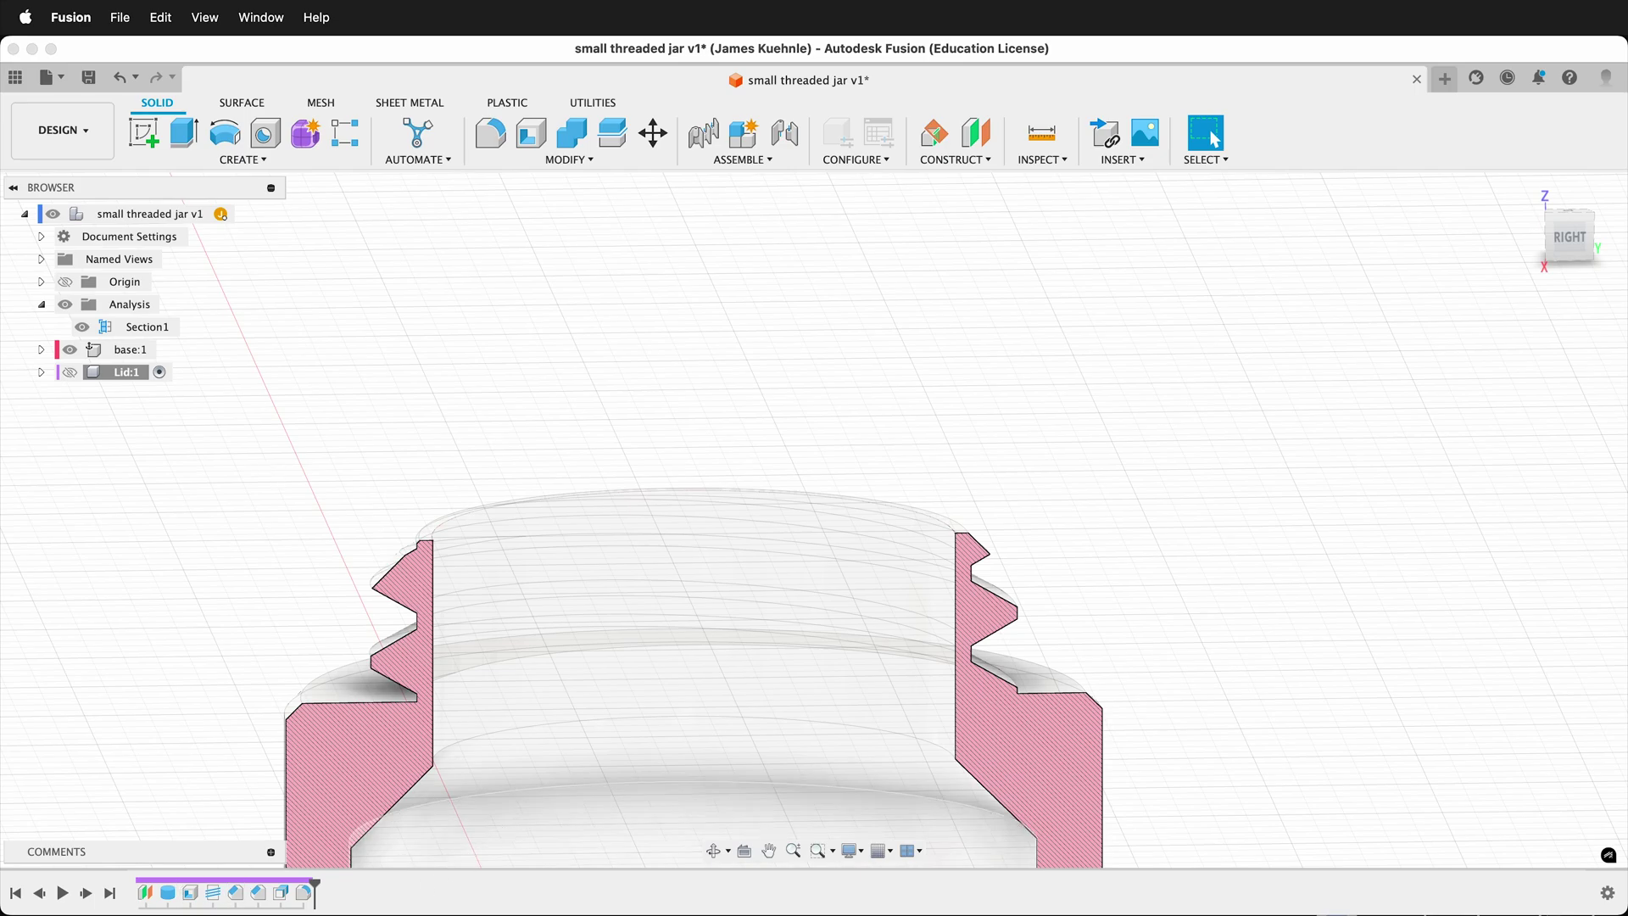
click(168, 355)
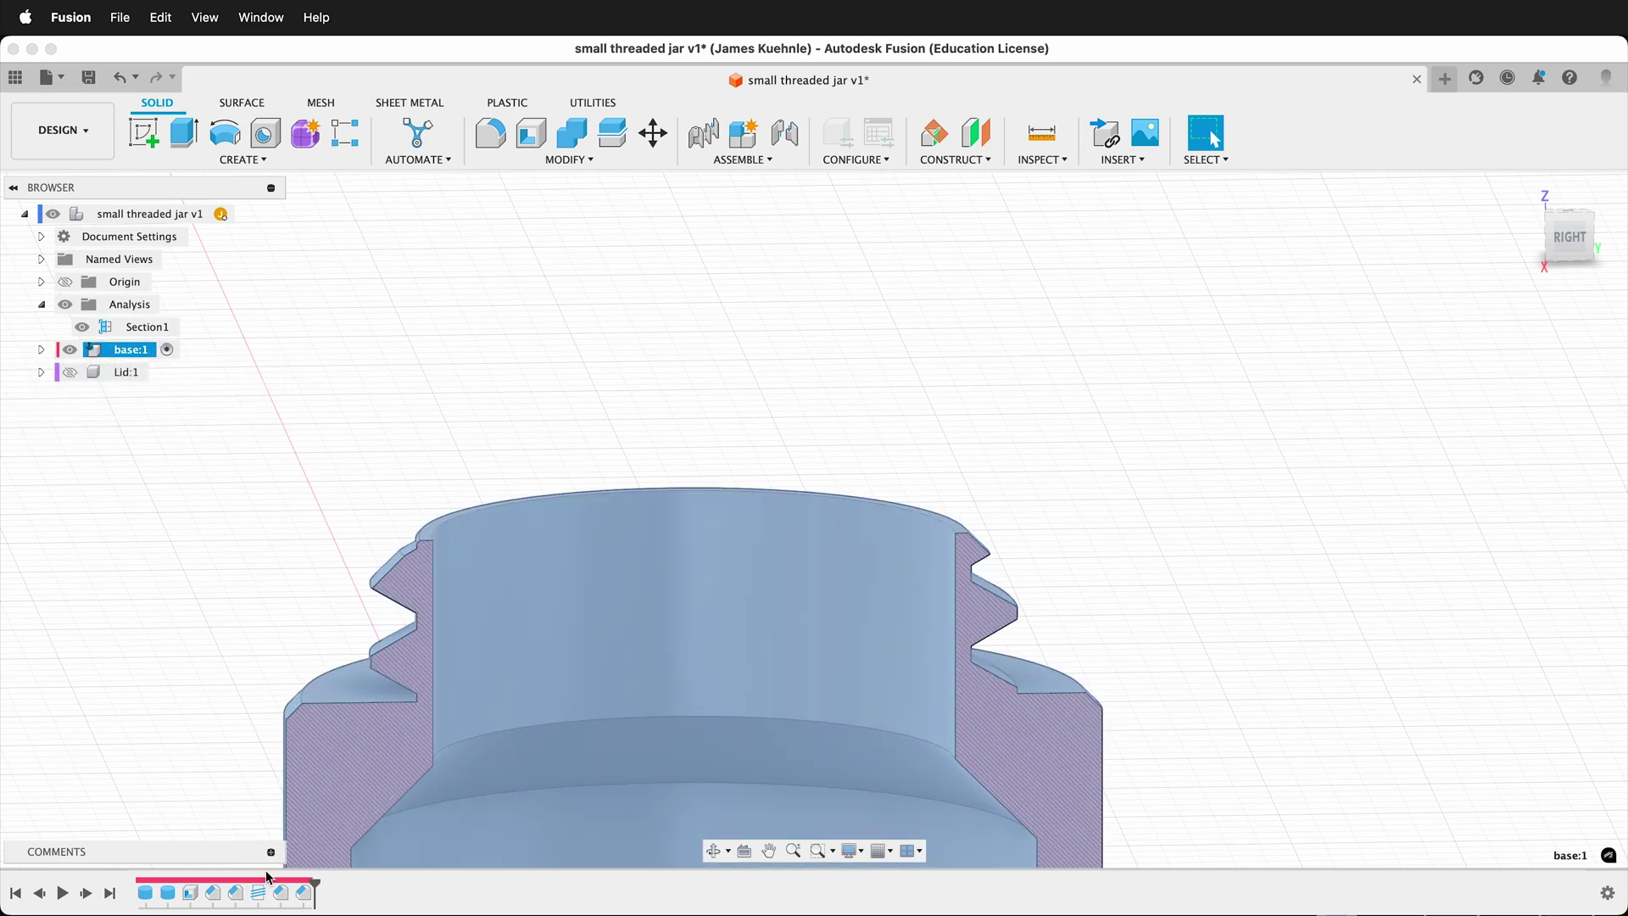
click(266, 443)
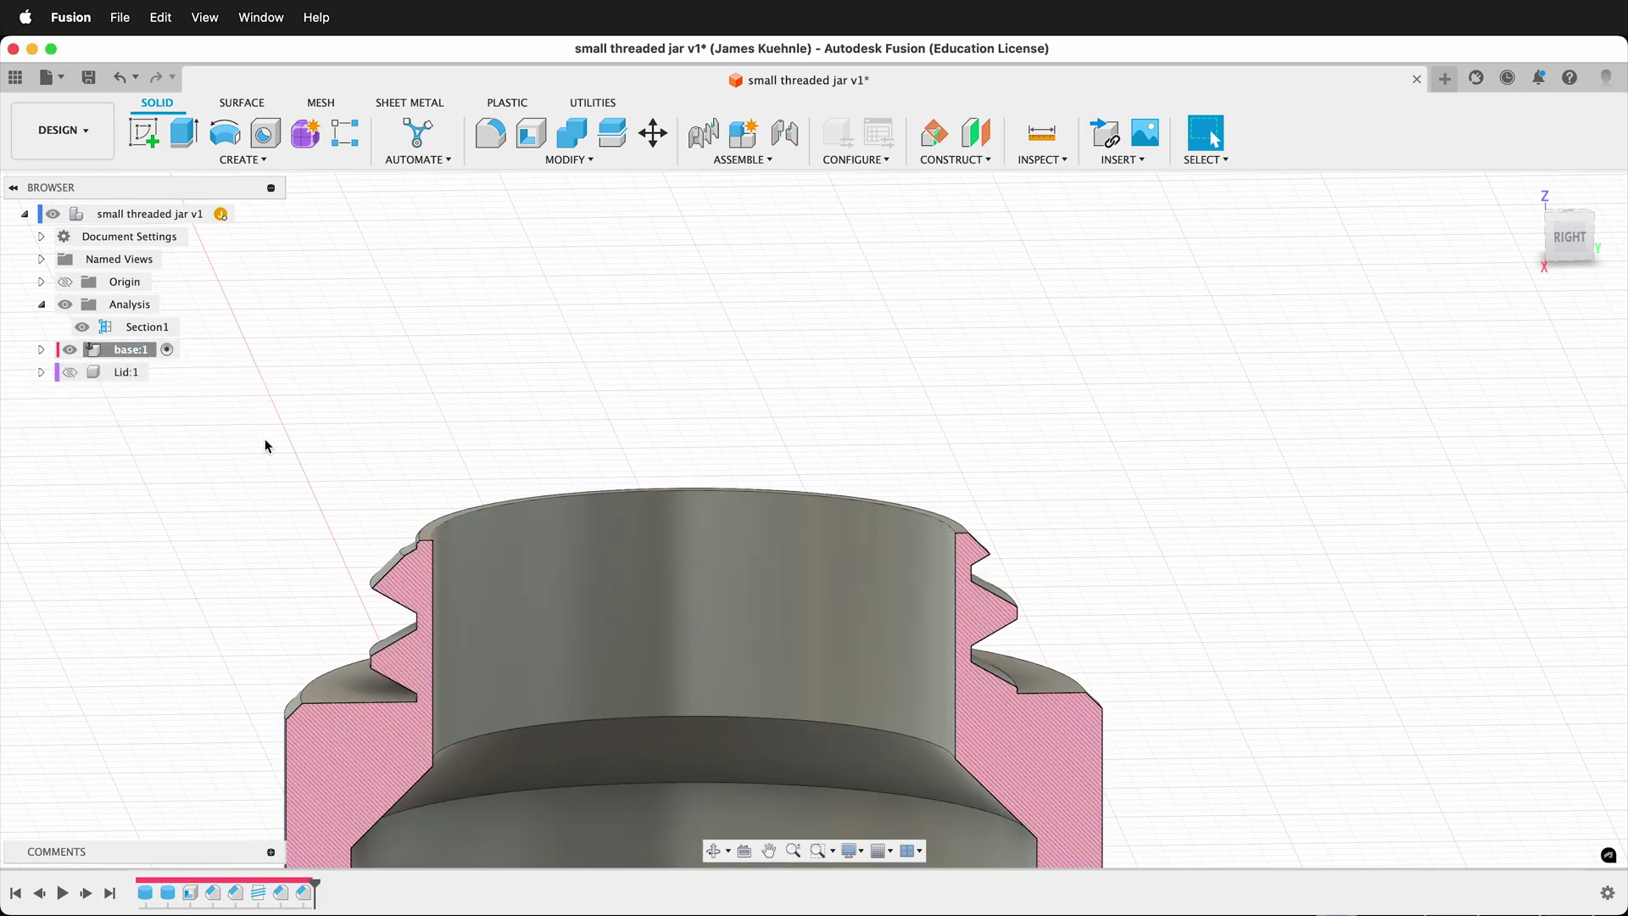
Turn off the Section1 analysis to expose the base's complete external thread
shift+middle_drag(297, 461, 298, 468)
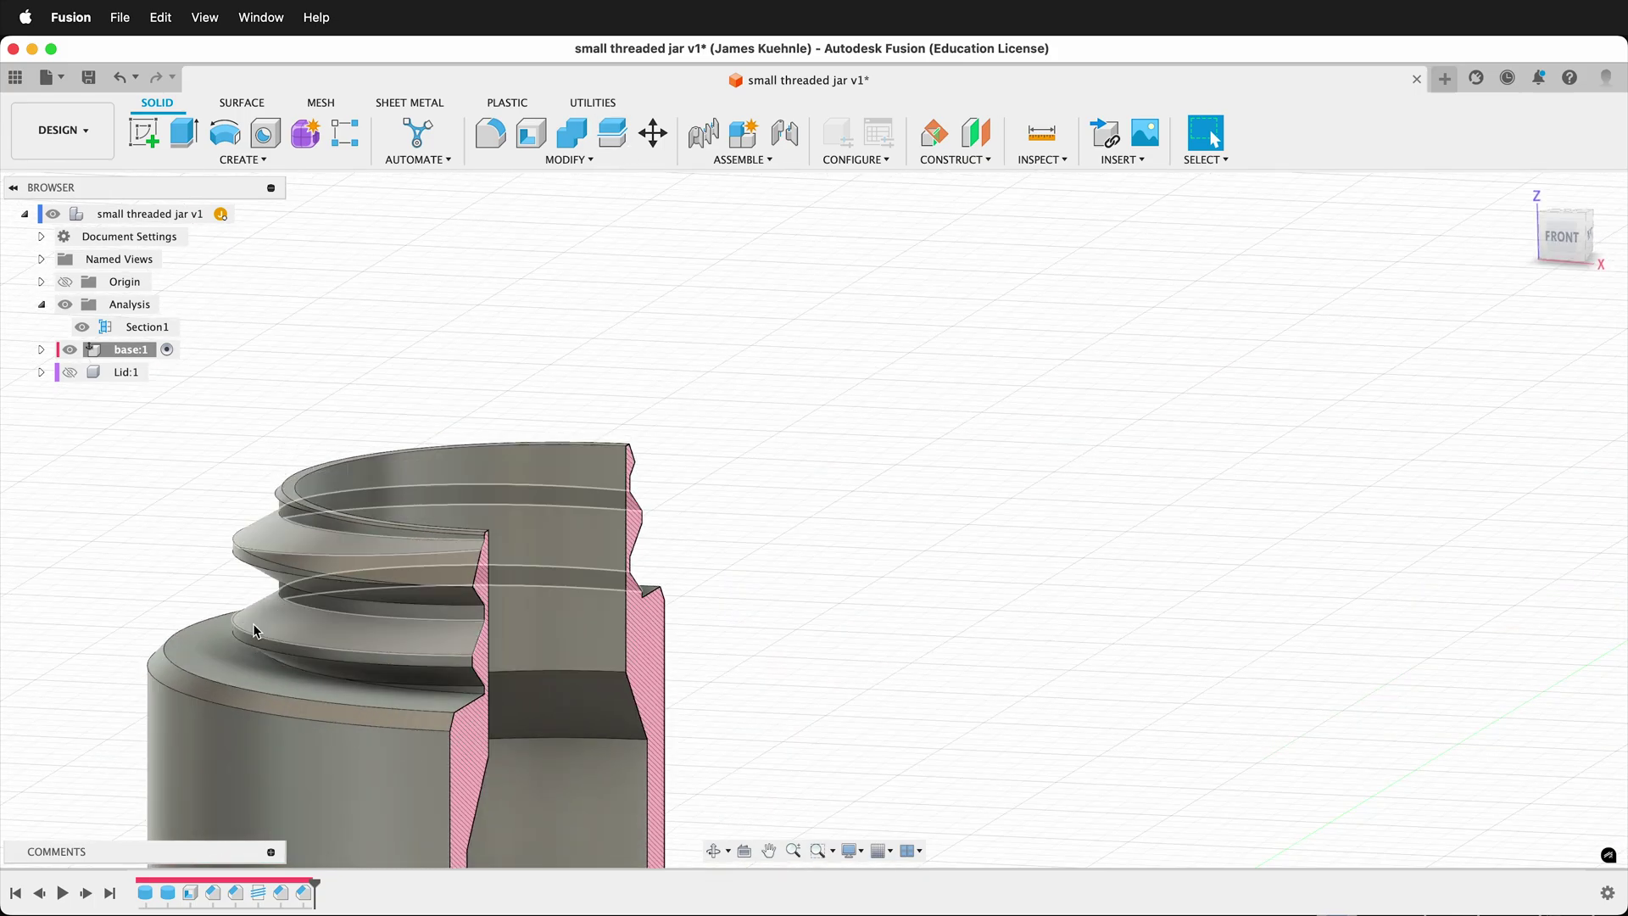
click(81, 326)
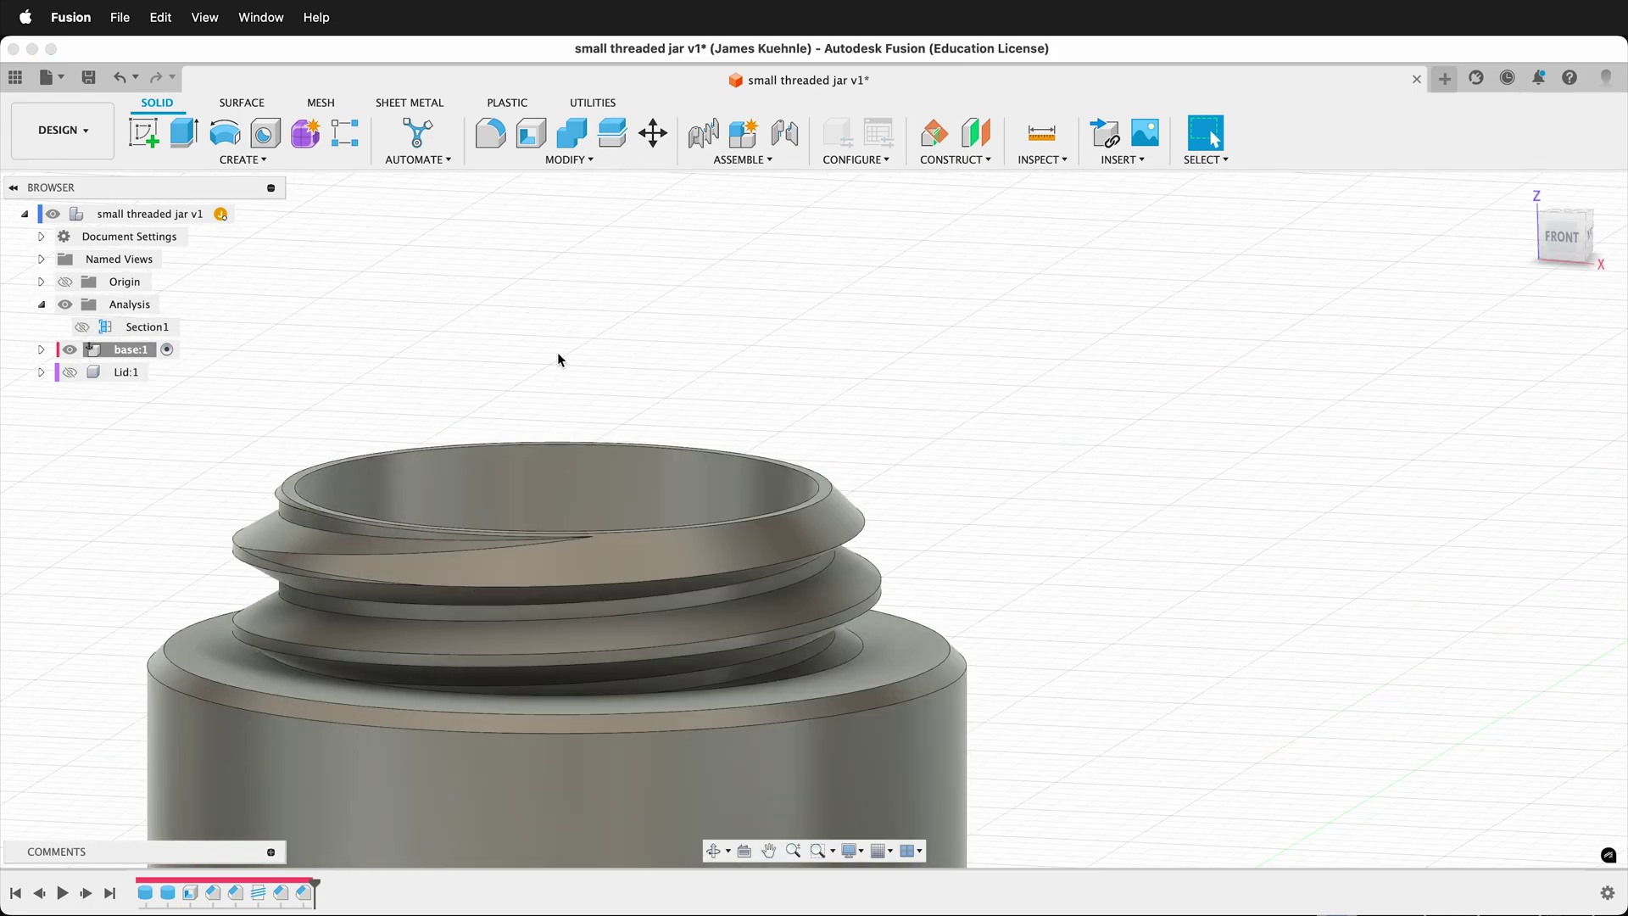
shift+middle_drag(758, 389, 758, 389)
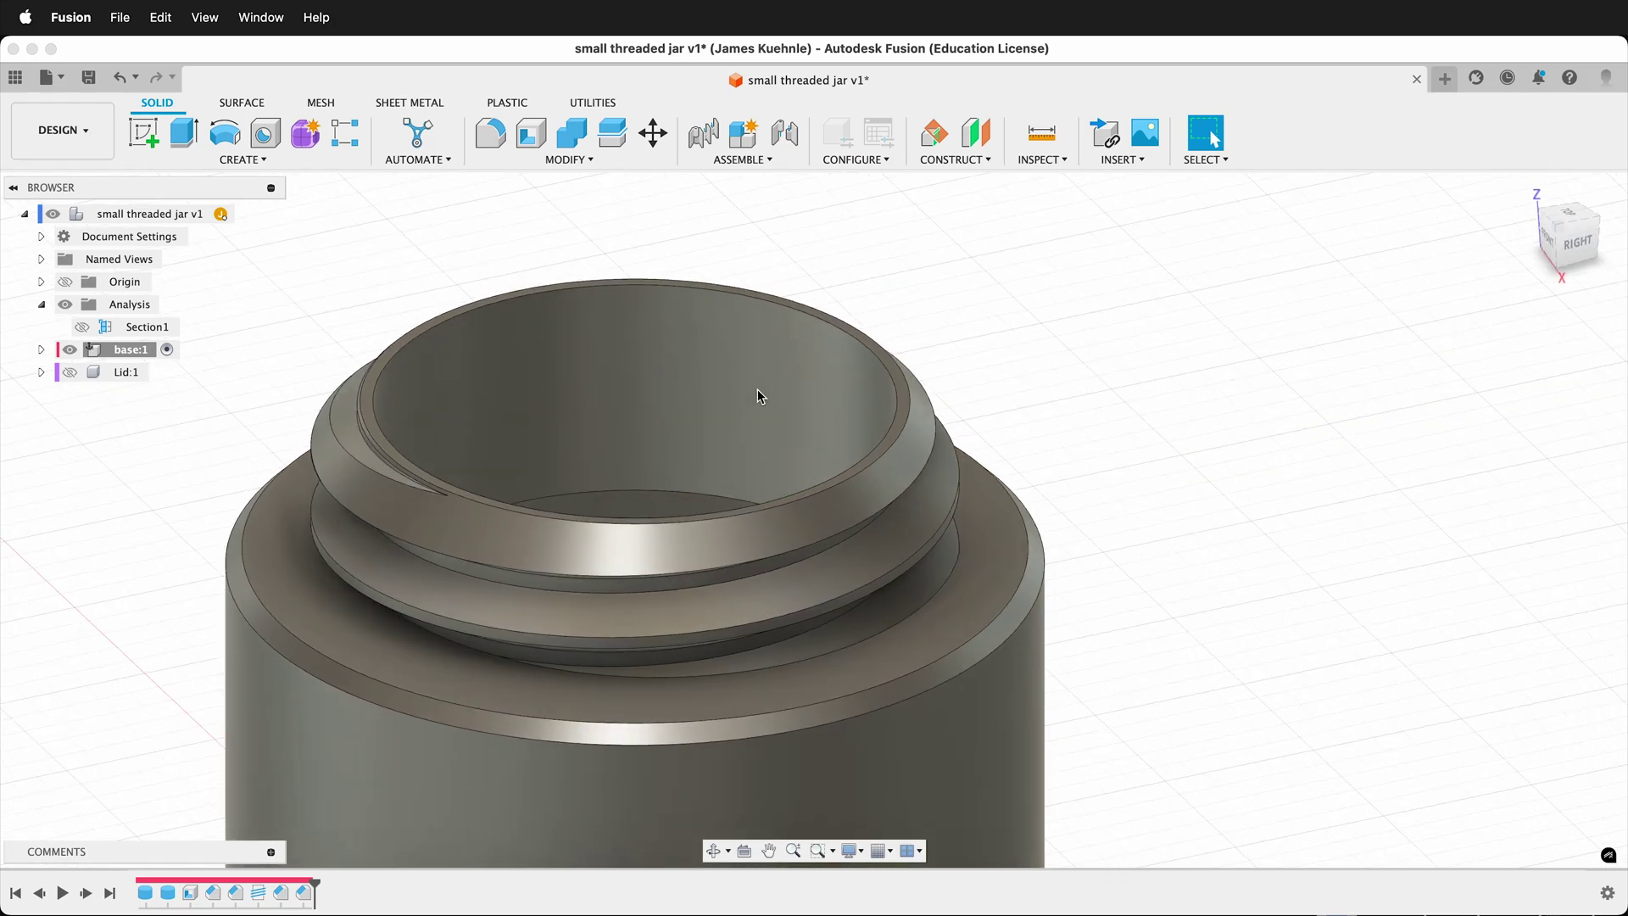
Set up a constant 0.1 mm radius fillet on five helical crest and root edges of the base's external thread
click(498, 133)
shift+middle_drag(625, 580, 622, 573)
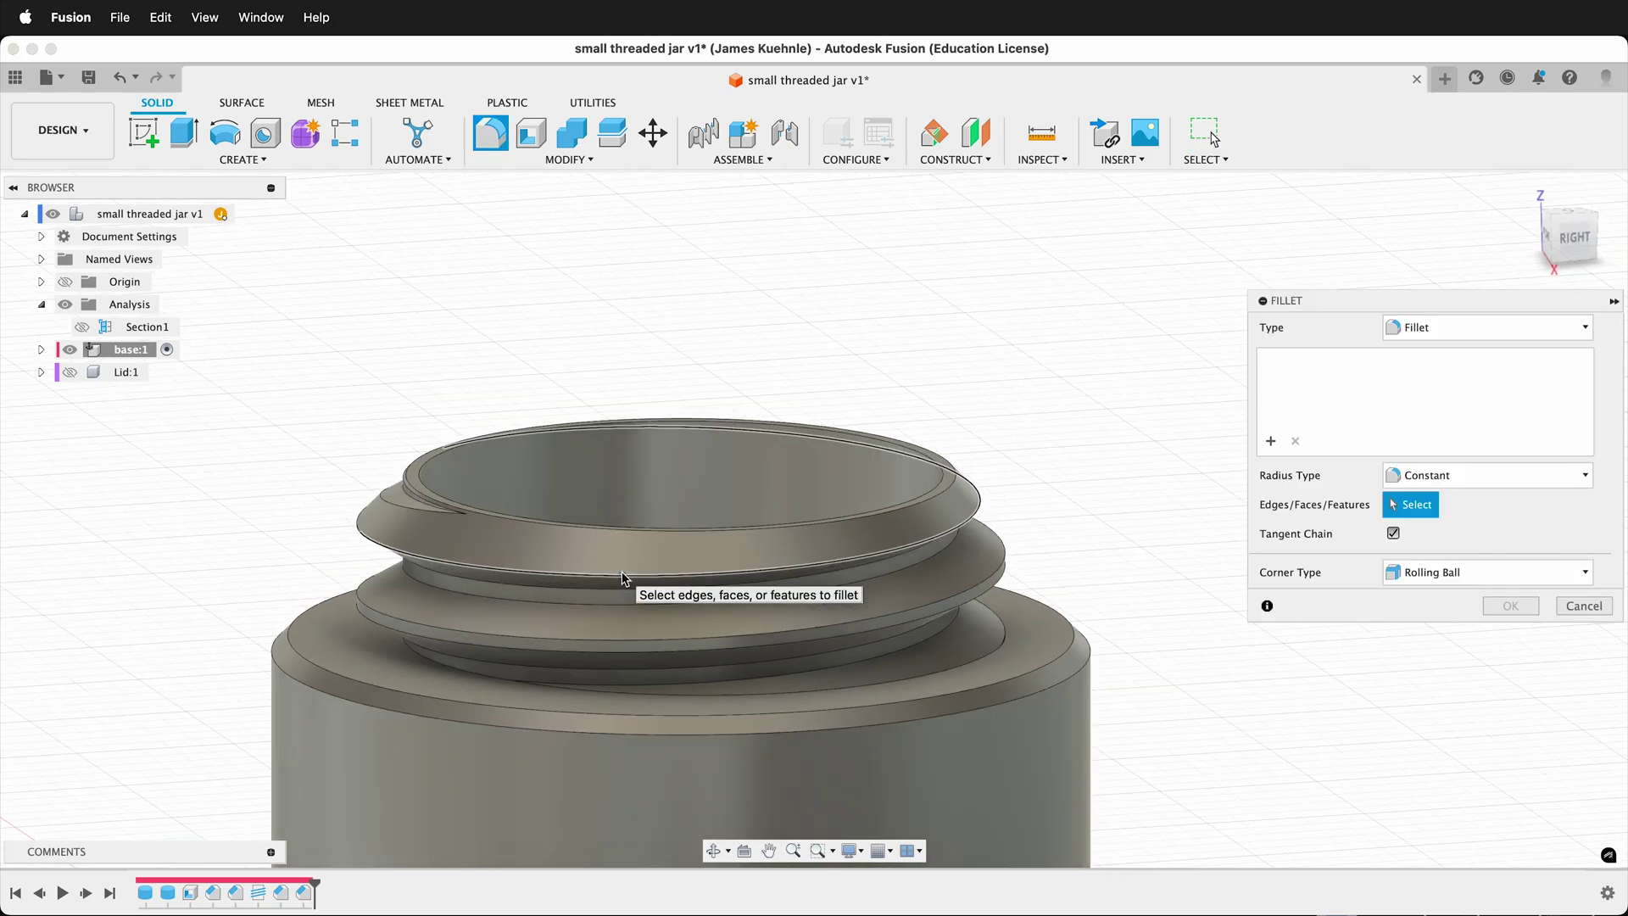
scroll(623, 579, up, 3)
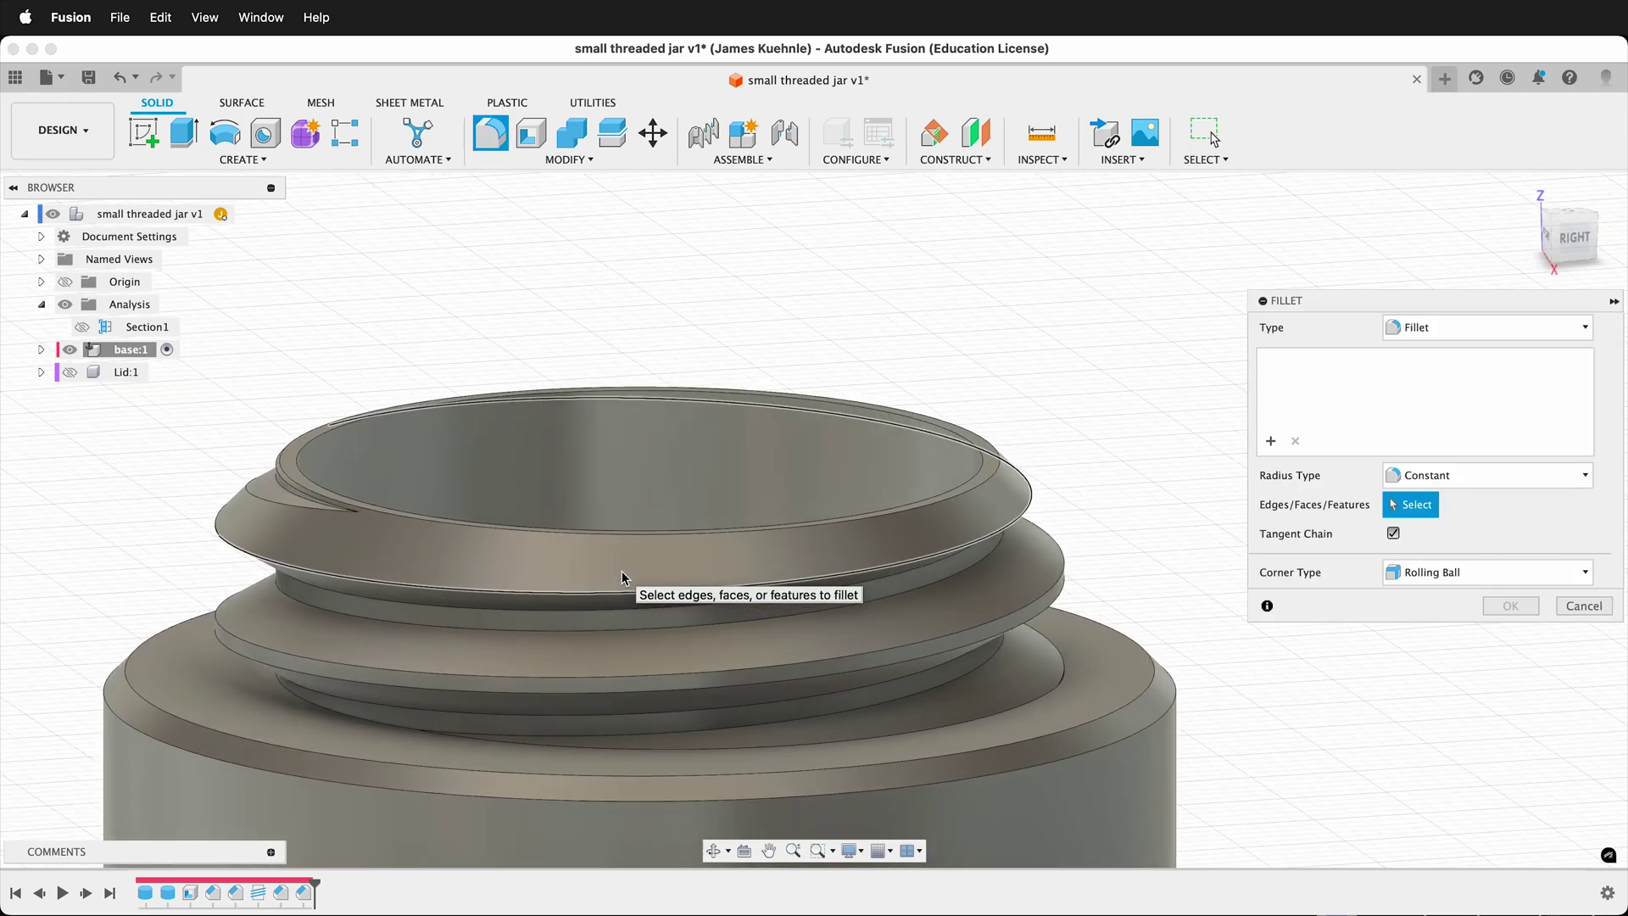
click(1033, 604)
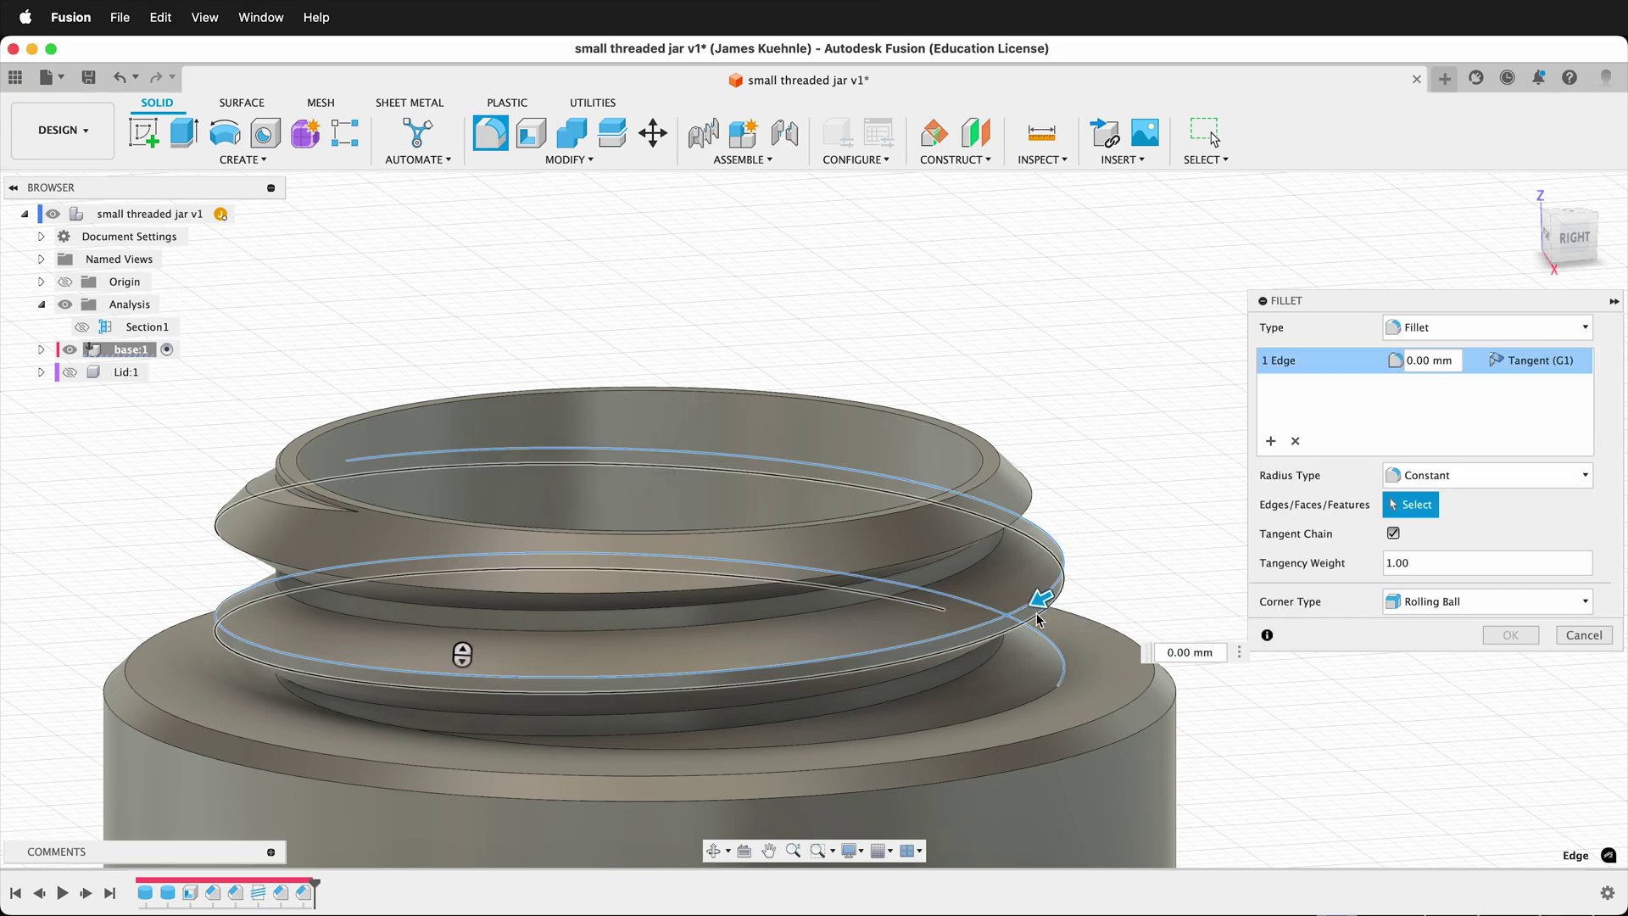
click(1036, 620)
click(1017, 522)
shift+middle_drag(721, 581, 718, 569)
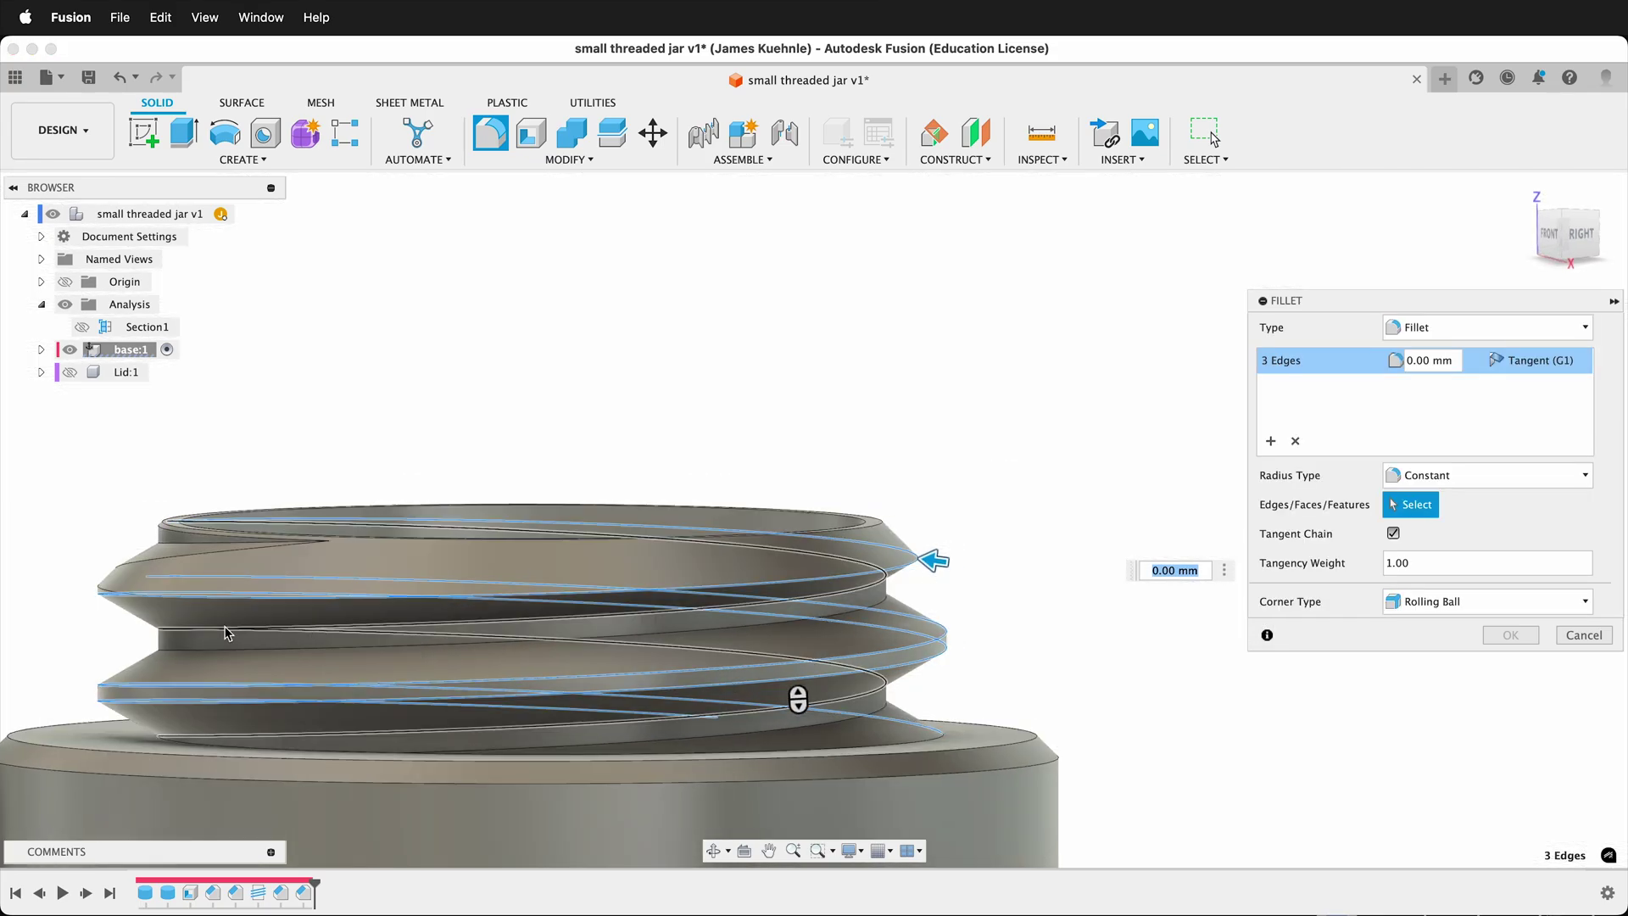
click(194, 628)
click(188, 650)
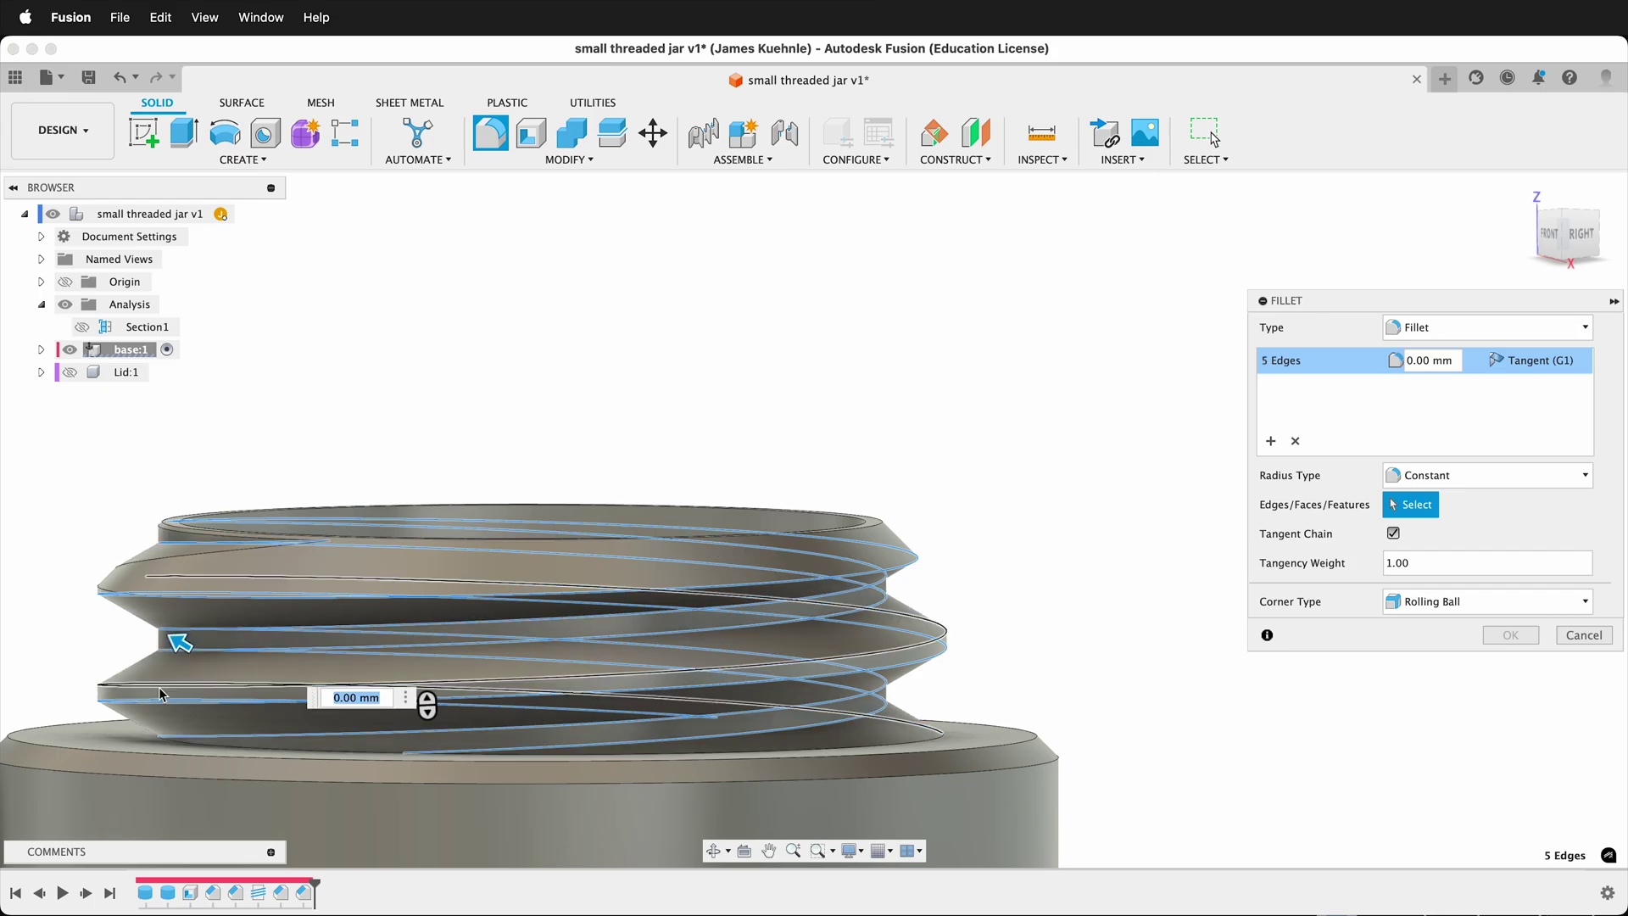
text(.1)
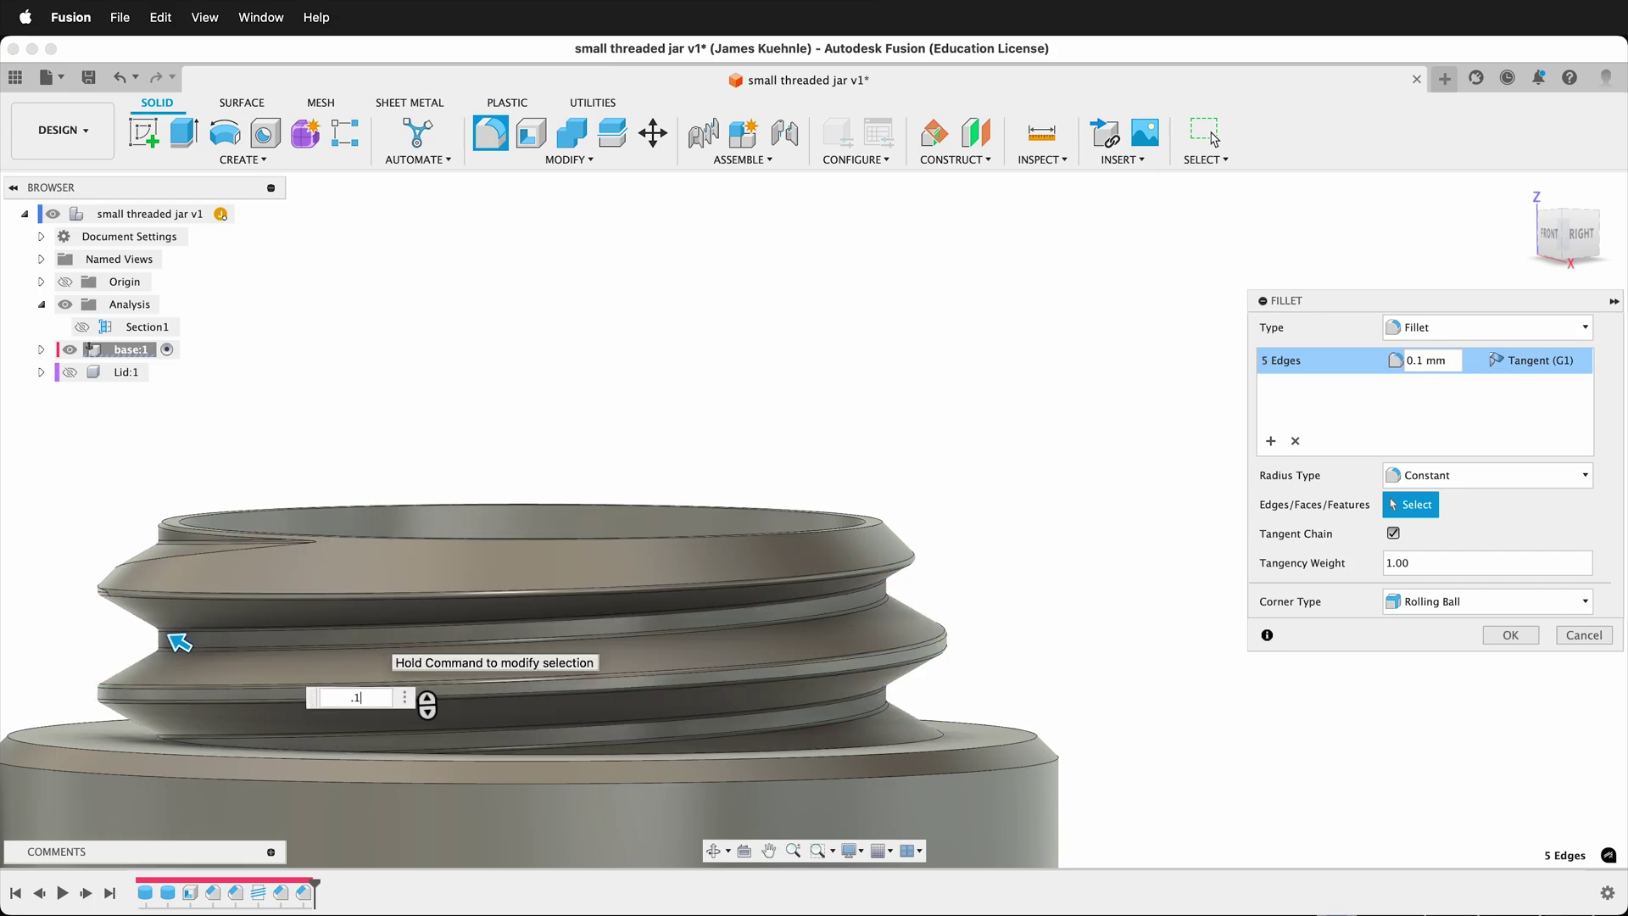
Add the edge at the neck's top rim and the edge where the thread meets the shoulder to the 0.1 mm fillet and apply it
shift+middle_drag(754, 412, 753, 411)
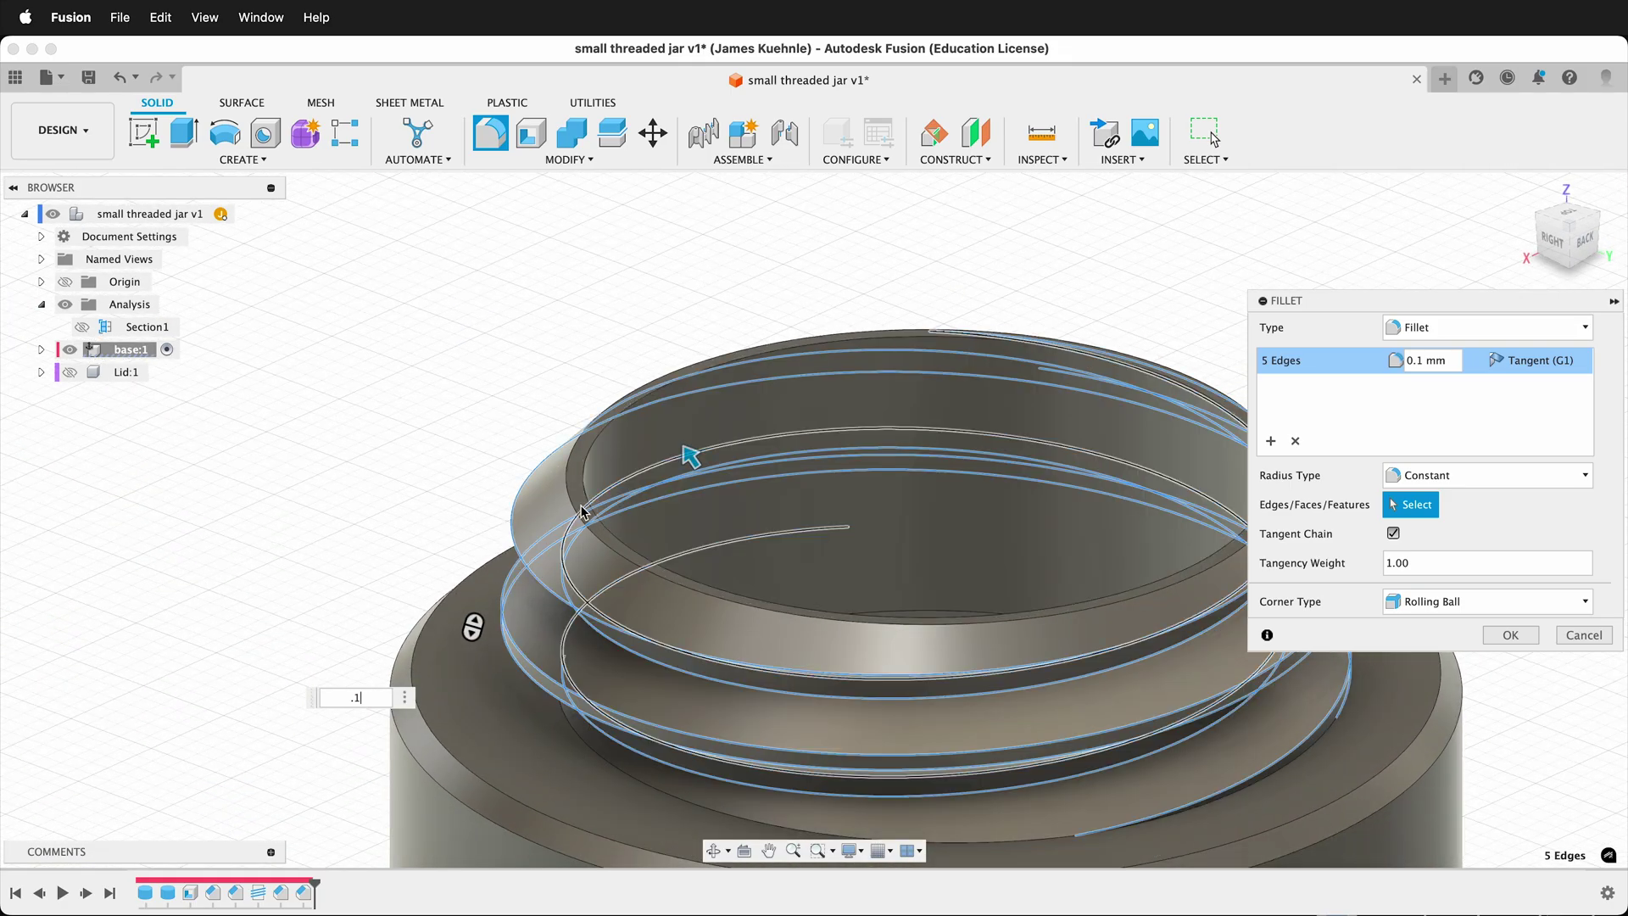
click(572, 496)
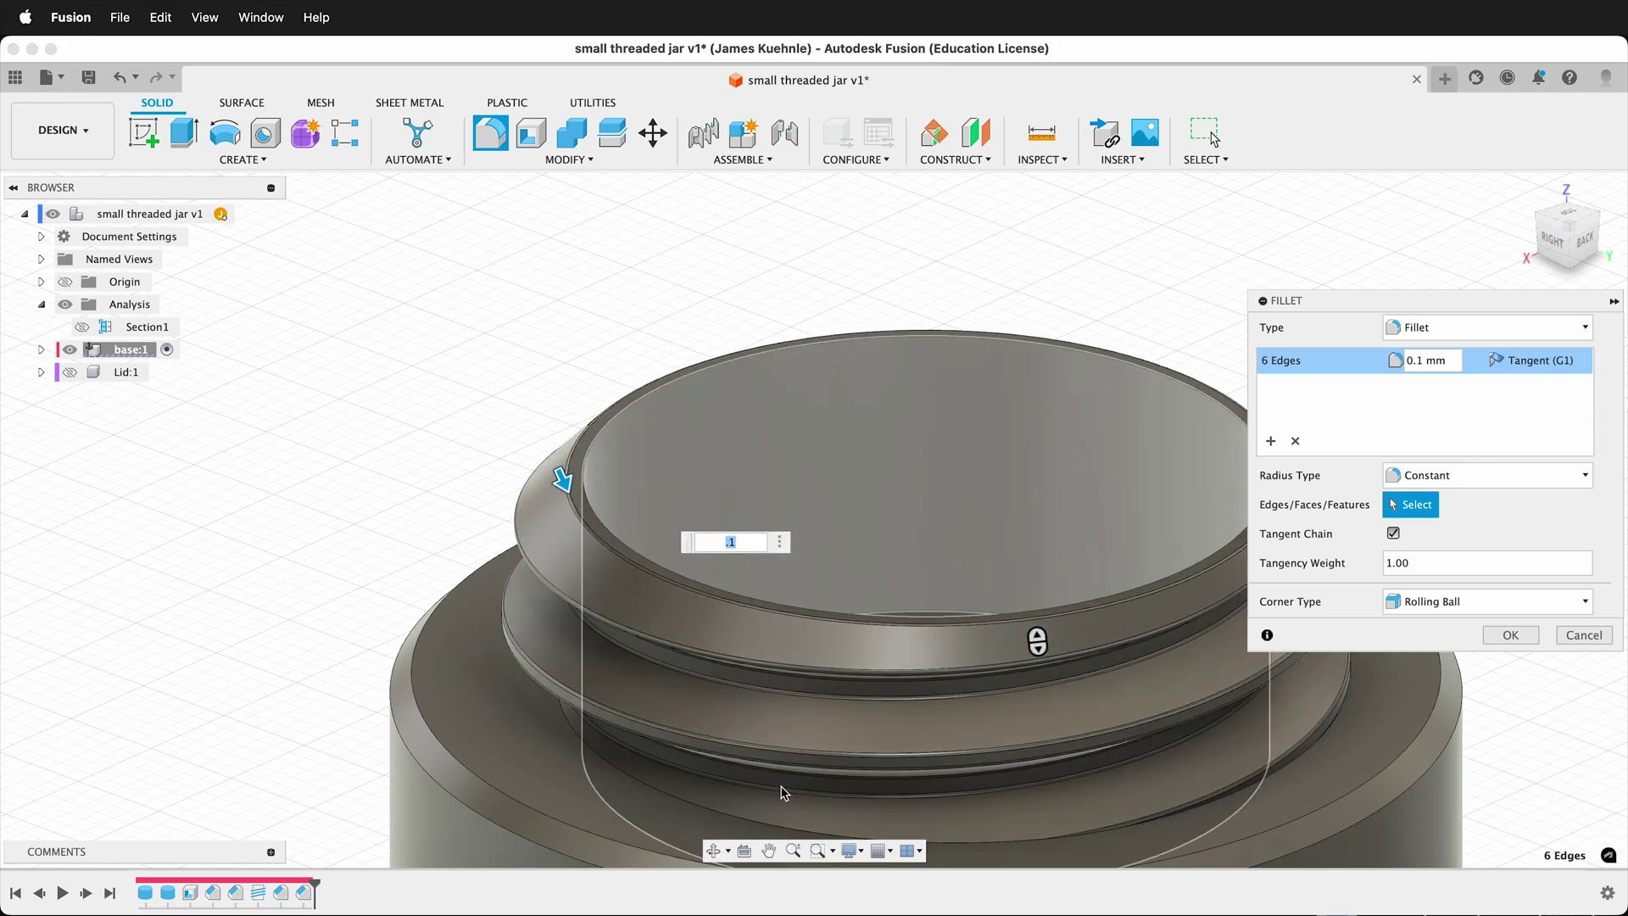
click(1045, 836)
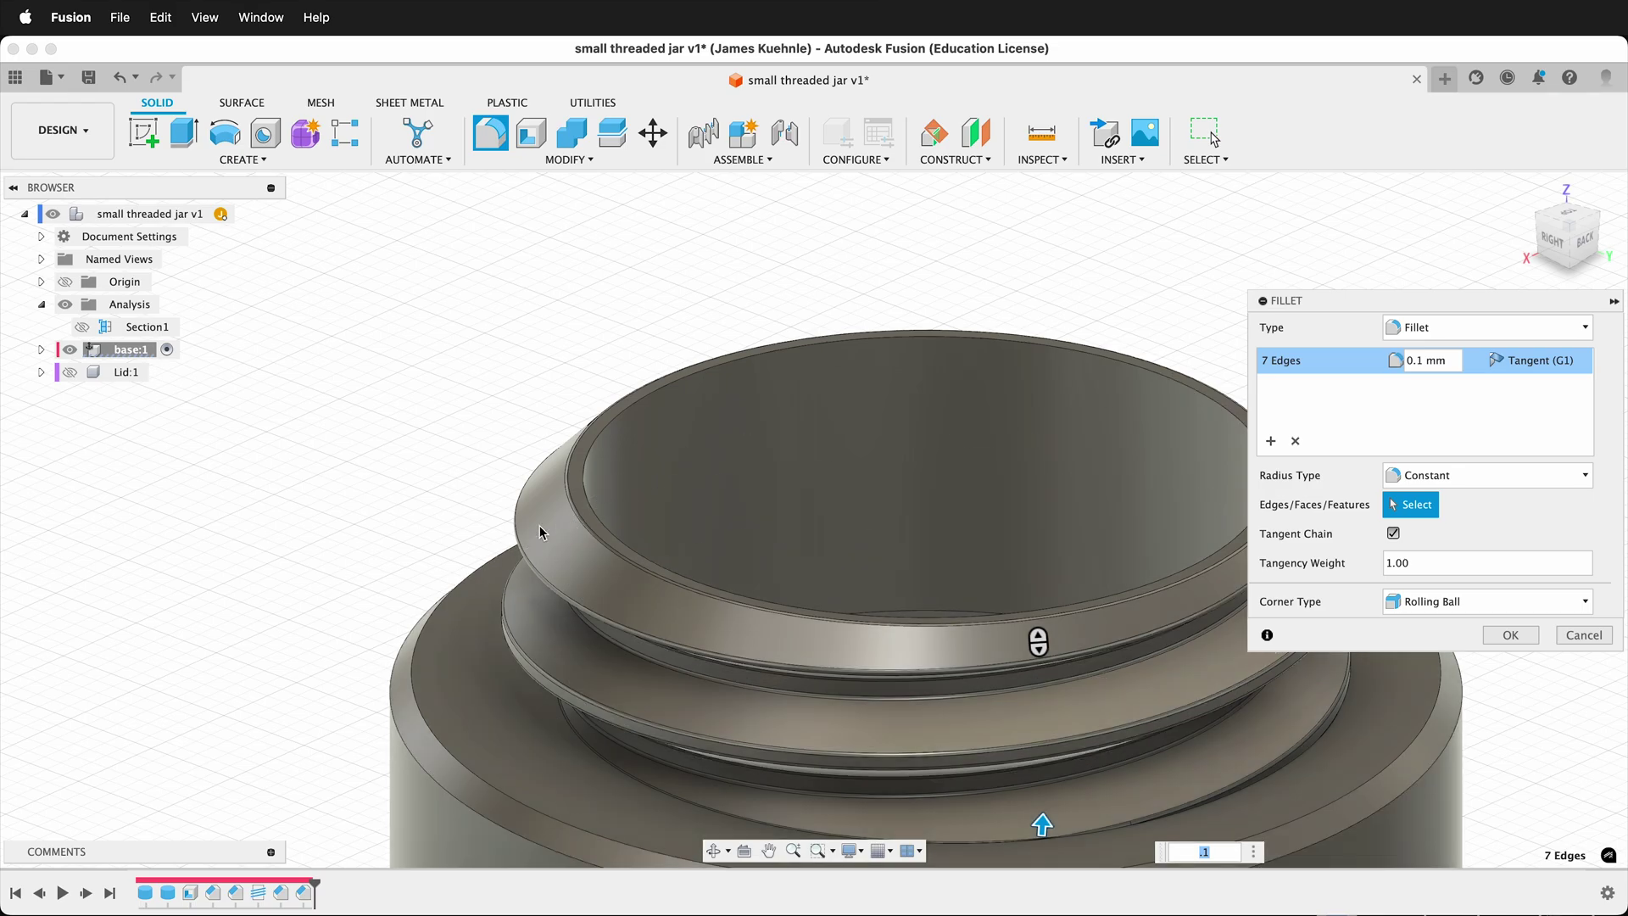
shift+middle_drag(539, 526, 539, 525)
click(1509, 635)
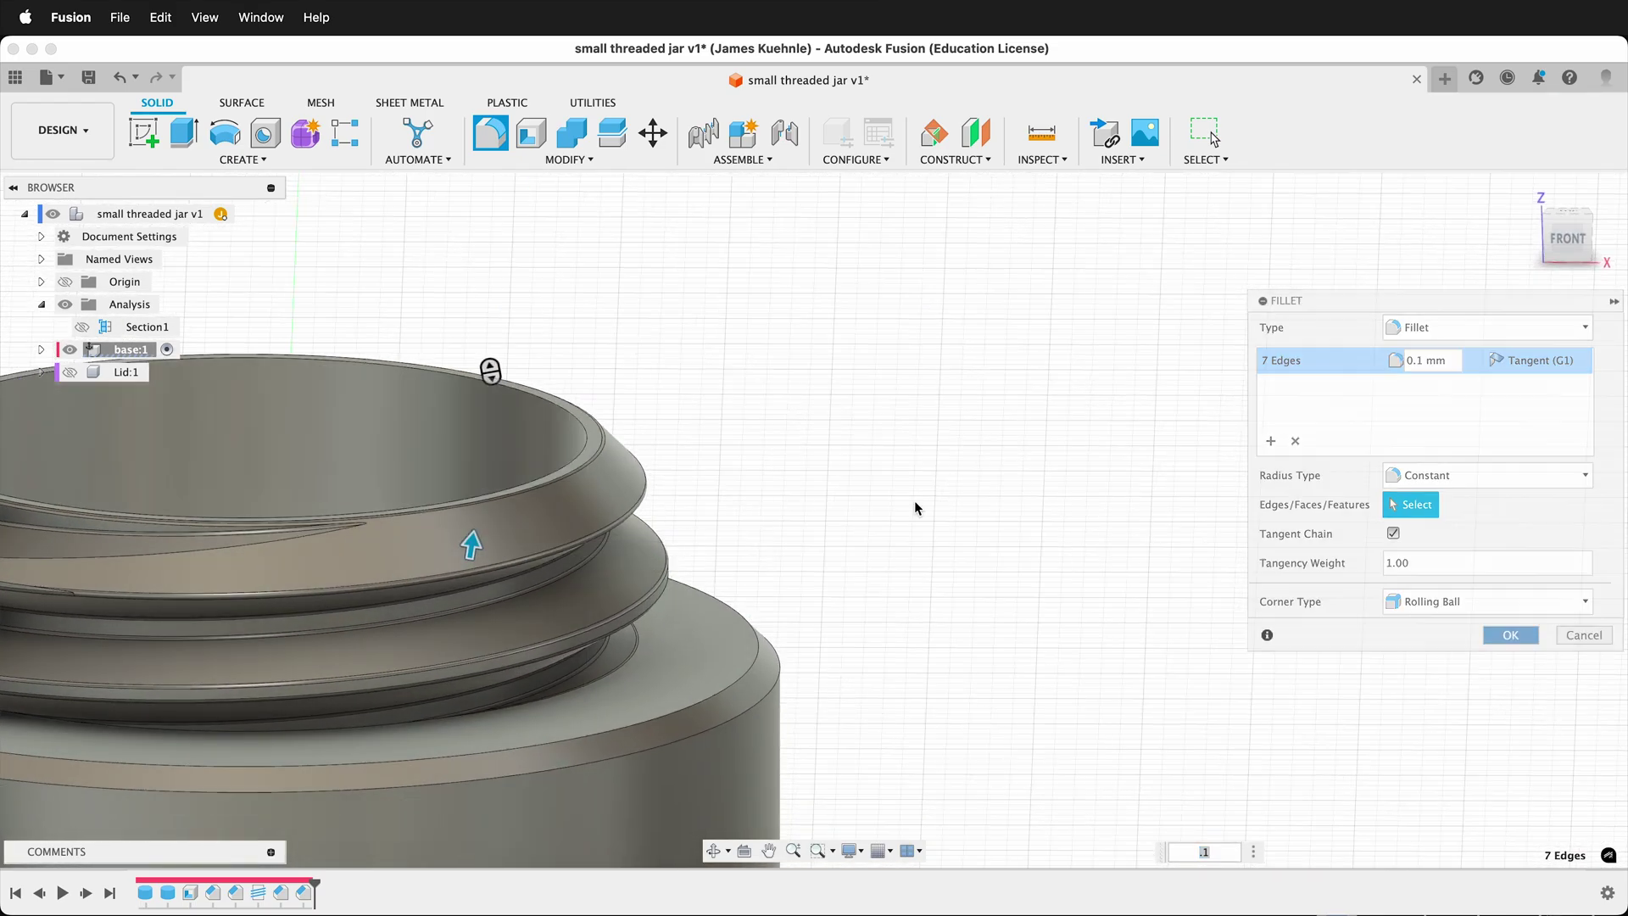
Show the lid and the Section1 analysis to examine the meshing threads up close from the right
click(71, 373)
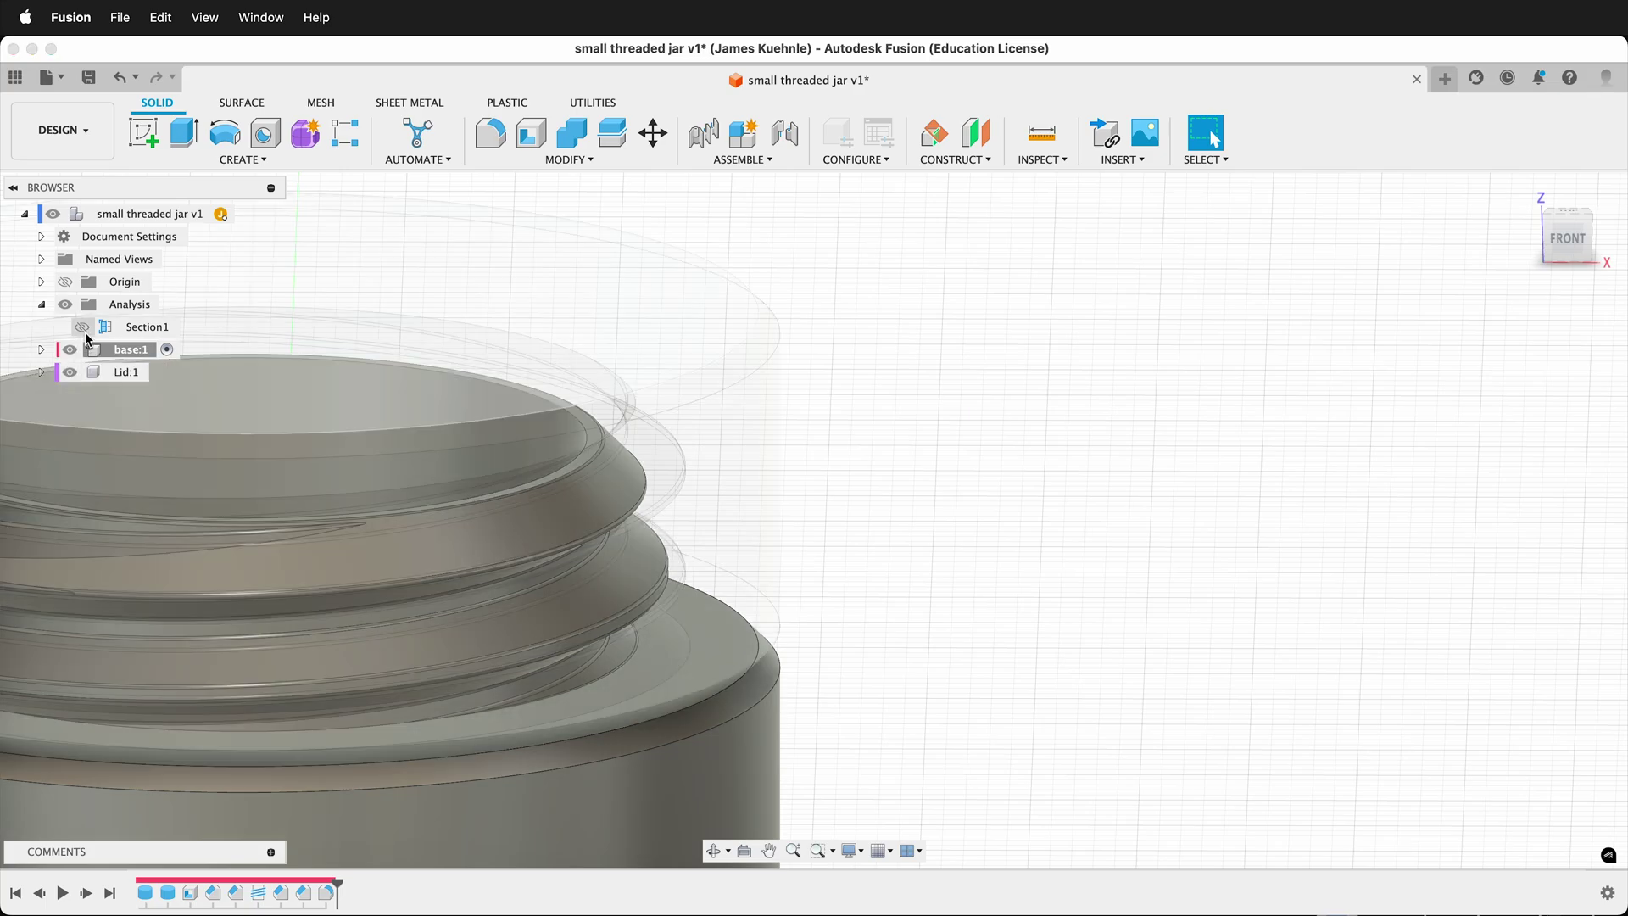
click(82, 327)
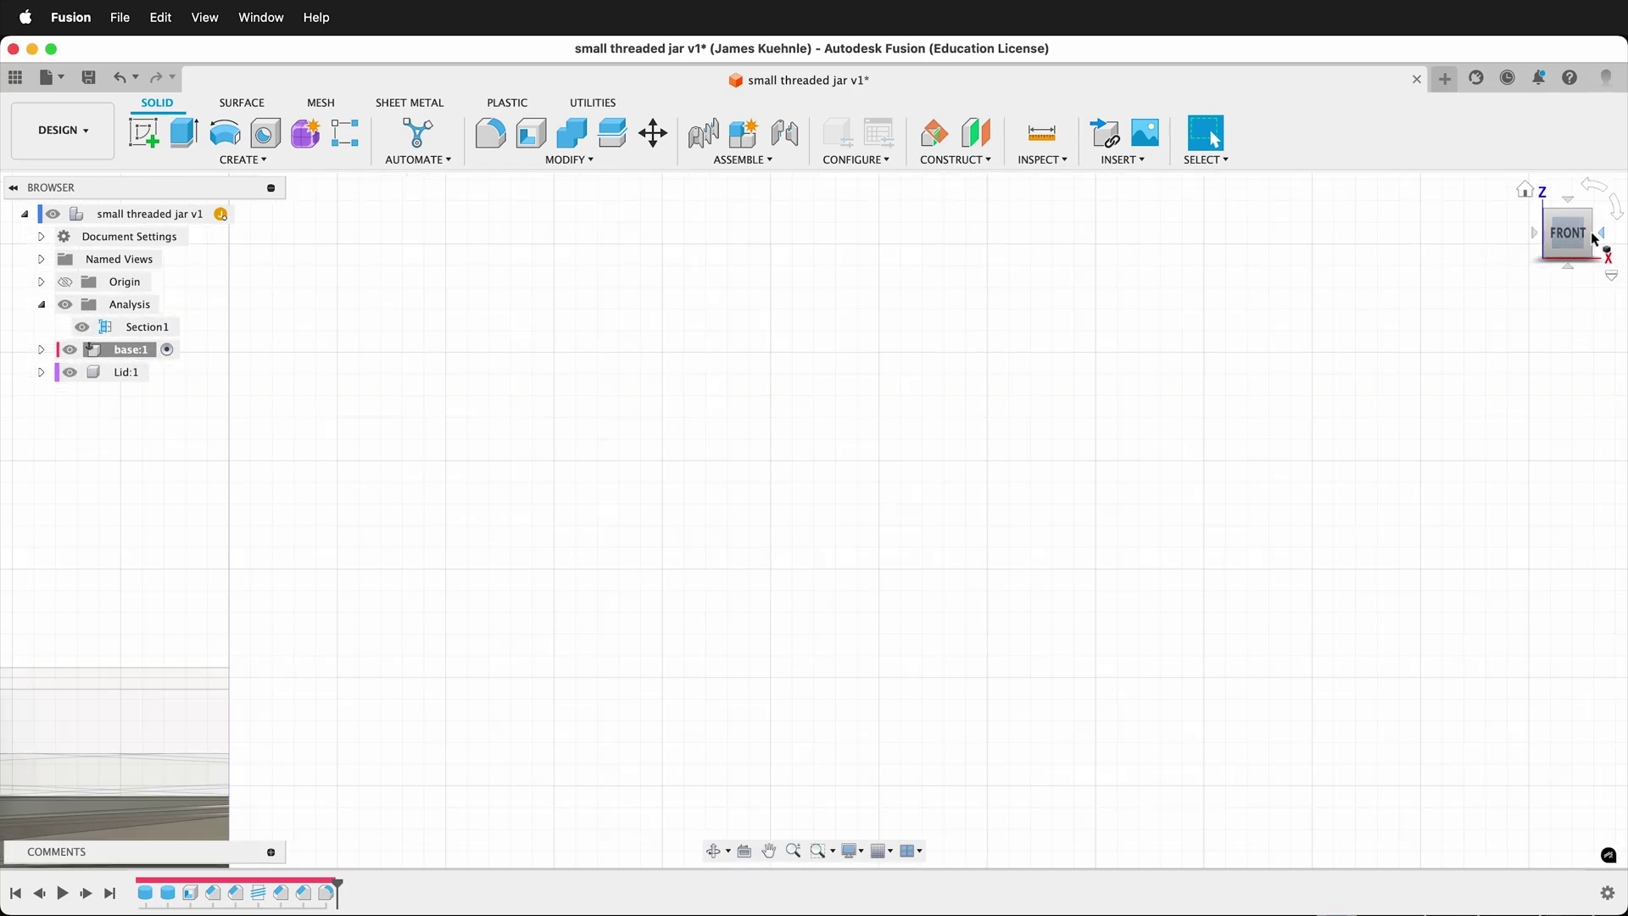
click(1562, 263)
scroll(873, 475, up, 10)
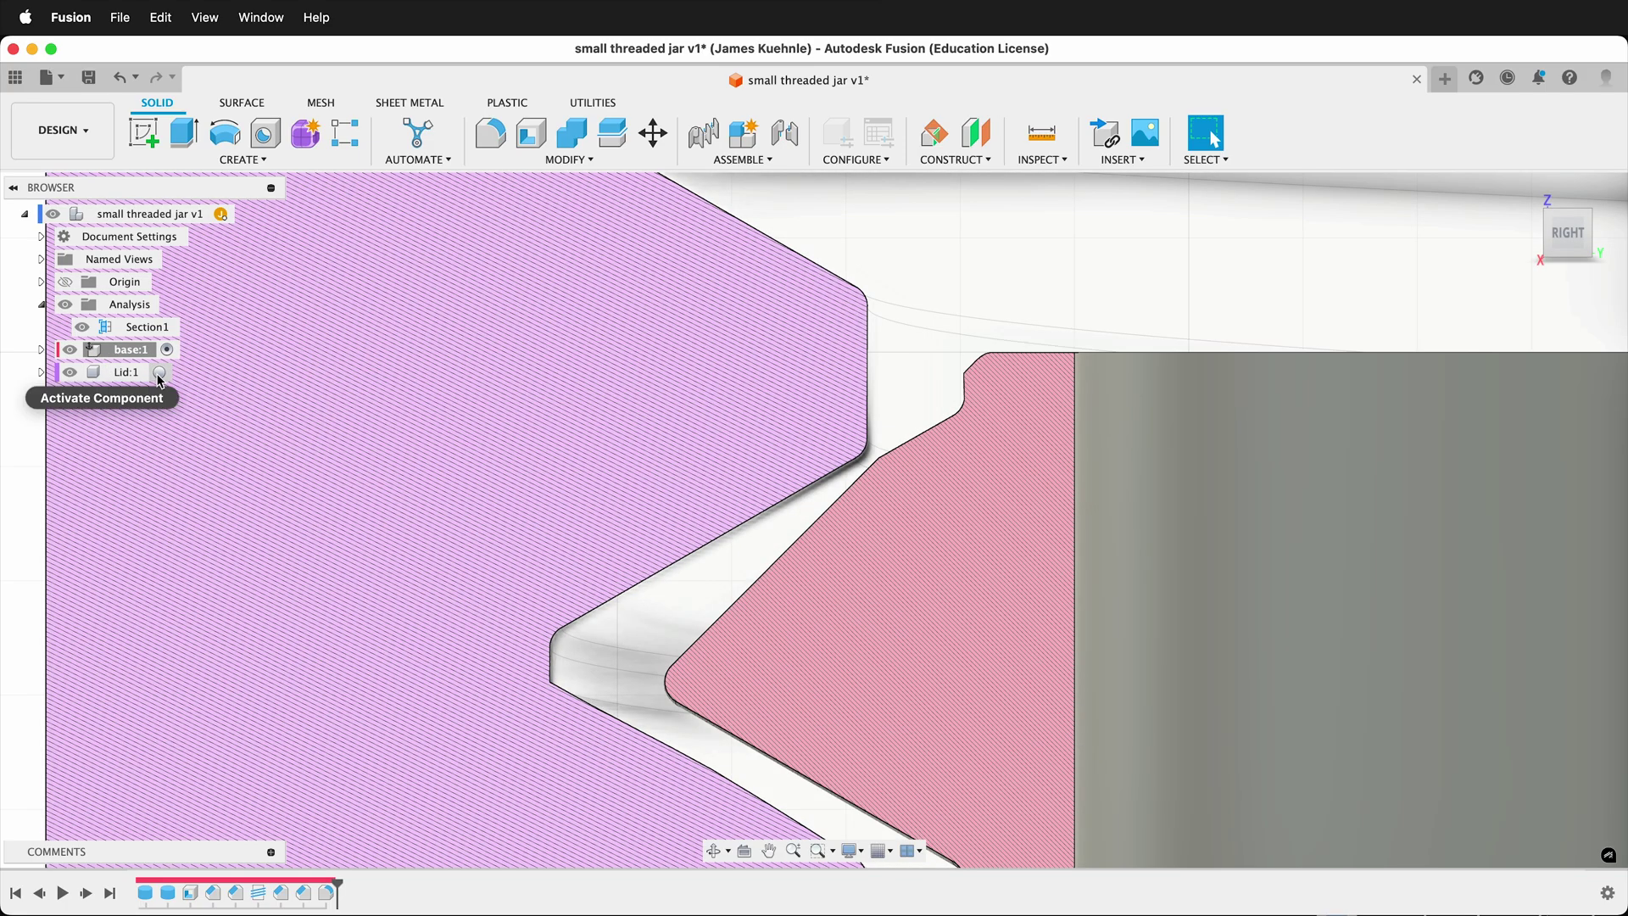
Activate the lid and fillet the remaining sharp edge at its thread groove's outer wall with a constant 0.1 mm radius
click(159, 372)
click(609, 705)
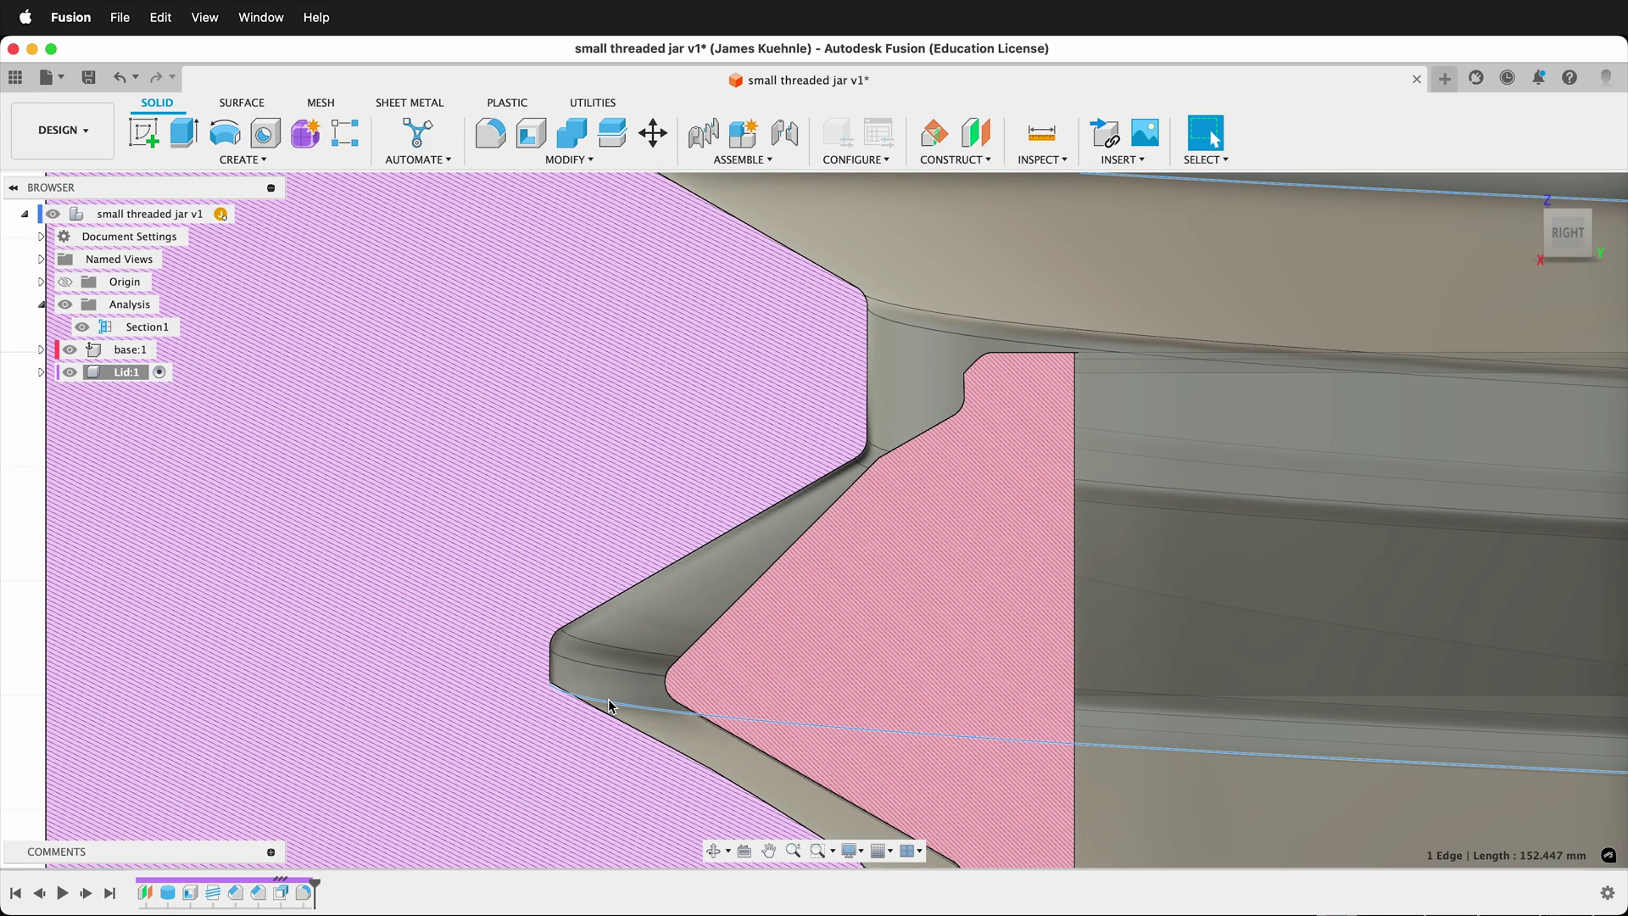
click(490, 134)
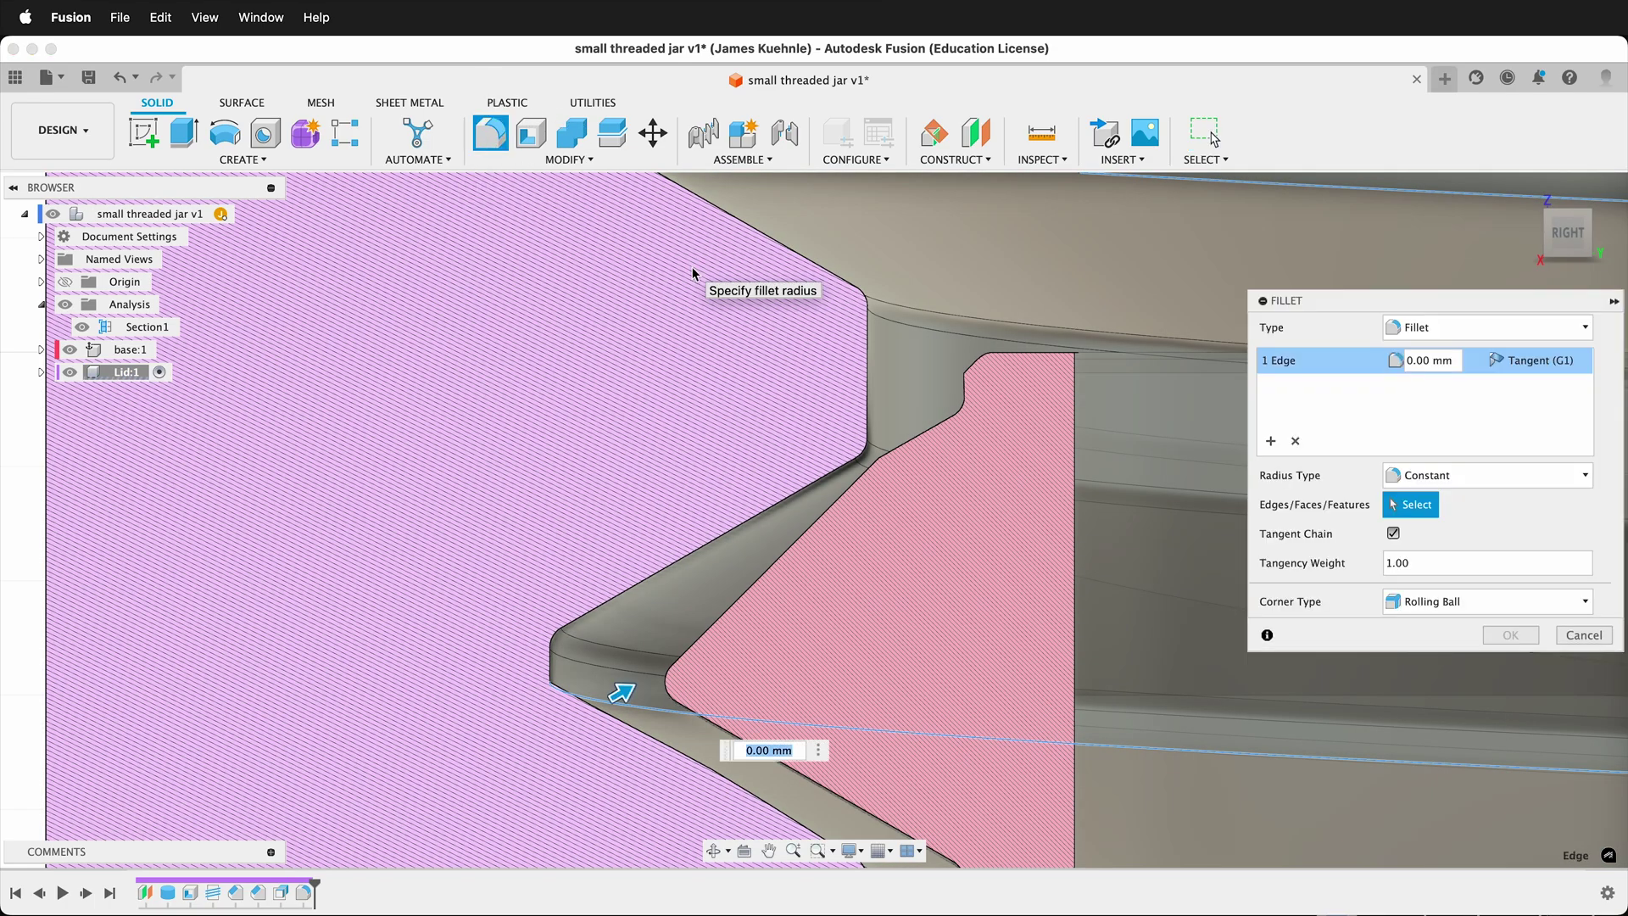
text(.1)
key(Return)
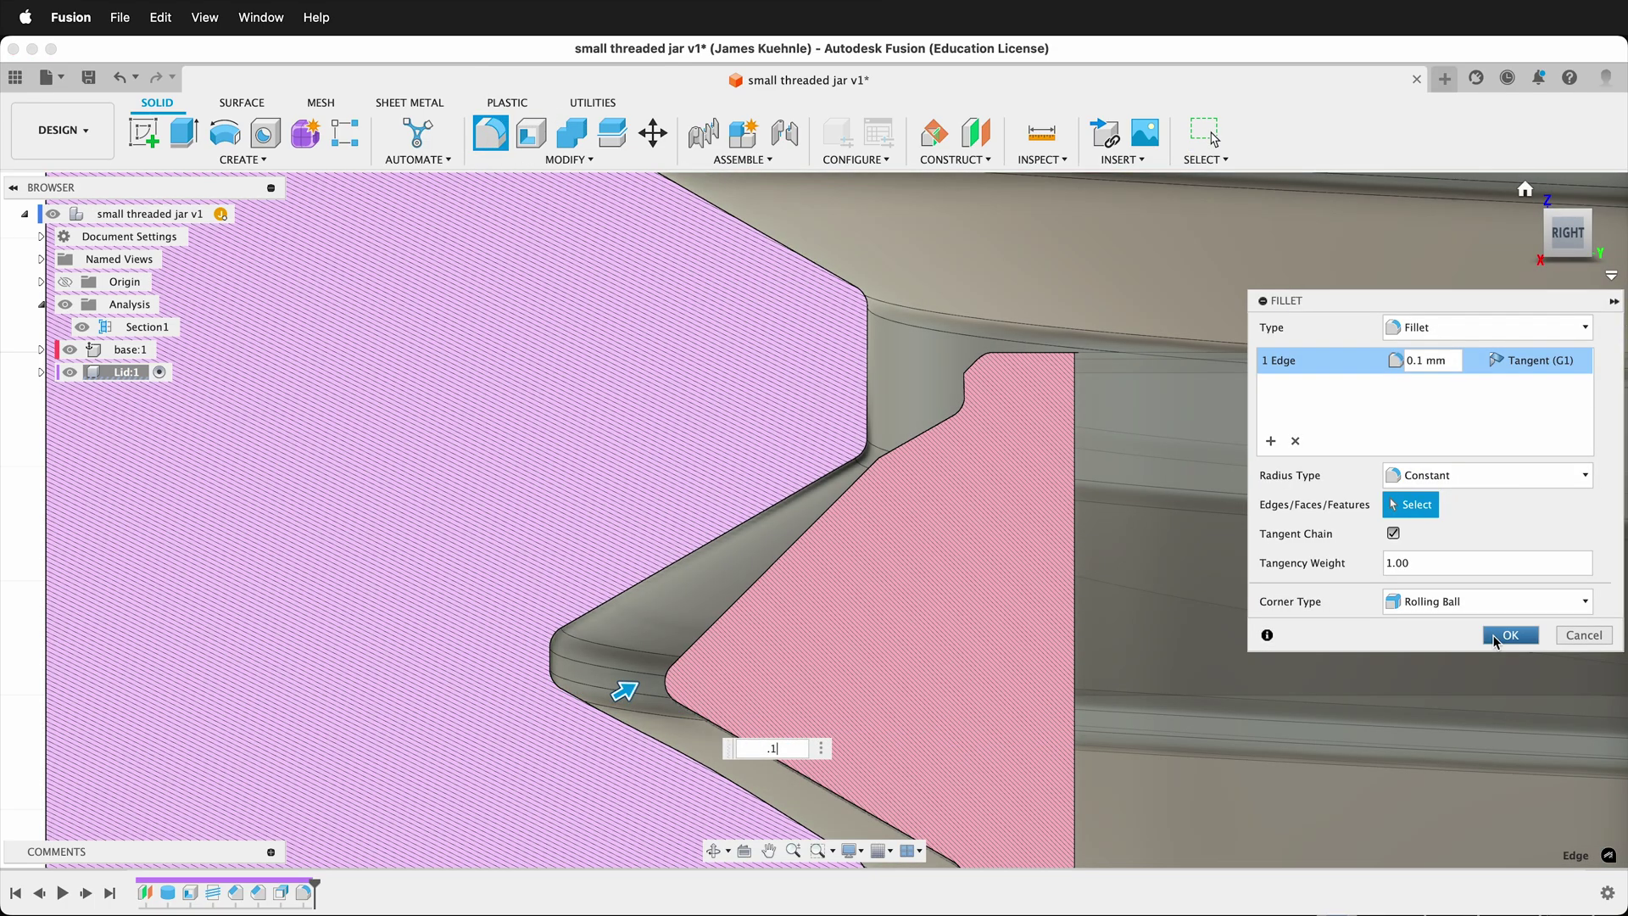
click(1495, 637)
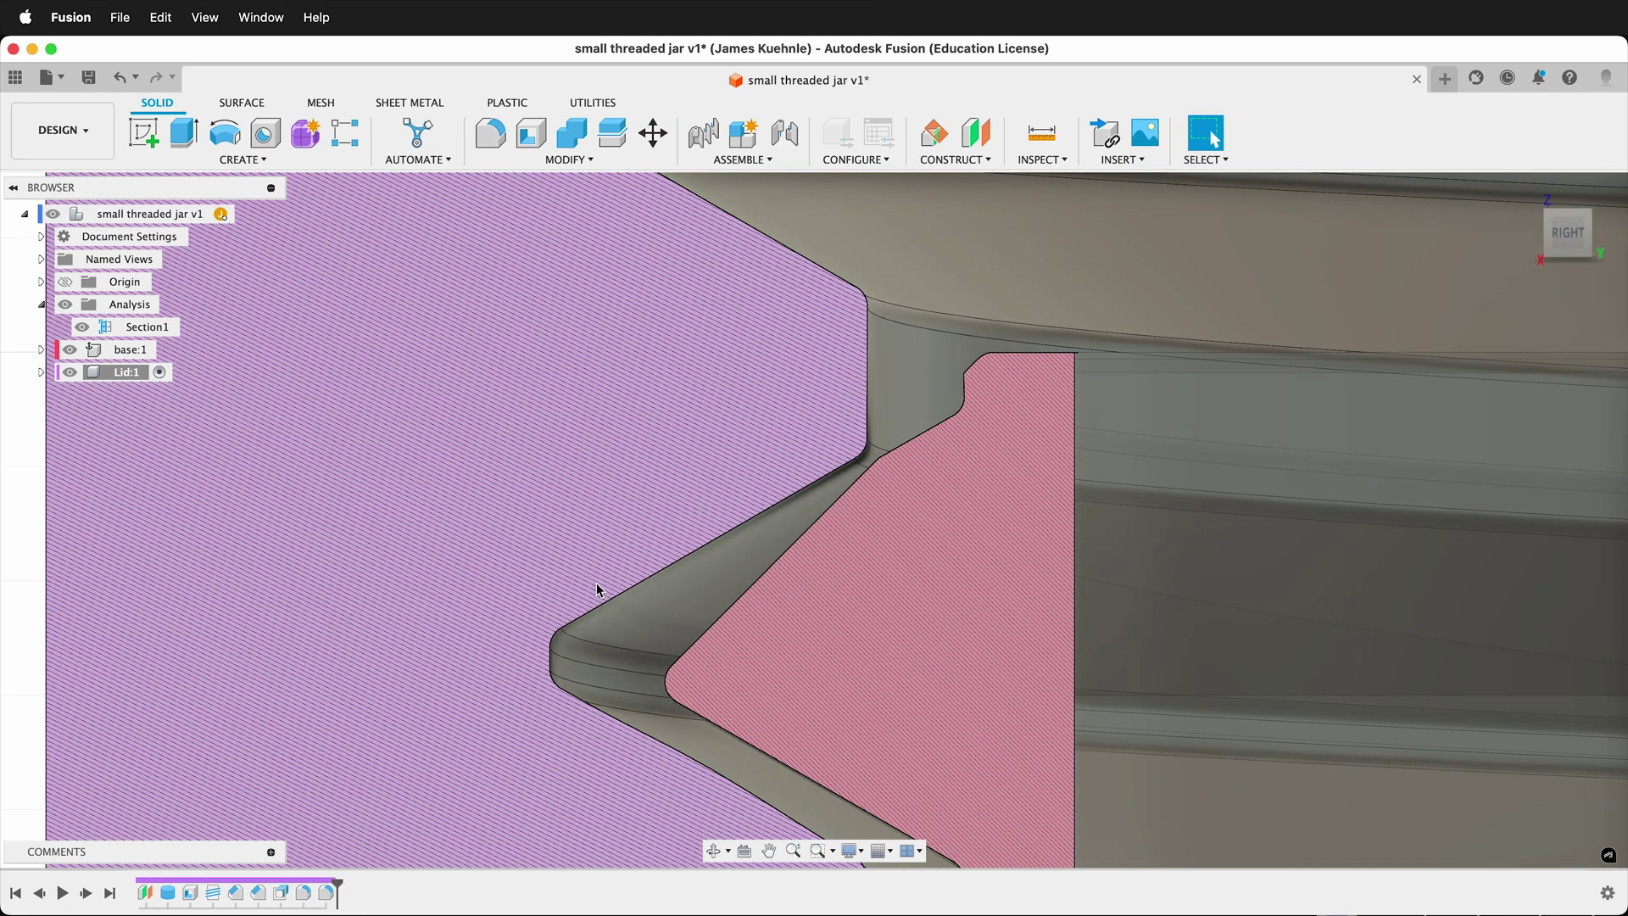
Activate the top-level component and turn off the Section1 analysis to view the whole closed jar
scroll(597, 585, down, 4)
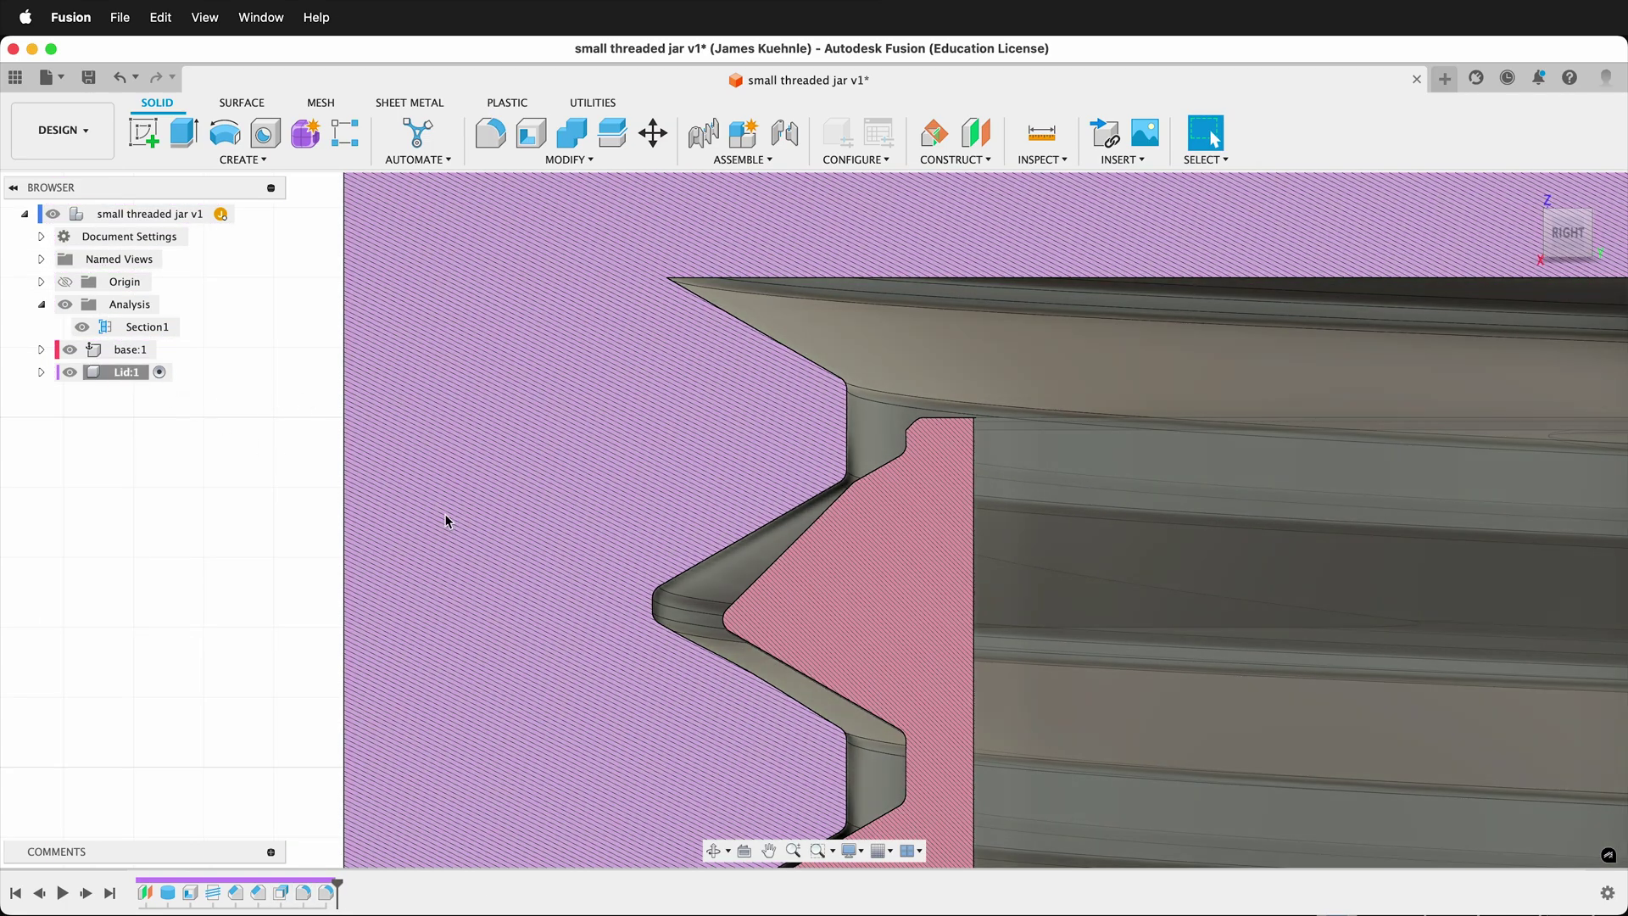
scroll(445, 519, down, 2)
scroll(444, 512, down, 5)
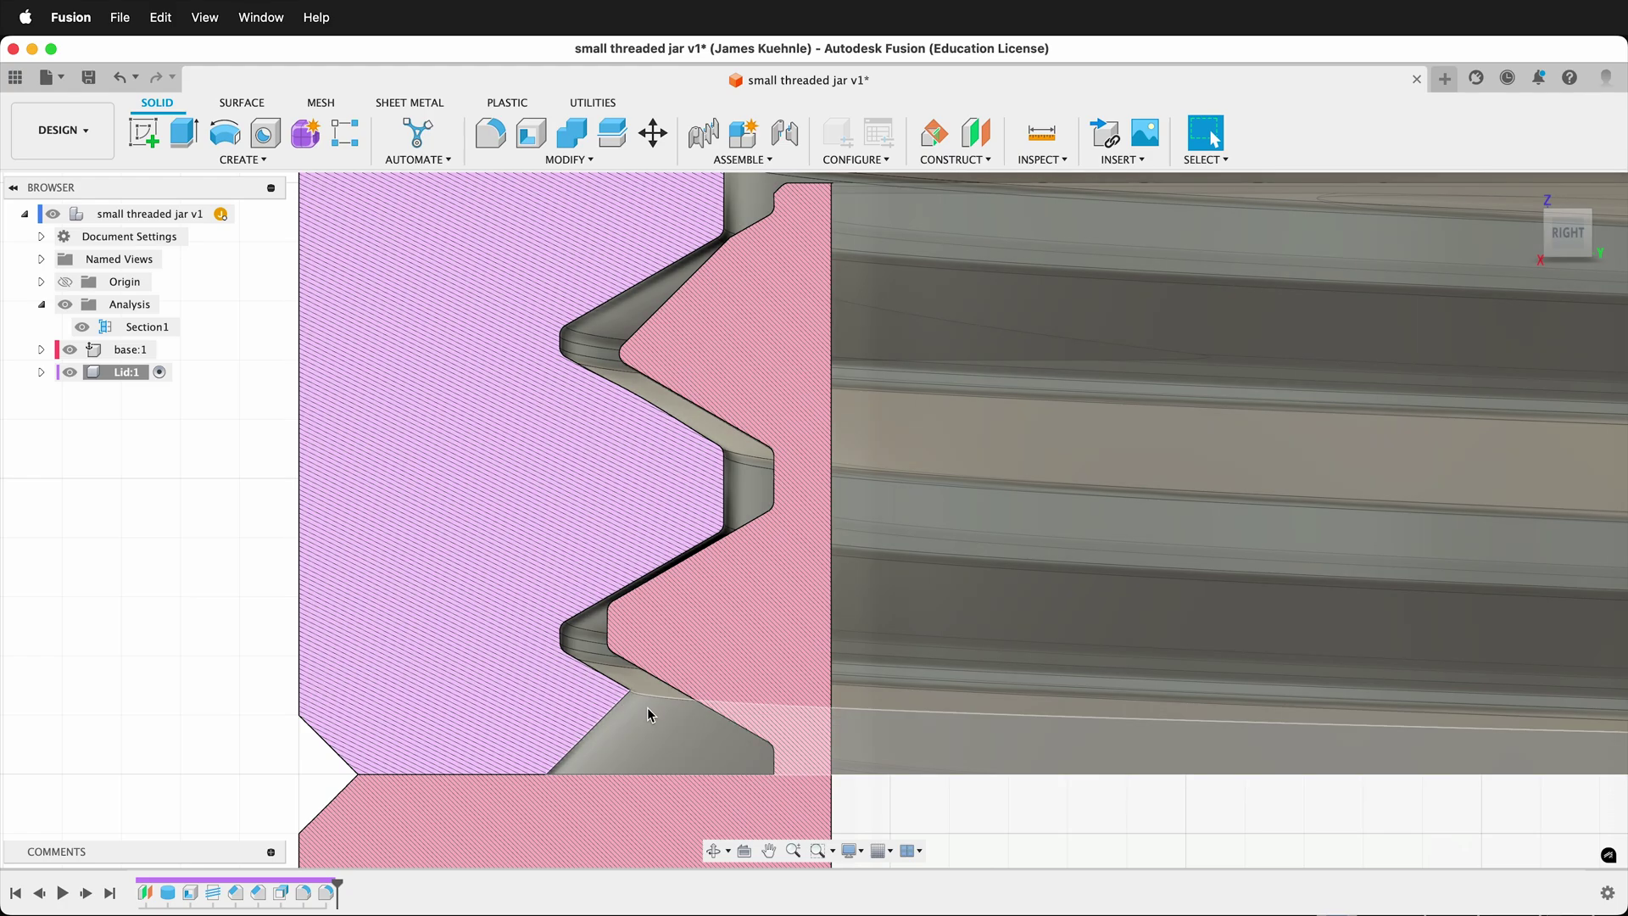
scroll(335, 597, down, 5)
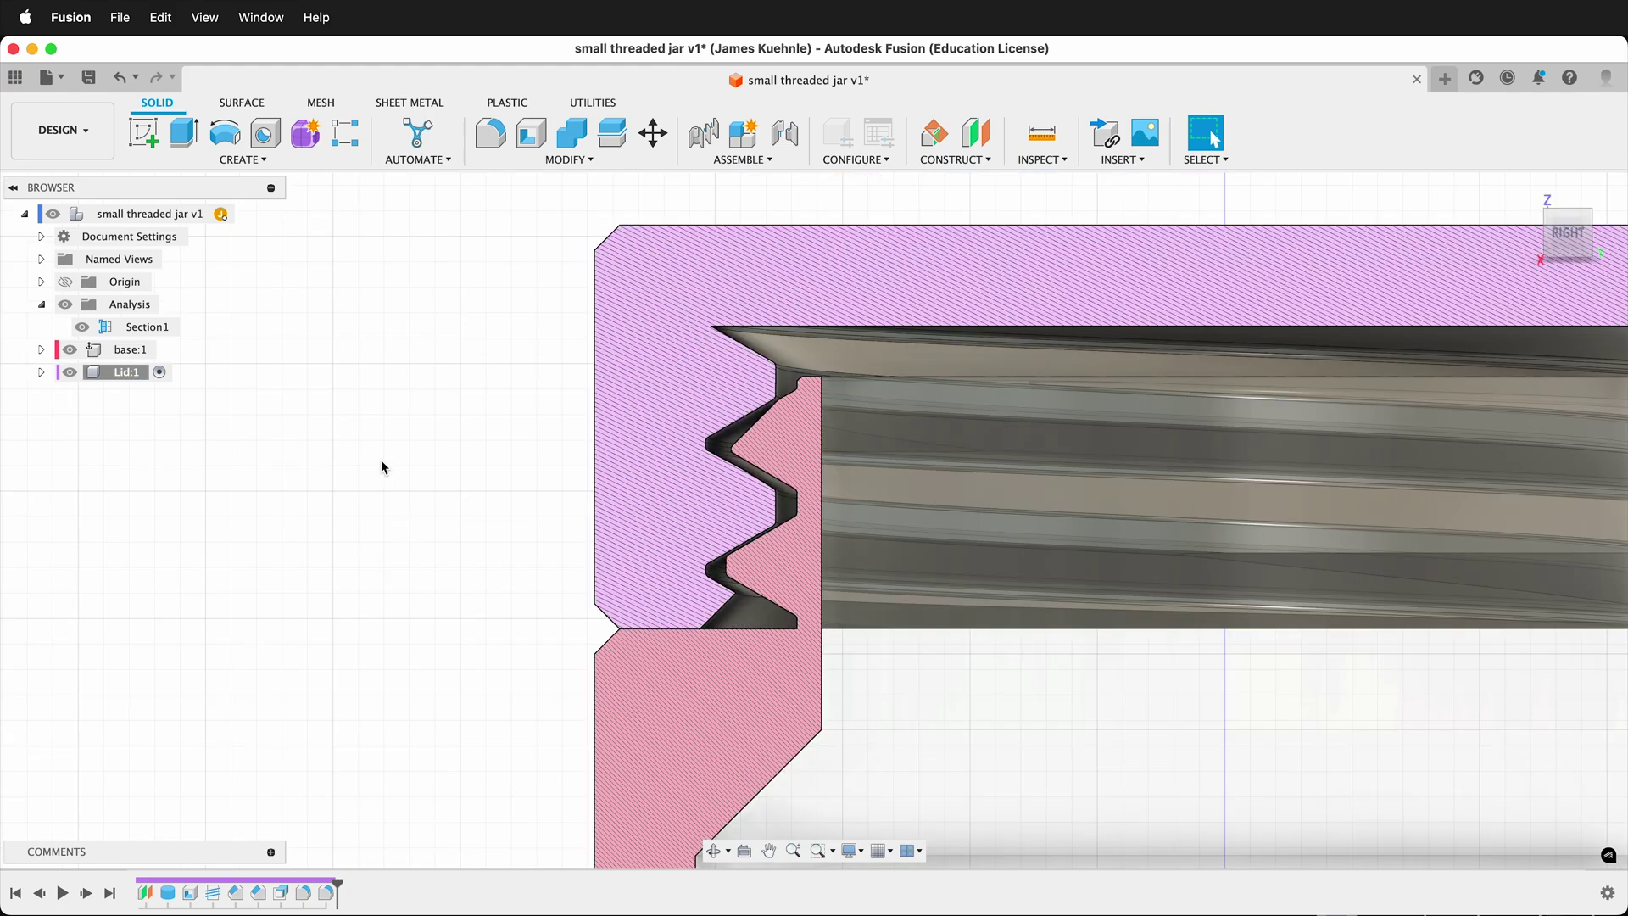
scroll(380, 466, down, 3)
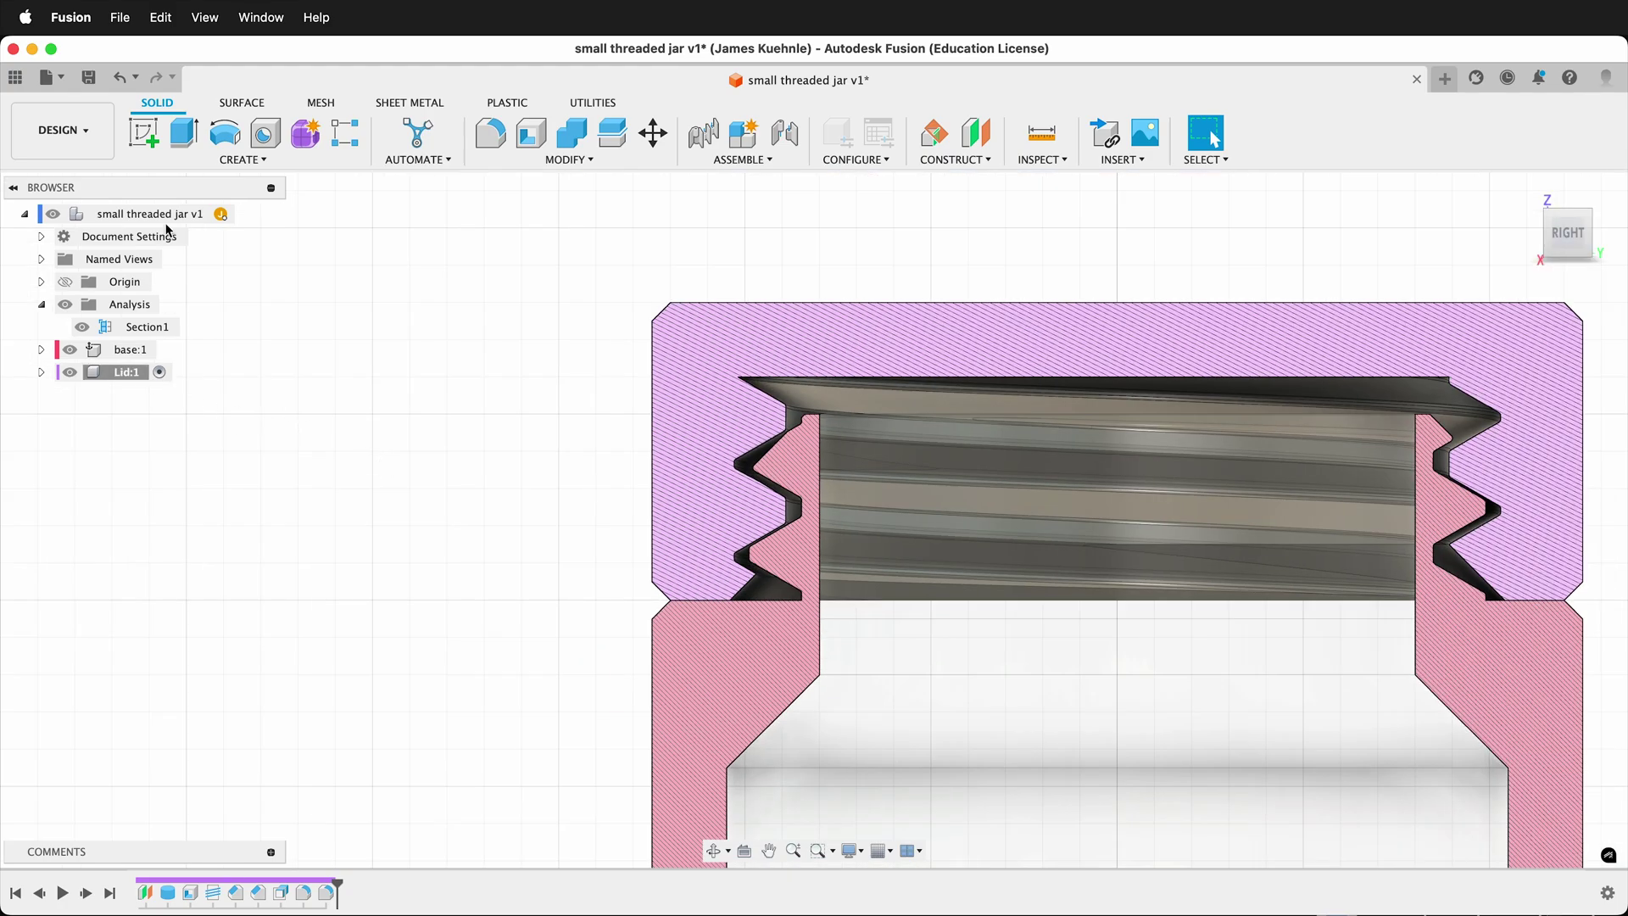
click(256, 214)
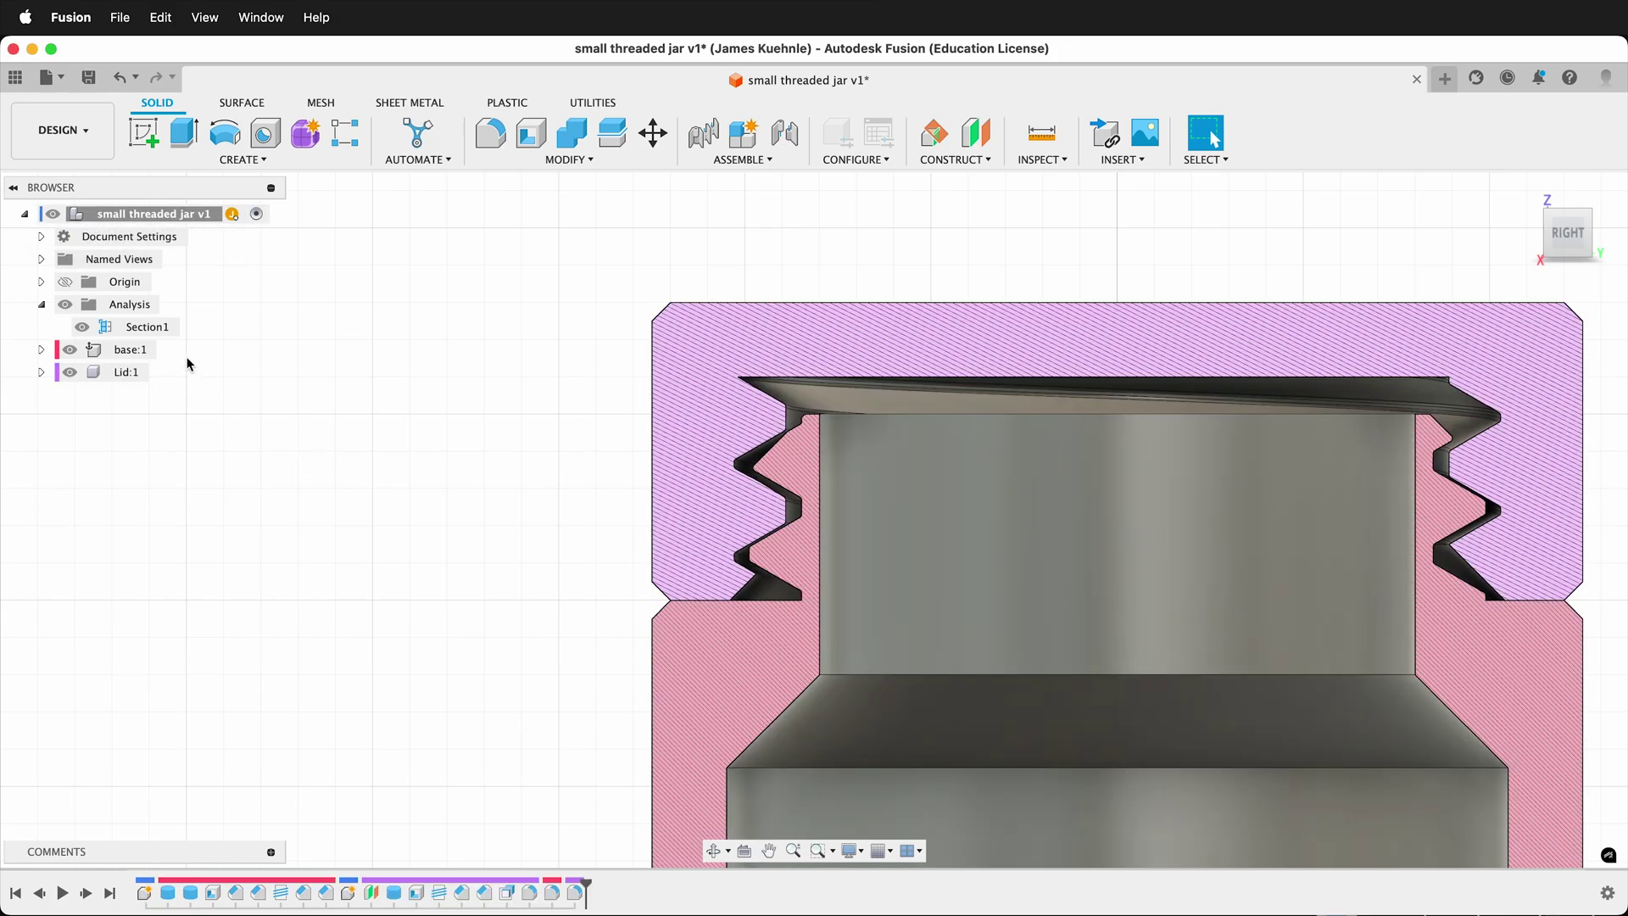
click(81, 326)
shift+scroll(362, 469, down, 5)
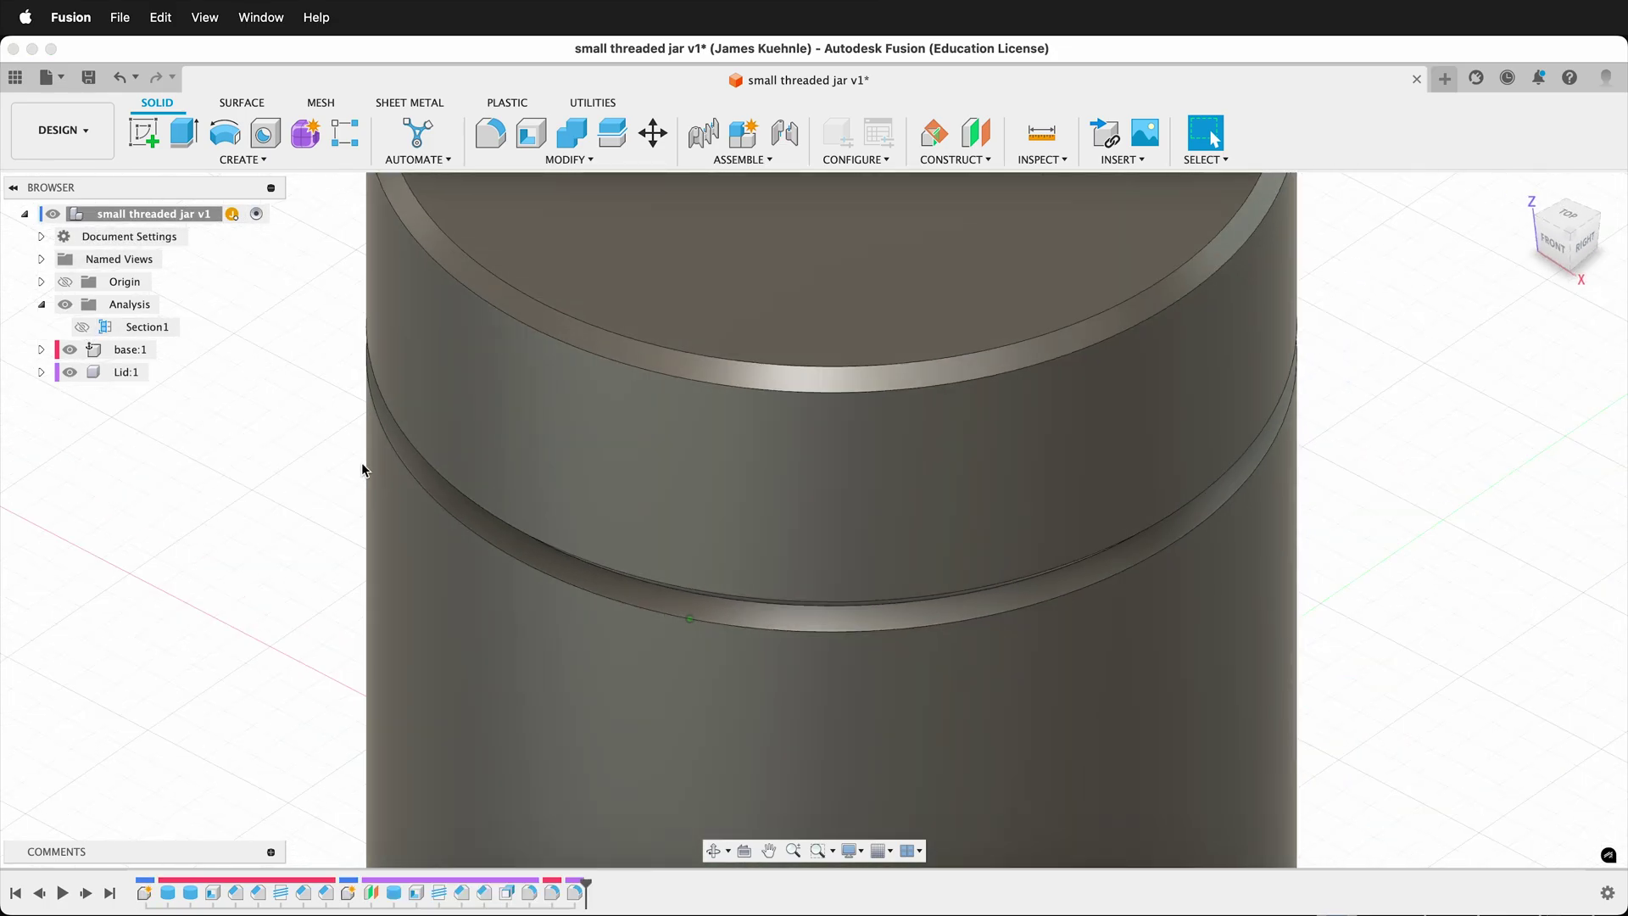
scroll(363, 466, down, 5)
shift+scroll(373, 467, left, 10)
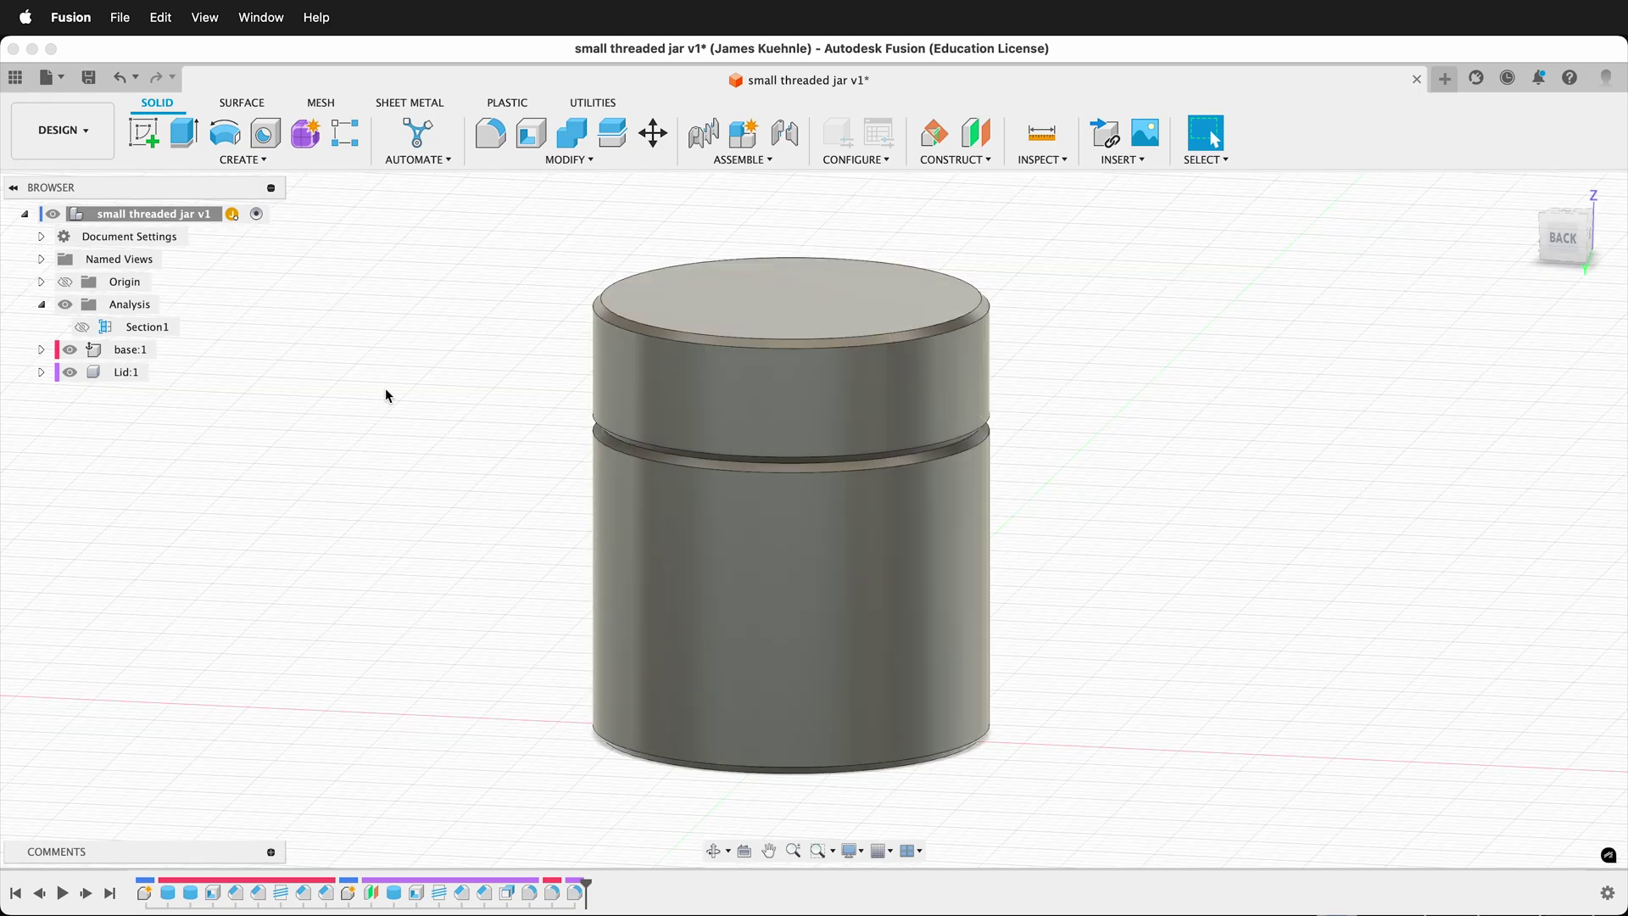
Activate the base component and start a sketch on its vertical XZ plane
click(167, 349)
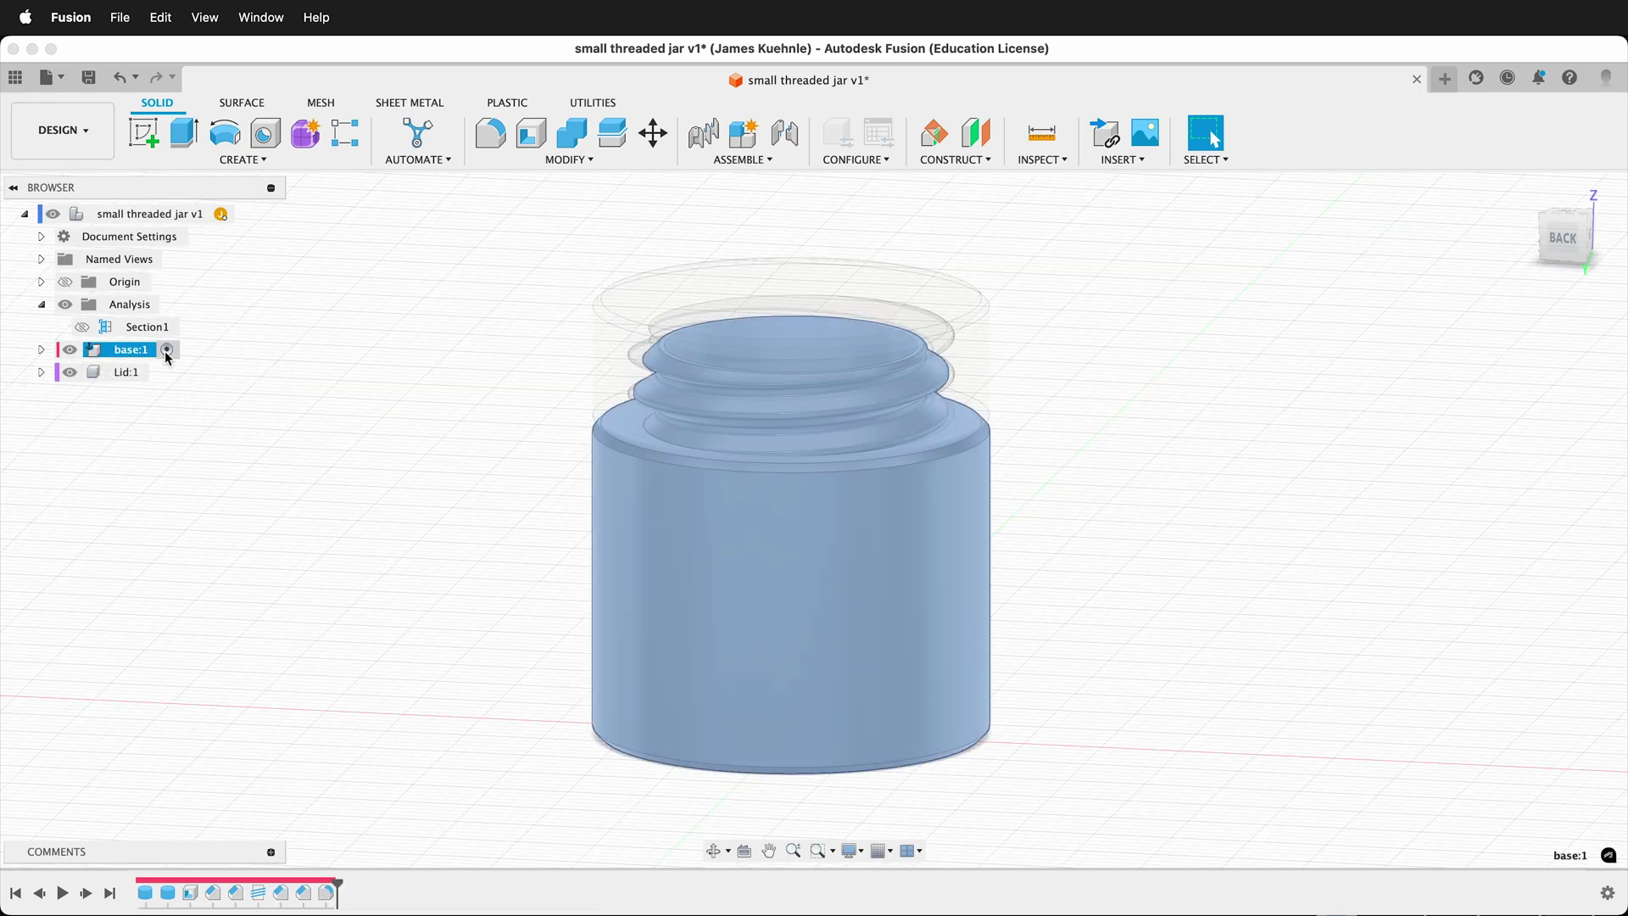
scroll(459, 448, down, 3)
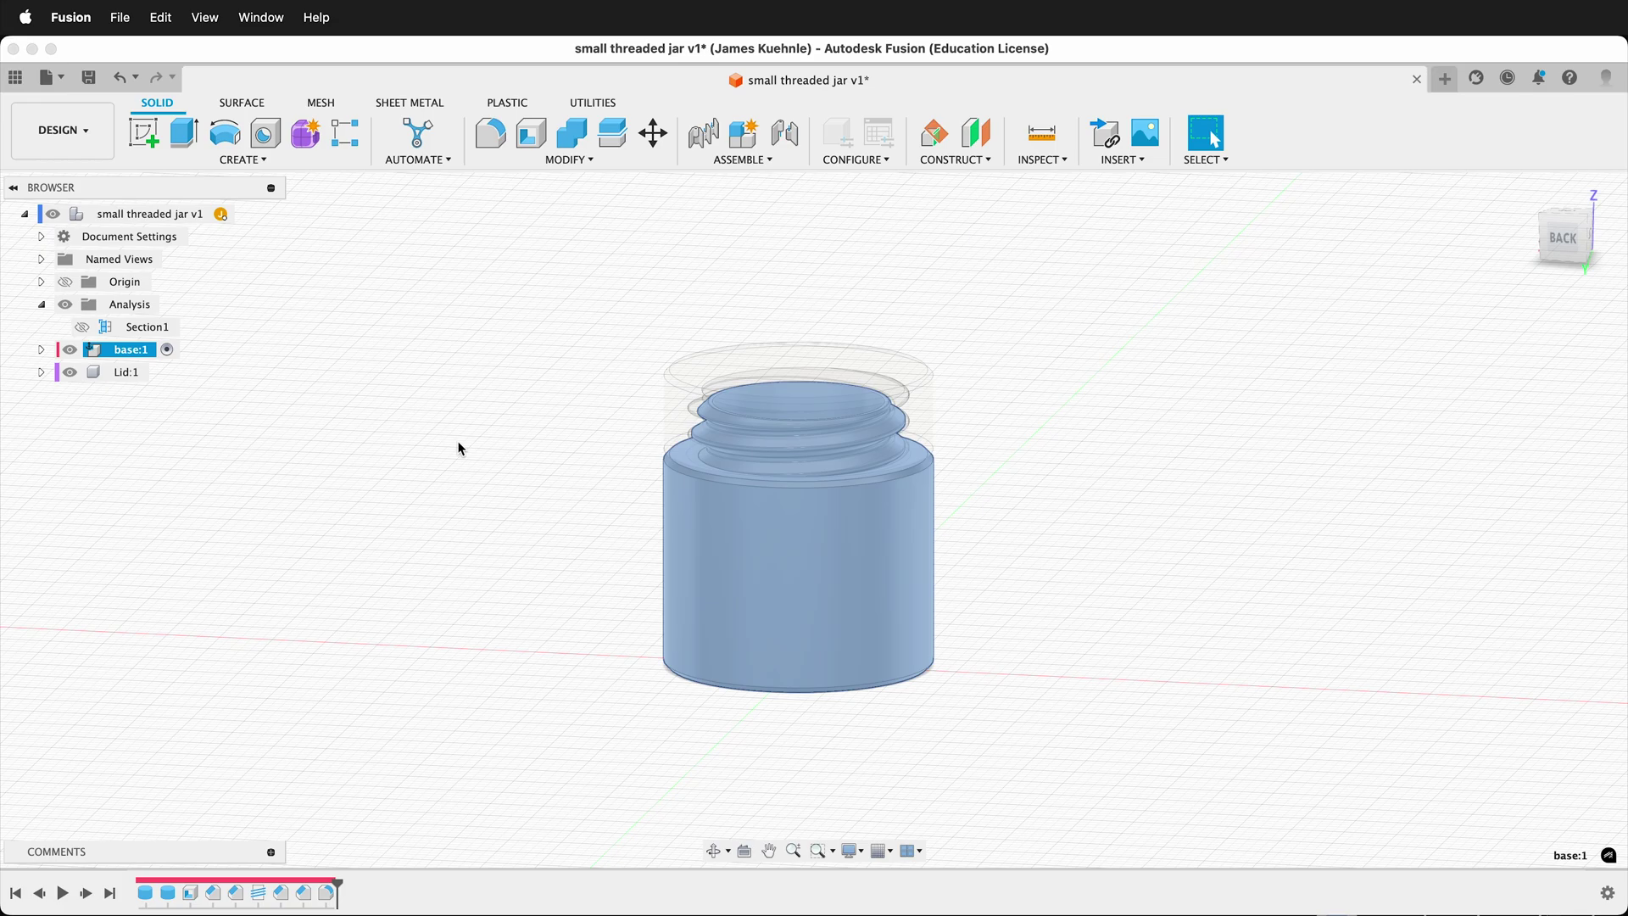
click(143, 134)
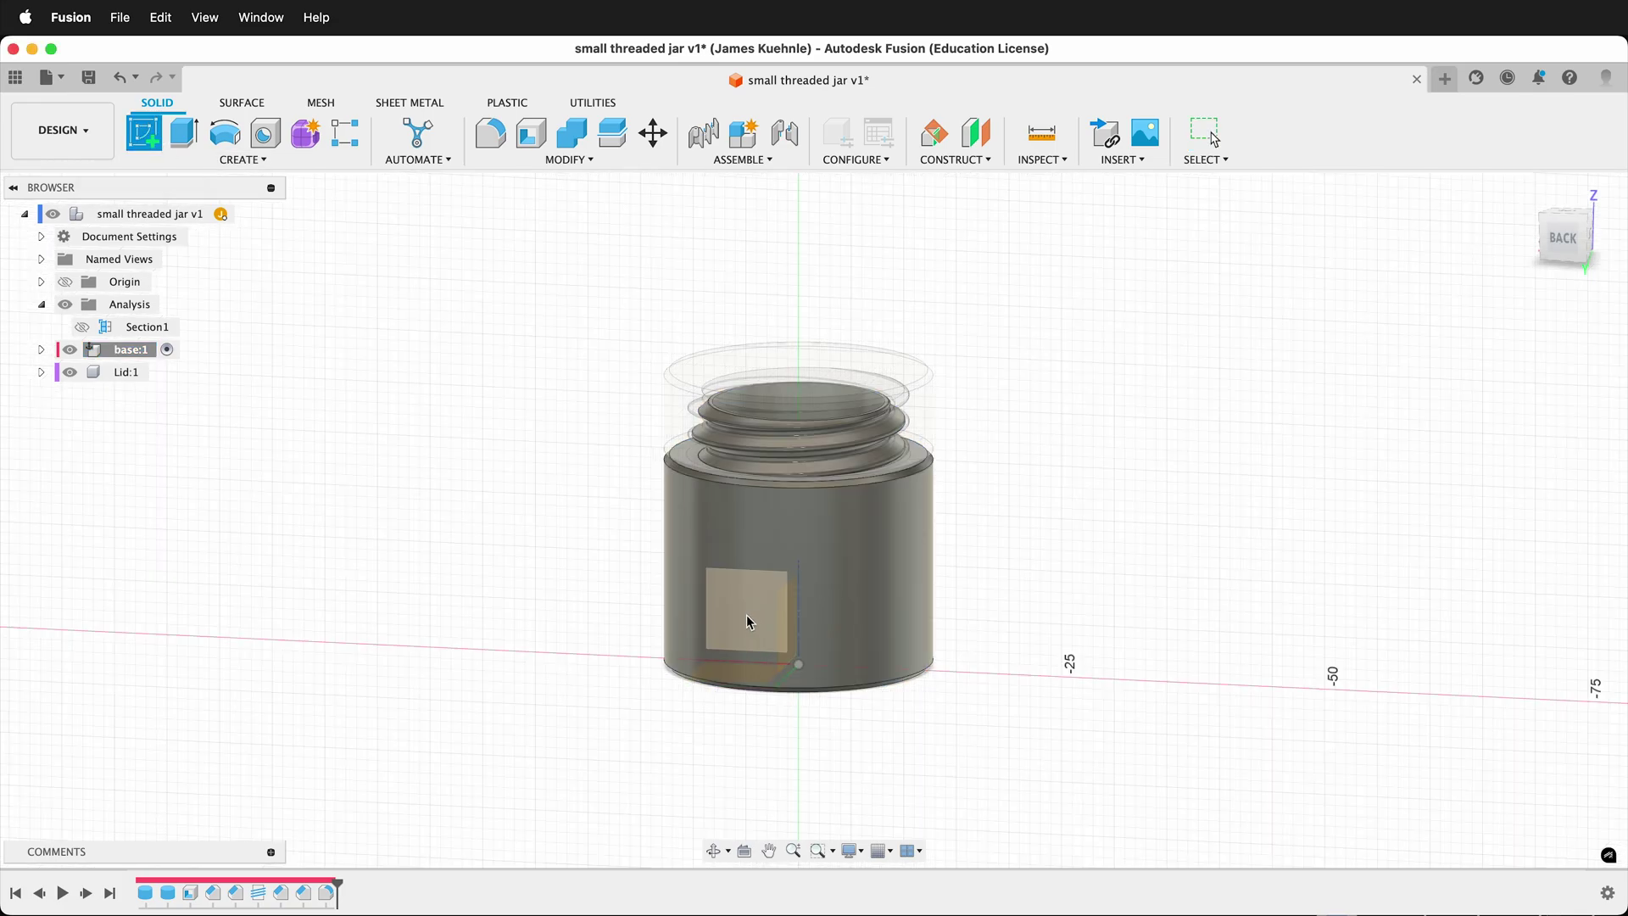
click(741, 618)
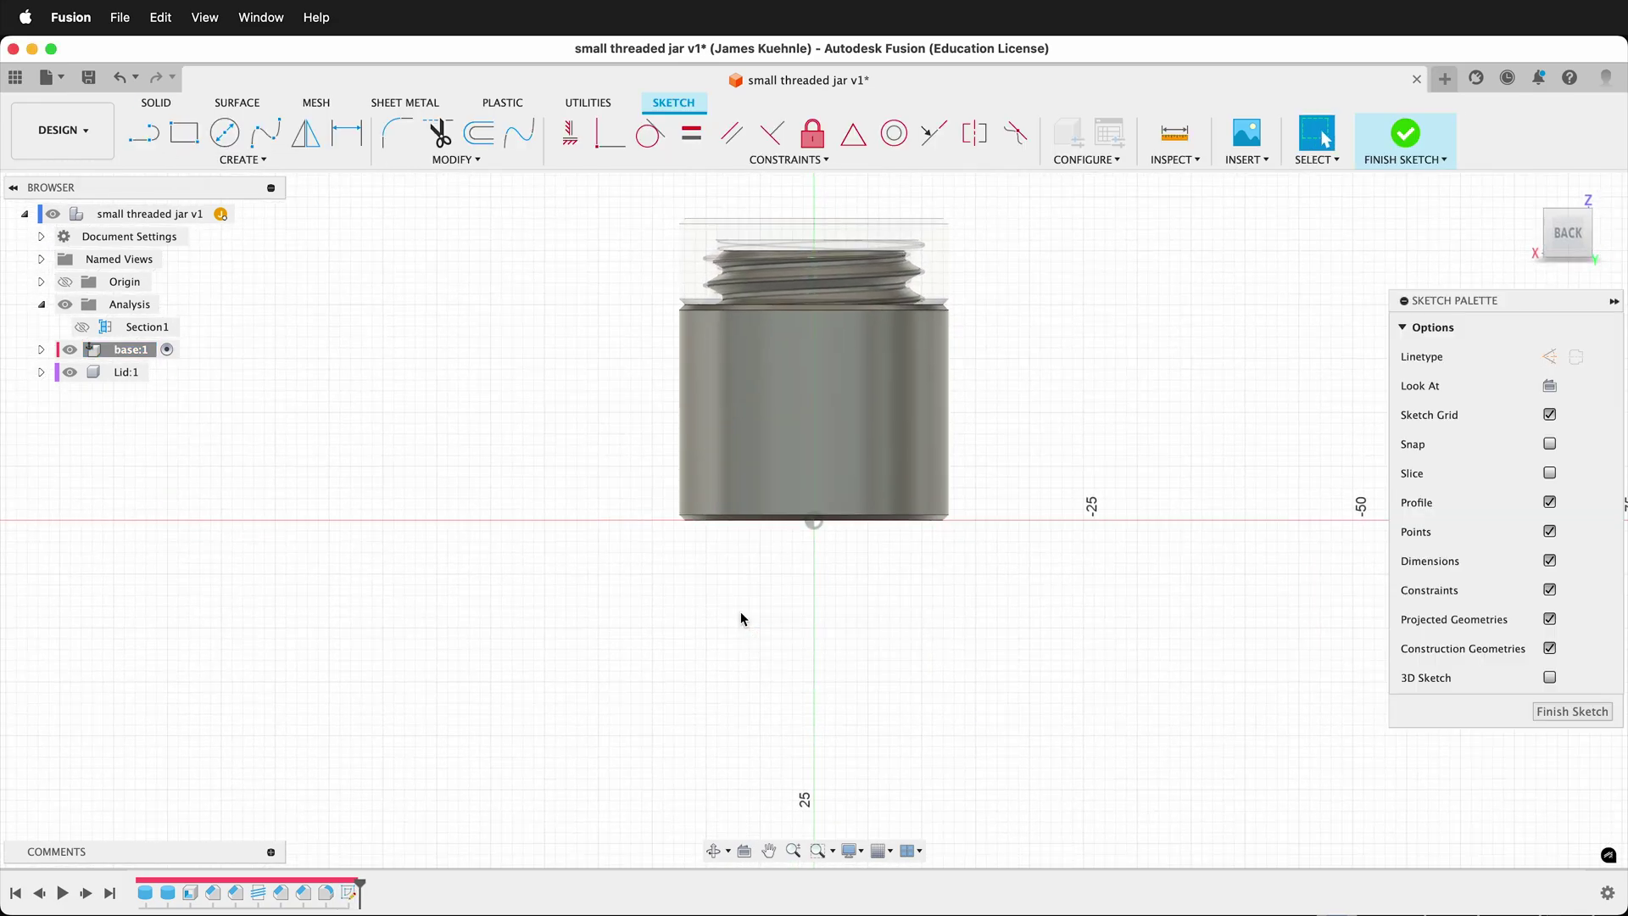
Place a sketch text box across the front of the jar body with the text "whatmakeart"
click(245, 160)
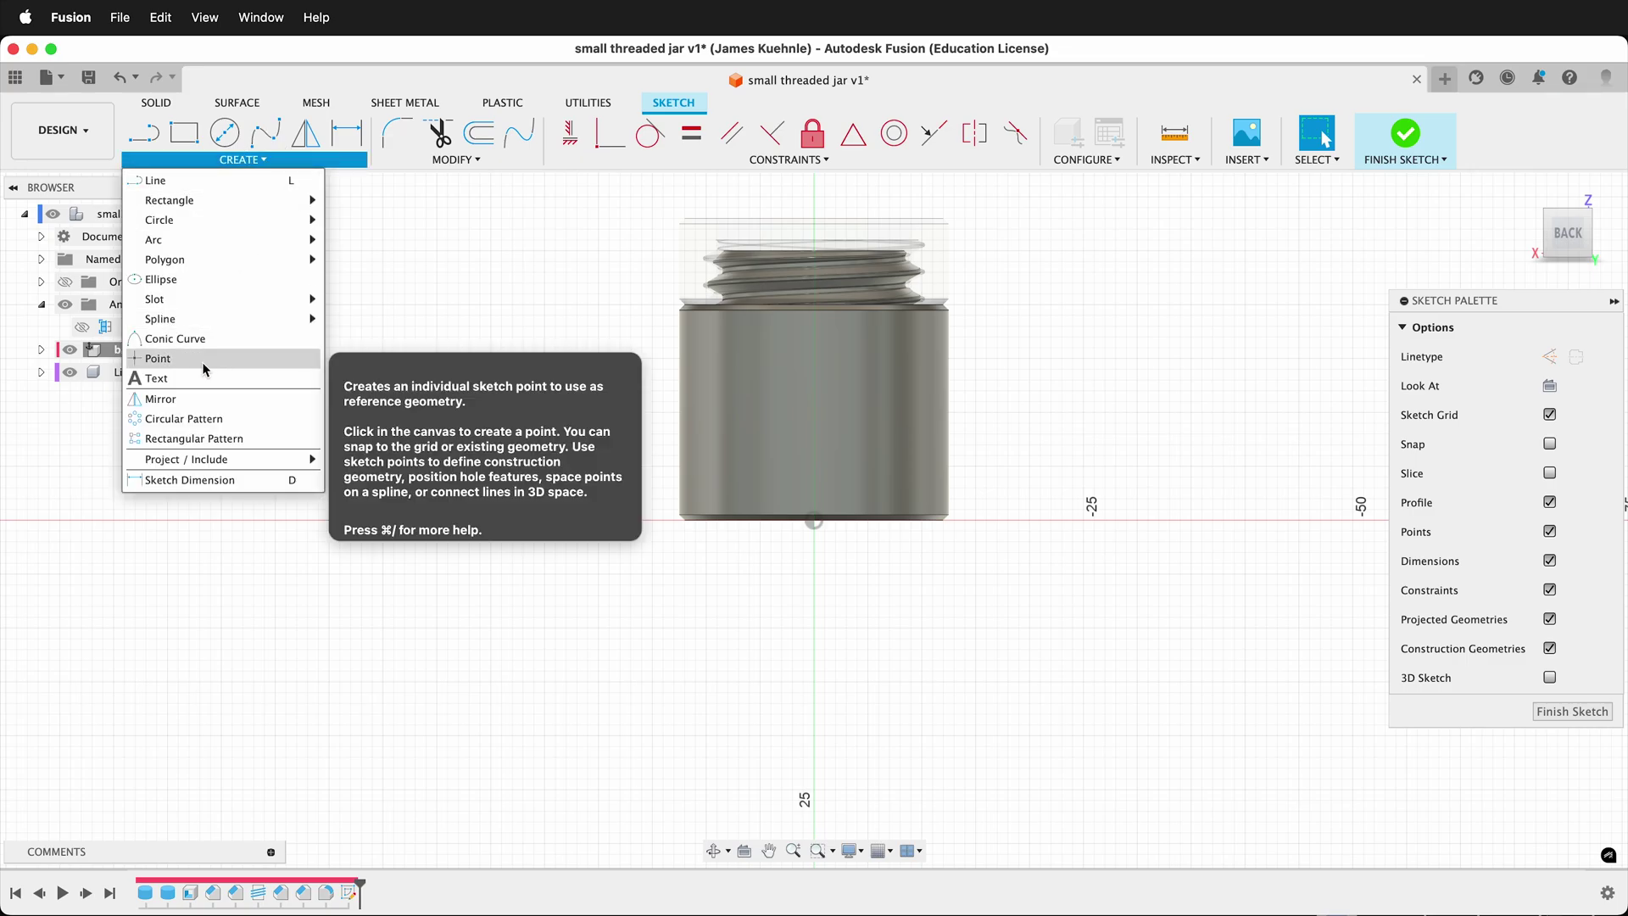
click(197, 378)
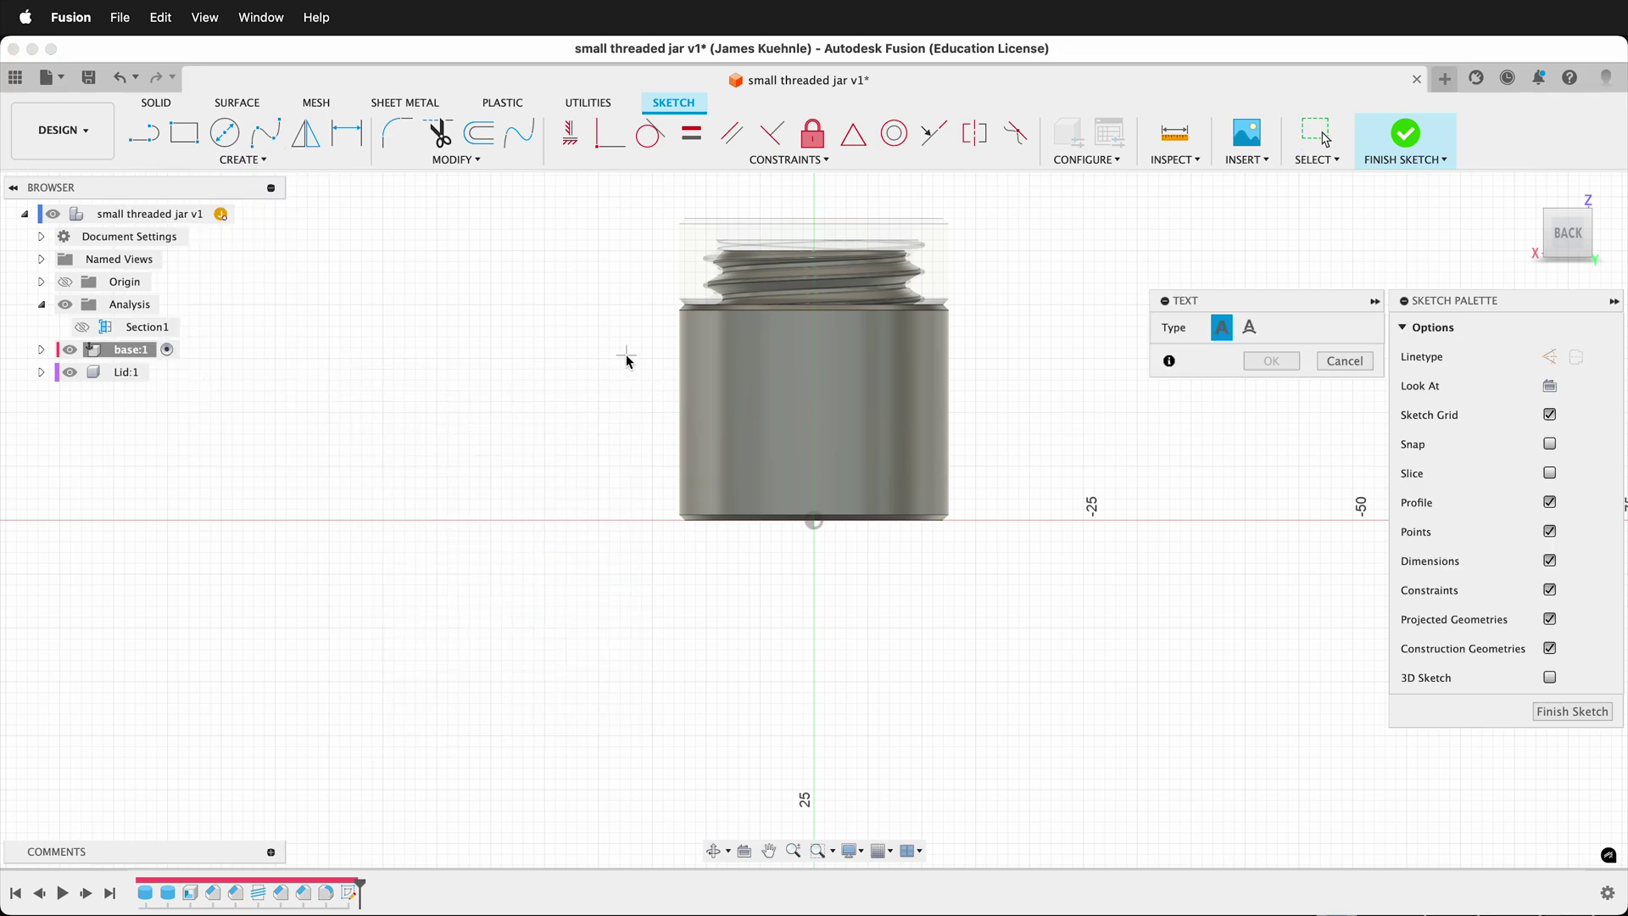
click(1043, 476)
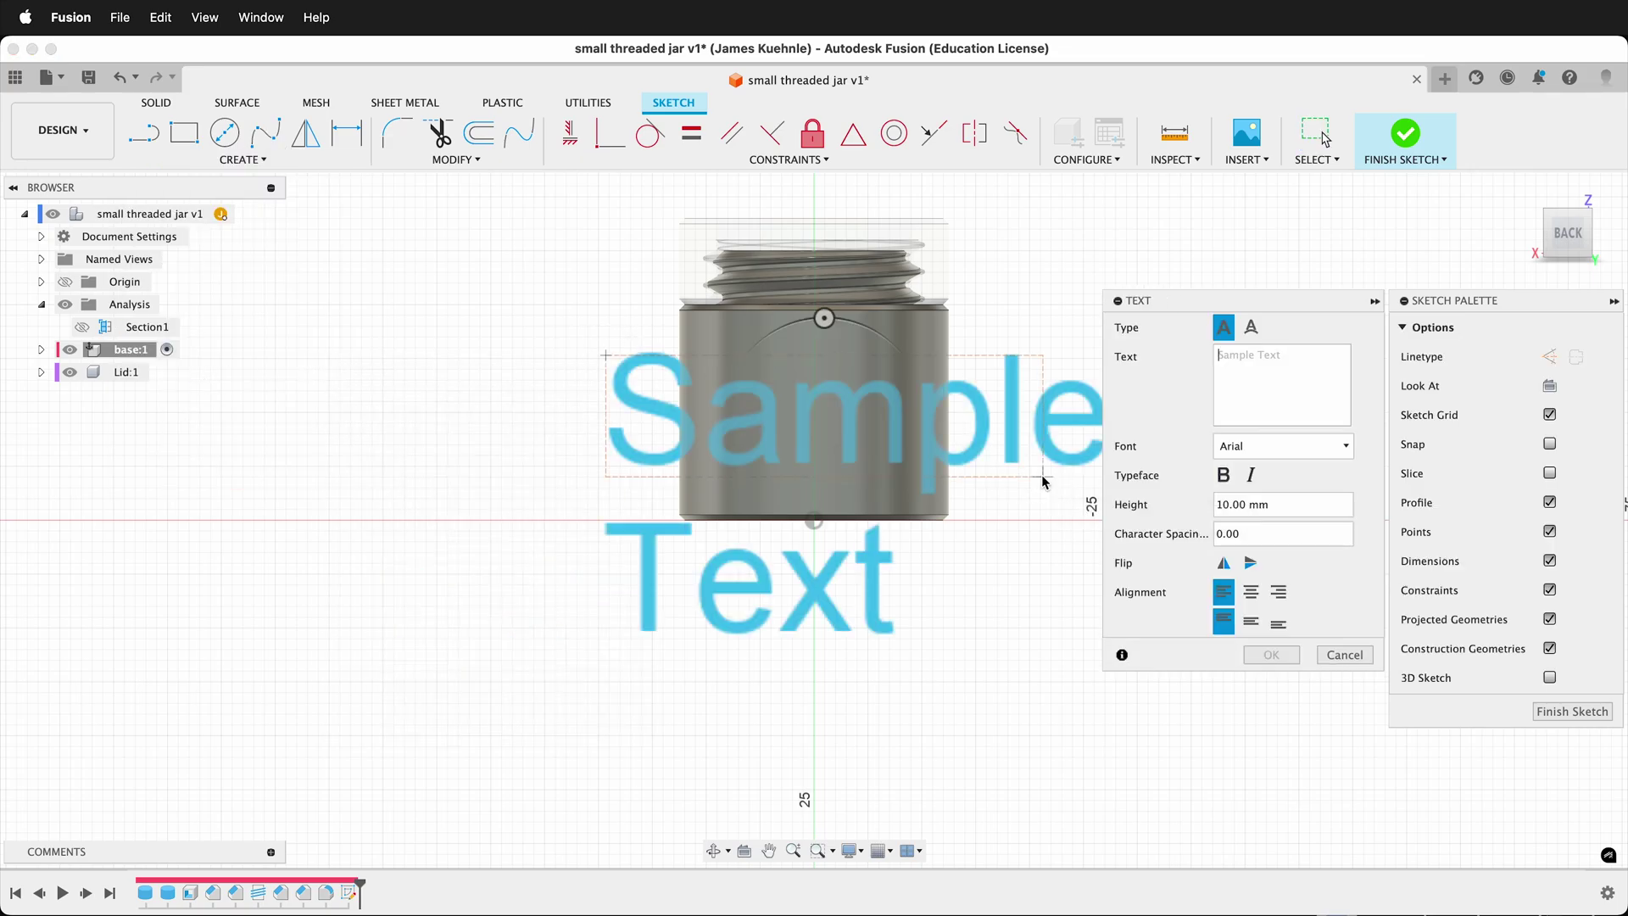
click(1224, 392)
text(whatmakeart)
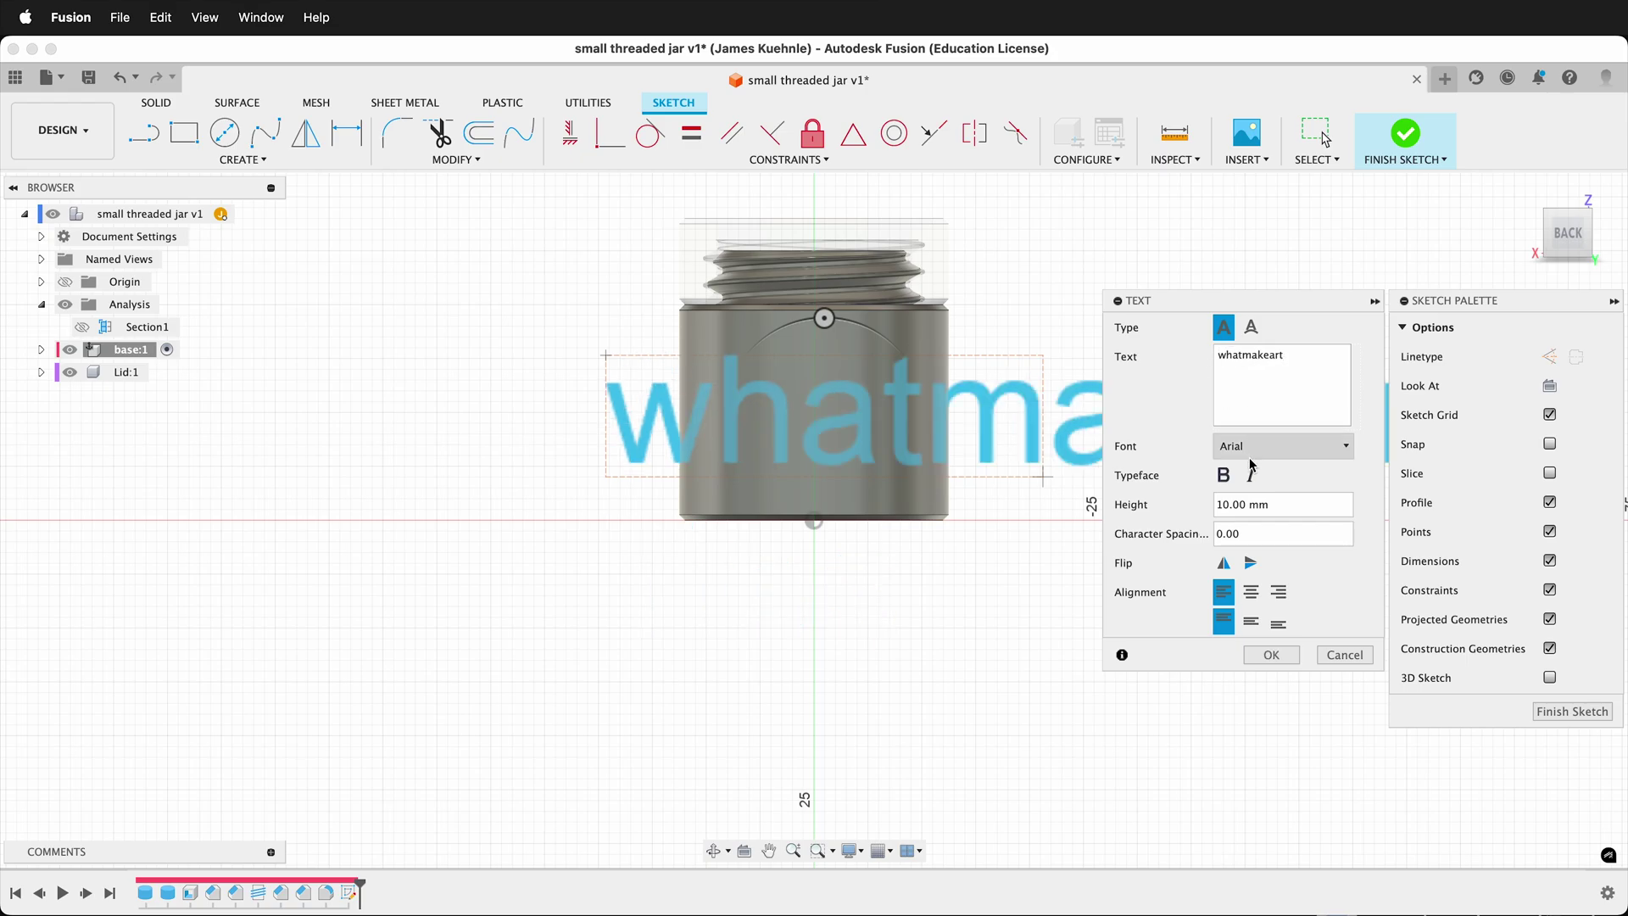
Align the text to the center and middle of its box and set its height to 8 mm
click(1250, 591)
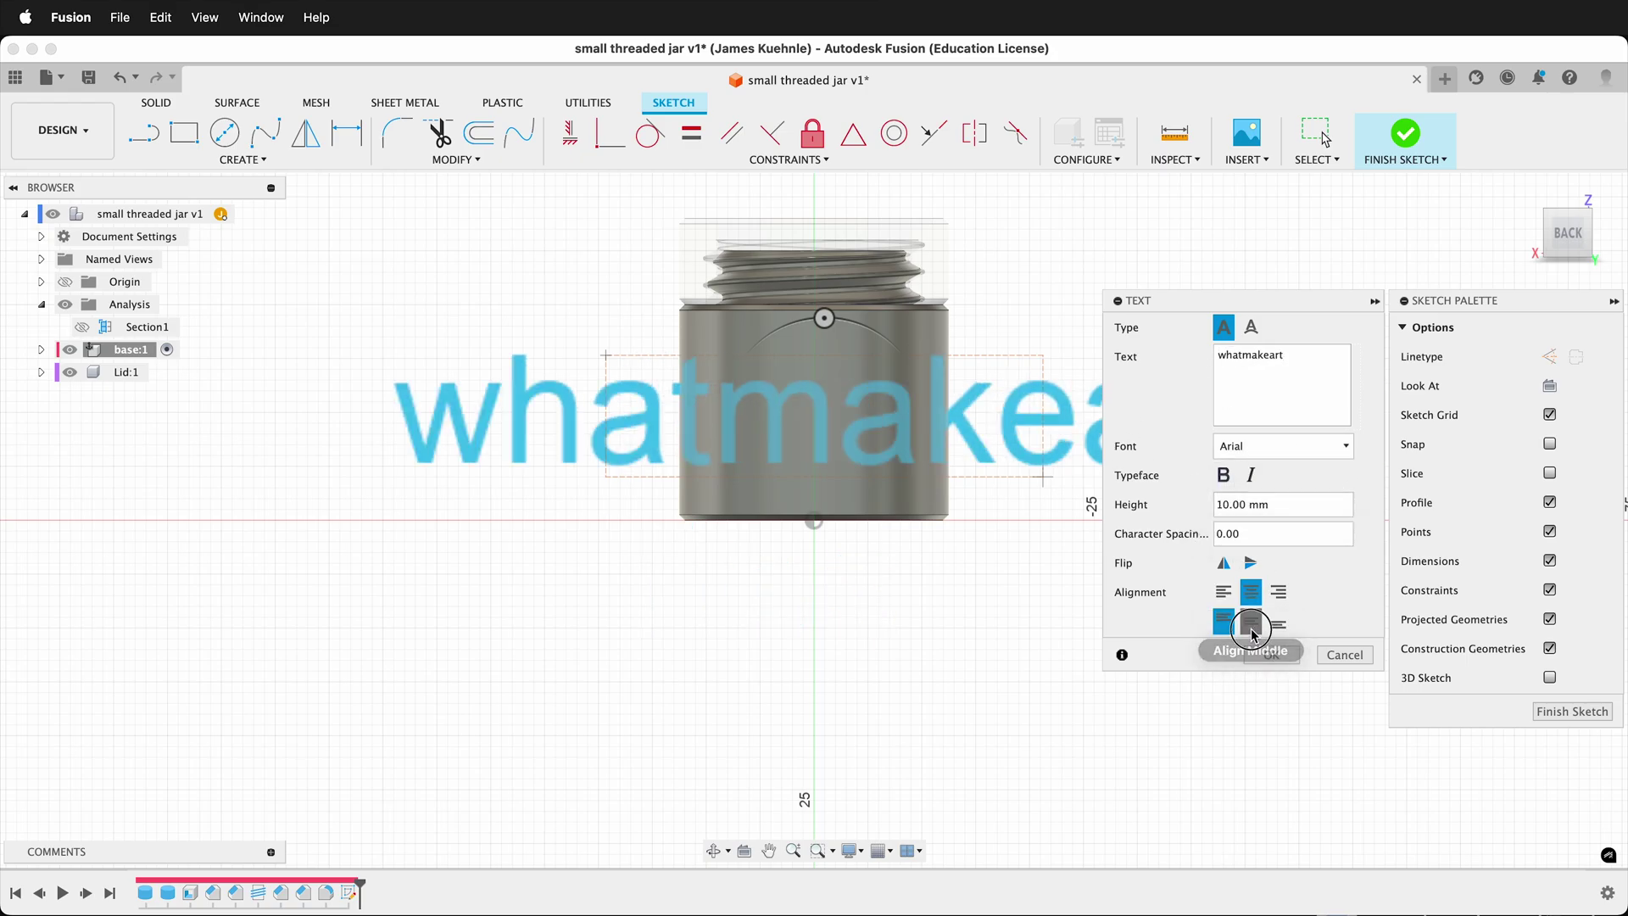
click(1250, 622)
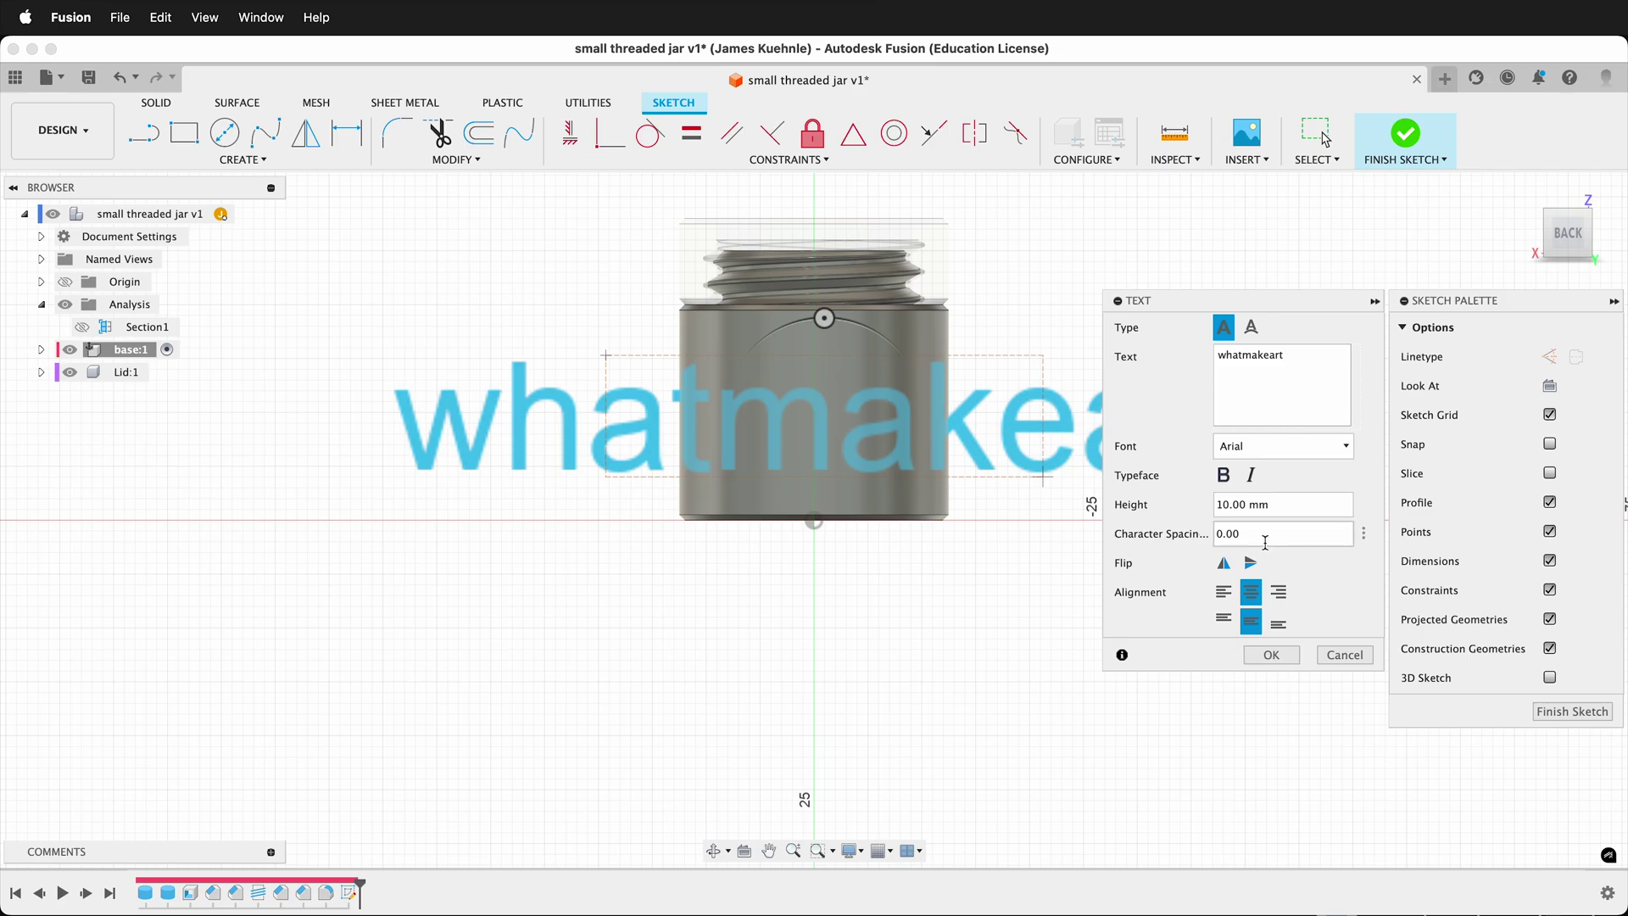
drag(1287, 502, 1159, 500)
text(88)
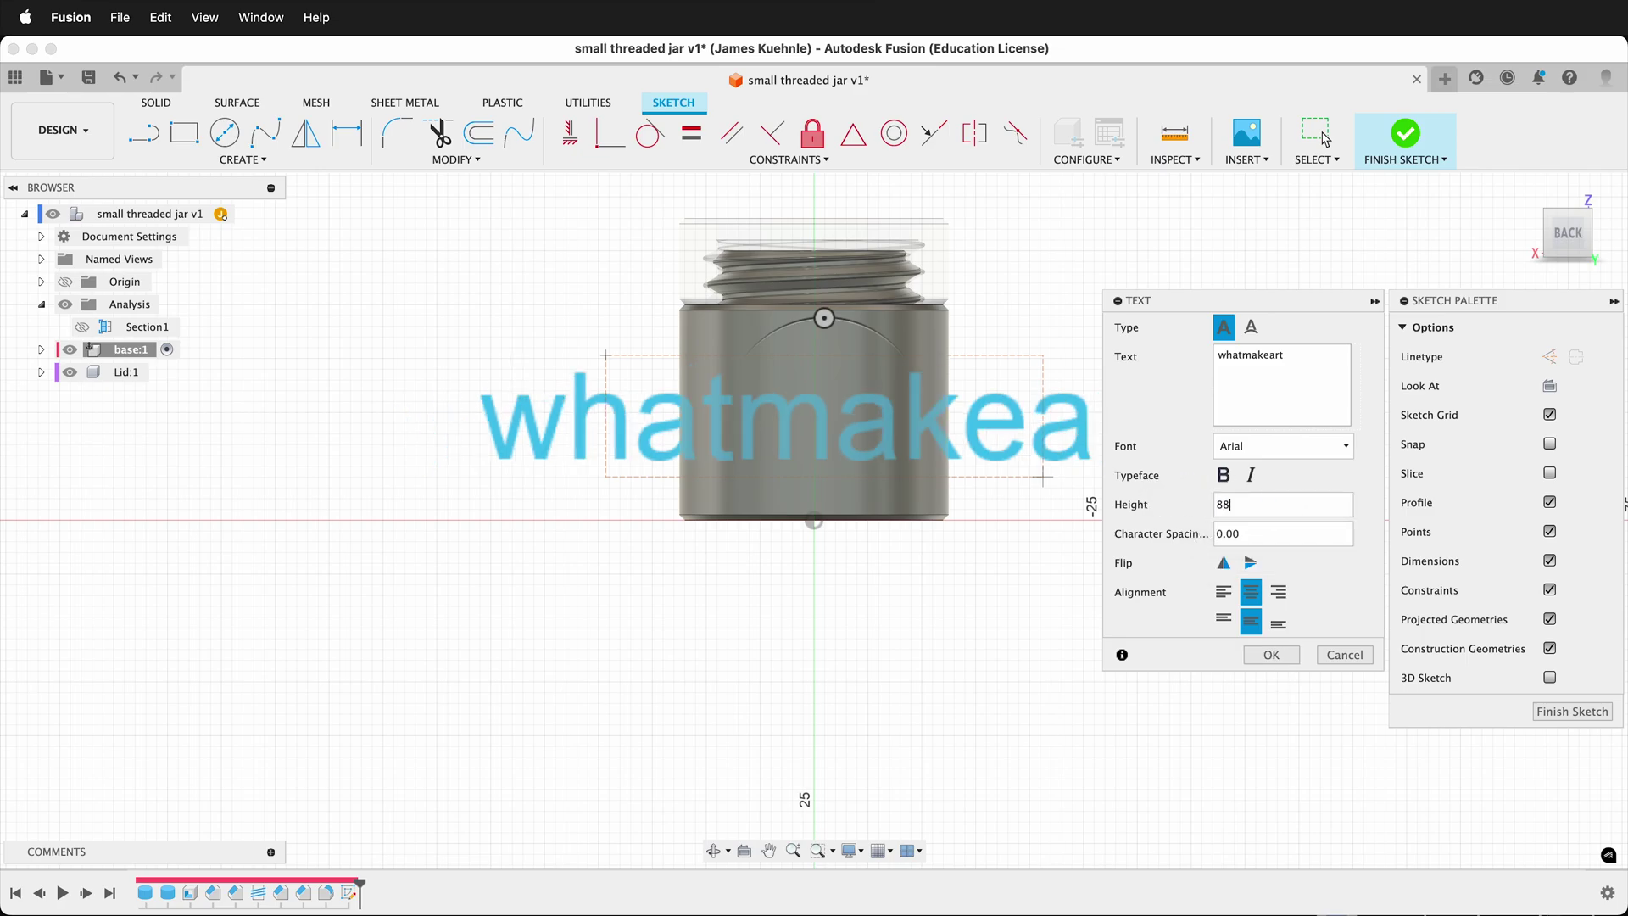
Accept the "whatmakeart" sketch text and finish the sketch on the base
click(1272, 655)
shift+scroll(1106, 610, right, 5)
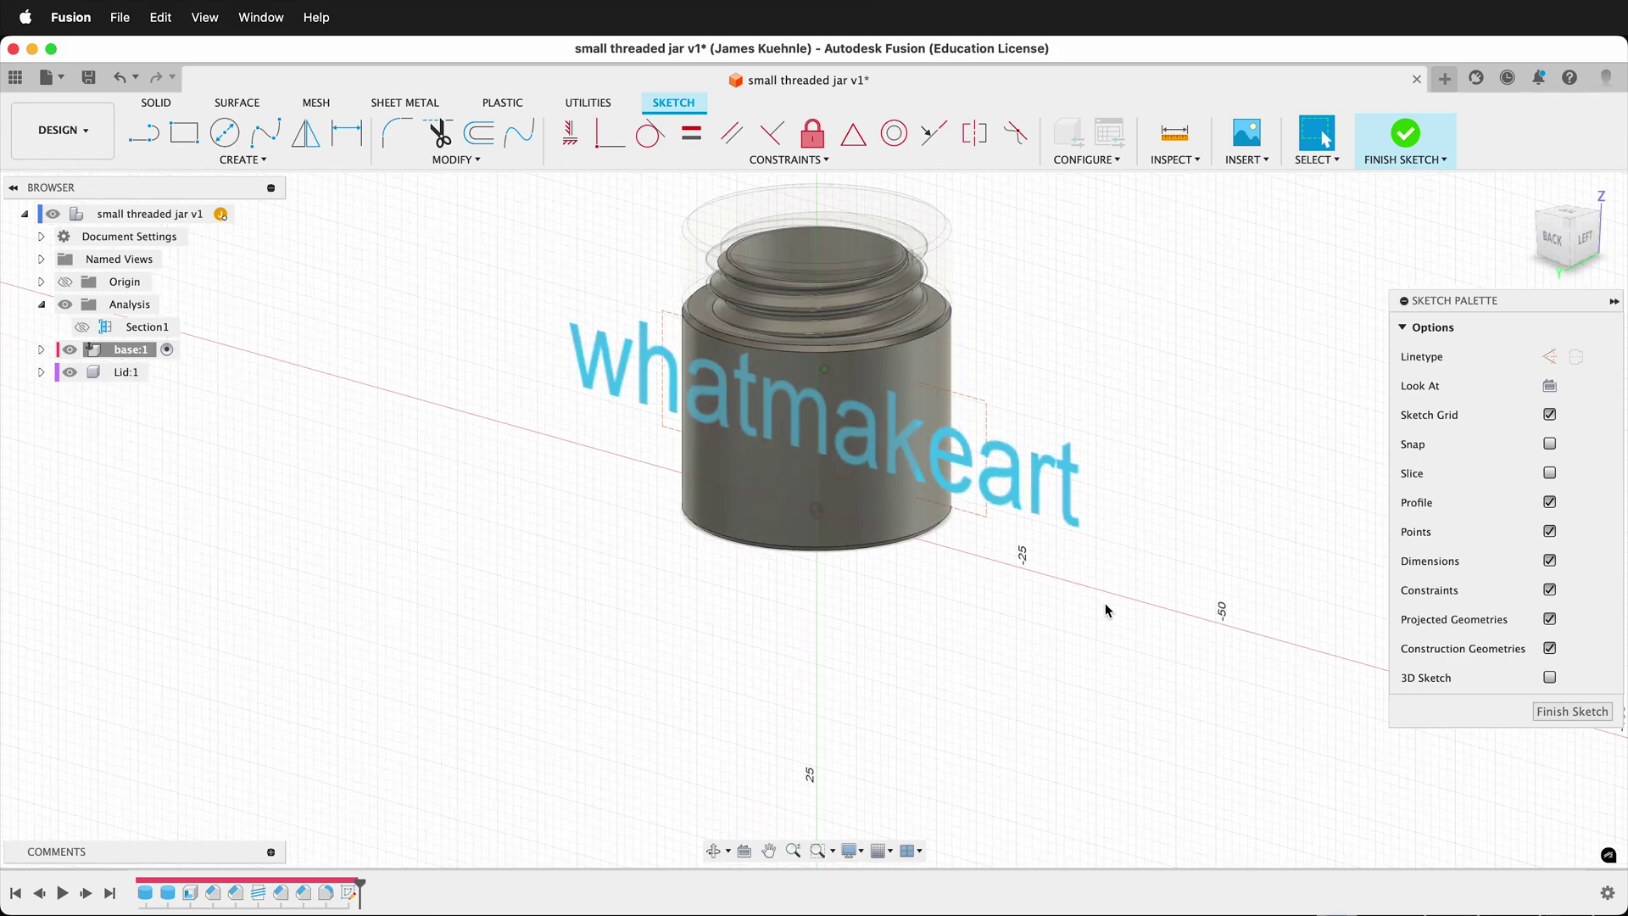
shift+scroll(1106, 610, left, 3)
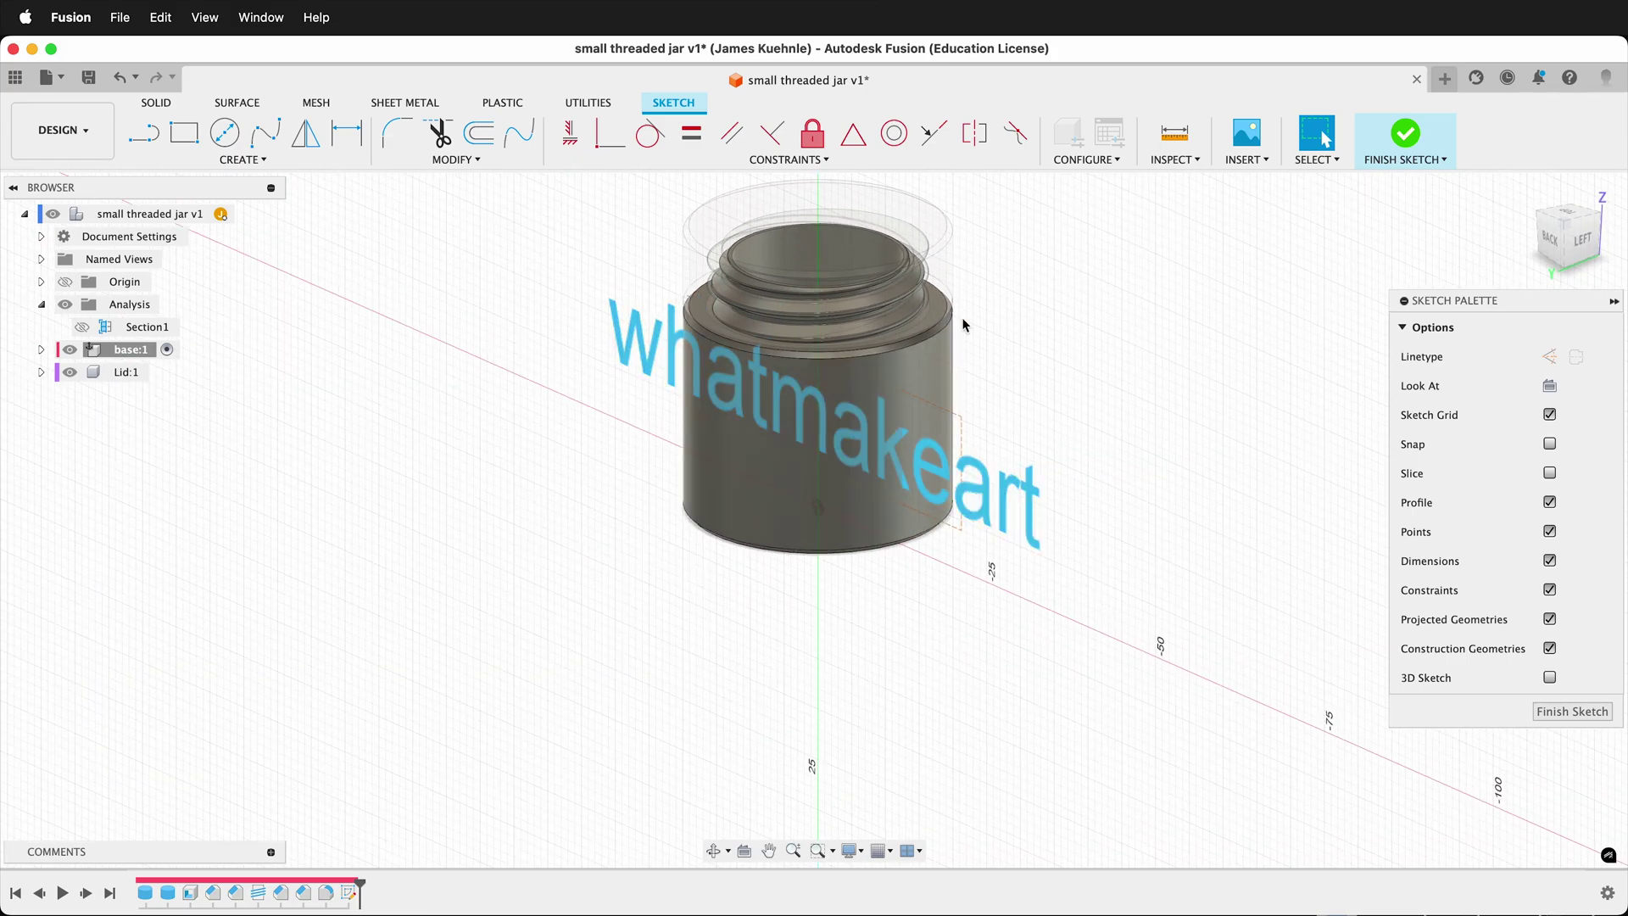
click(1552, 712)
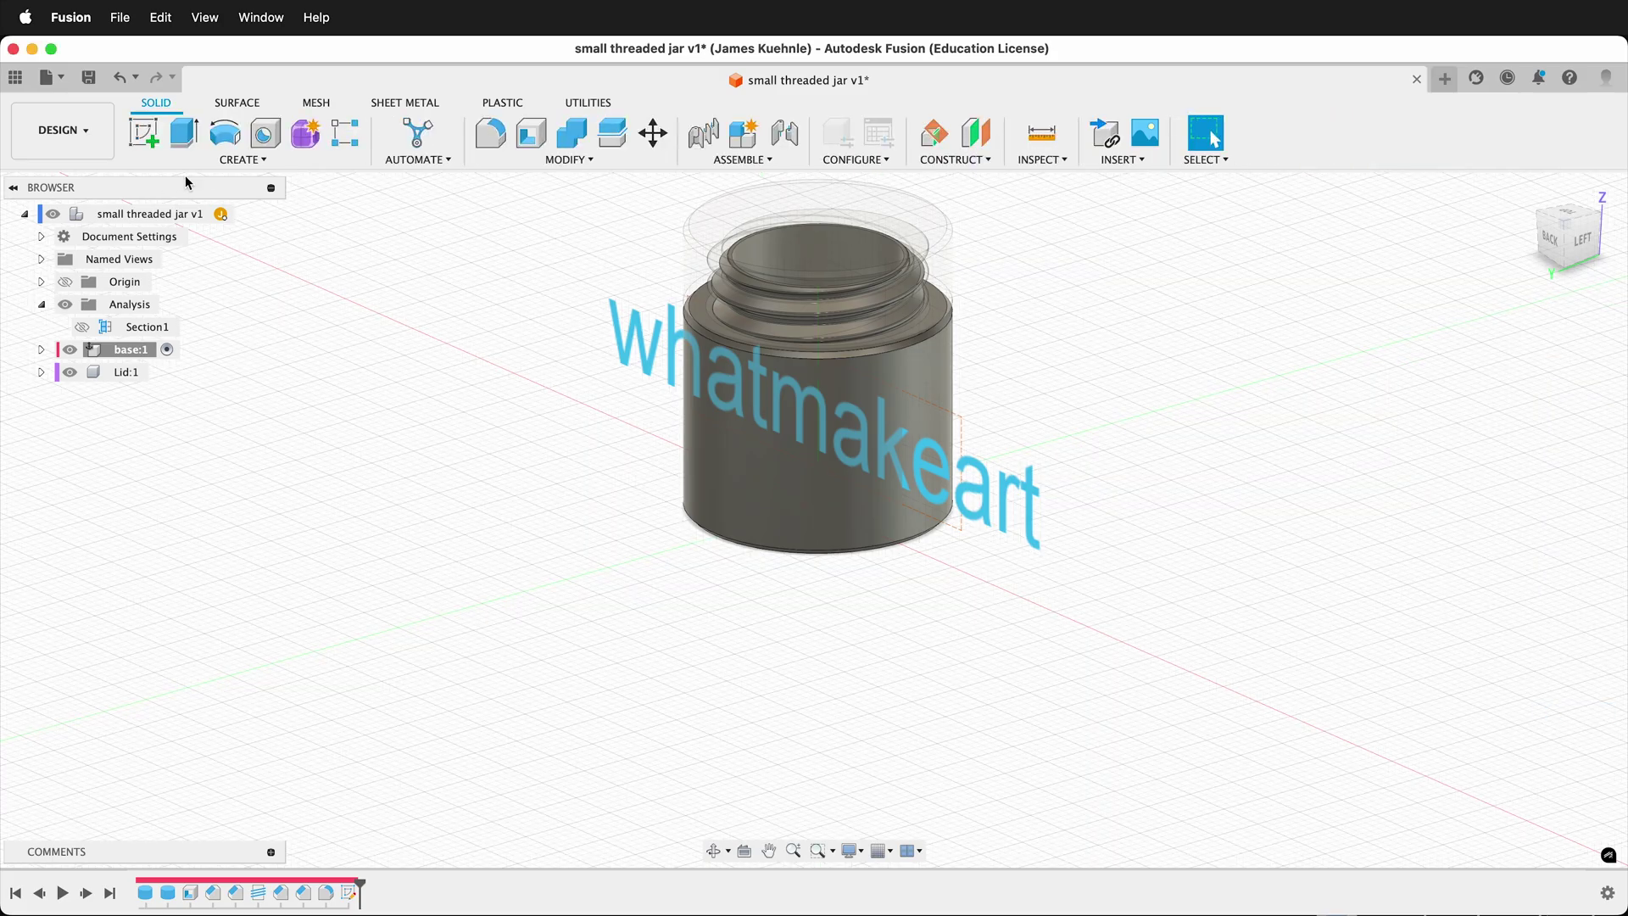
Start an Emboss with the "whatmakeart" text as the profile and the jar body's outer cylindrical face as the target
click(263, 159)
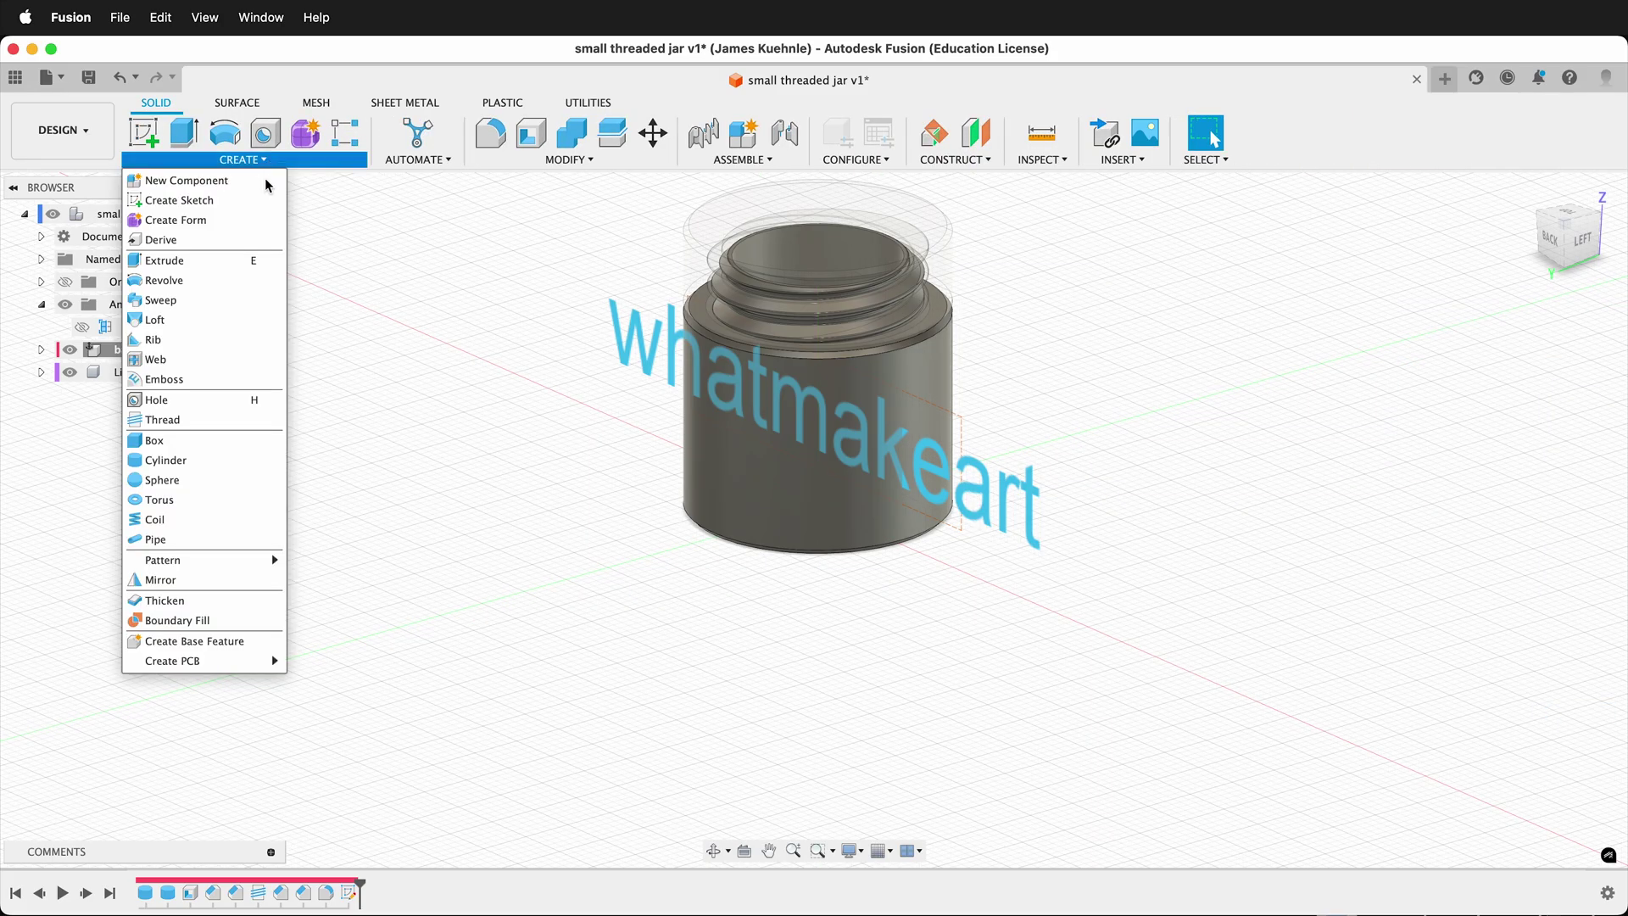
click(193, 378)
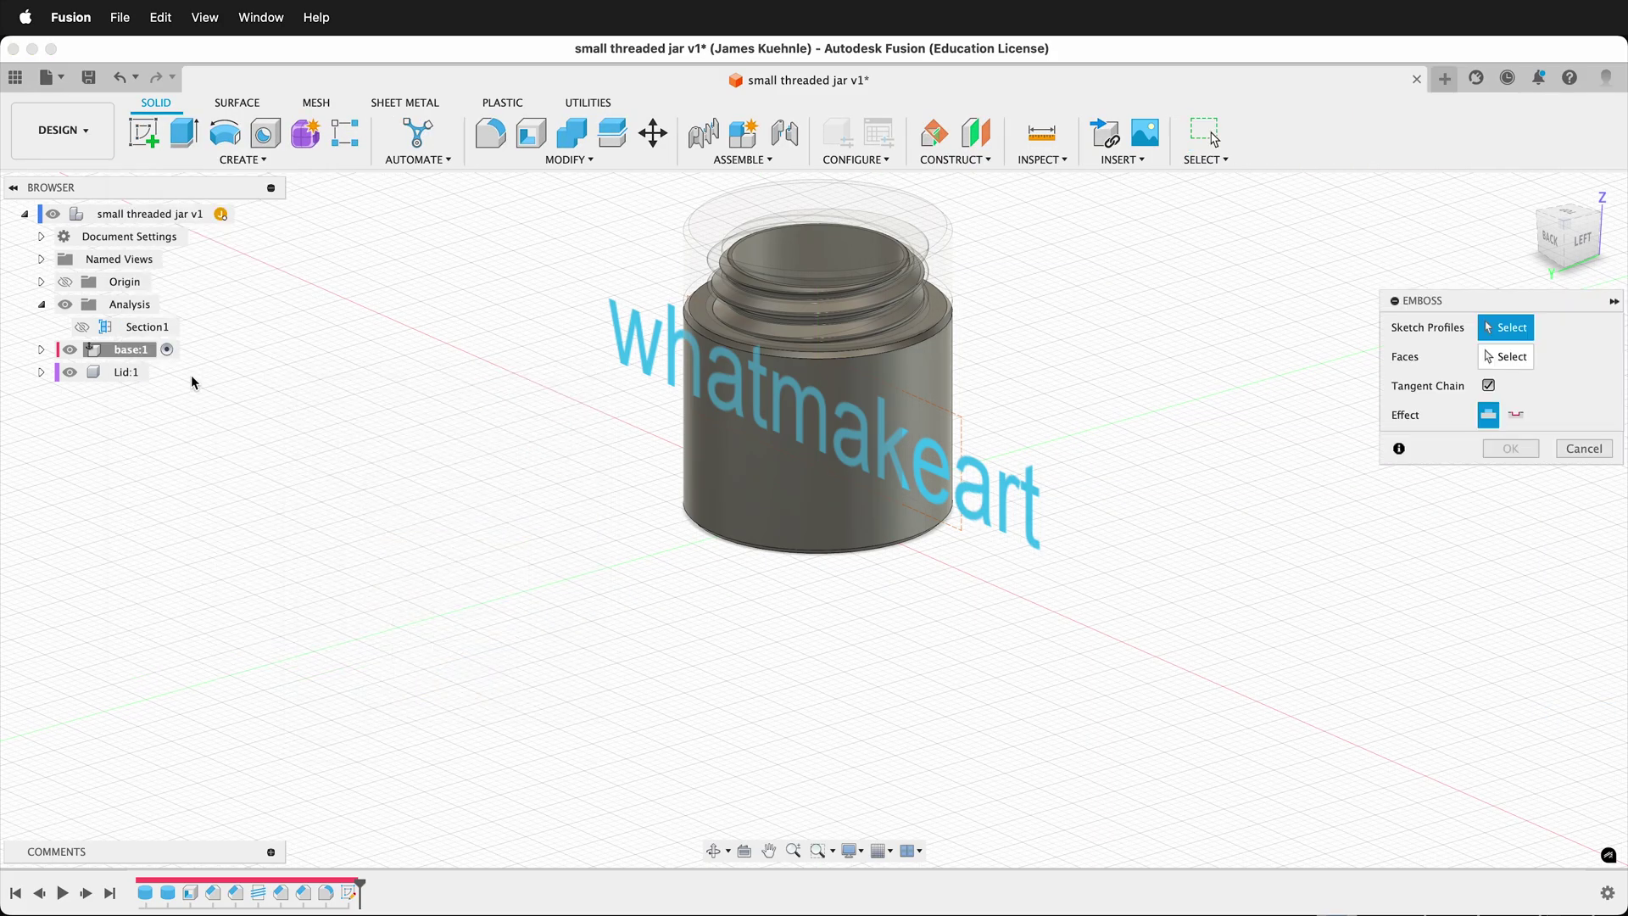
click(1008, 490)
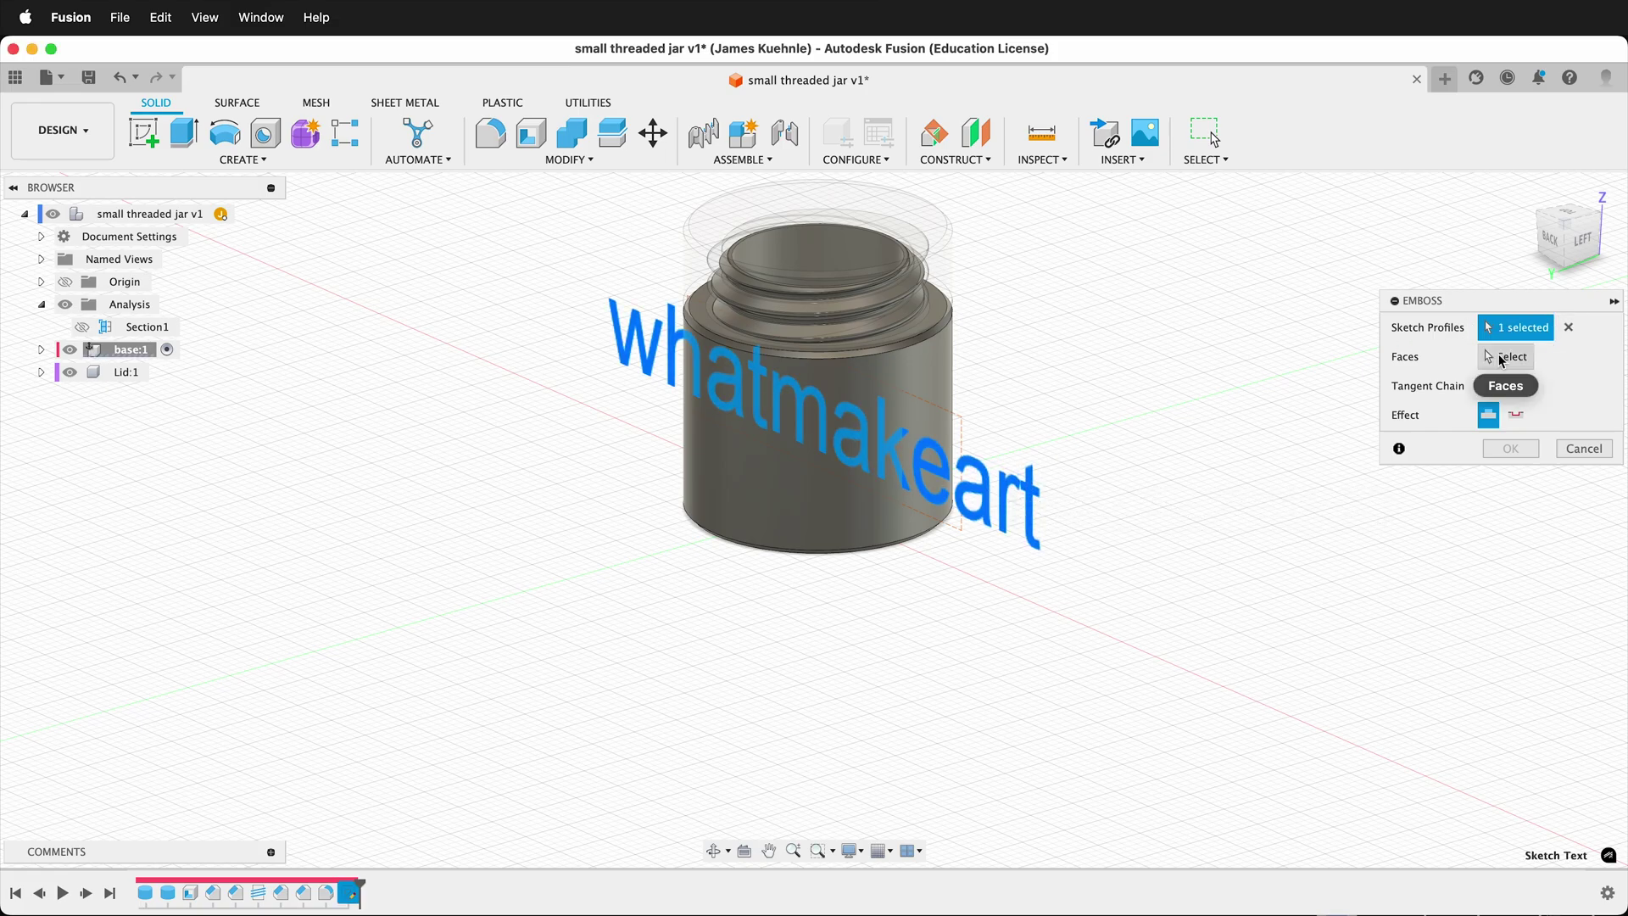
click(1499, 357)
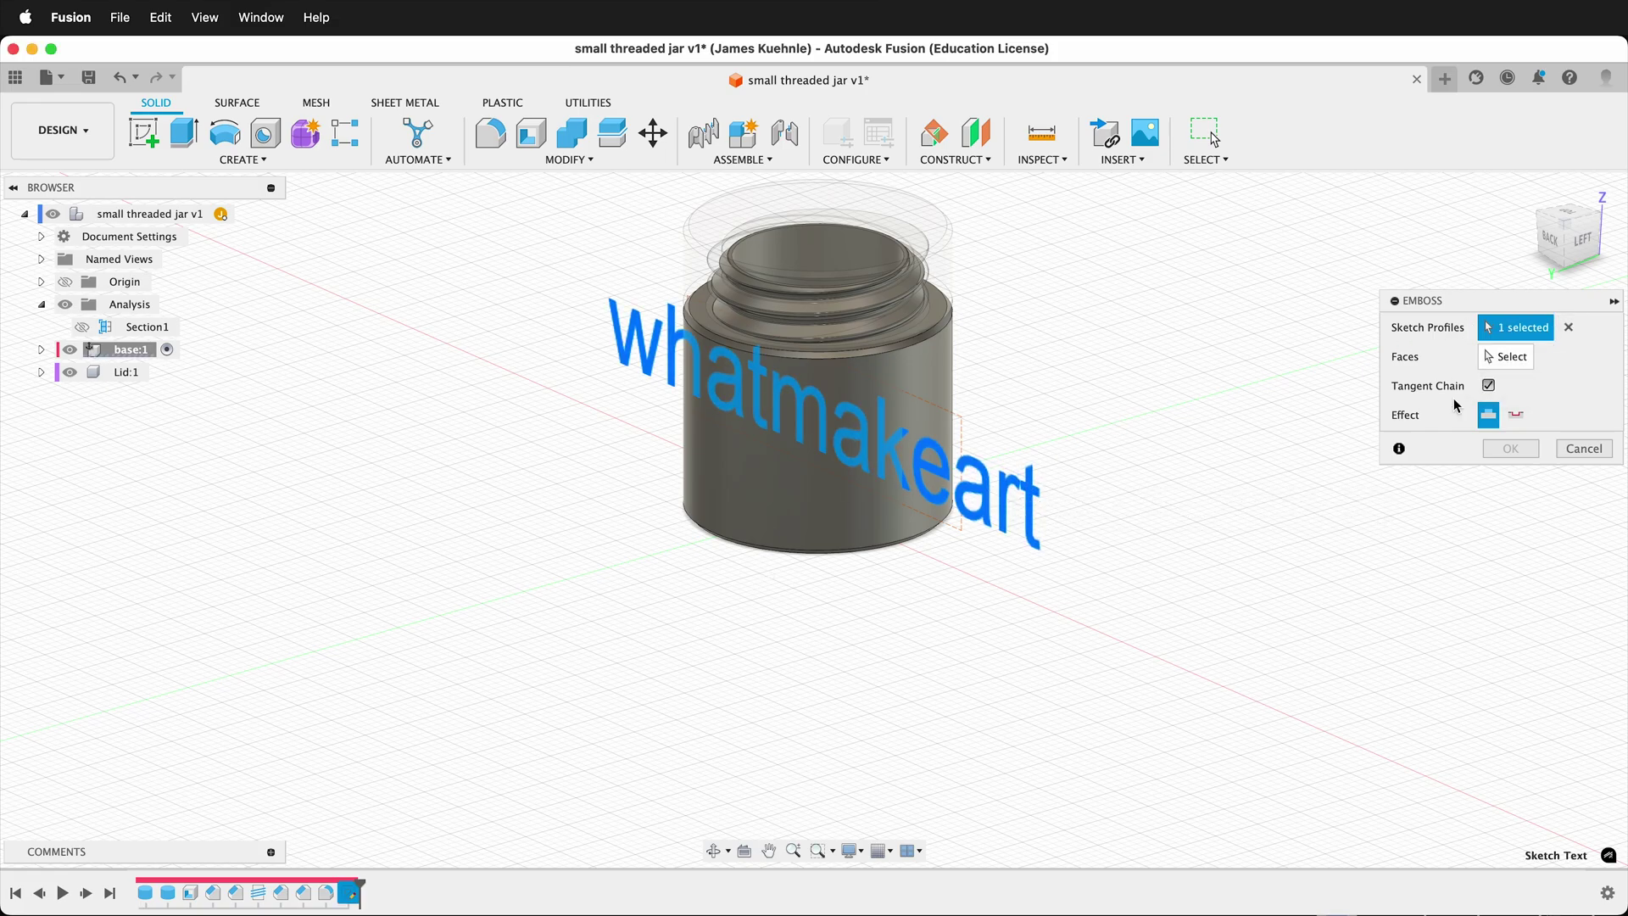
click(828, 492)
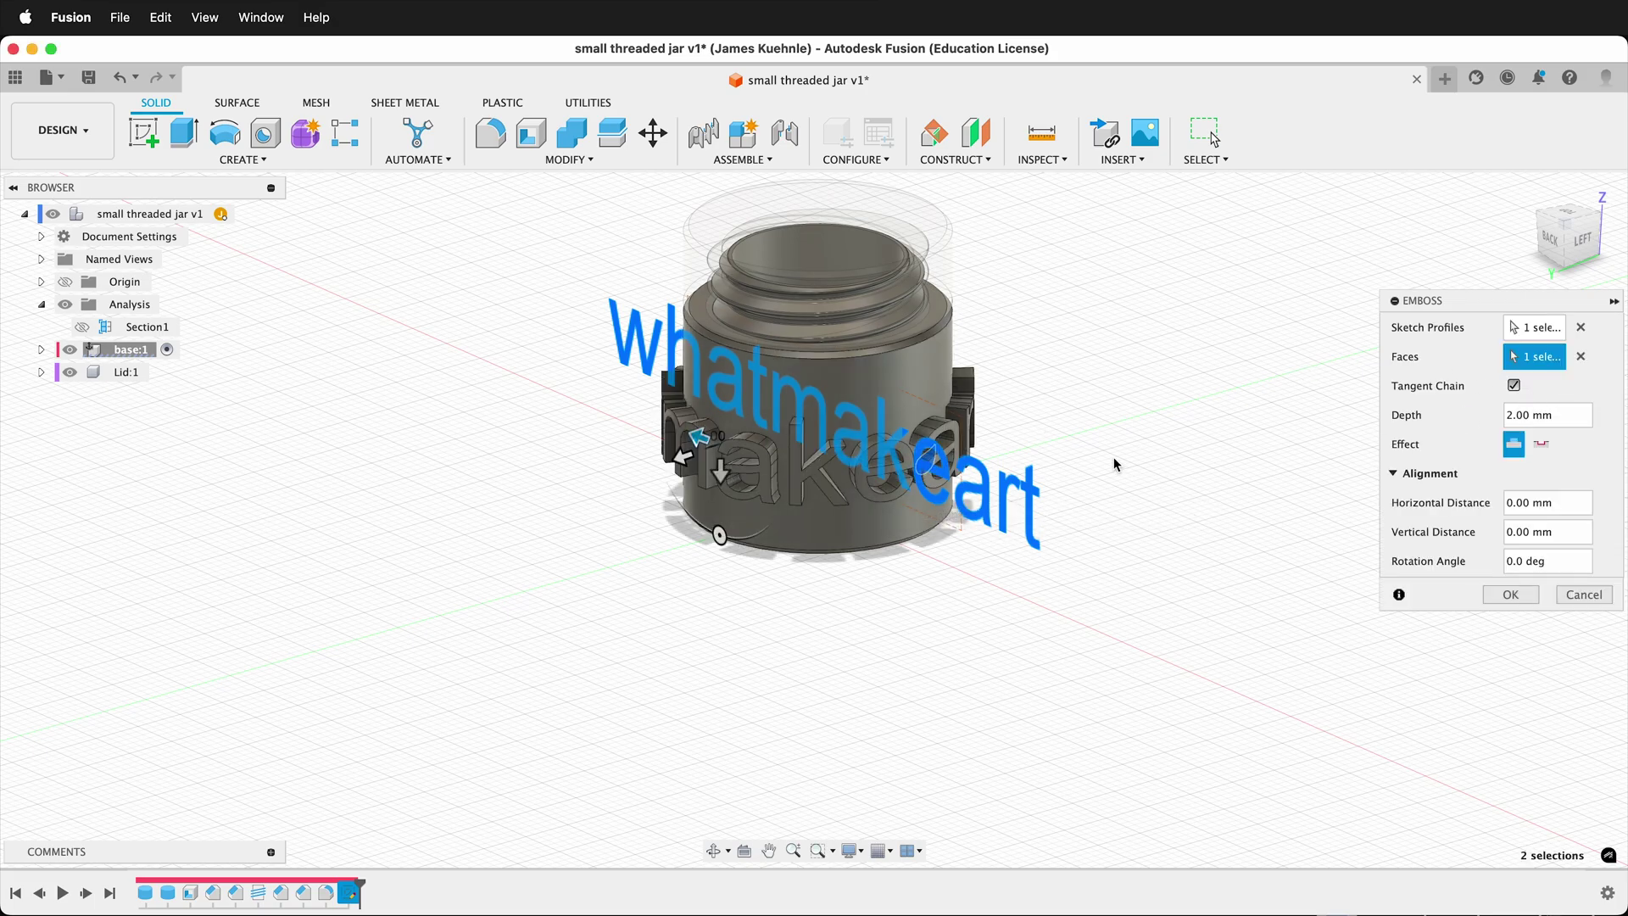
Set the emboss depth to 0.4 mm, preview the deboss effect, and create the text with the raised emboss effect
scroll(983, 390, up, 2)
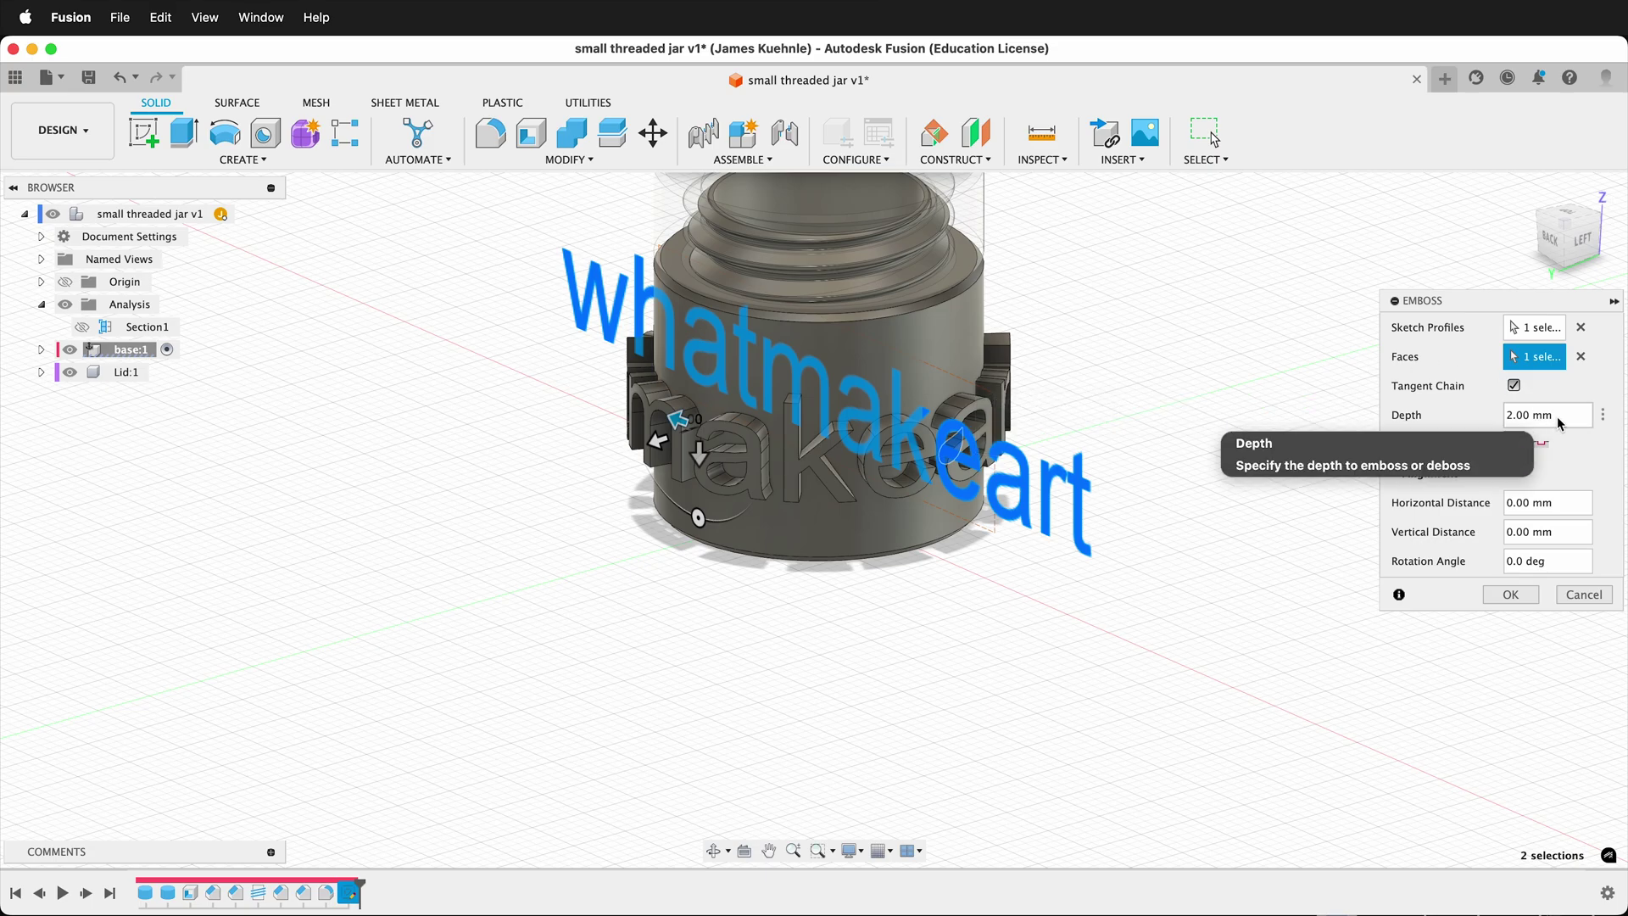
click(1484, 419)
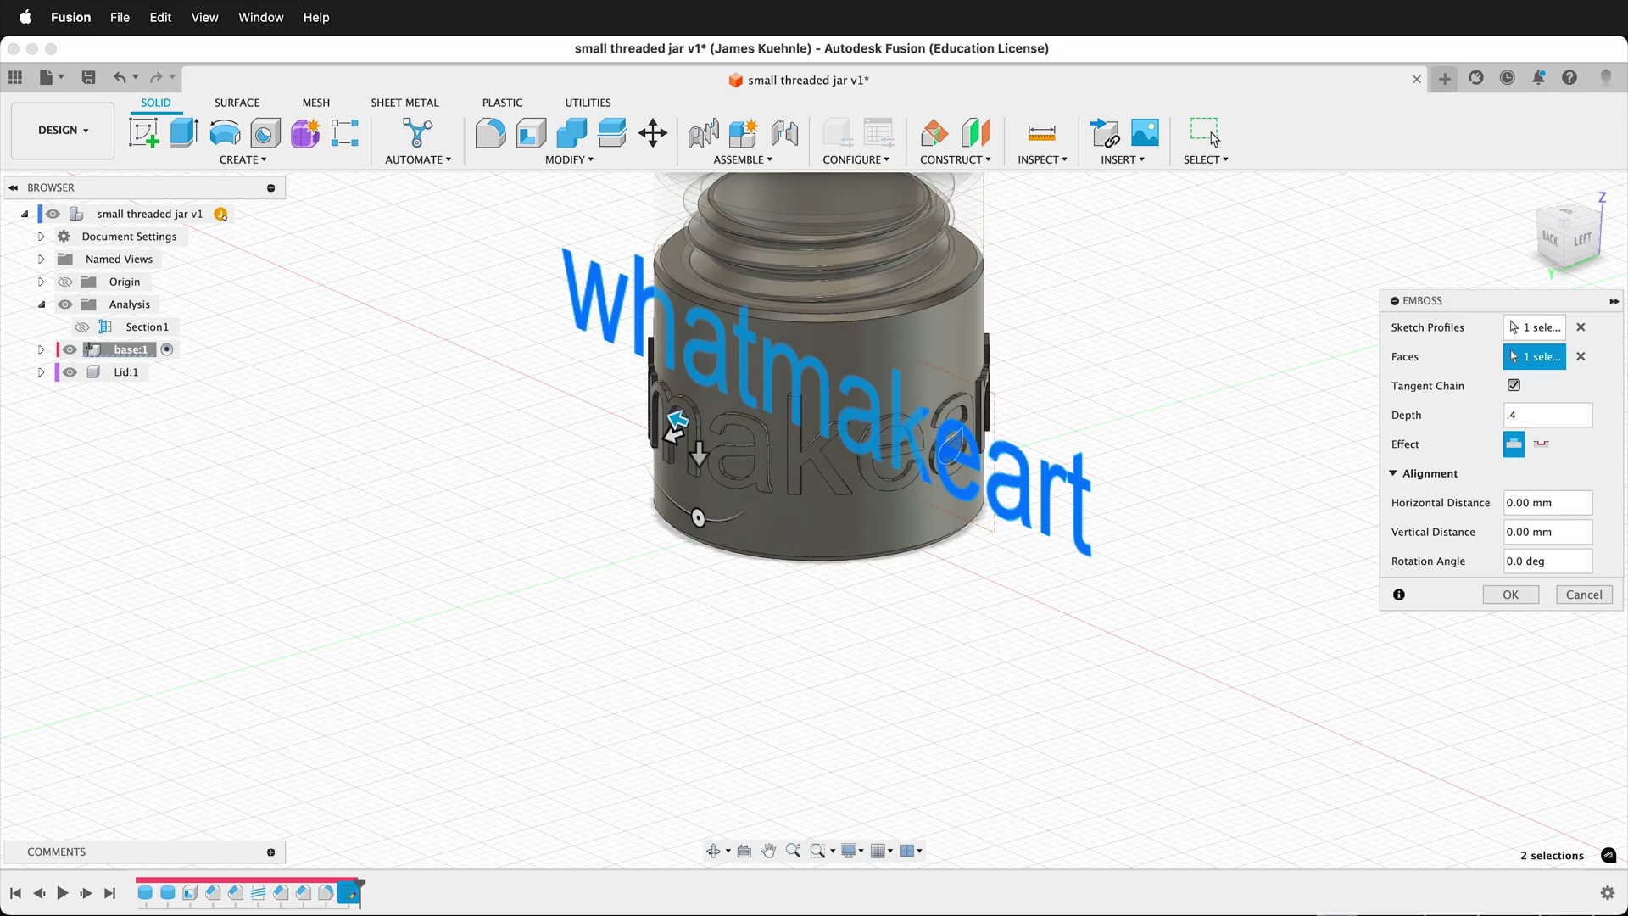
scroll(795, 407, up, 3)
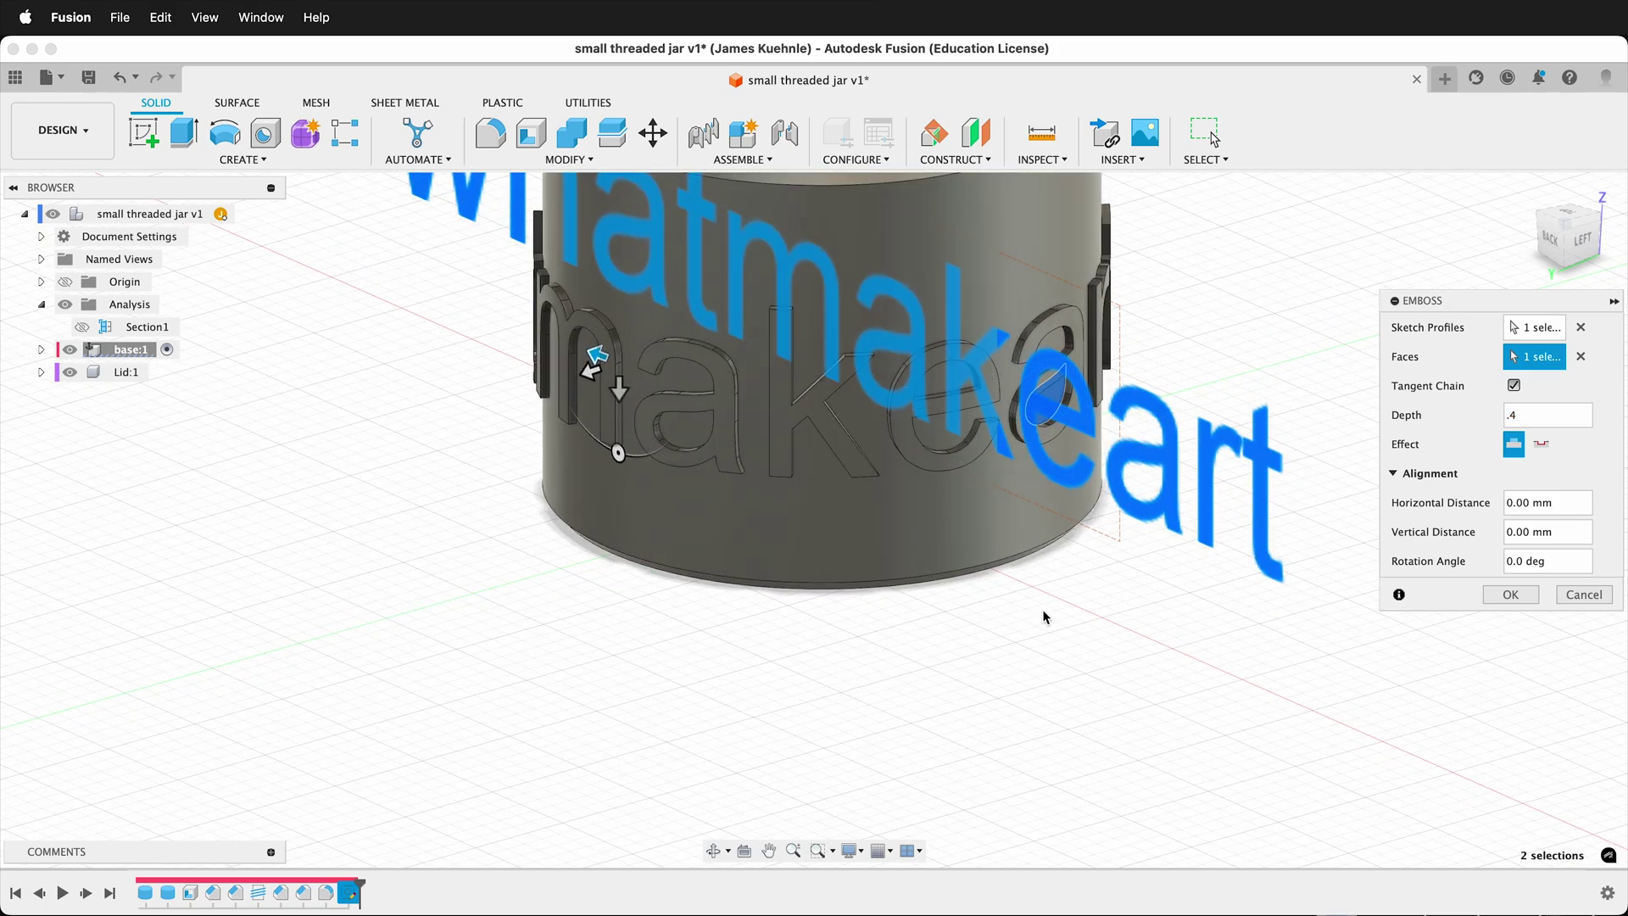
click(1551, 446)
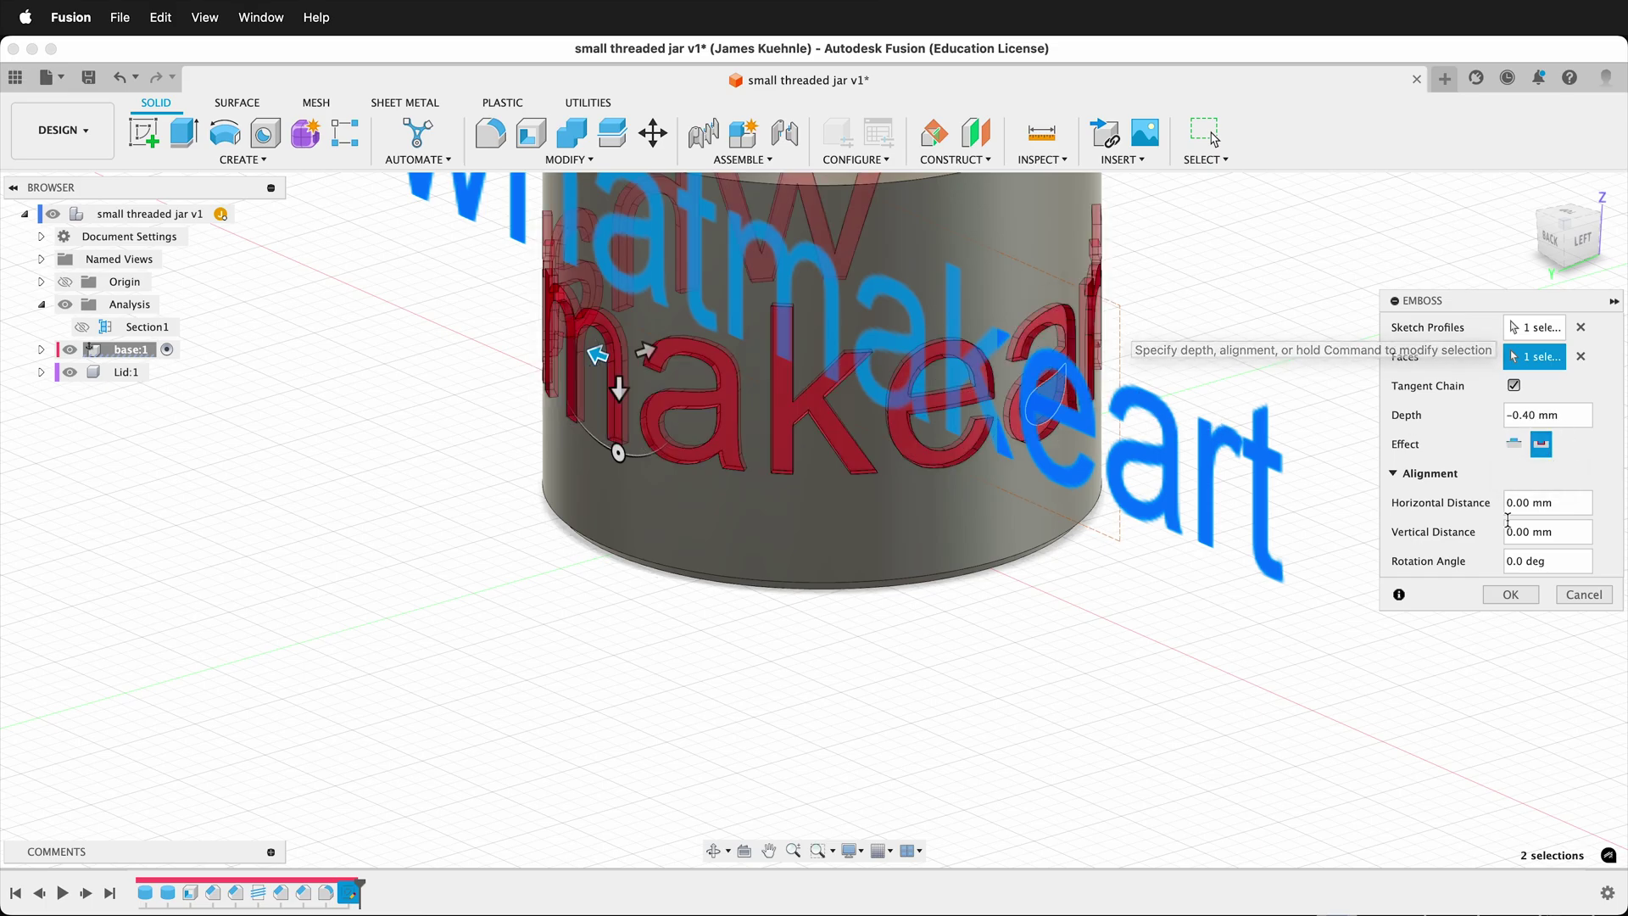
click(1518, 449)
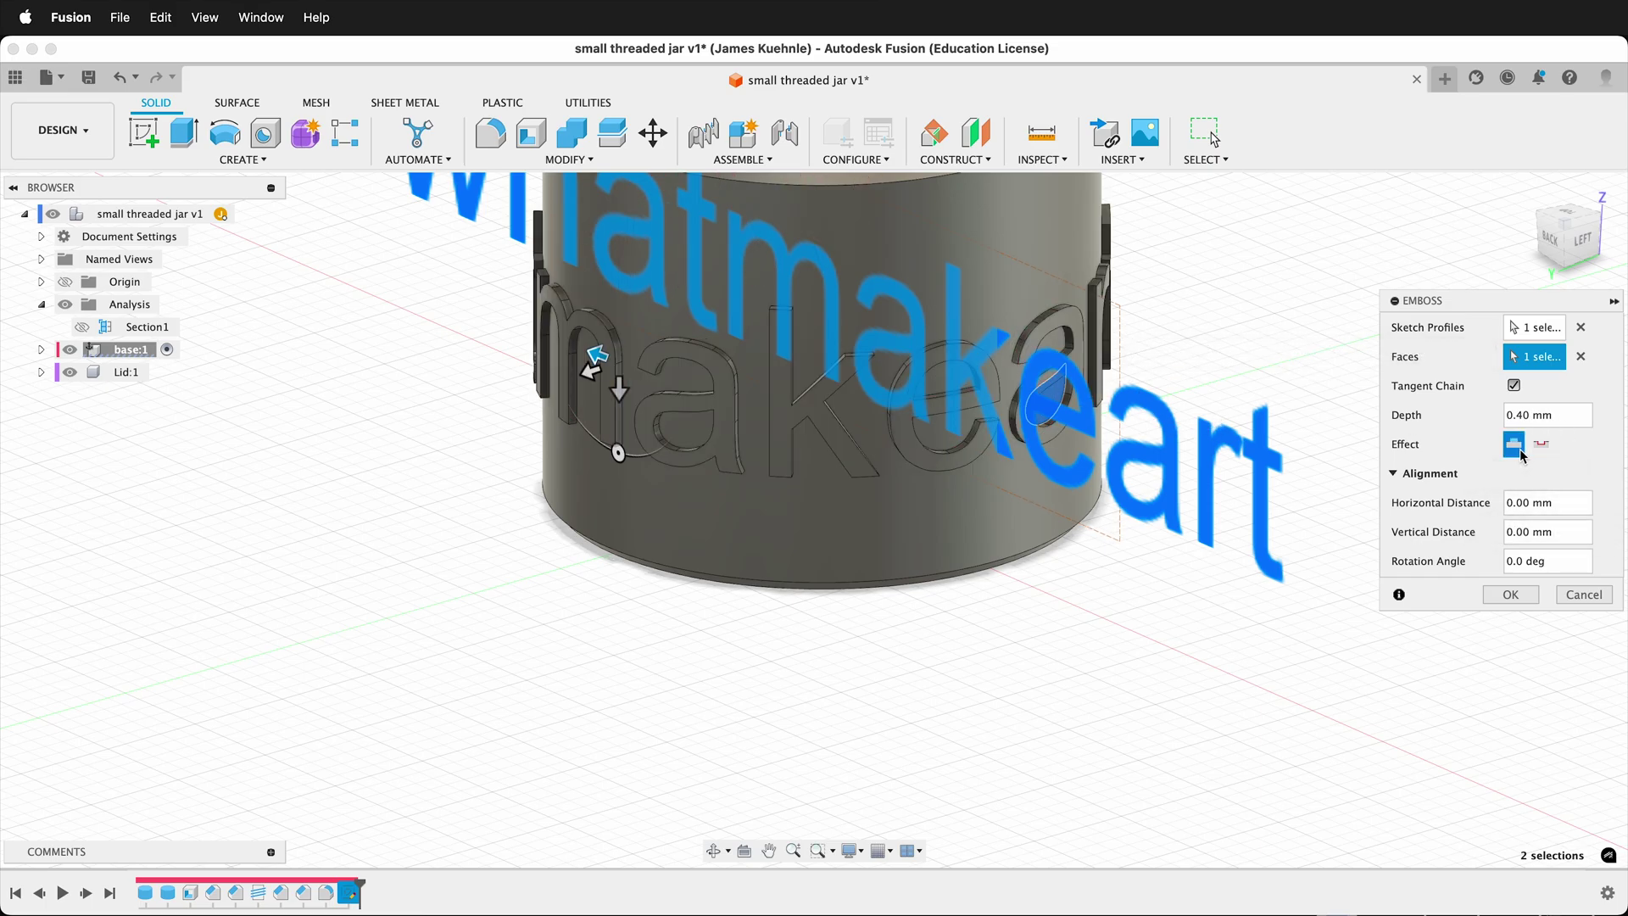
click(1510, 595)
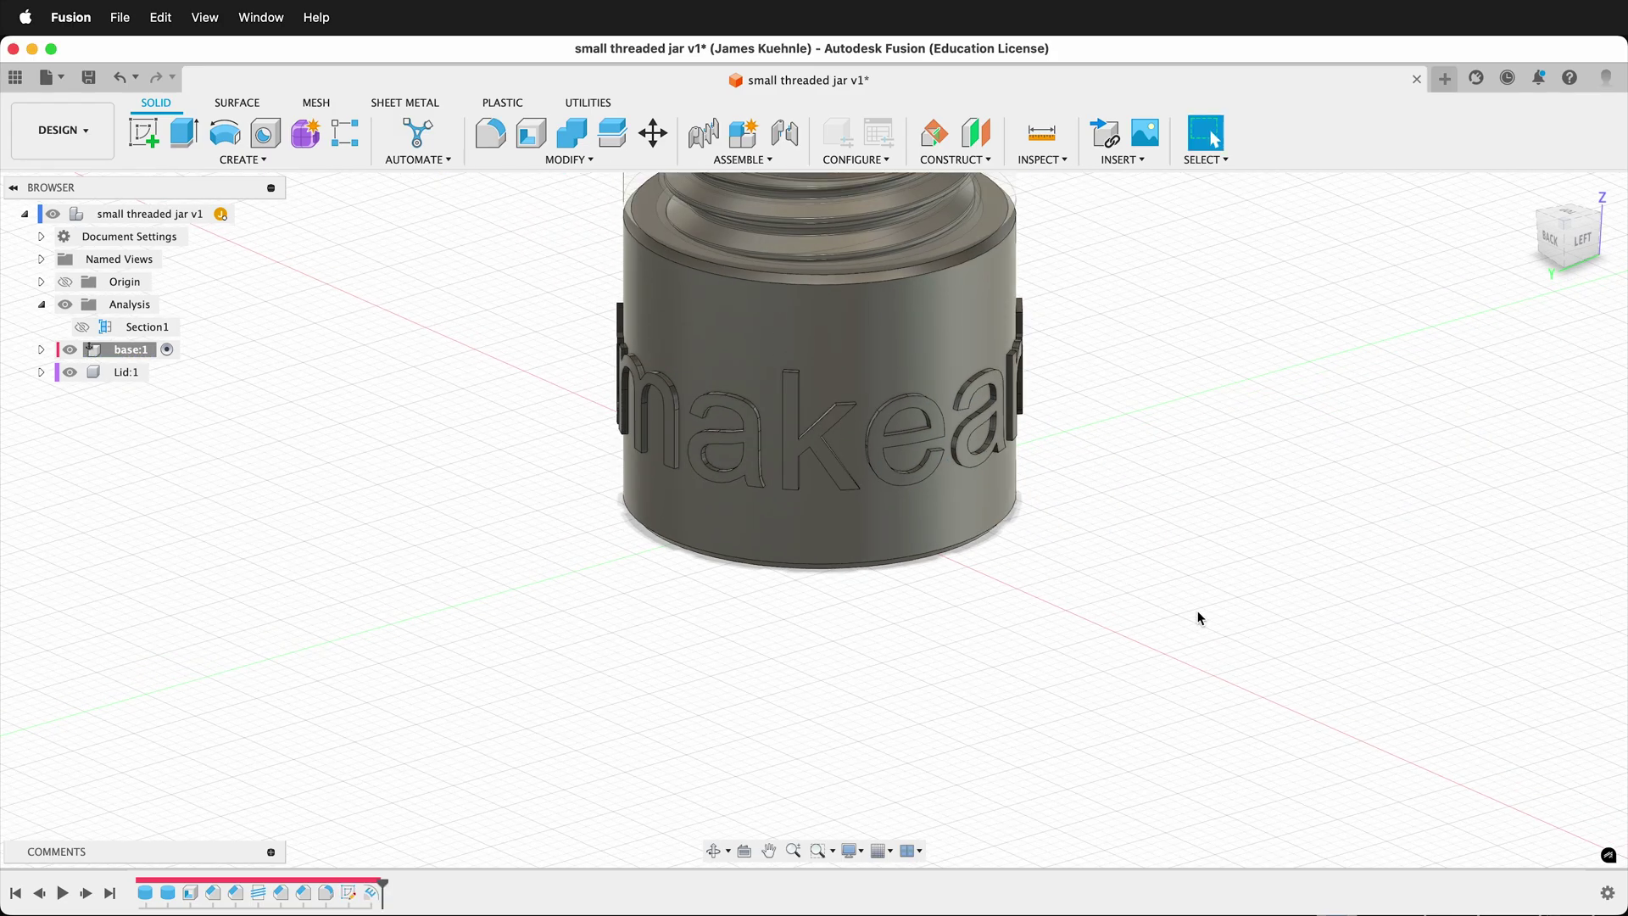
Activate the top-level component and inspect the embossed text all around the closed jar
click(245, 213)
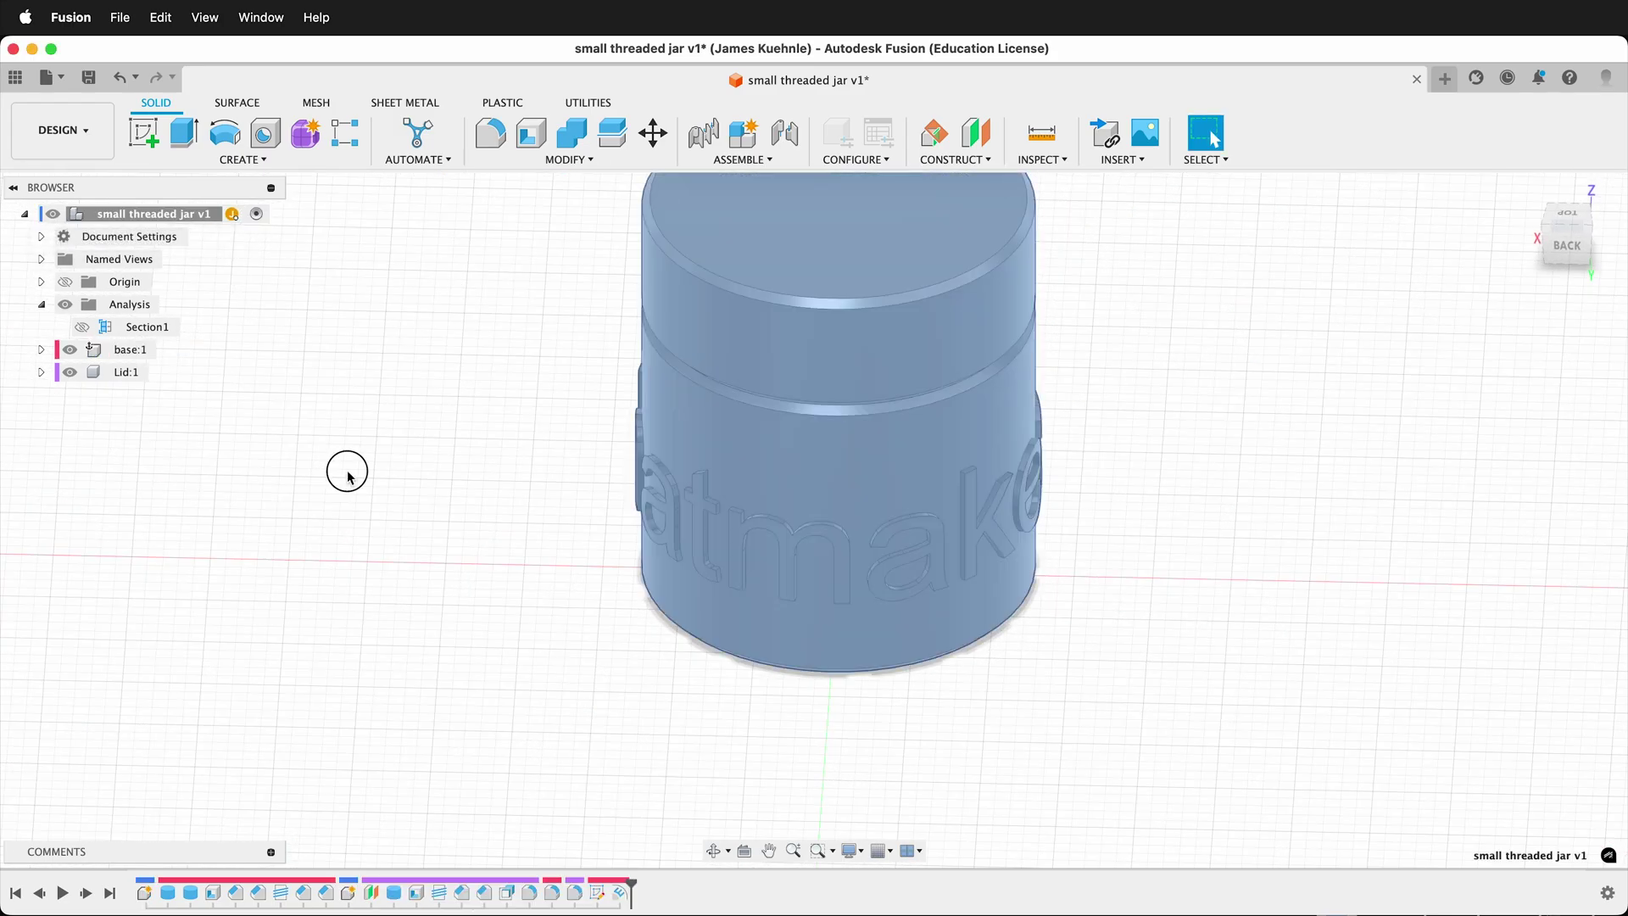
shift+scroll(522, 523, right, 10)
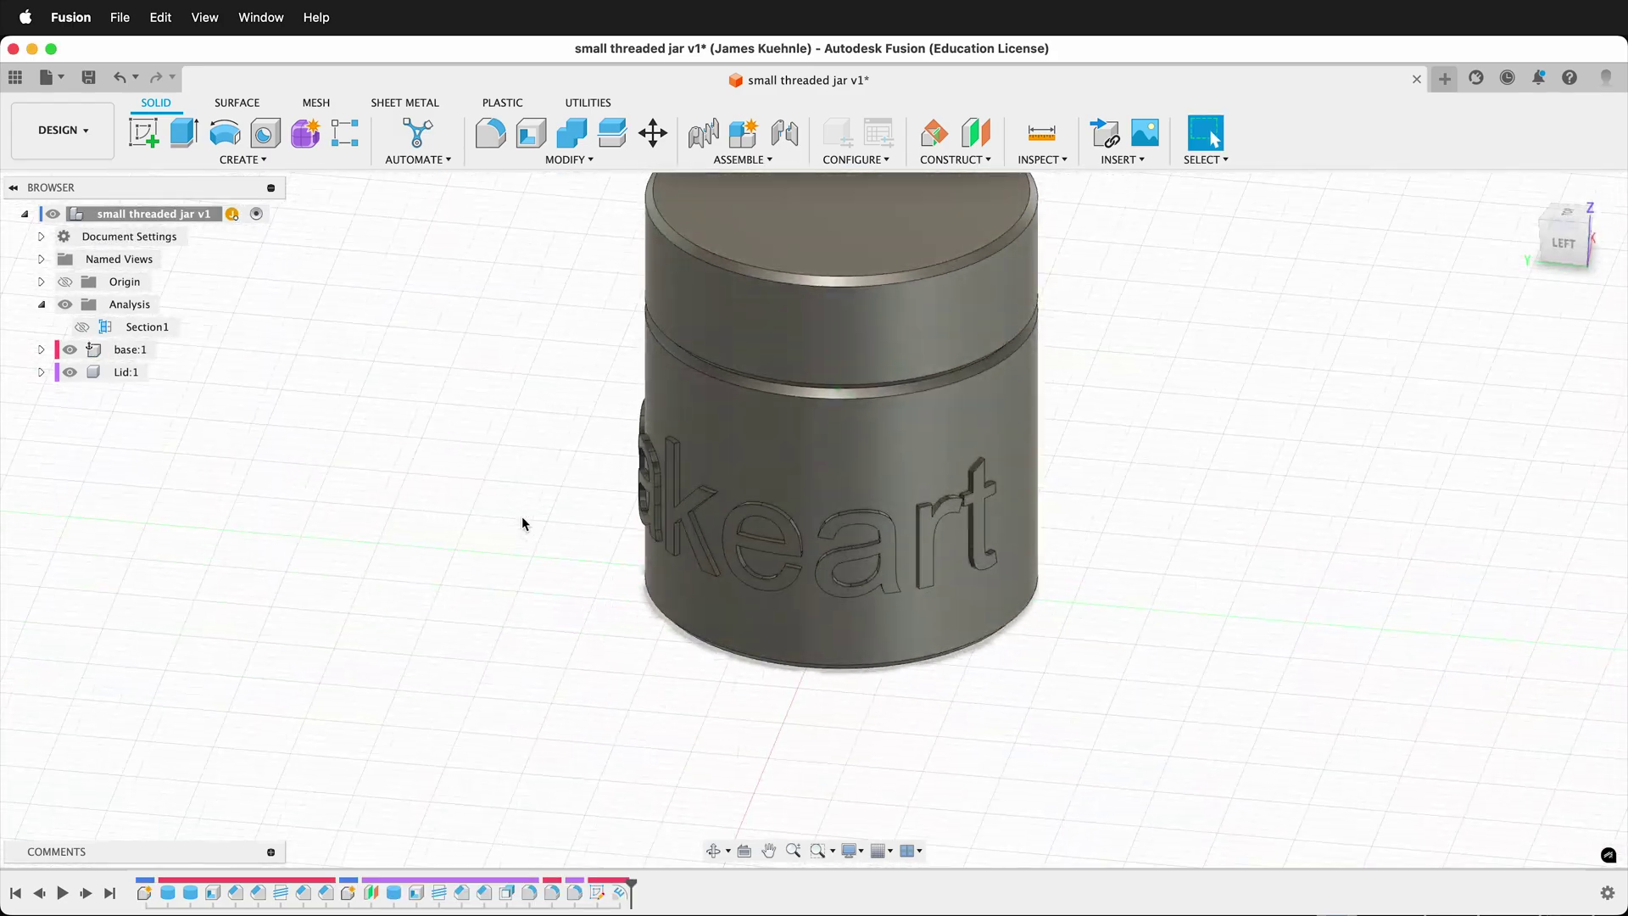
shift+scroll(873, 472, right, 6)
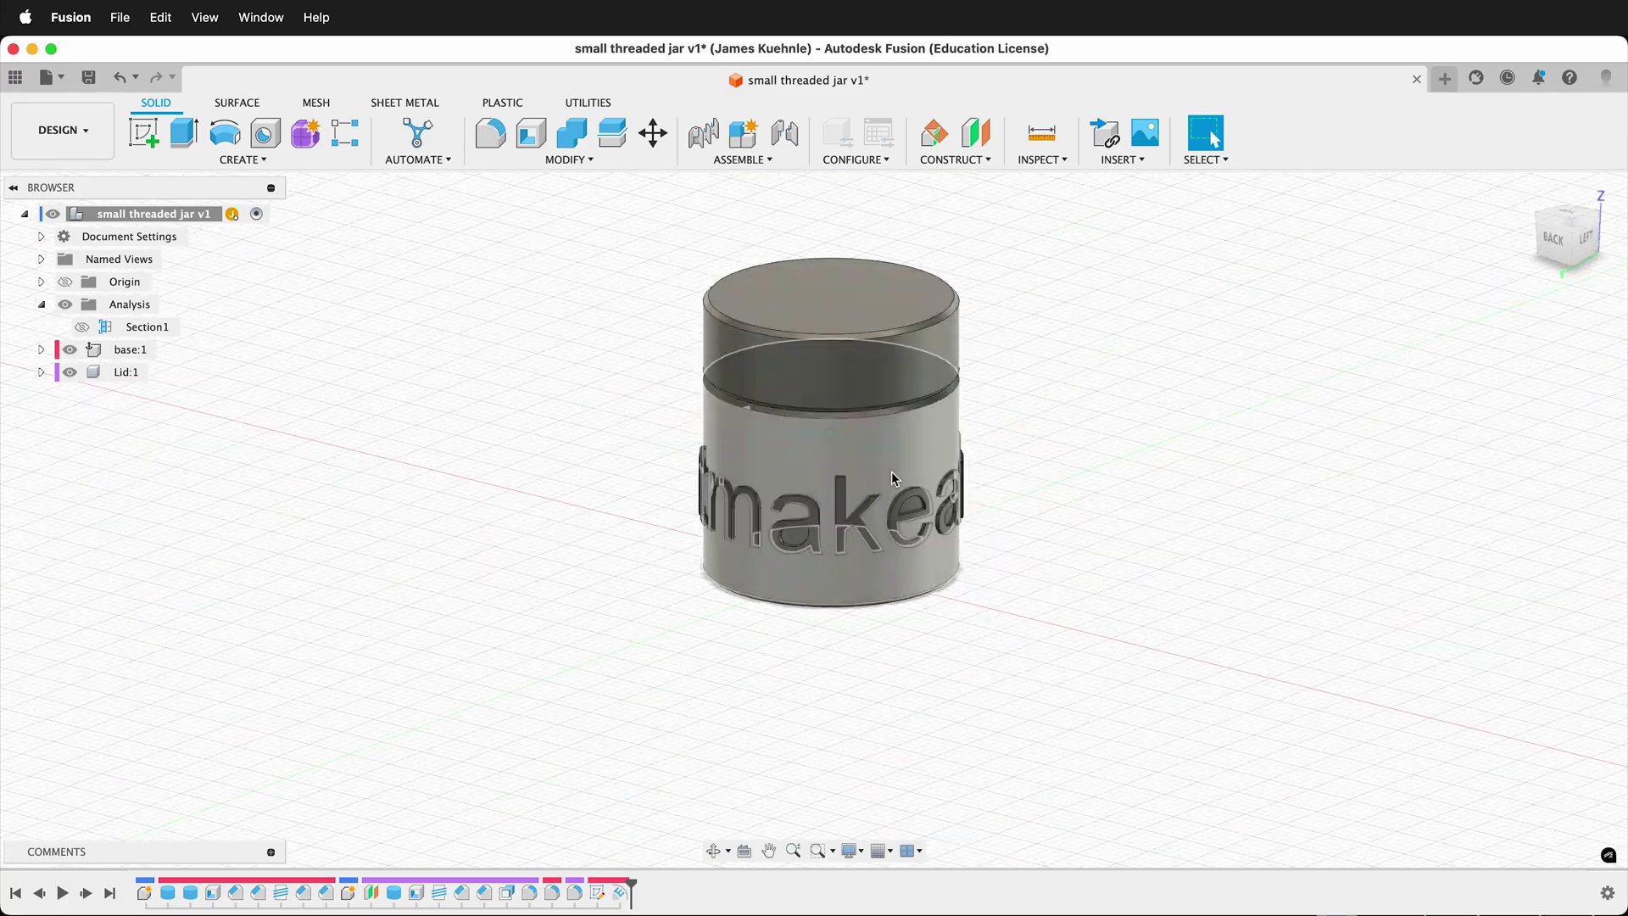
shift+scroll(1143, 420, right, 4)
shift+scroll(1142, 418, right, 10)
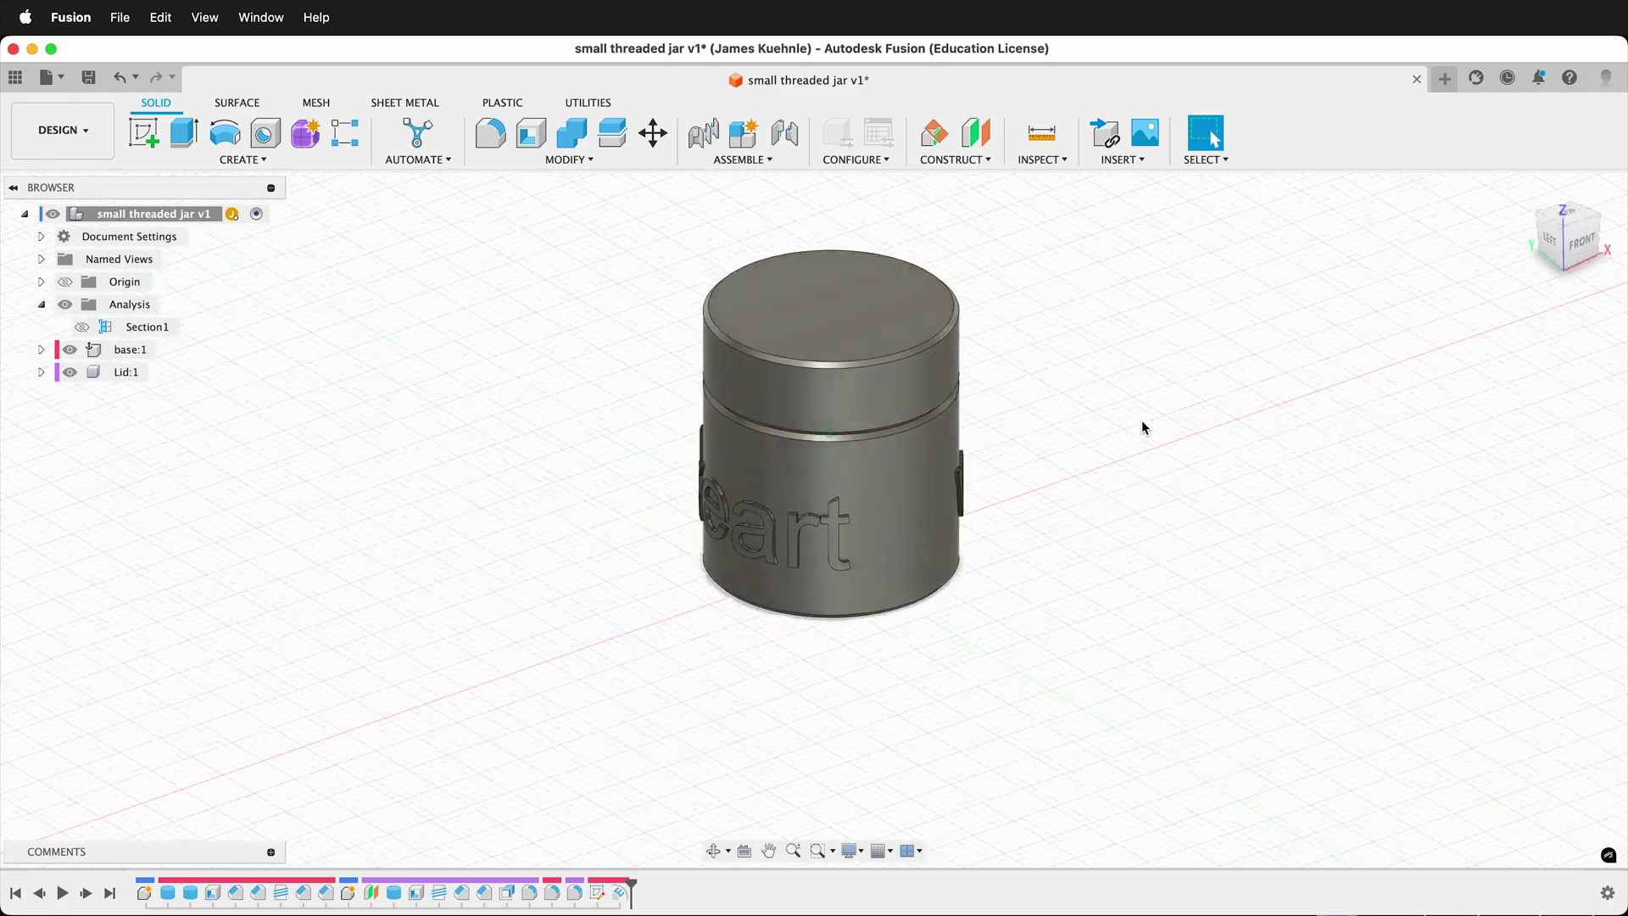
shift+scroll(1141, 422, right, 10)
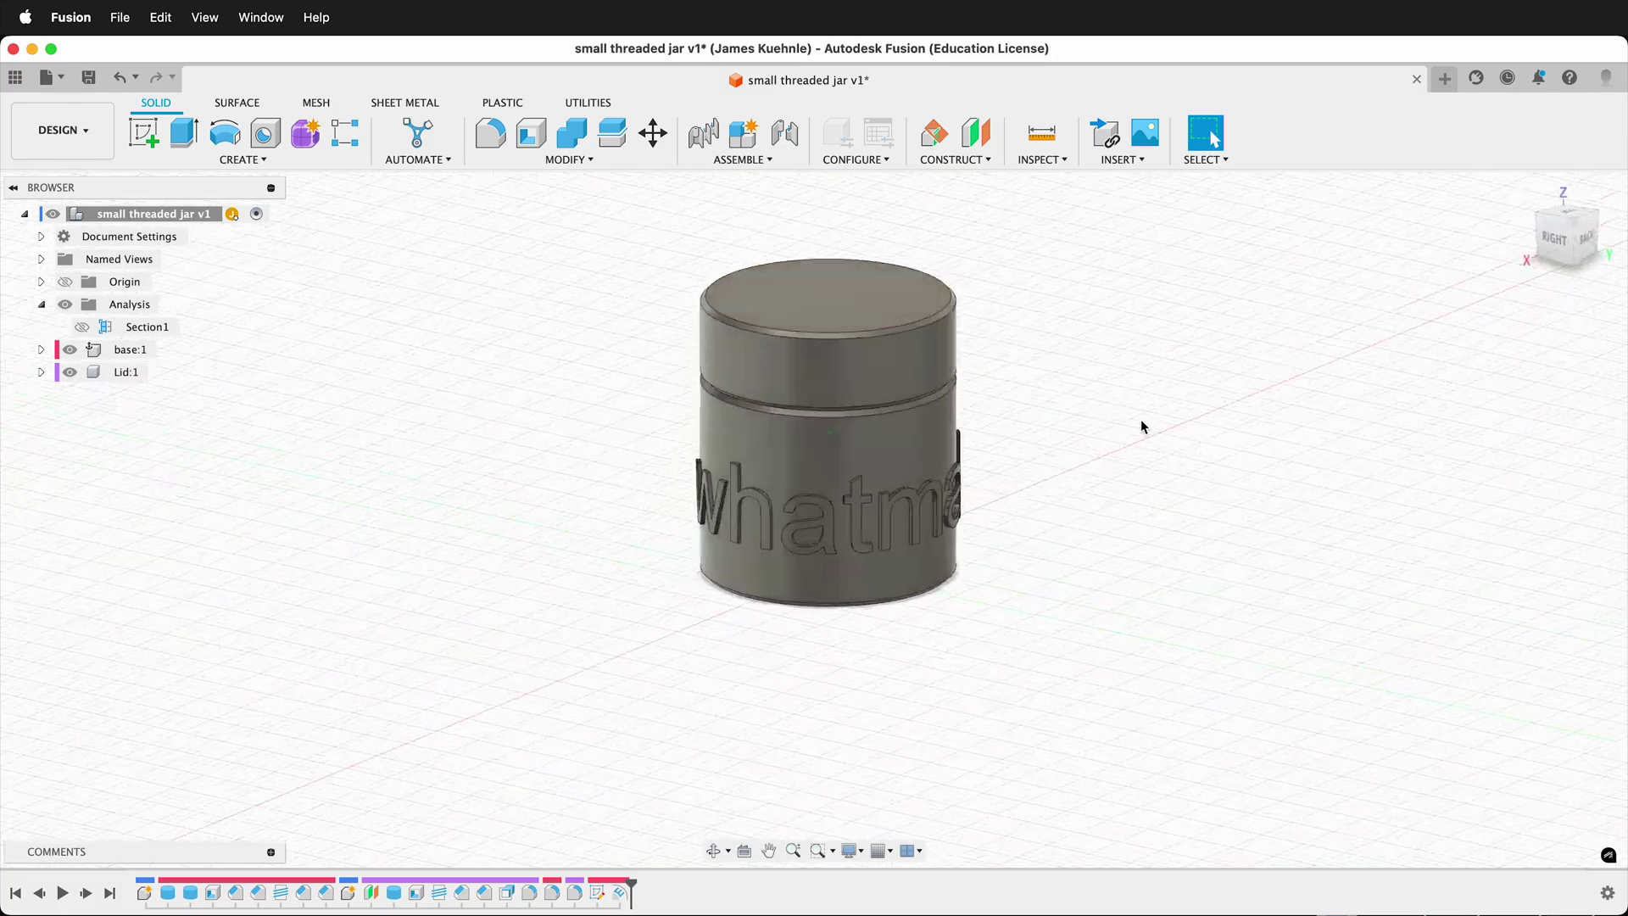
shift+scroll(1141, 421, right, 5)
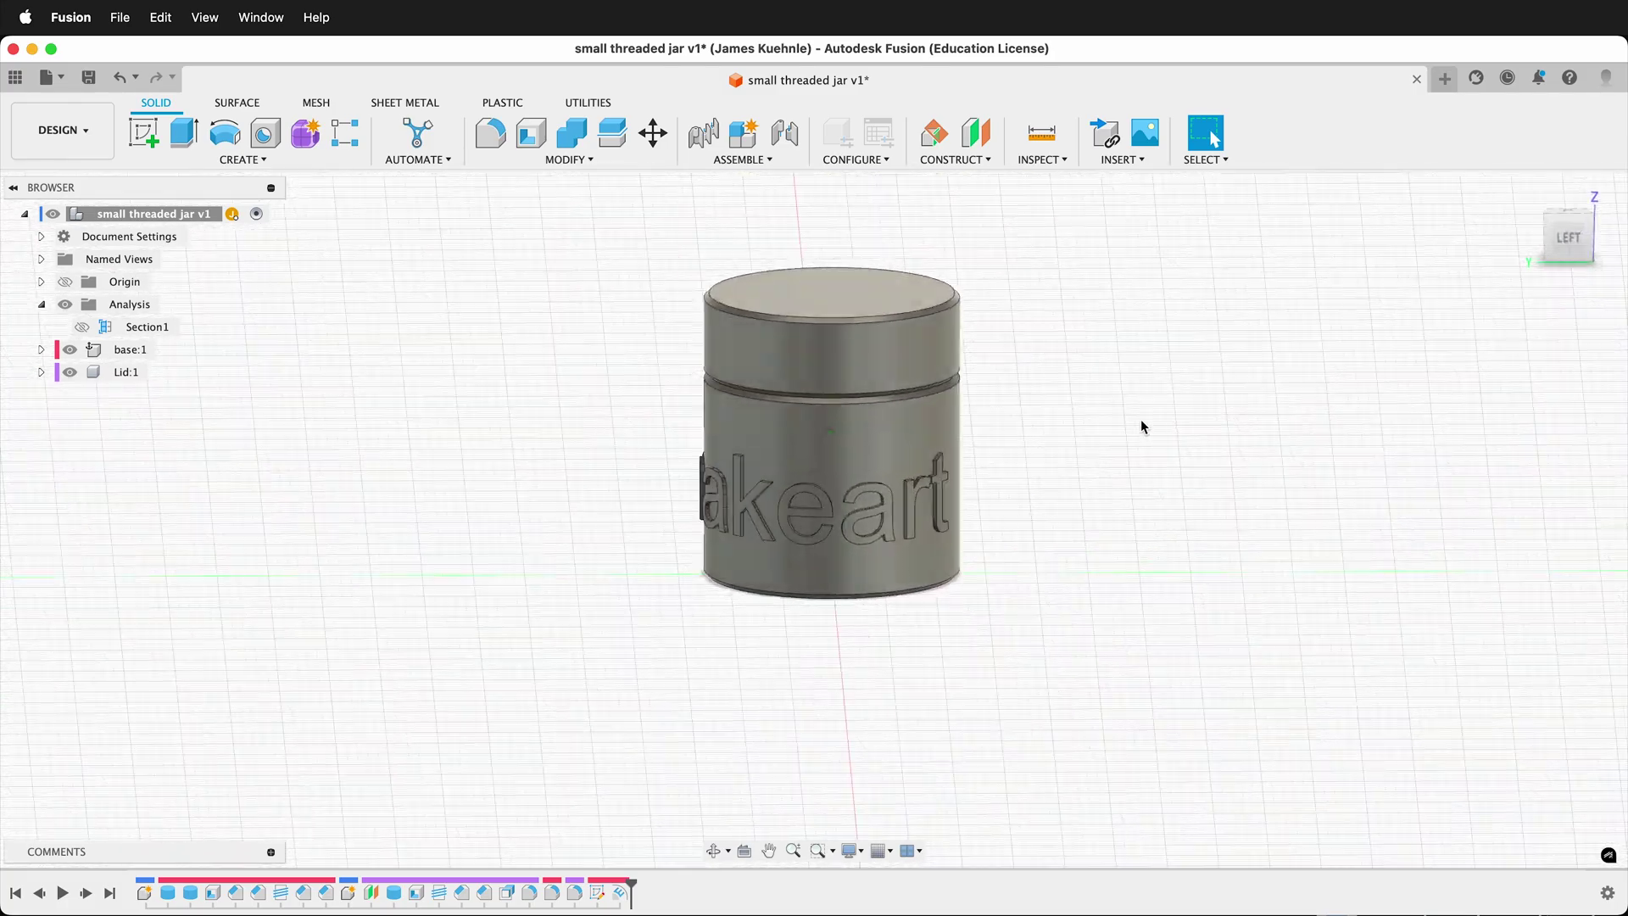